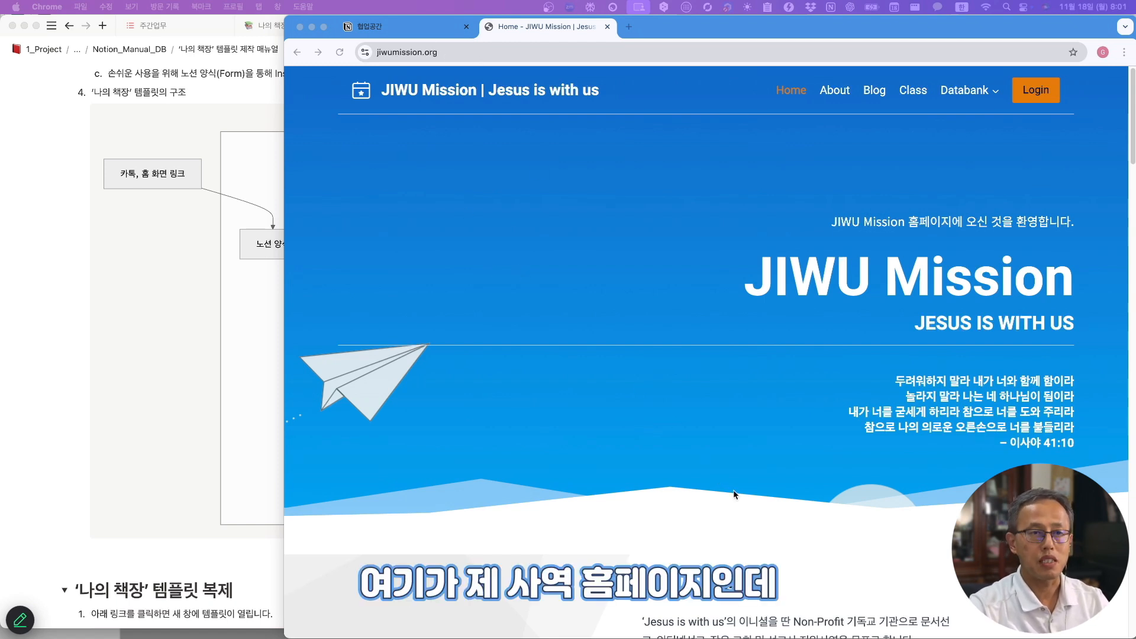
- Browse through the site's class listings page
scroll(736, 502, down, 1)
scroll(736, 502, up, 1)
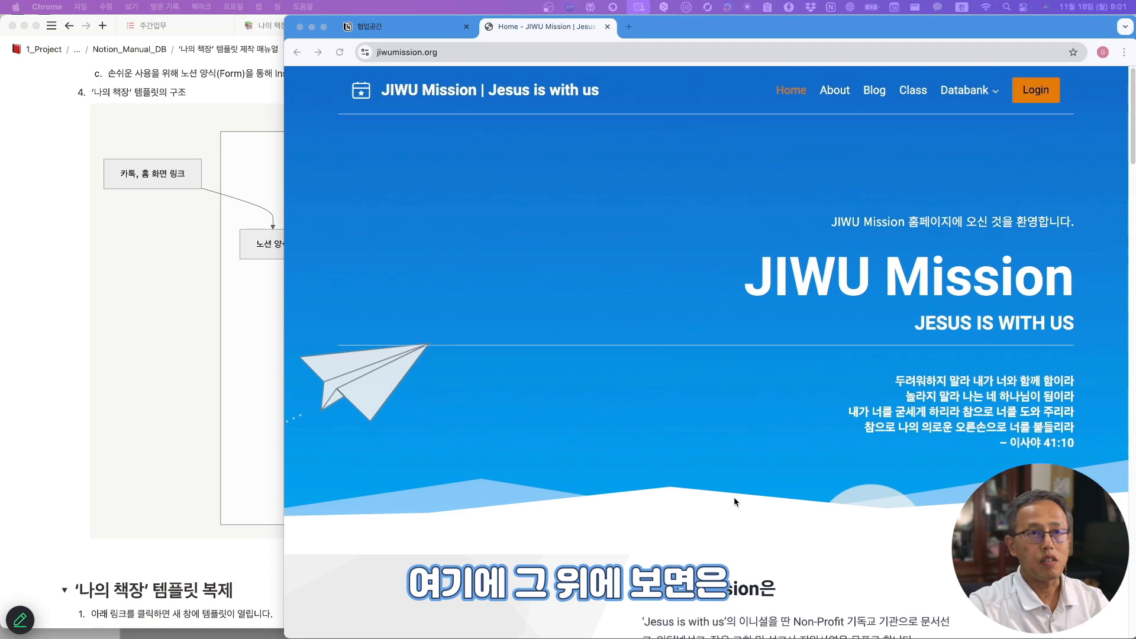
click(914, 89)
scroll(735, 344, down, 5)
scroll(735, 343, down, 5)
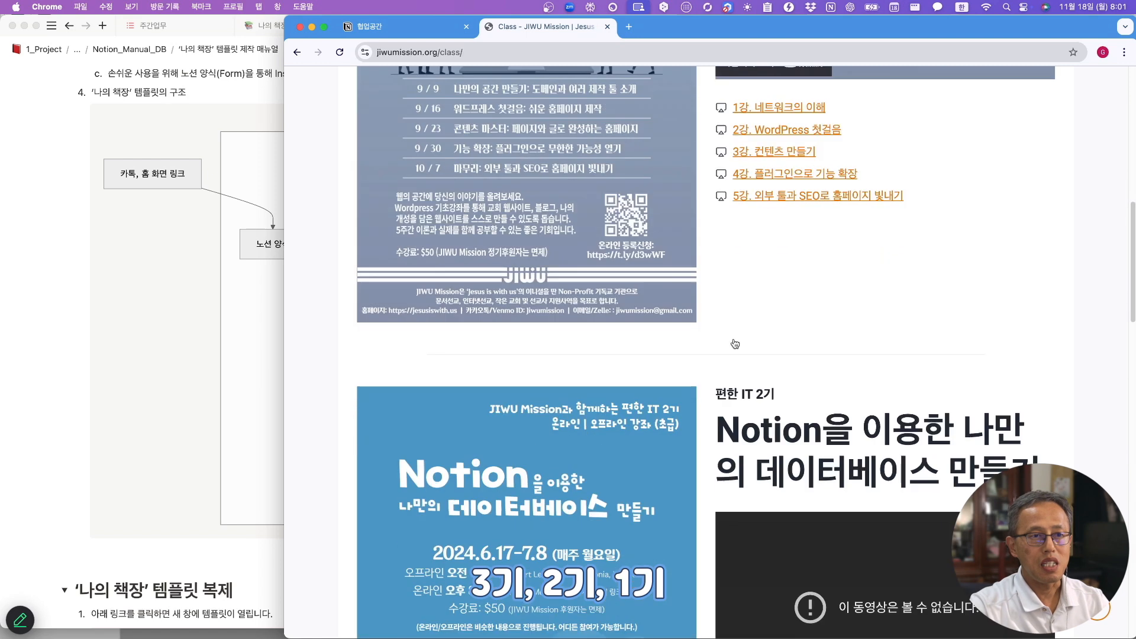
scroll(735, 343, down, 15)
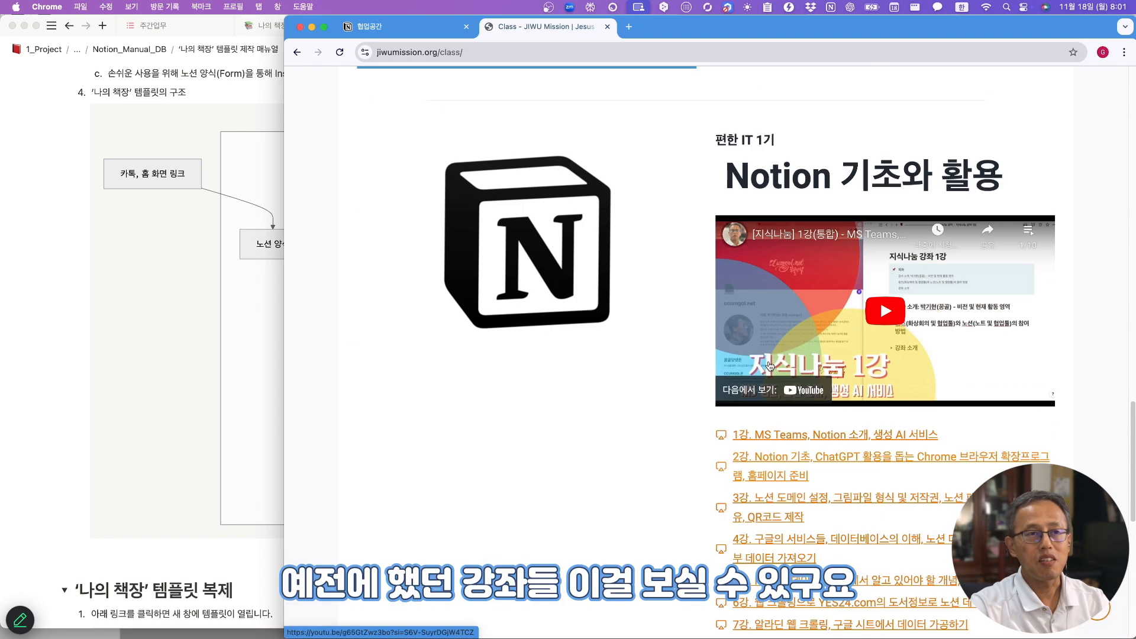
scroll(770, 365, up, 15)
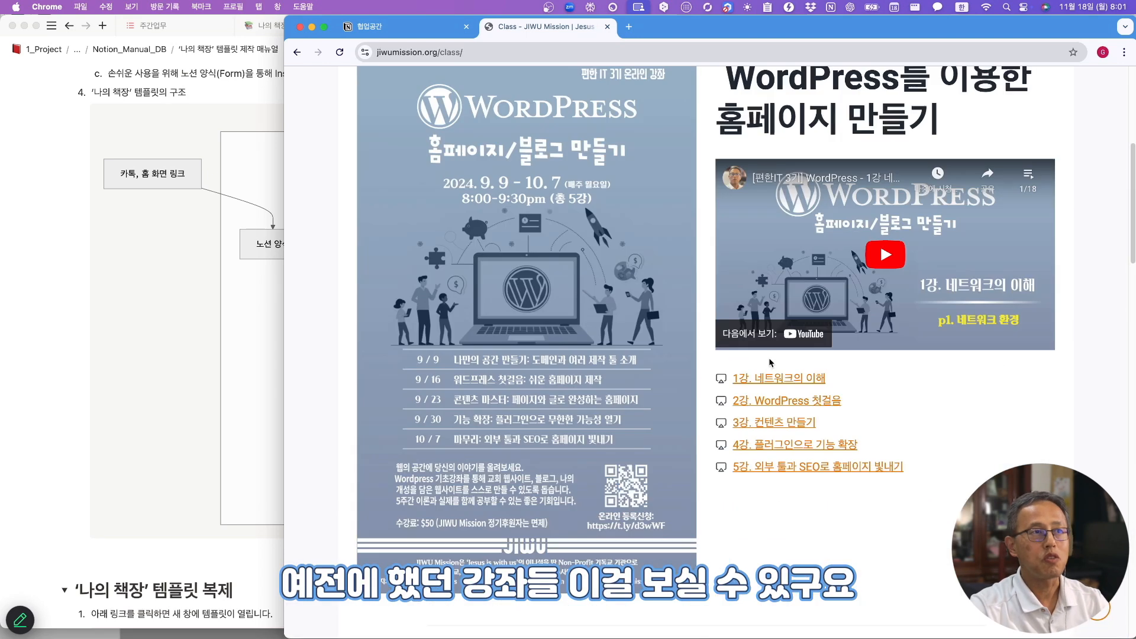
scroll(769, 359, up, 3)
- Back on the home page, reach the 'Notion으로 독서노트 만들기' course section and highlight a lecture schedule line
click(298, 52)
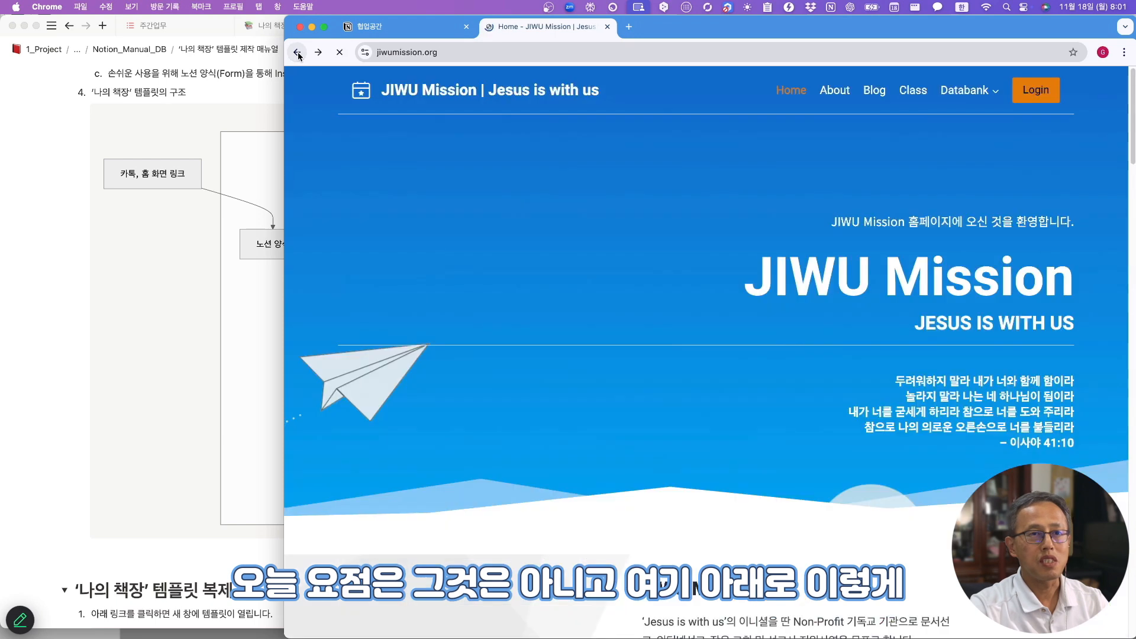
scroll(764, 344, down, 10)
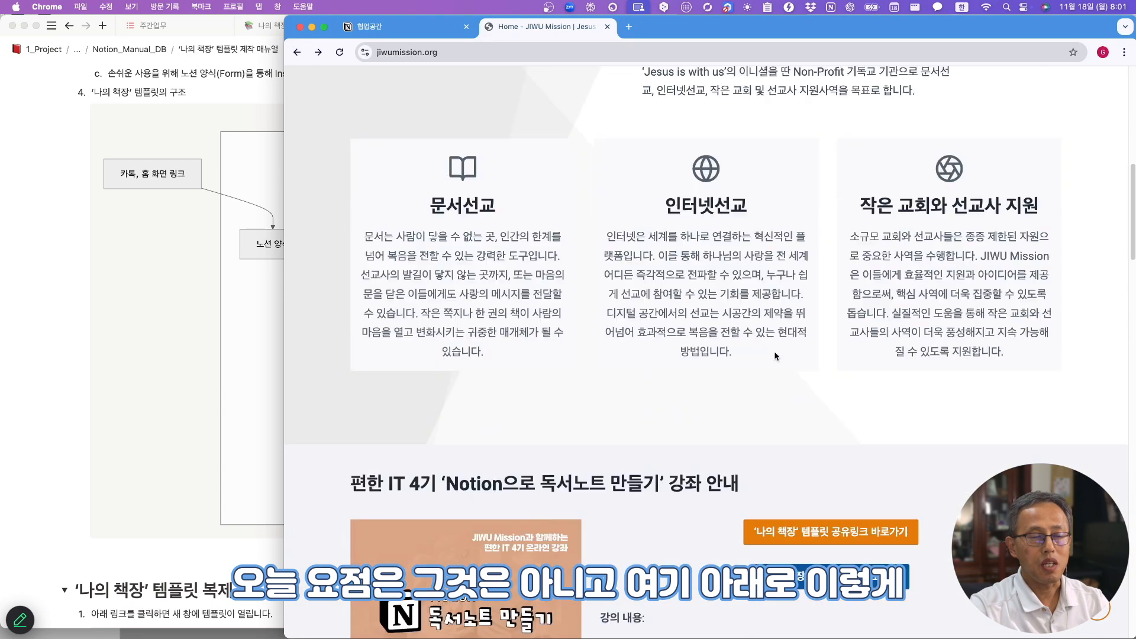
scroll(774, 351, down, 5)
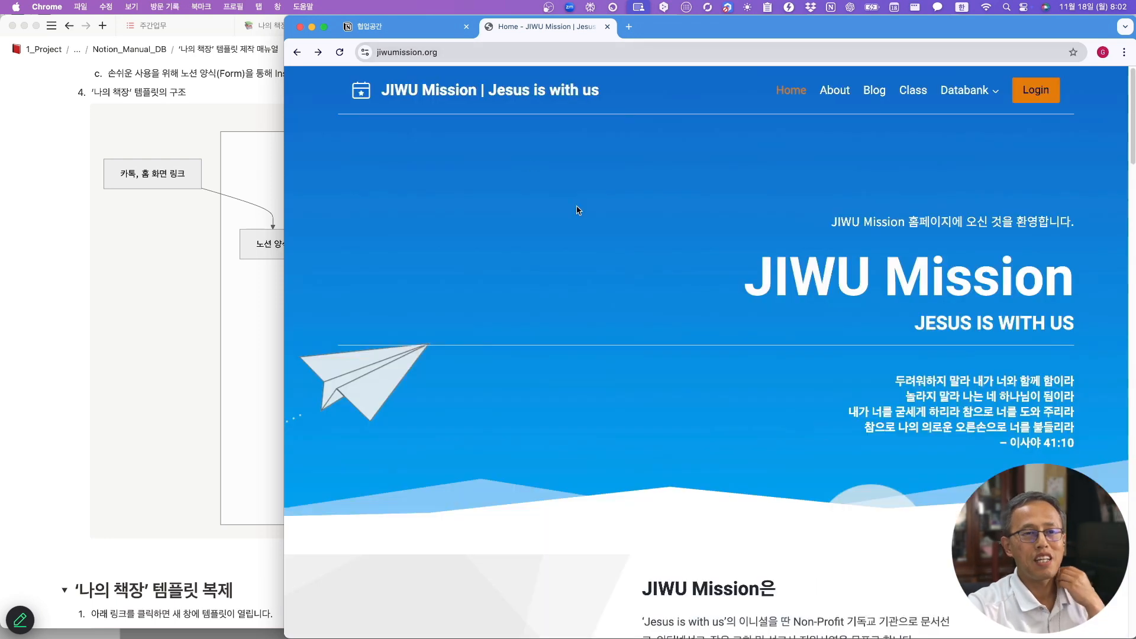
scroll(589, 249, down, 2)
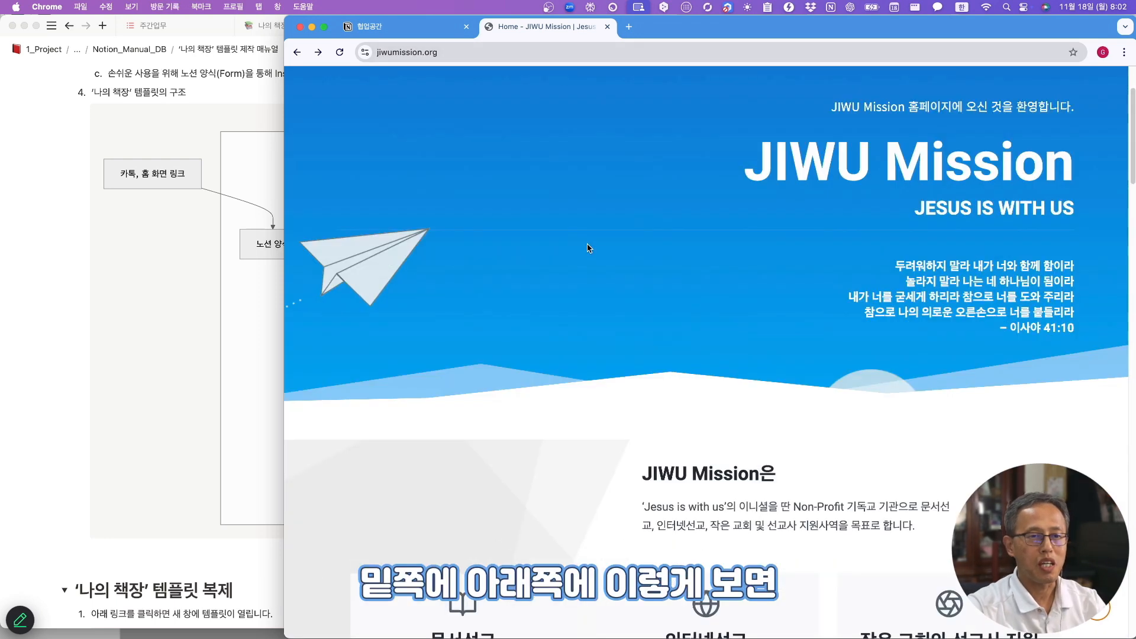
scroll(589, 248, down, 14)
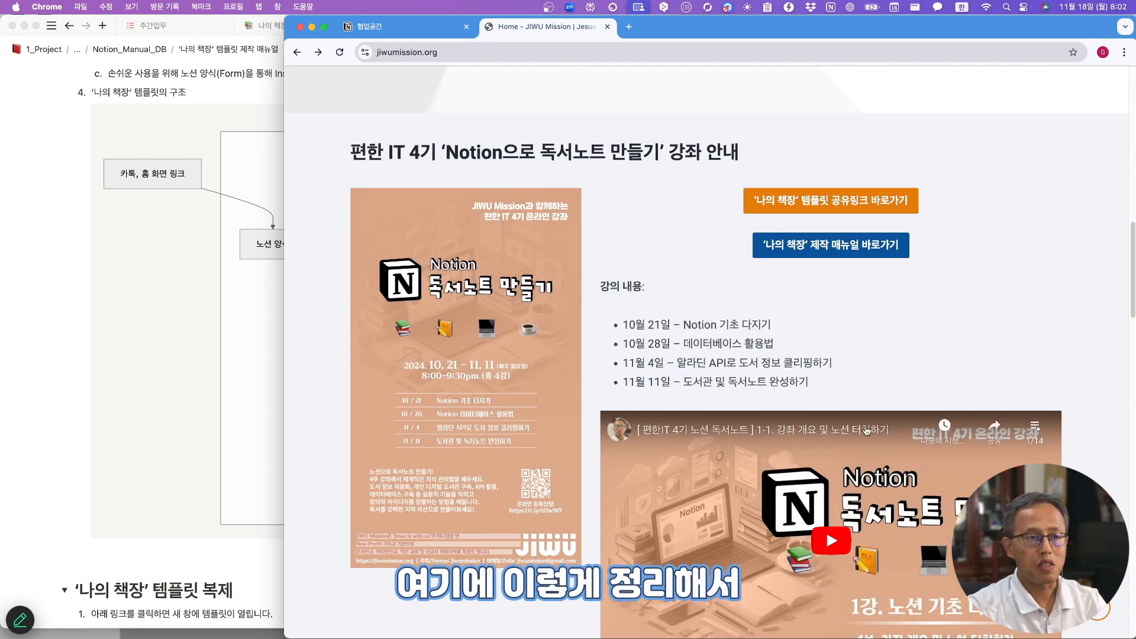
scroll(885, 513, down, 3)
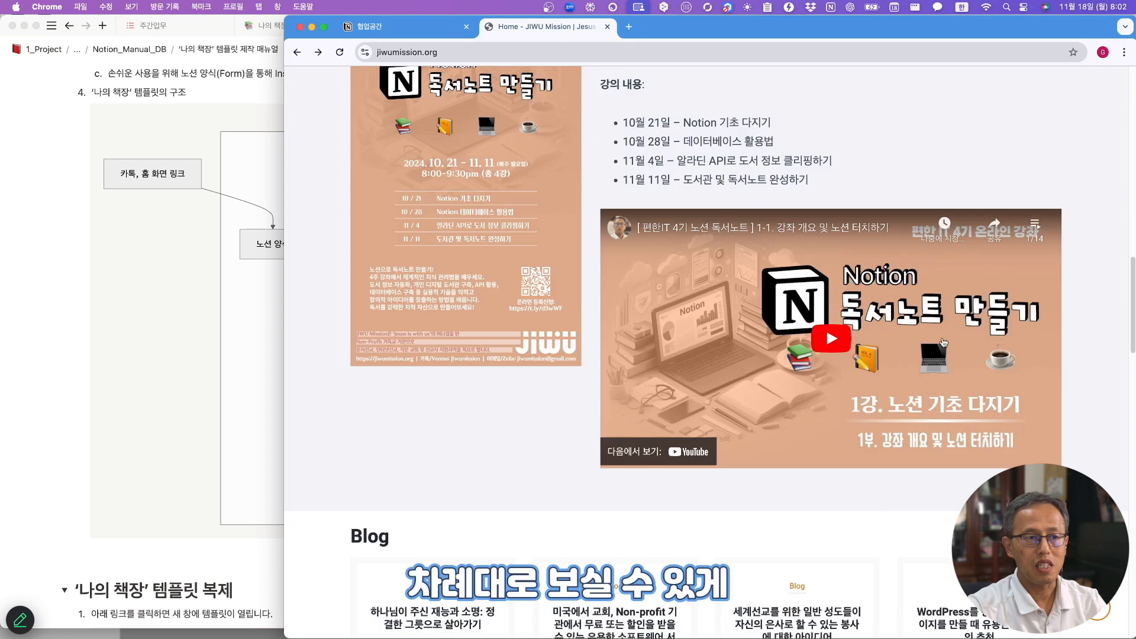
scroll(886, 459, up, 5)
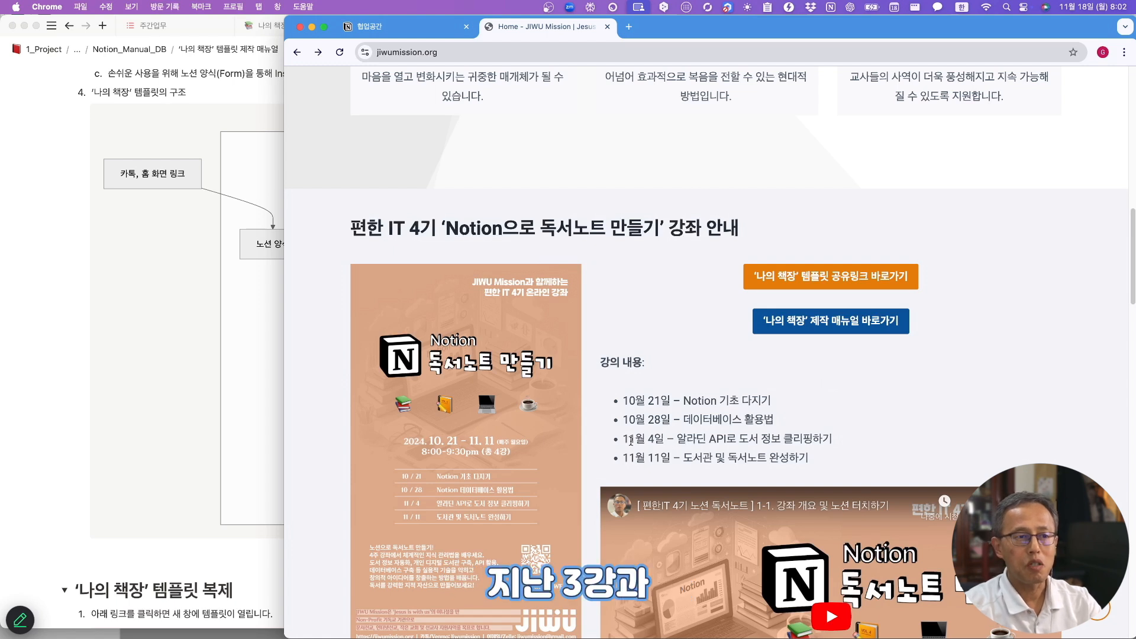
mouse_move(622, 439)
mouse_down()
mouse_move(846, 447)
mouse_move(624, 458)
mouse_up()
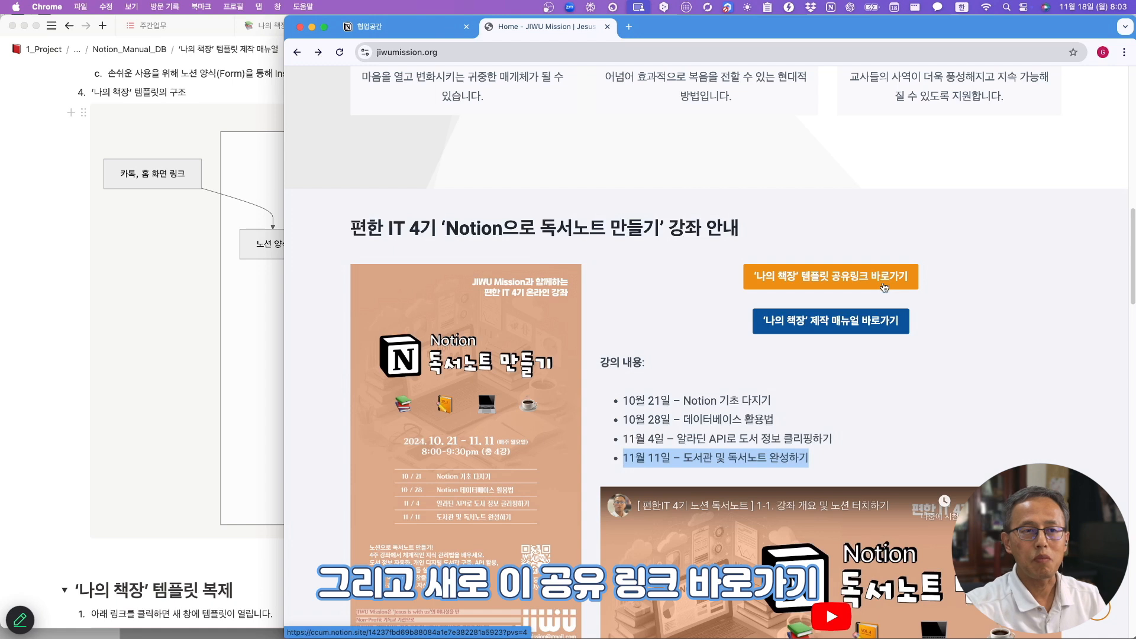
- Open the shared 나의 책장 template, duplicate it, and narrow Chrome to bring the Notion manual forward
click(840, 278)
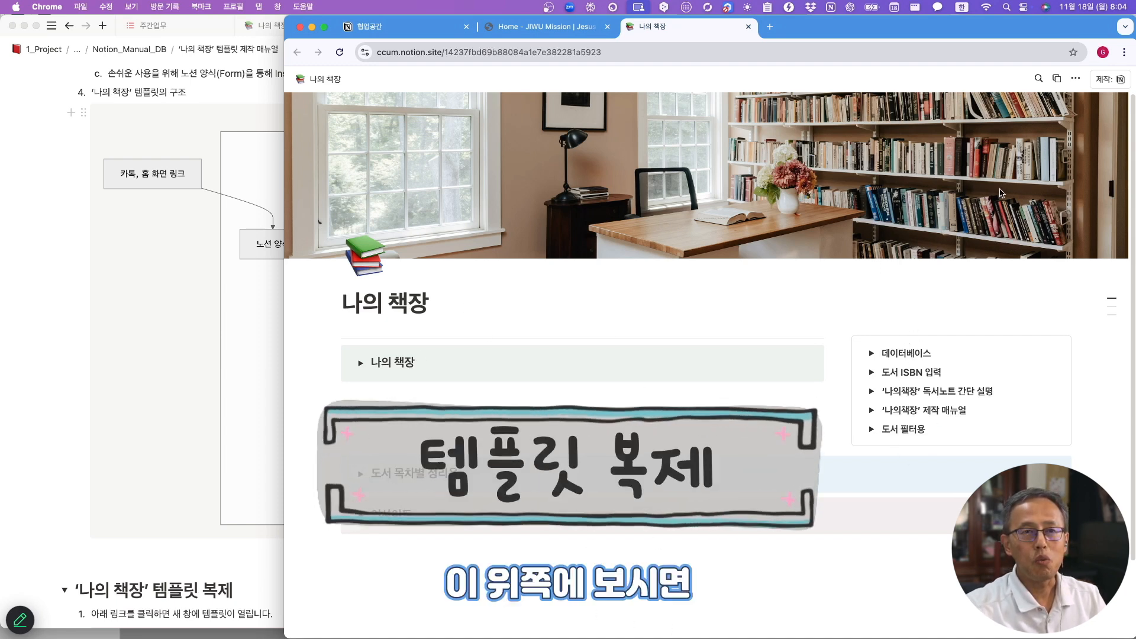
click(1059, 81)
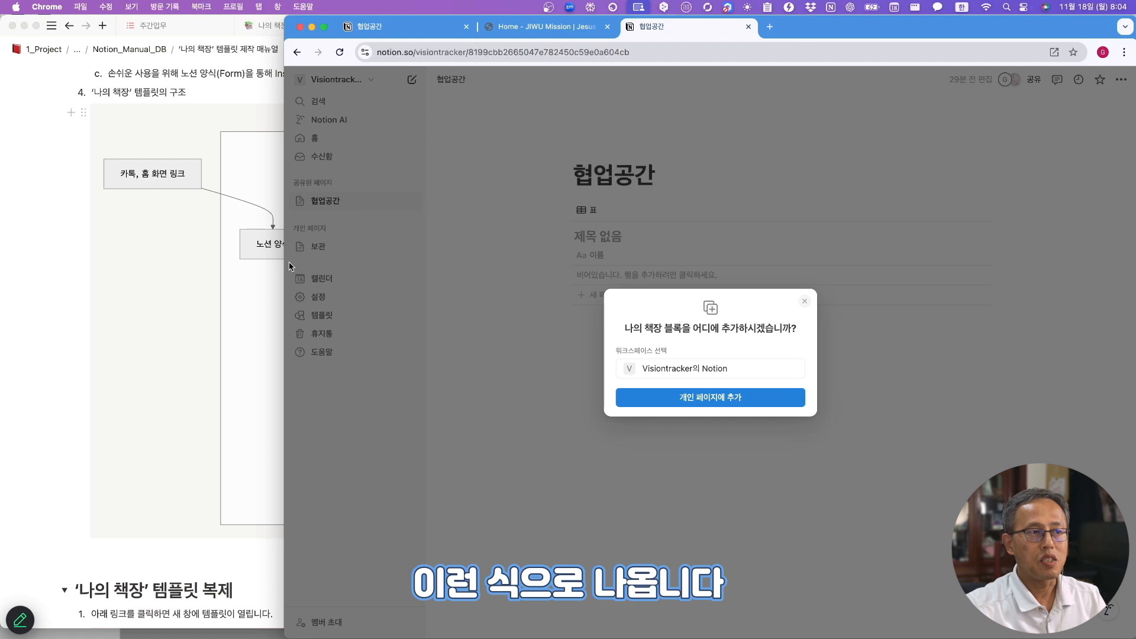
drag(285, 266, 507, 265)
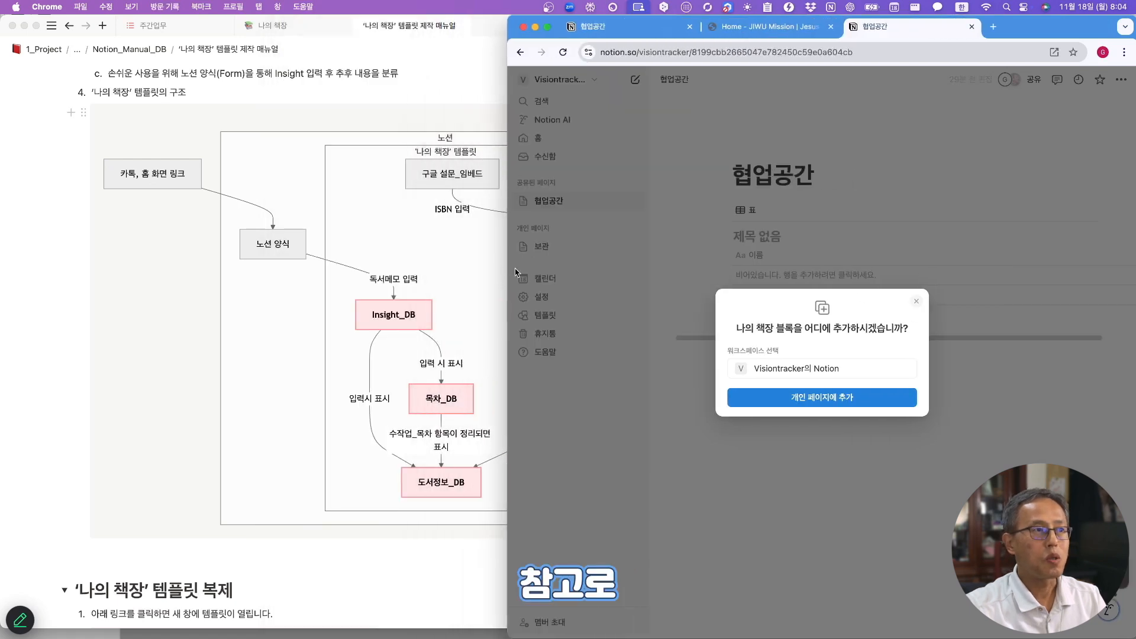
click(432, 33)
- Bring the JIWU Mission course page in Chrome to the front
scroll(400, 180, up, 20)
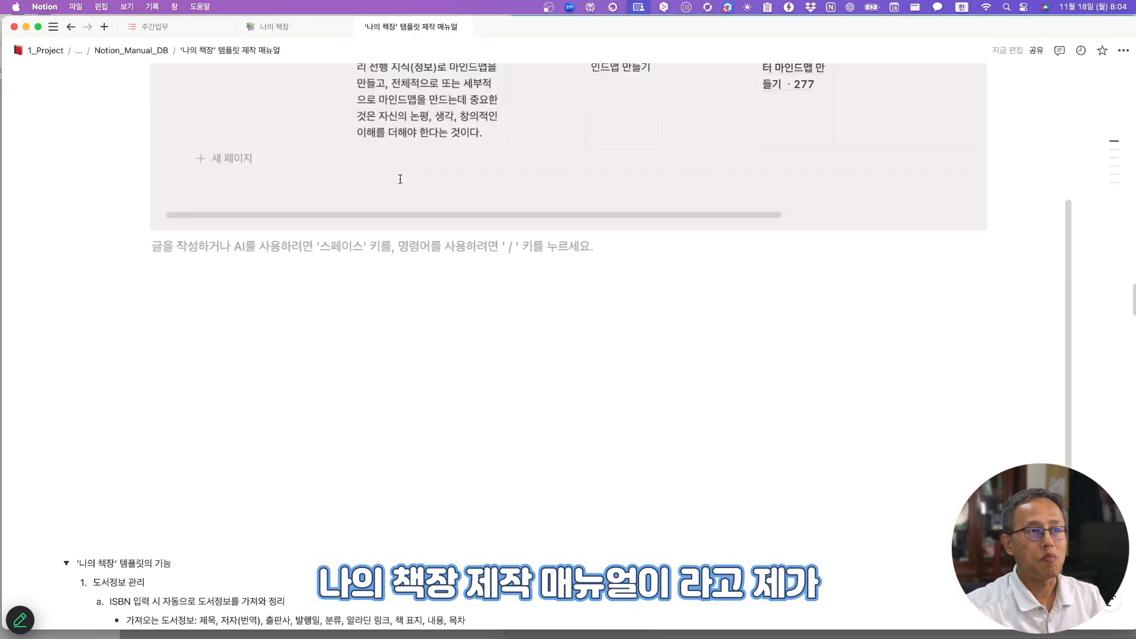
scroll(400, 181, up, 20)
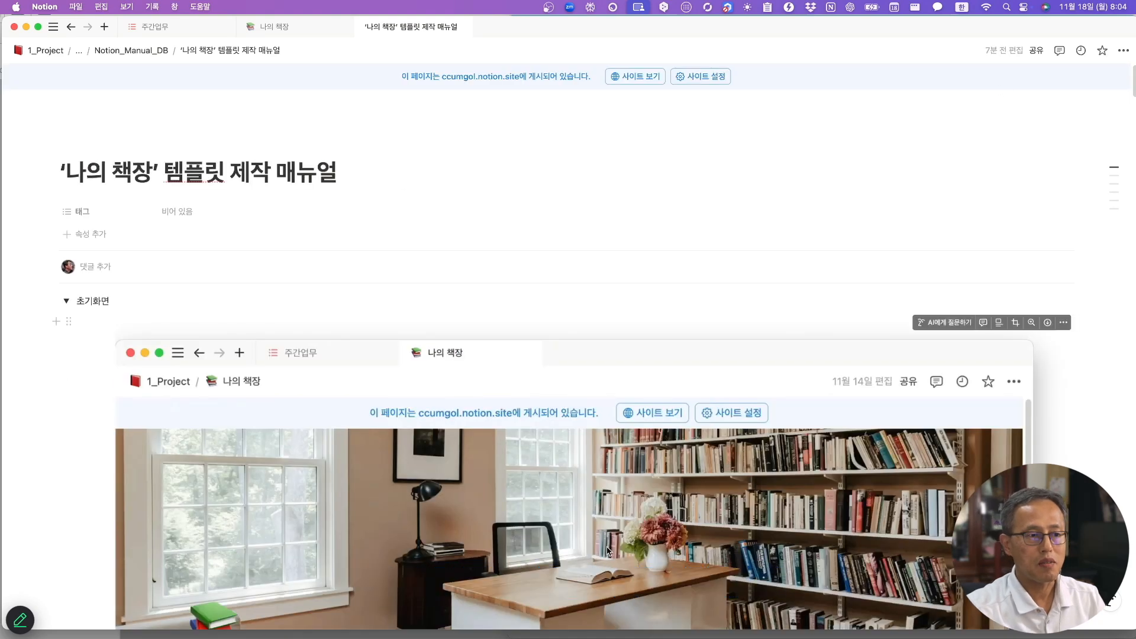
key(super+Tab)
click(769, 26)
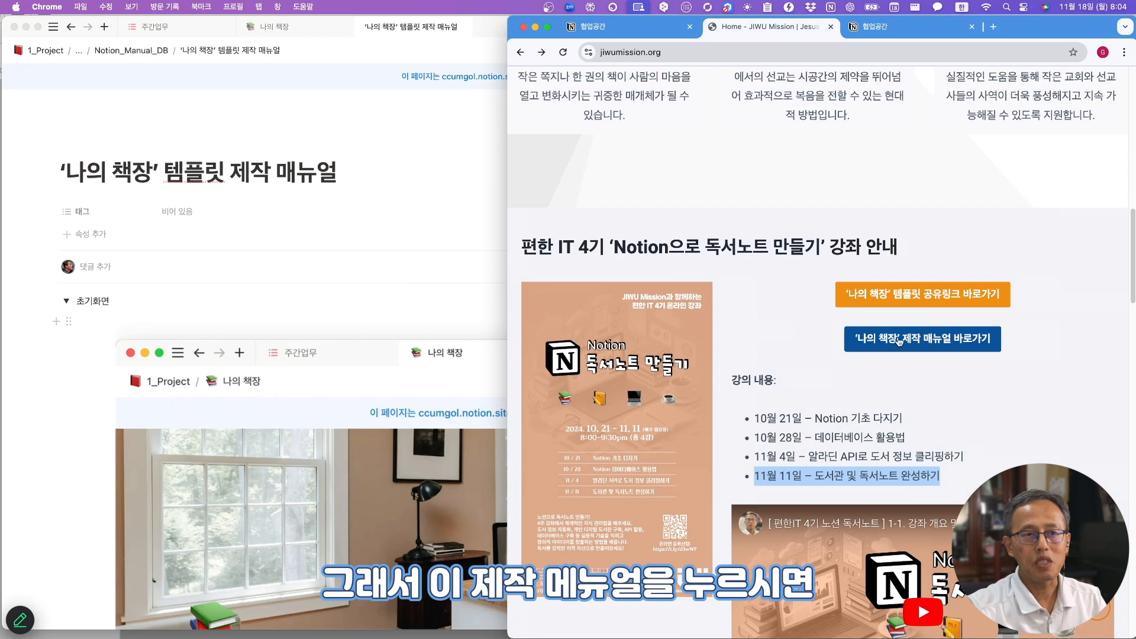
- In the Notion manual, expand the '나의 책장' 템플릿 복제 toggle and read through its steps, then return to Chrome
click(477, 161)
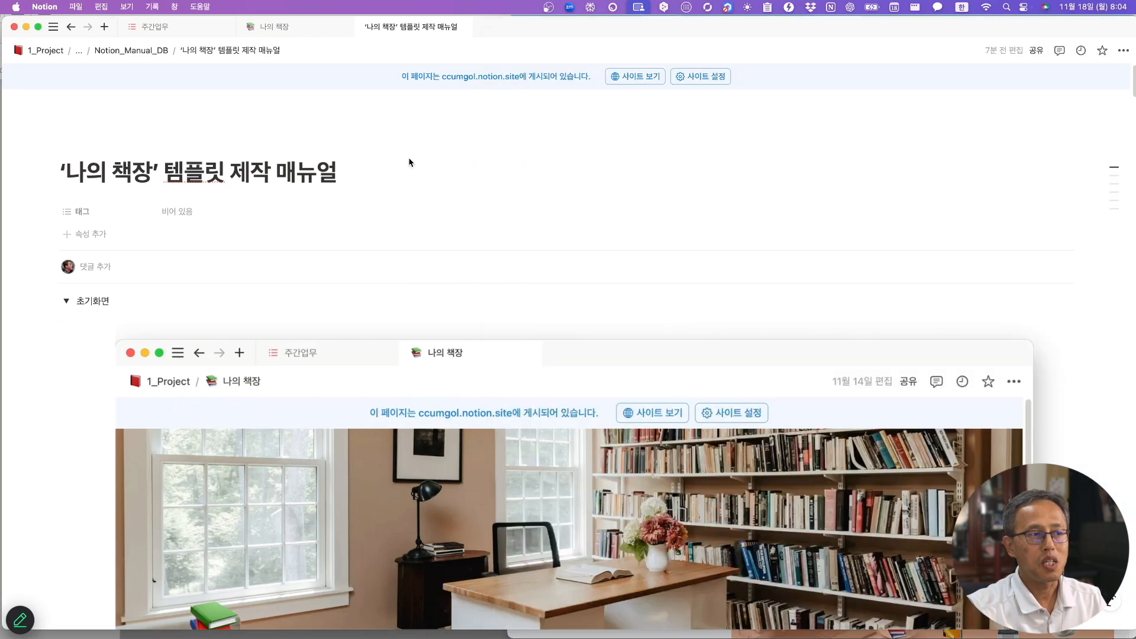
scroll(463, 279, down, 3)
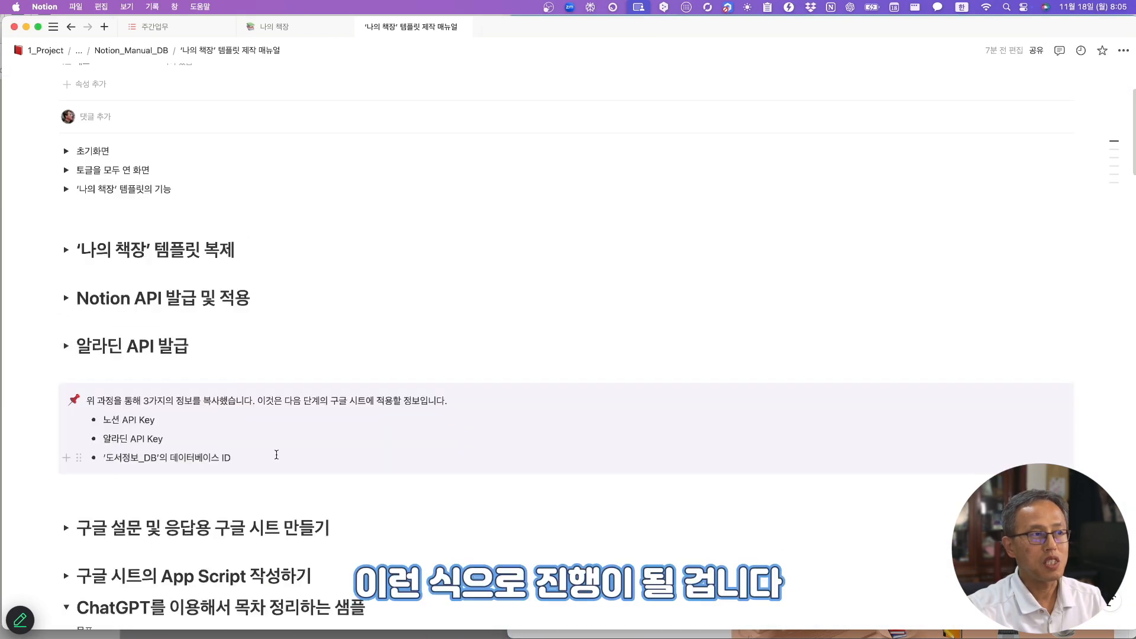
scroll(276, 455, down, 2)
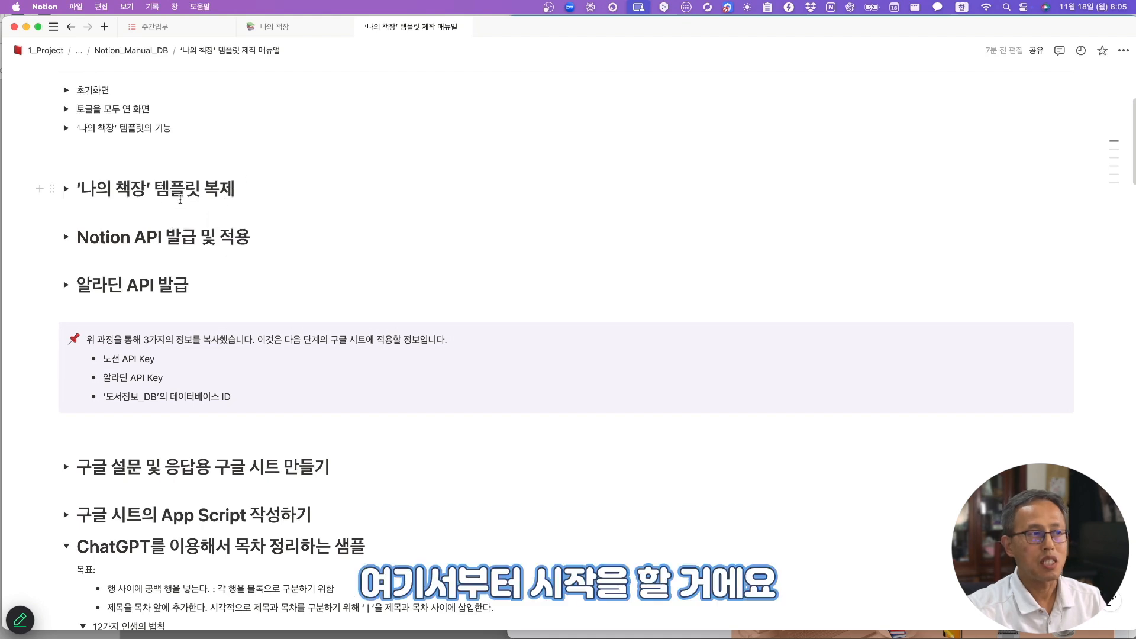
click(65, 188)
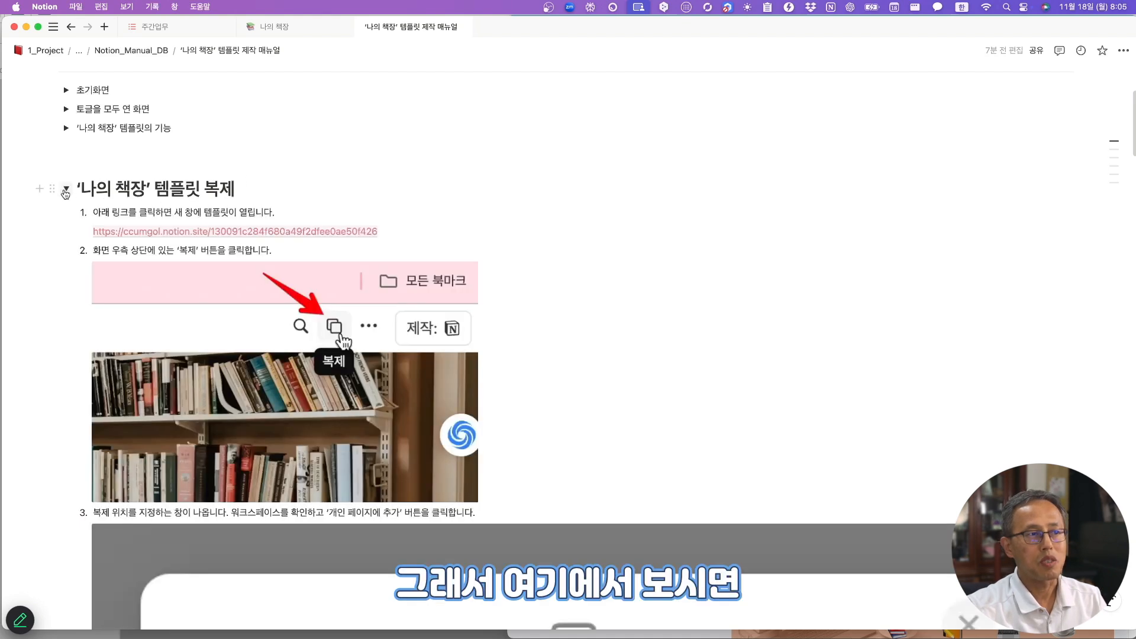
mouse_move(114, 231)
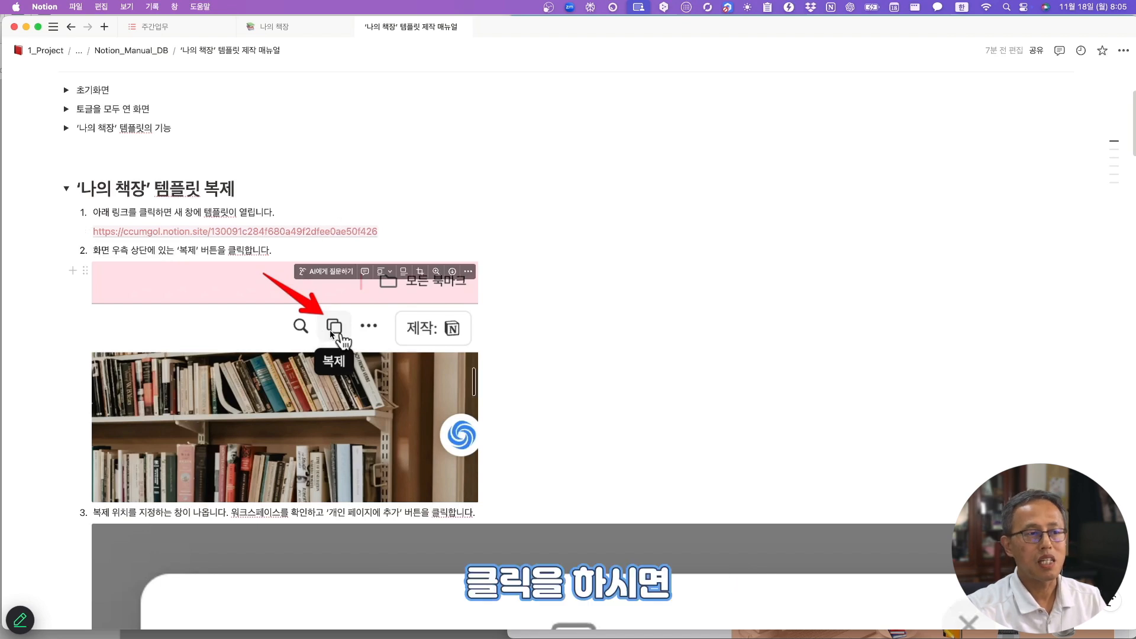
scroll(329, 331, down, 5)
scroll(329, 335, down, 3)
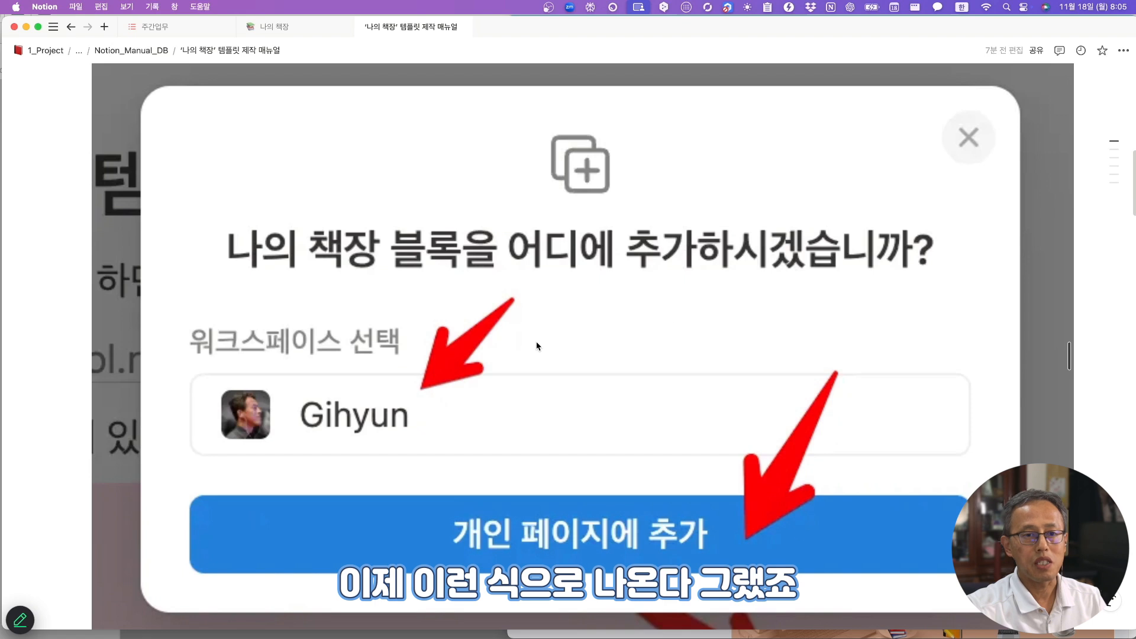
click(653, 637)
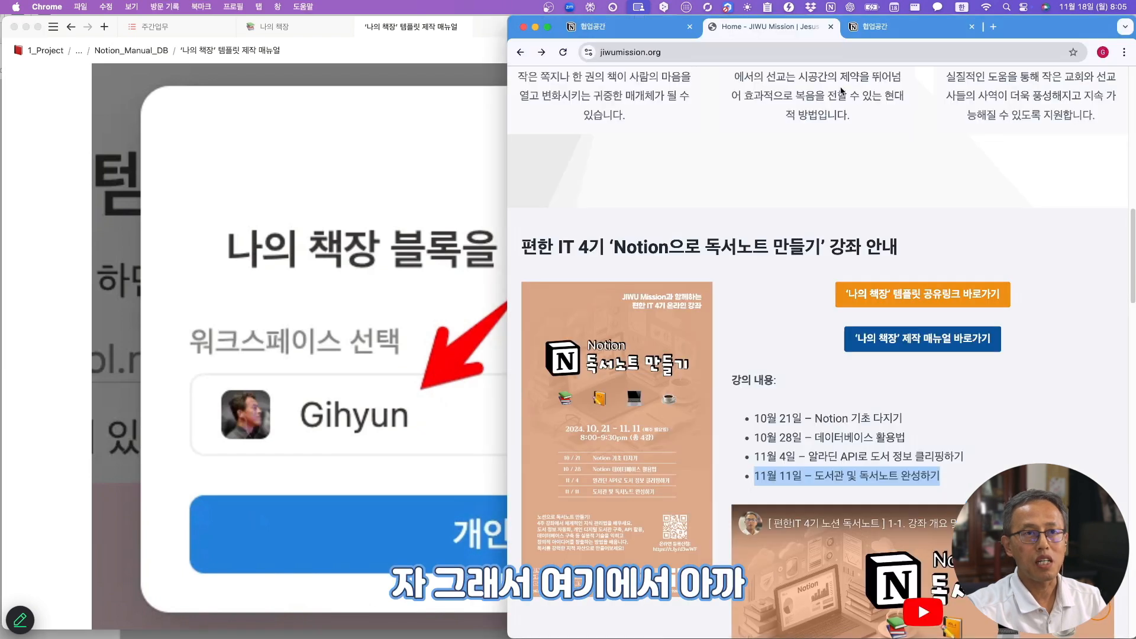
- Keep the current workspace as destination and add the 나의 책장 copy via 개인 페이지에 추가
click(892, 30)
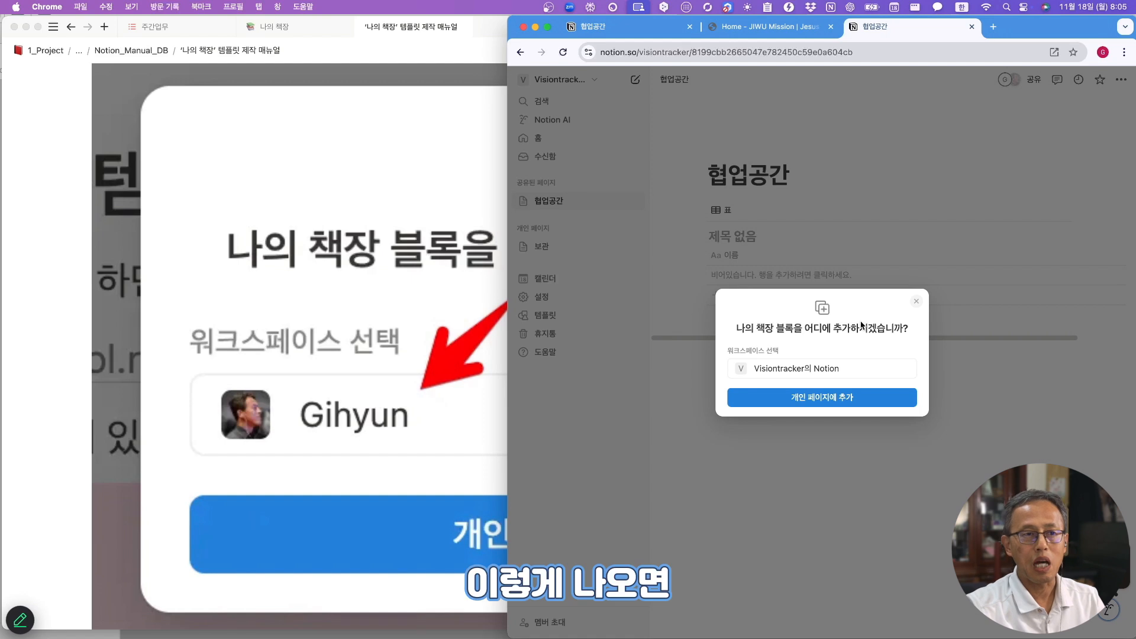
click(783, 368)
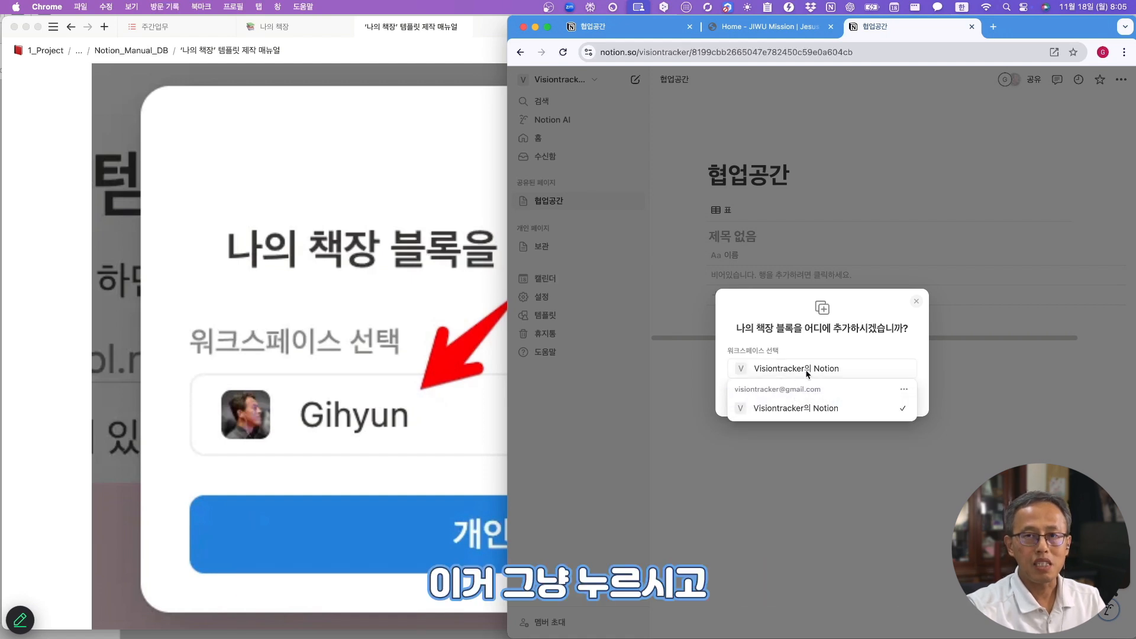
click(807, 374)
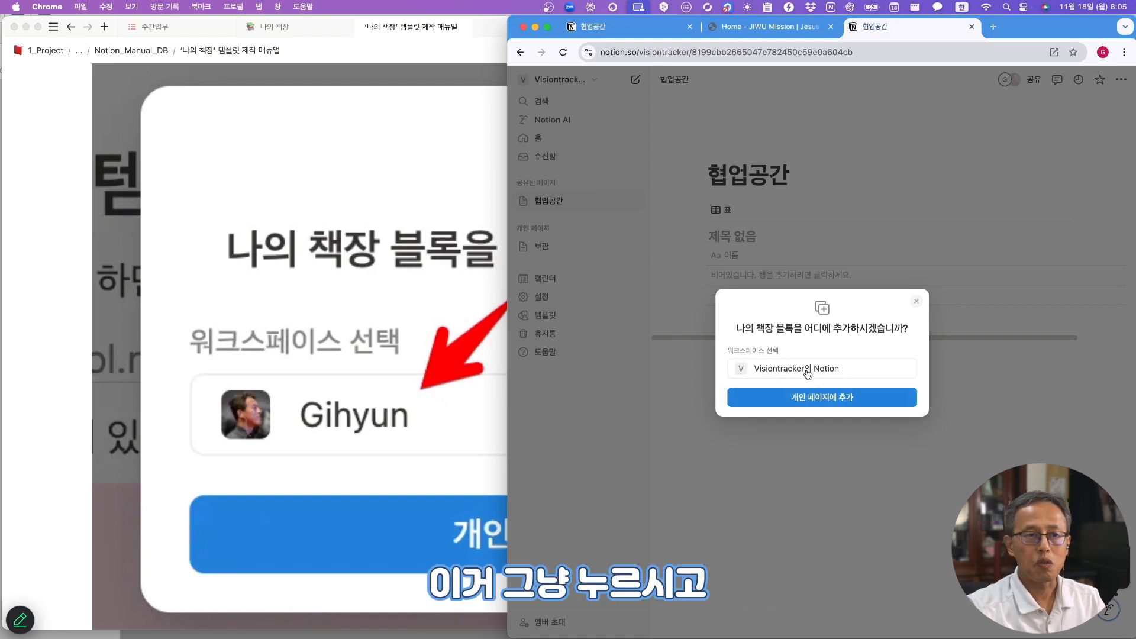
click(822, 399)
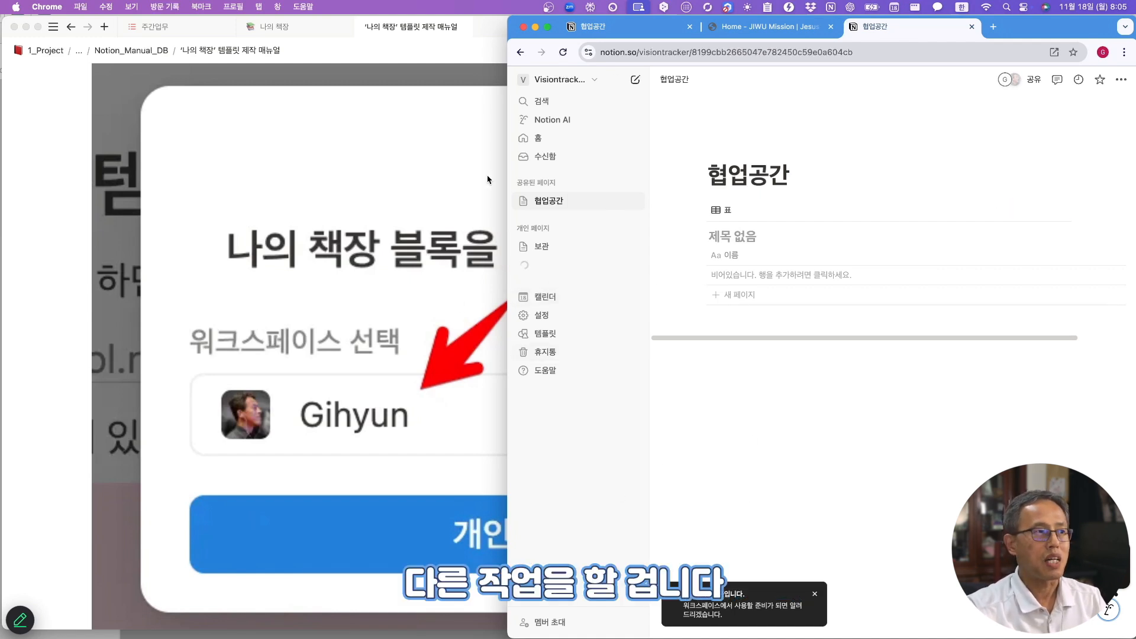
scroll(643, 276, up, 10)
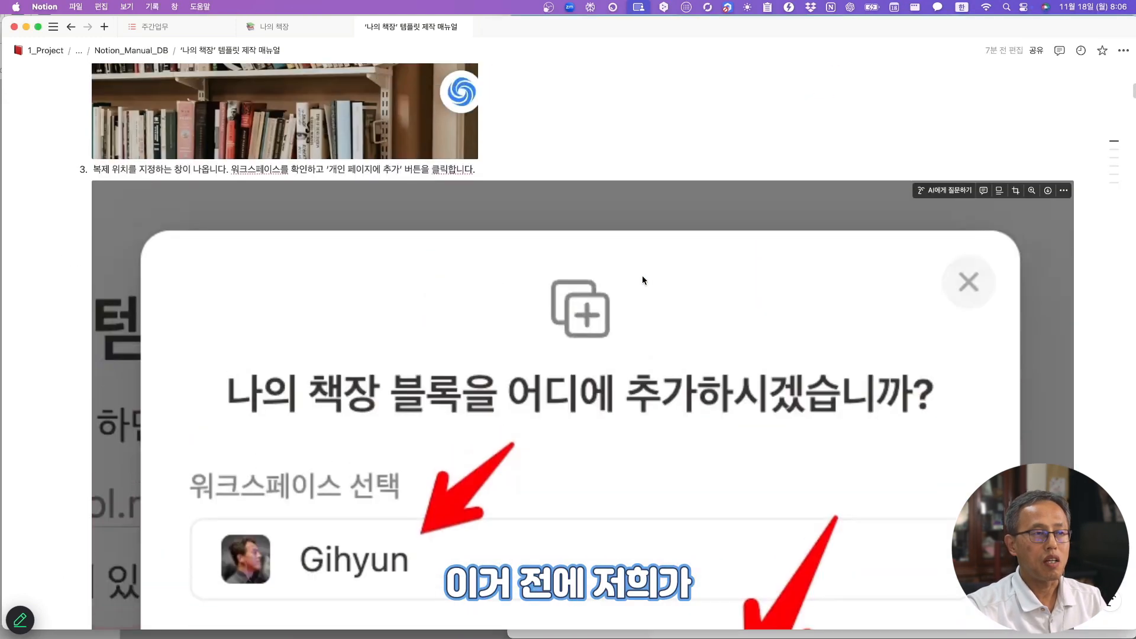
- Expand the '나의 책장' 템플릿의 기능 toggle and scroll down to the Mermaid structure diagram
scroll(642, 275, up, 10)
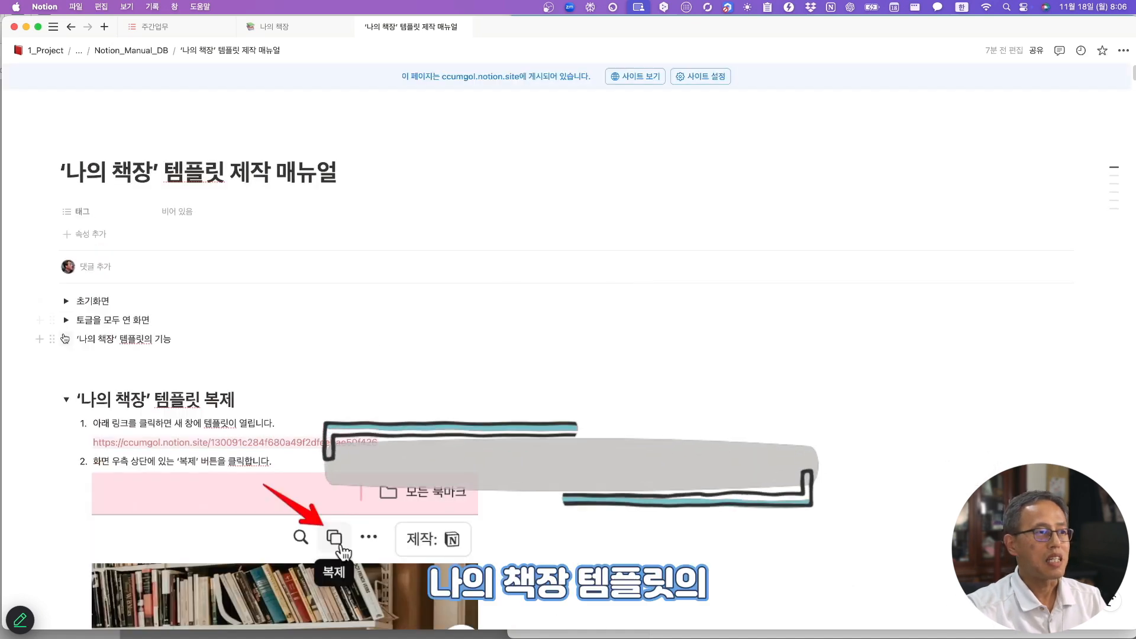
click(66, 339)
scroll(200, 346, down, 5)
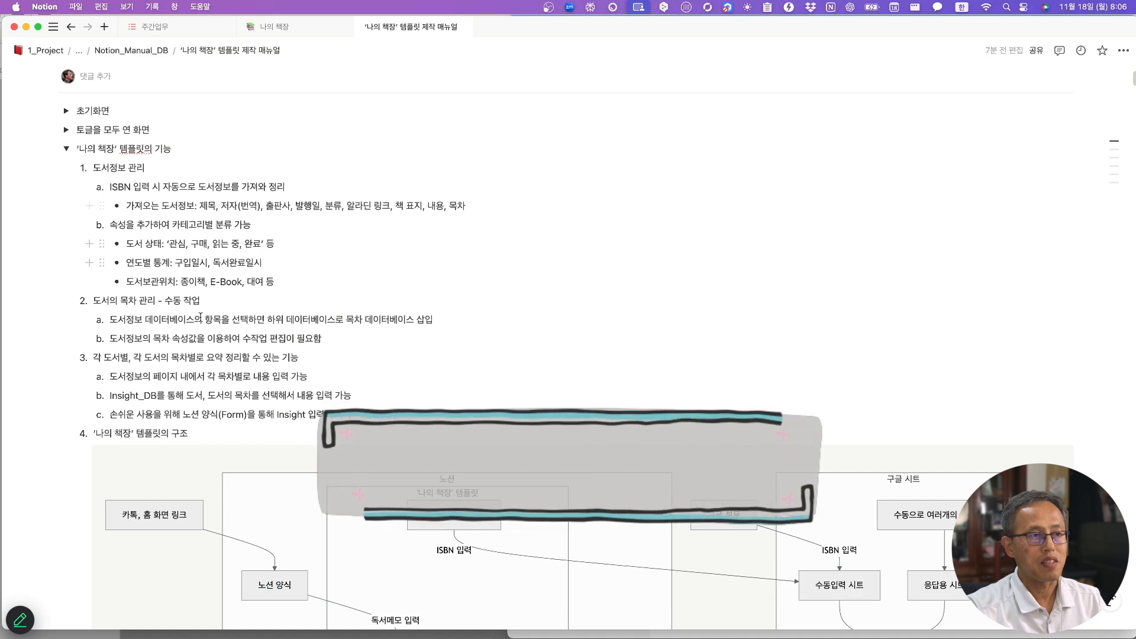
scroll(427, 399, down, 6)
scroll(426, 399, down, 4)
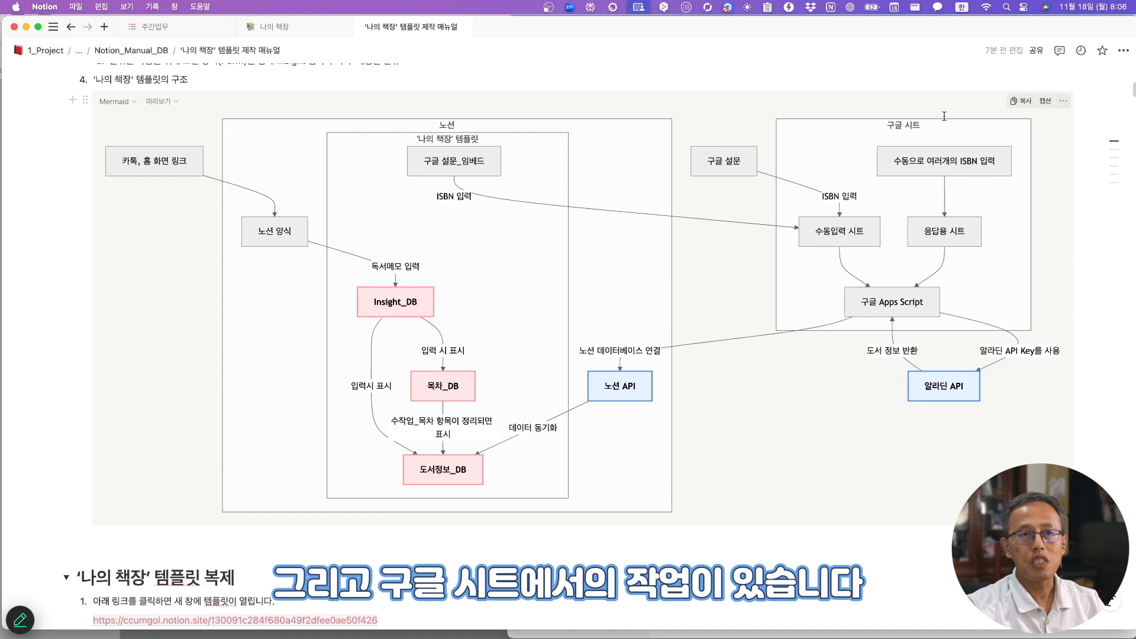
scroll(653, 213, up, 1)
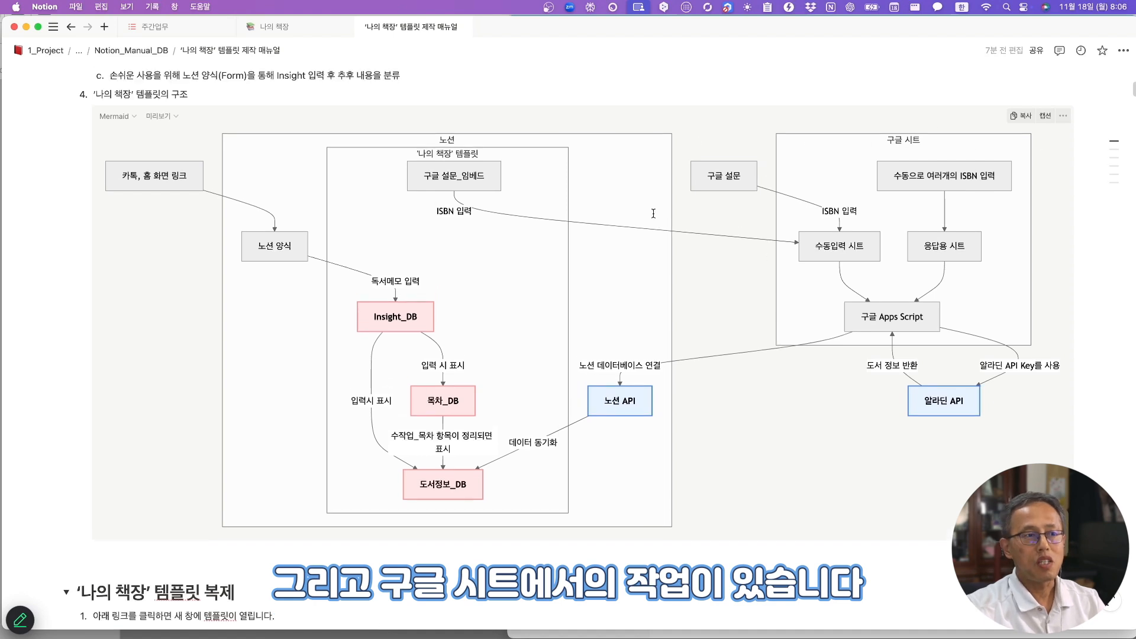
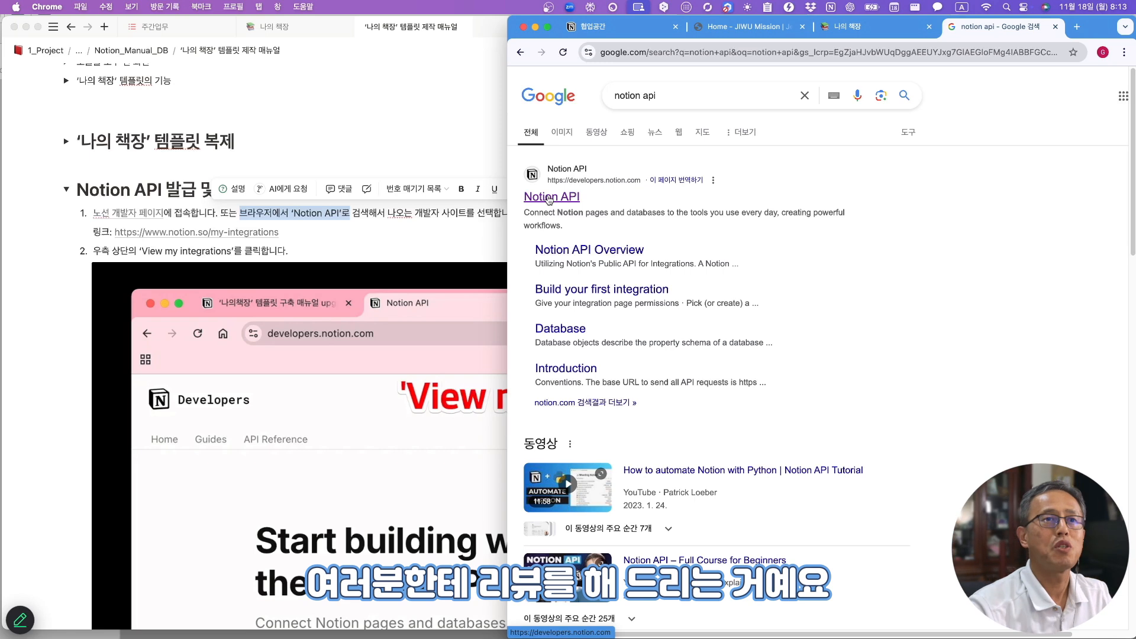
- Open the Notion developer site and go to your list of API integrations
click(550, 198)
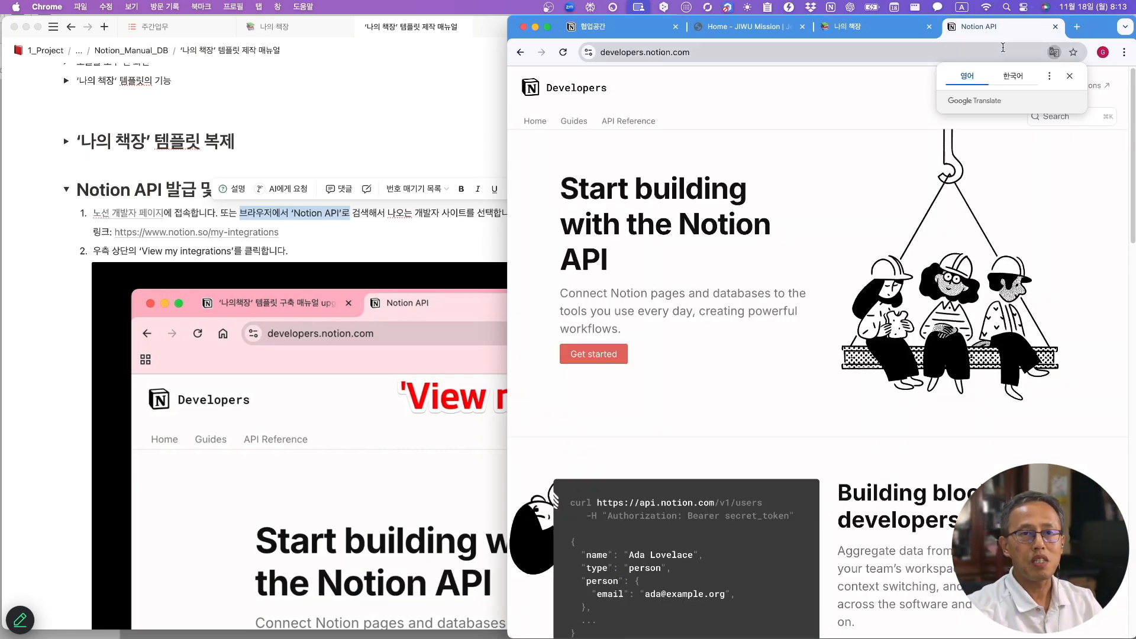
click(1069, 76)
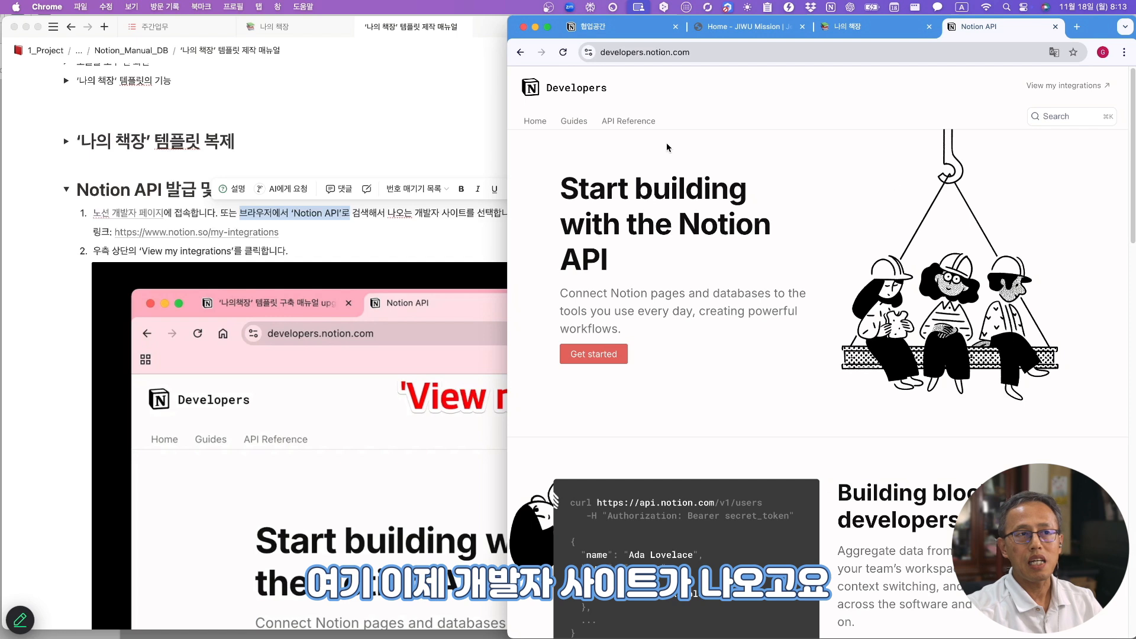
click(1063, 86)
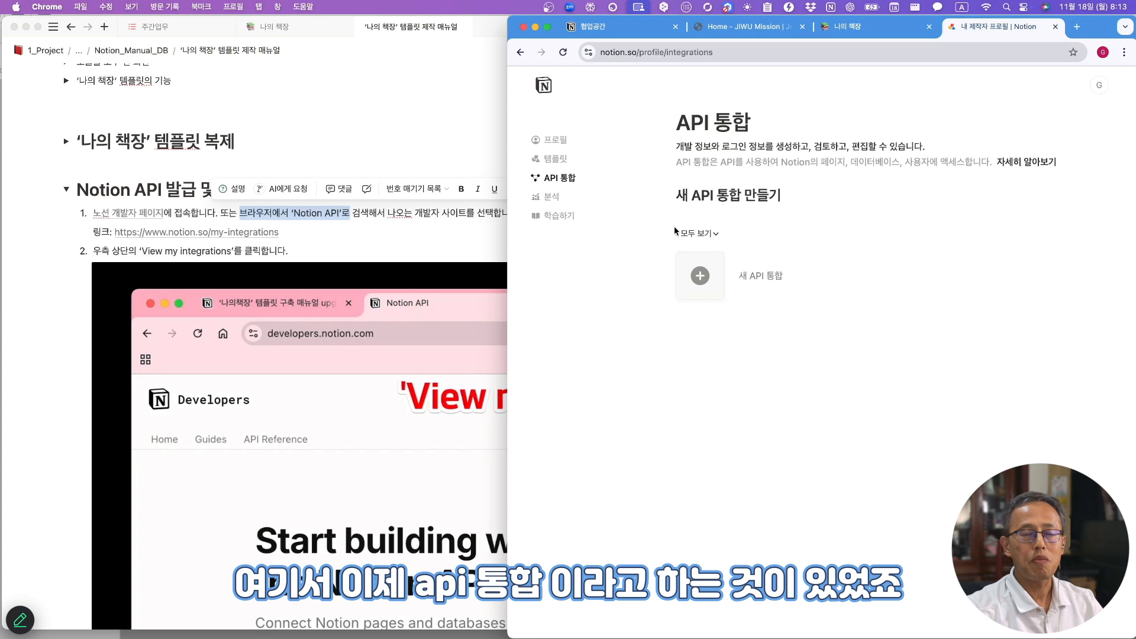
- Create and save a new private integration named MyLibrary for the workspace
click(700, 277)
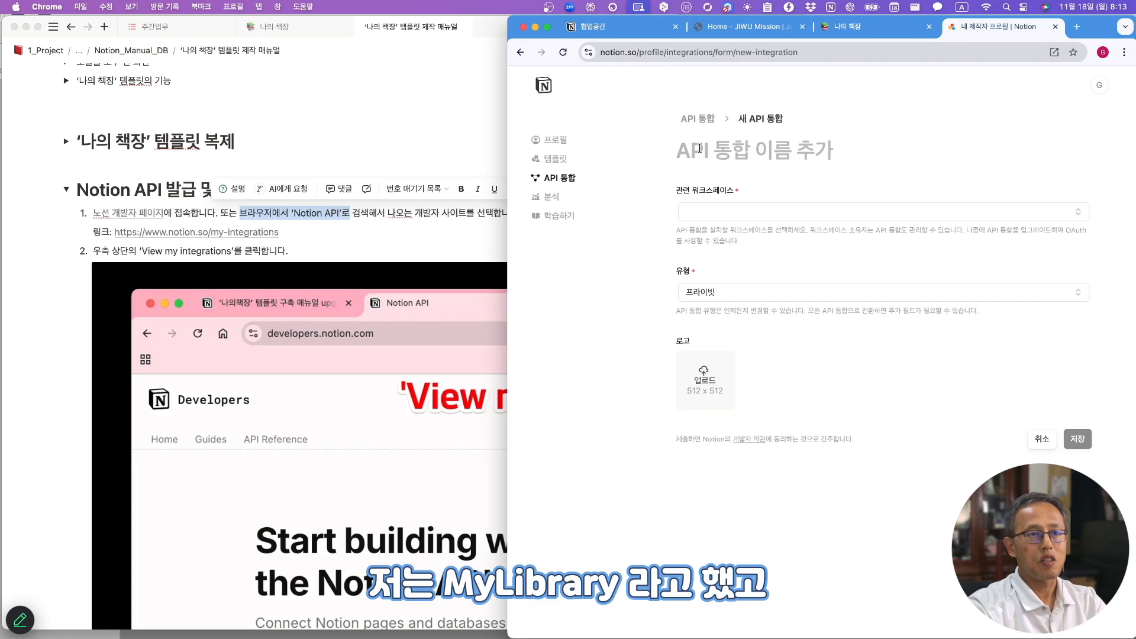
text(MyLibrary)
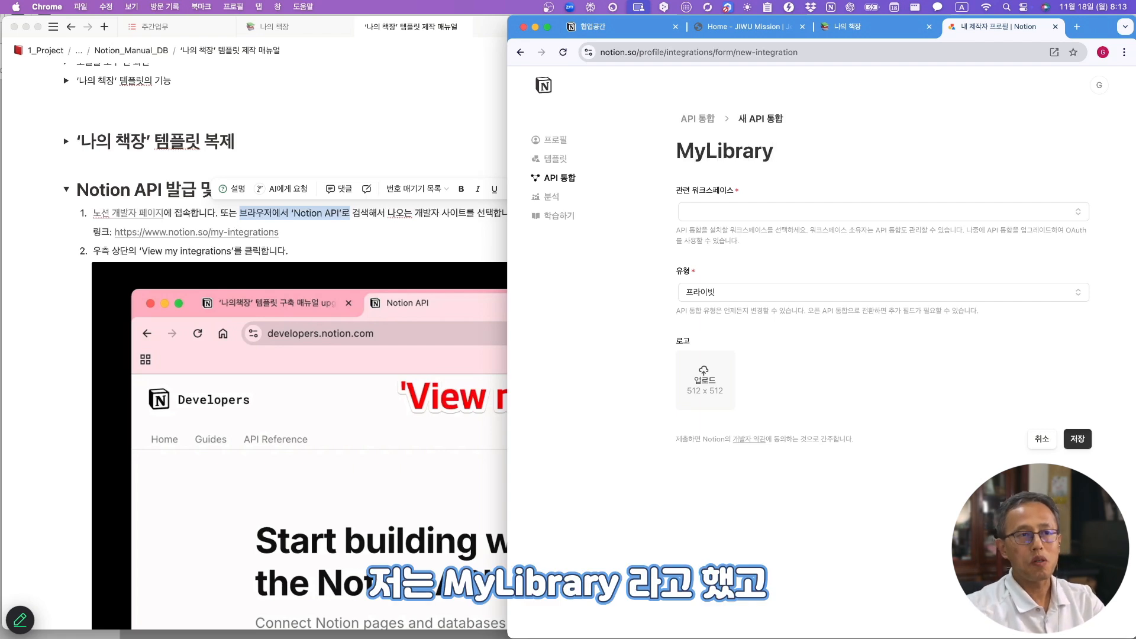
click(718, 213)
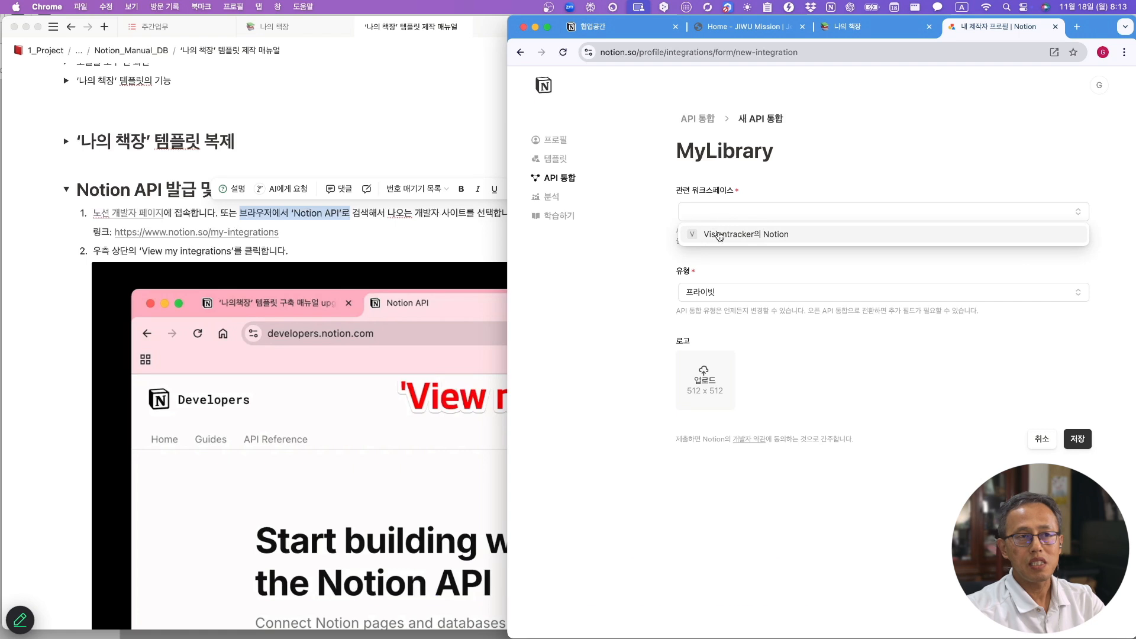
click(742, 235)
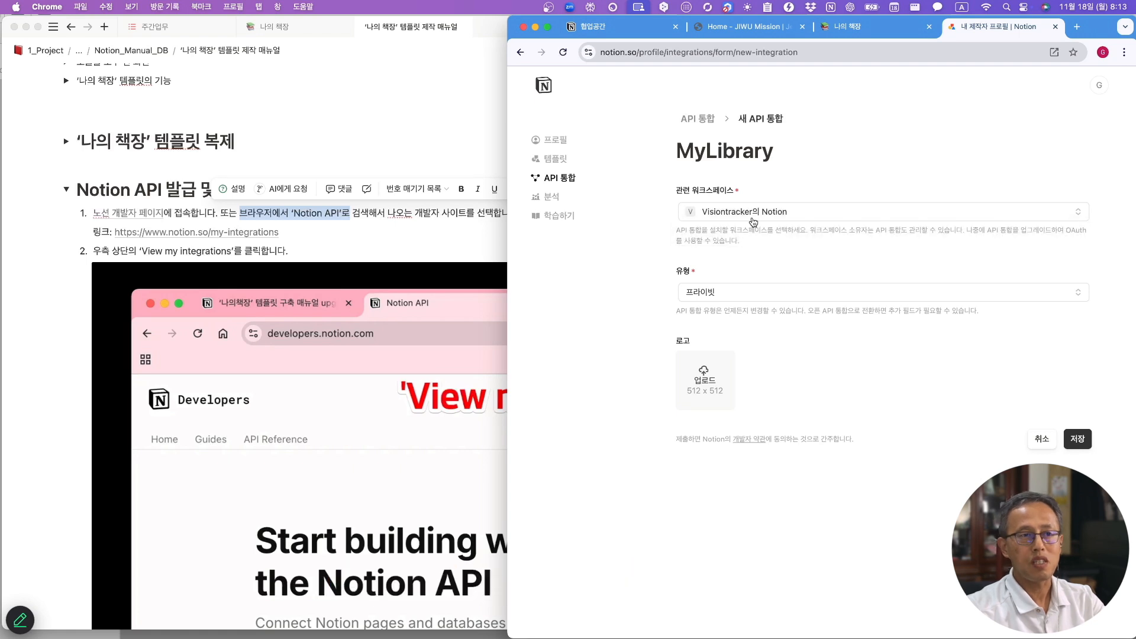
click(725, 296)
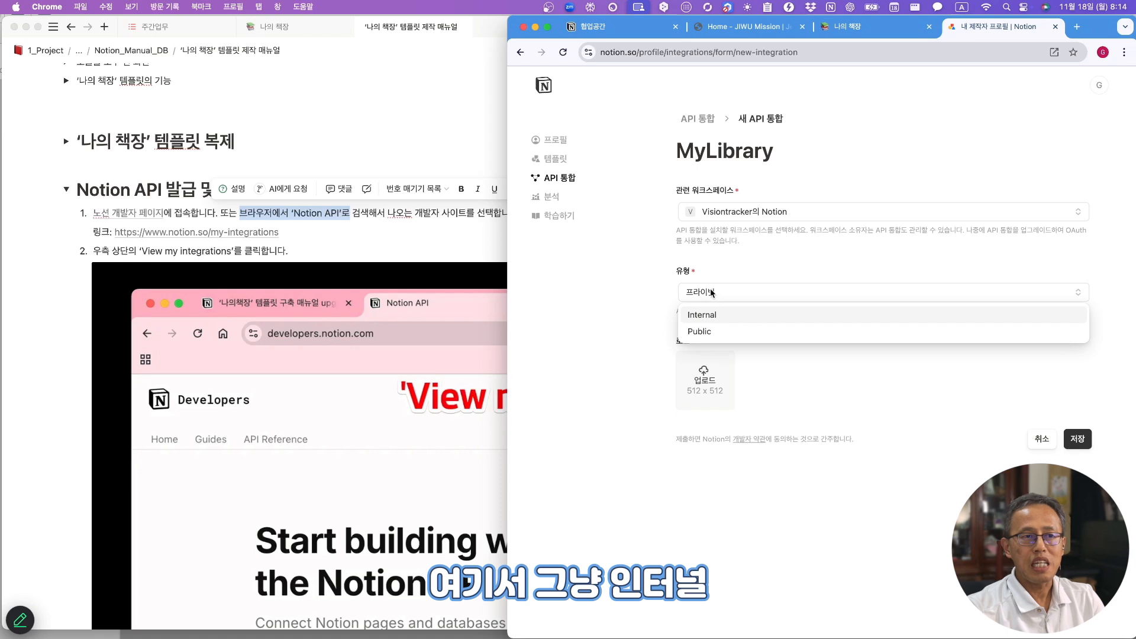
click(704, 315)
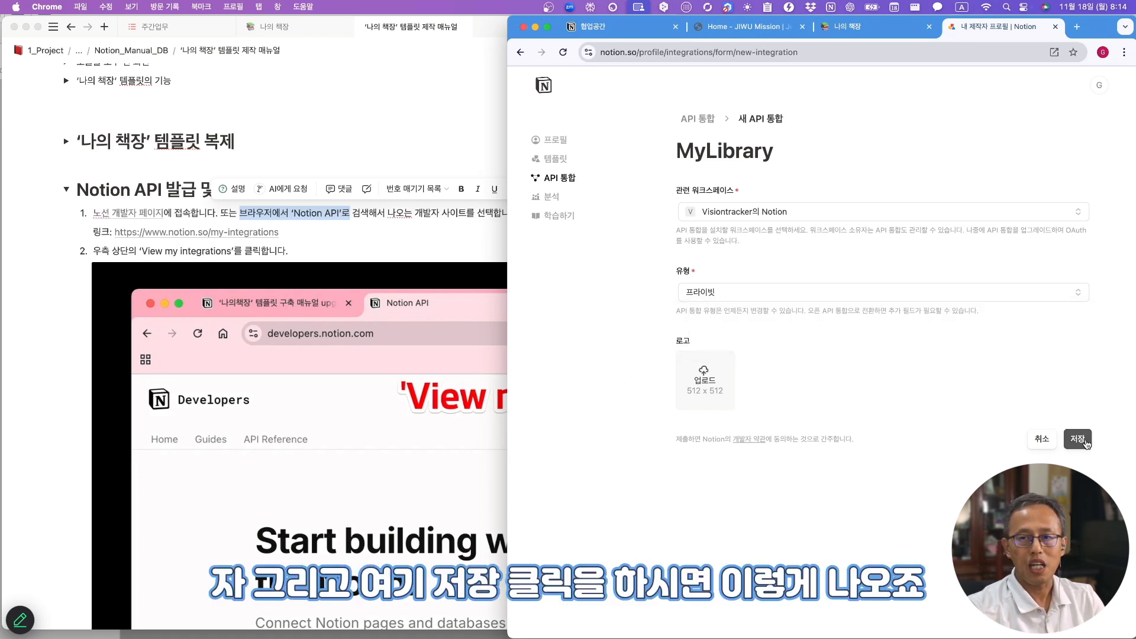
click(1080, 443)
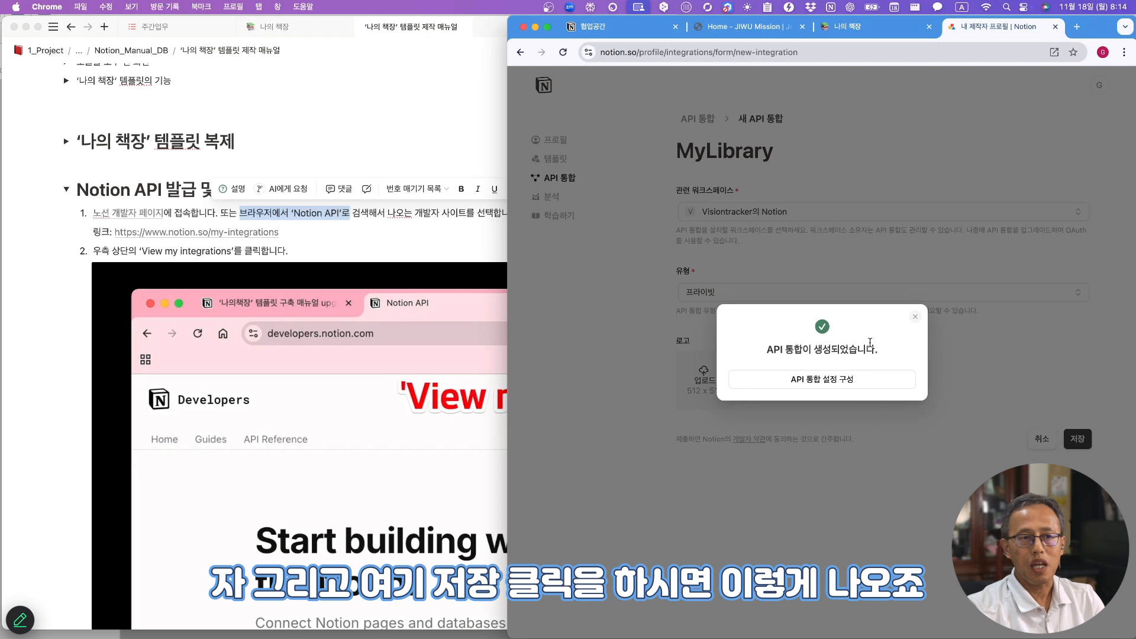
- Reveal and copy the MyLibrary integration's secret key from its configuration
click(828, 381)
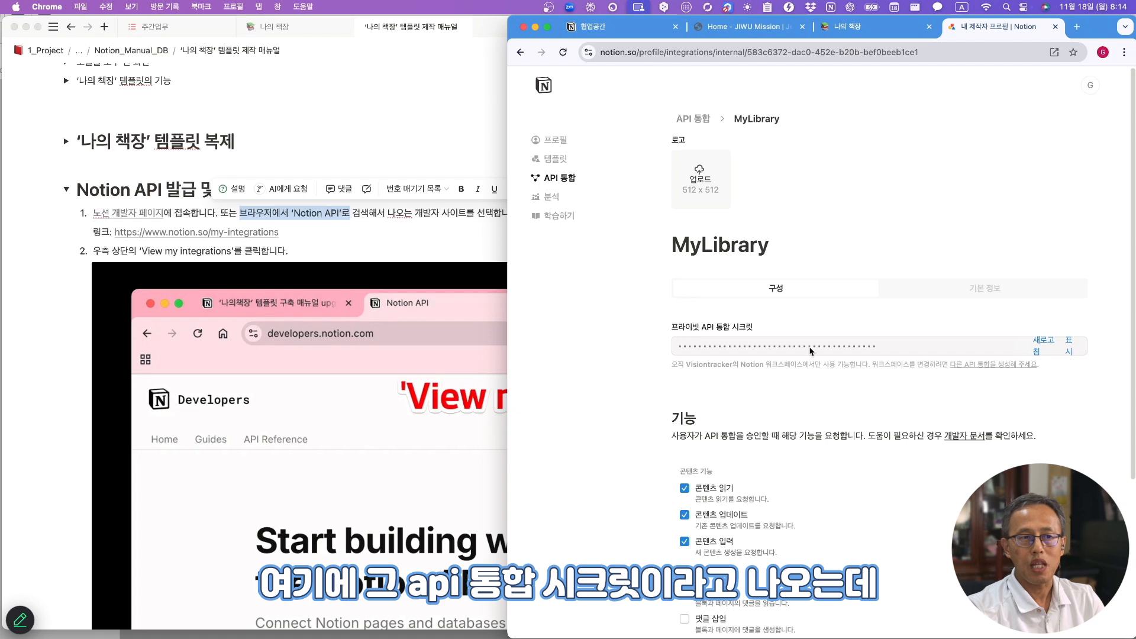
click(1071, 353)
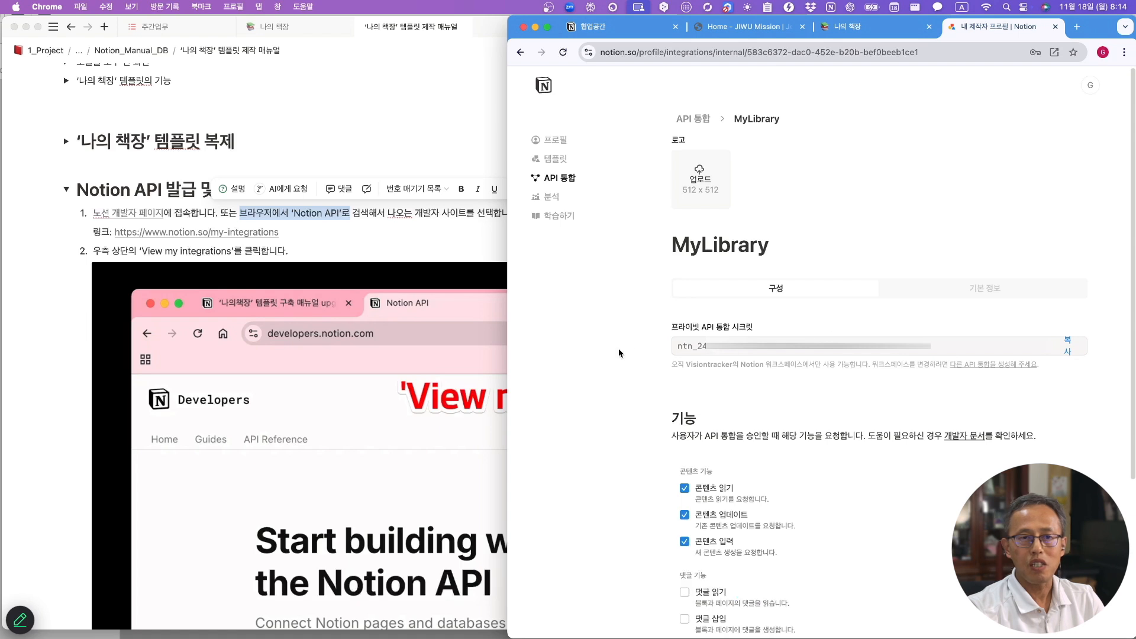
click(1069, 348)
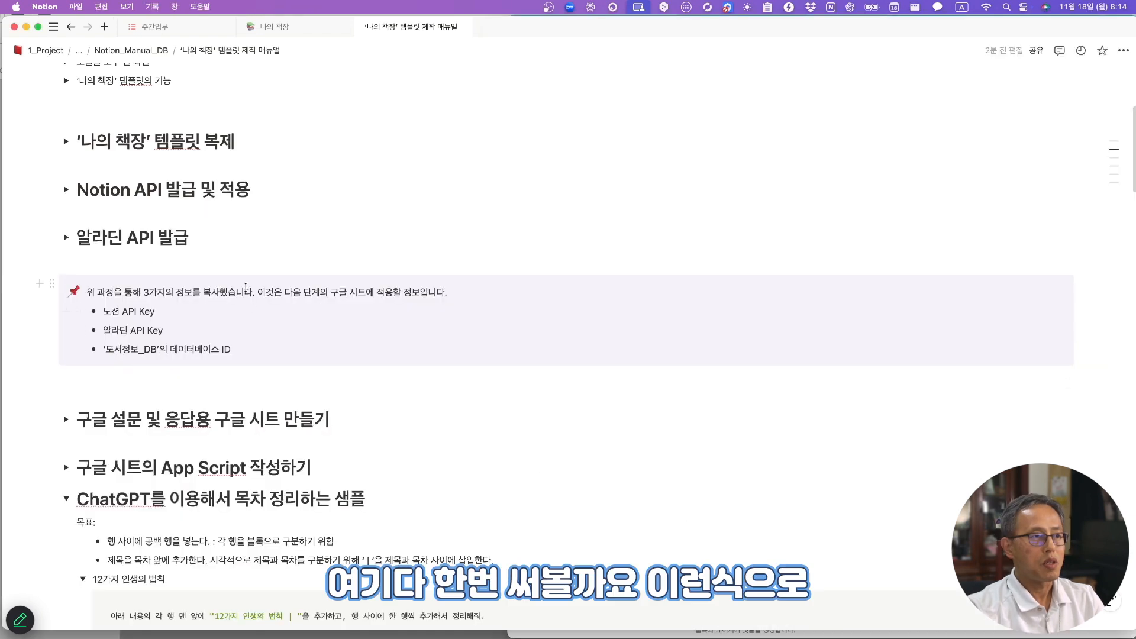
- Paste the secret key after 'Notion API Key:' in the manual callout, then go to 나의 책장
click(225, 307)
text(:)
key(cmd+v)
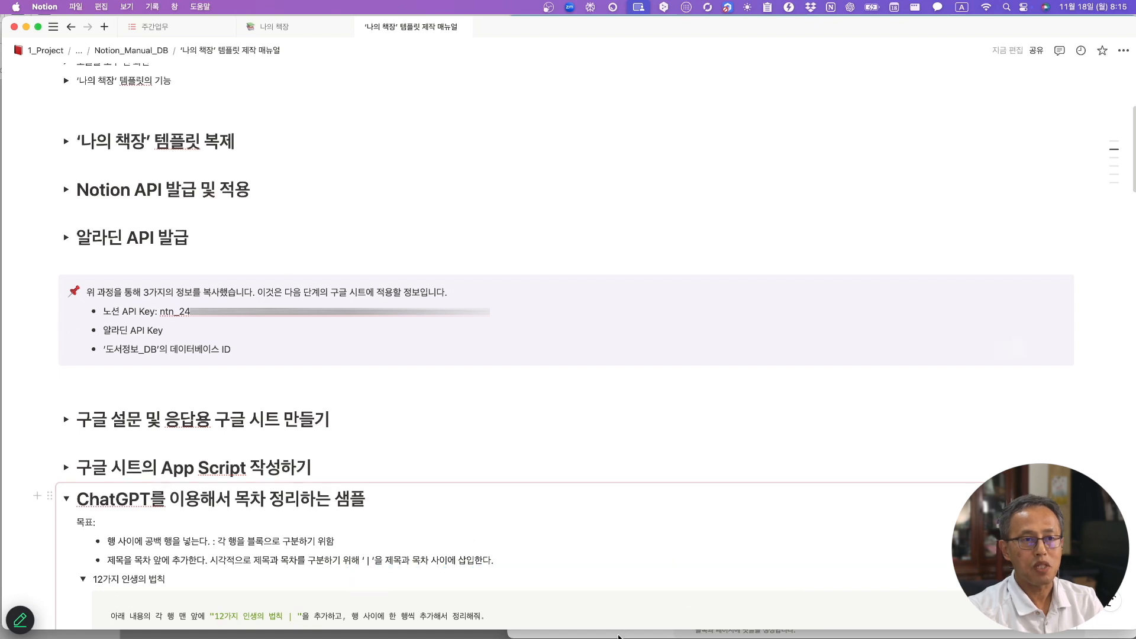
click(621, 632)
click(856, 27)
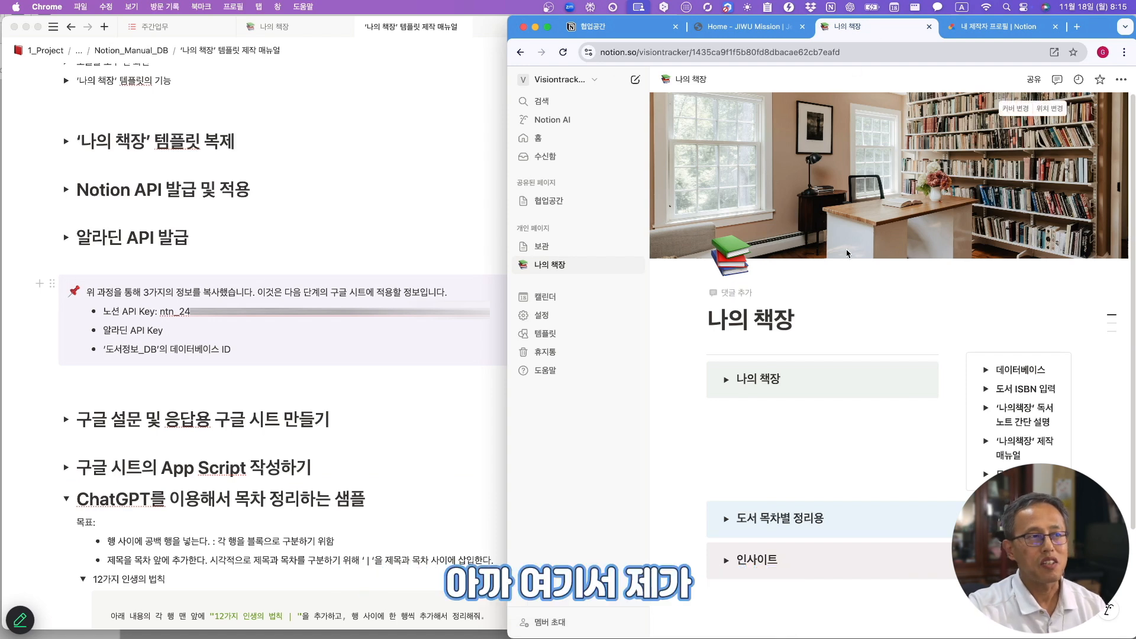
- Expand the page's Databases list and open 도서정보_DB
click(986, 369)
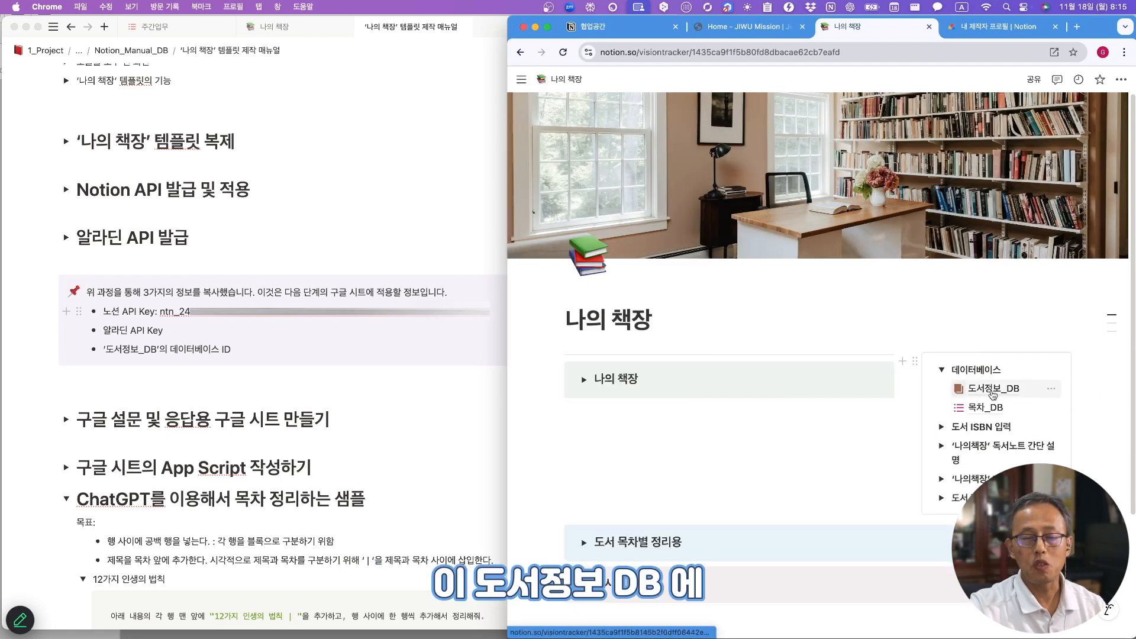
mouse_move(1006, 390)
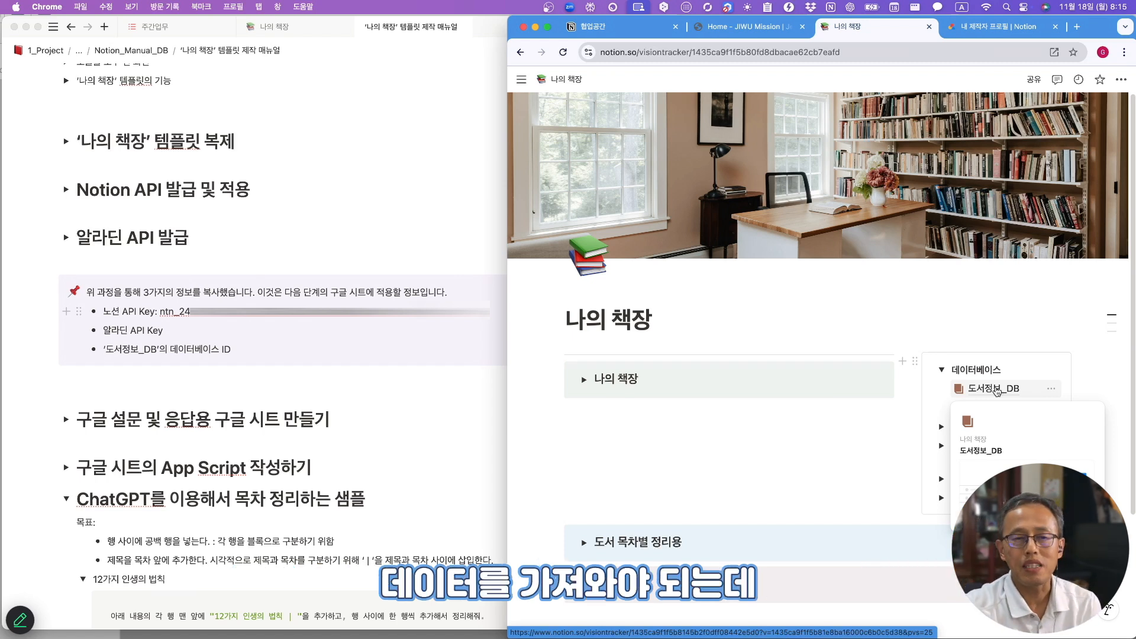
click(998, 389)
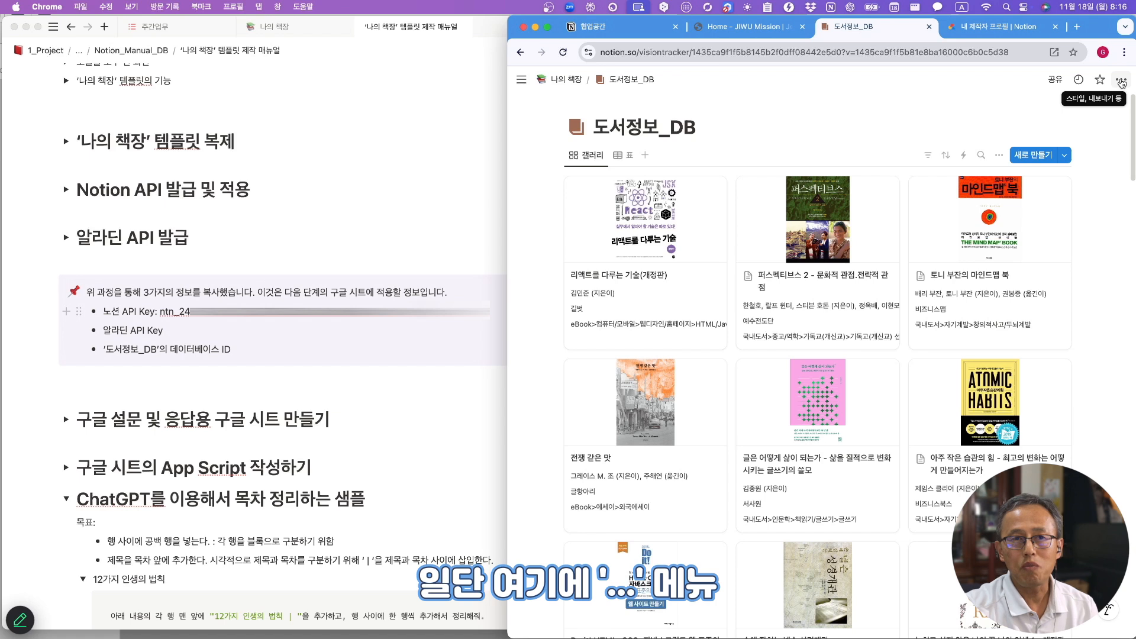
- Add the MyLibrary connection to 도서정보_DB and confirm its access
click(1121, 82)
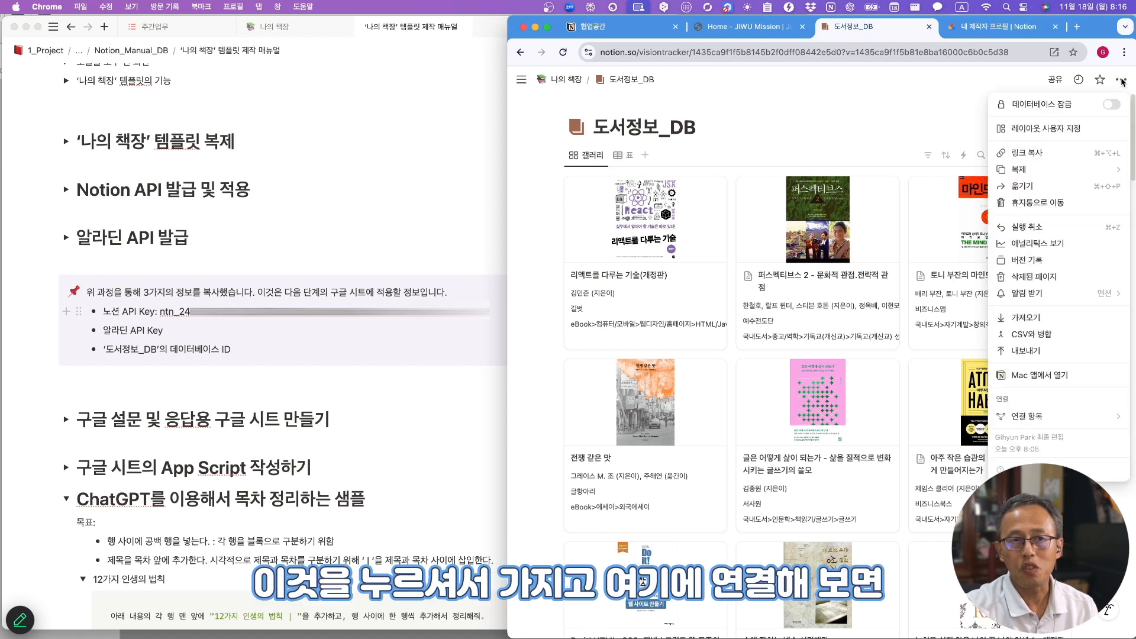
mouse_move(1067, 418)
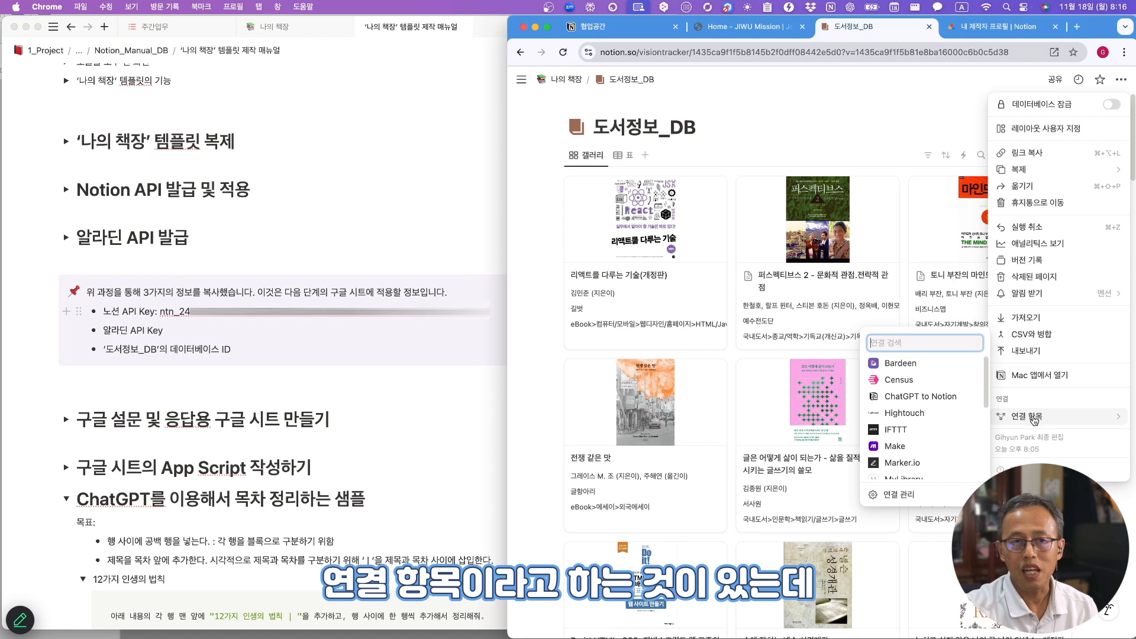
scroll(930, 415, down, 3)
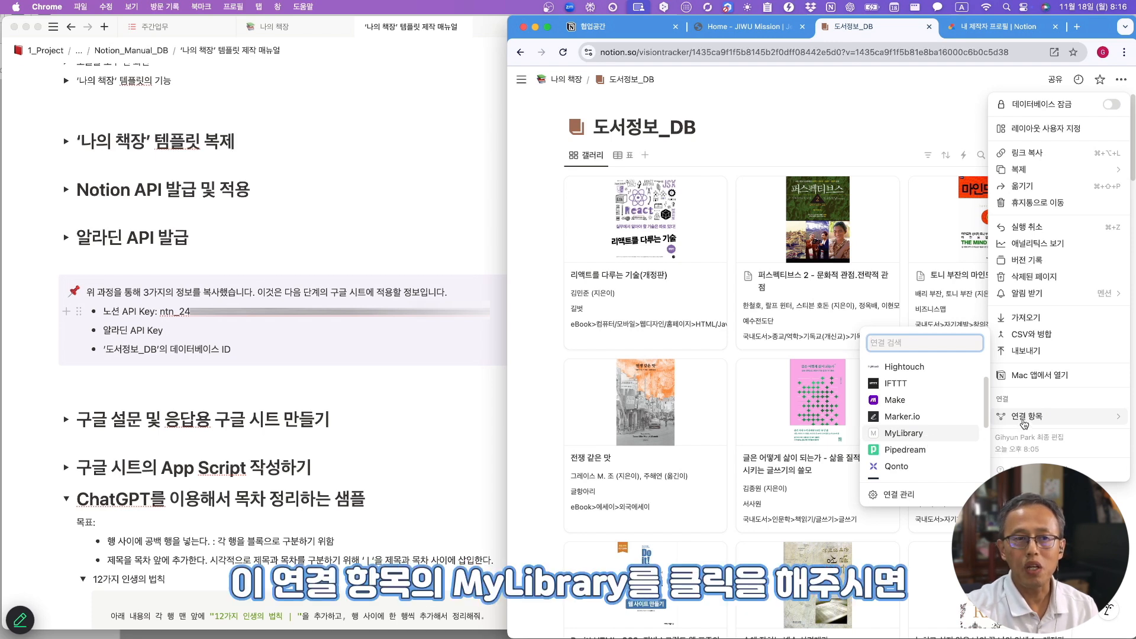
click(900, 438)
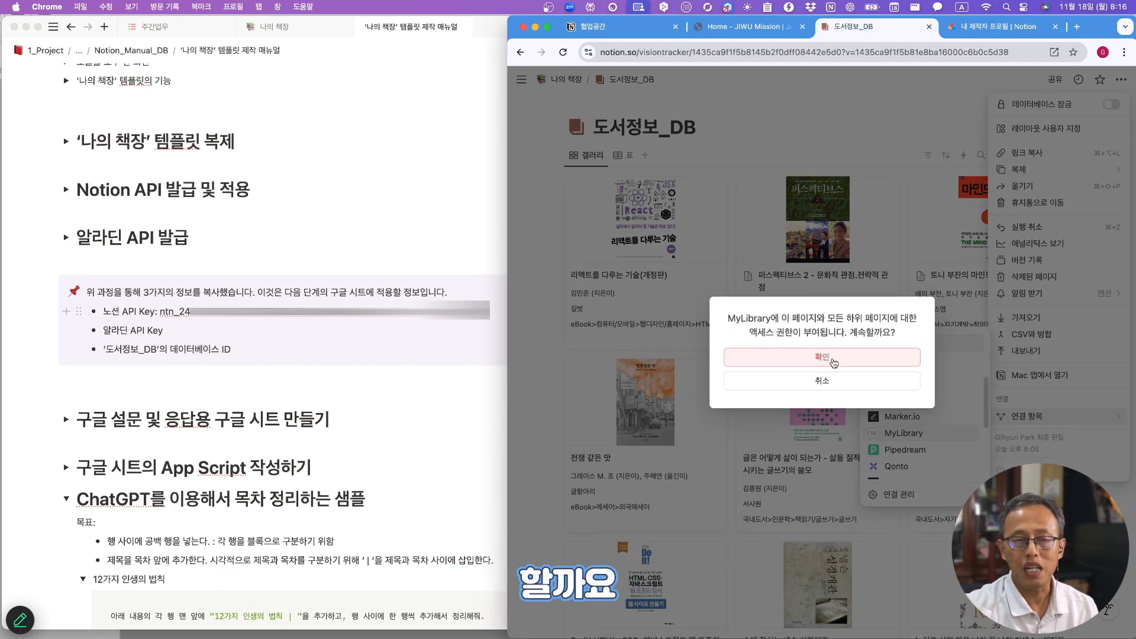
click(834, 363)
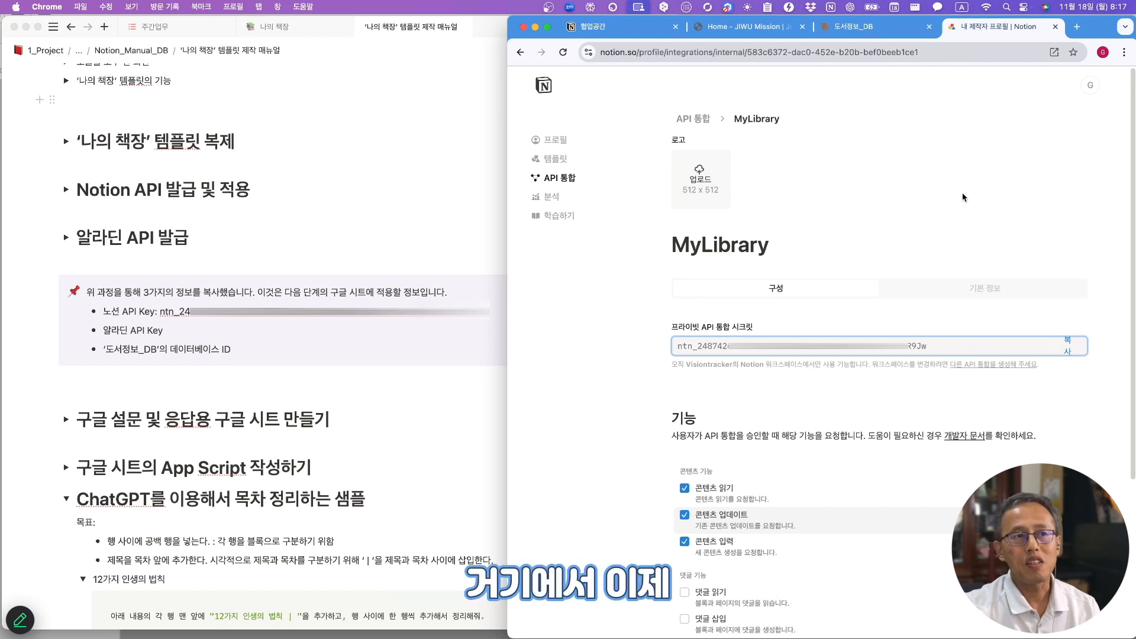
- Recheck the MyLibrary integration's secret key, then return to the integrations list
click(693, 119)
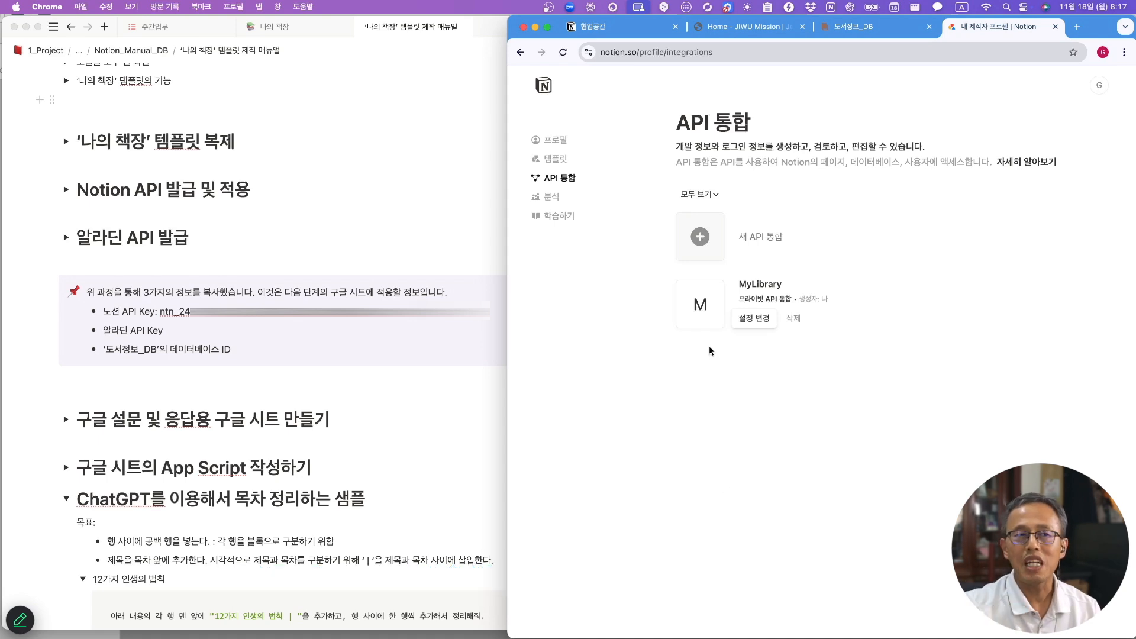
click(769, 286)
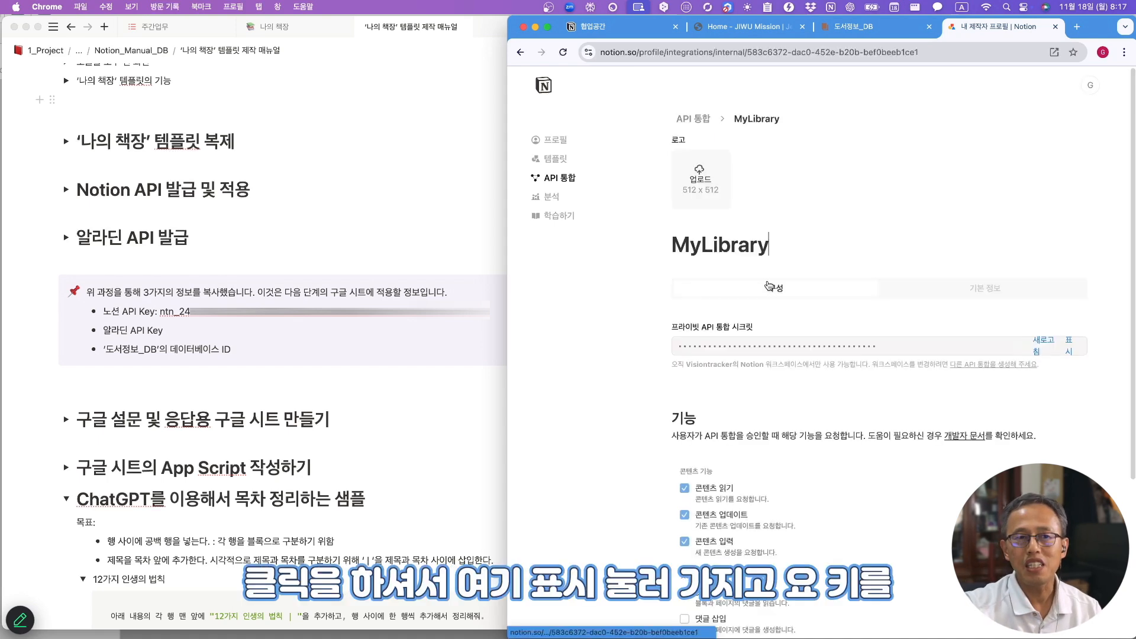
click(1063, 353)
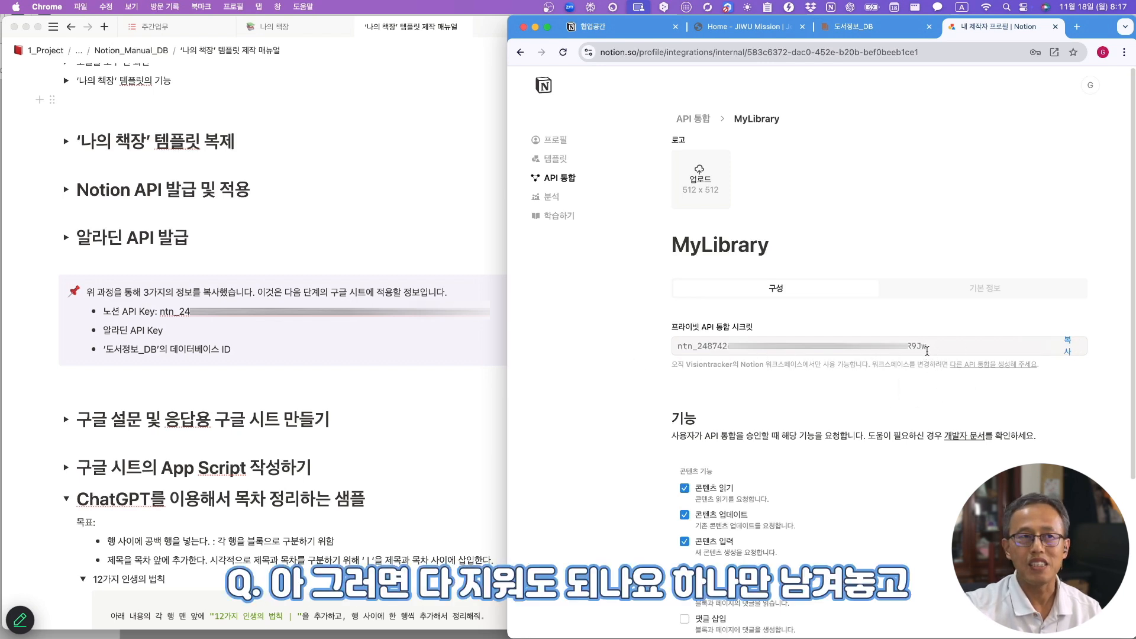
click(689, 118)
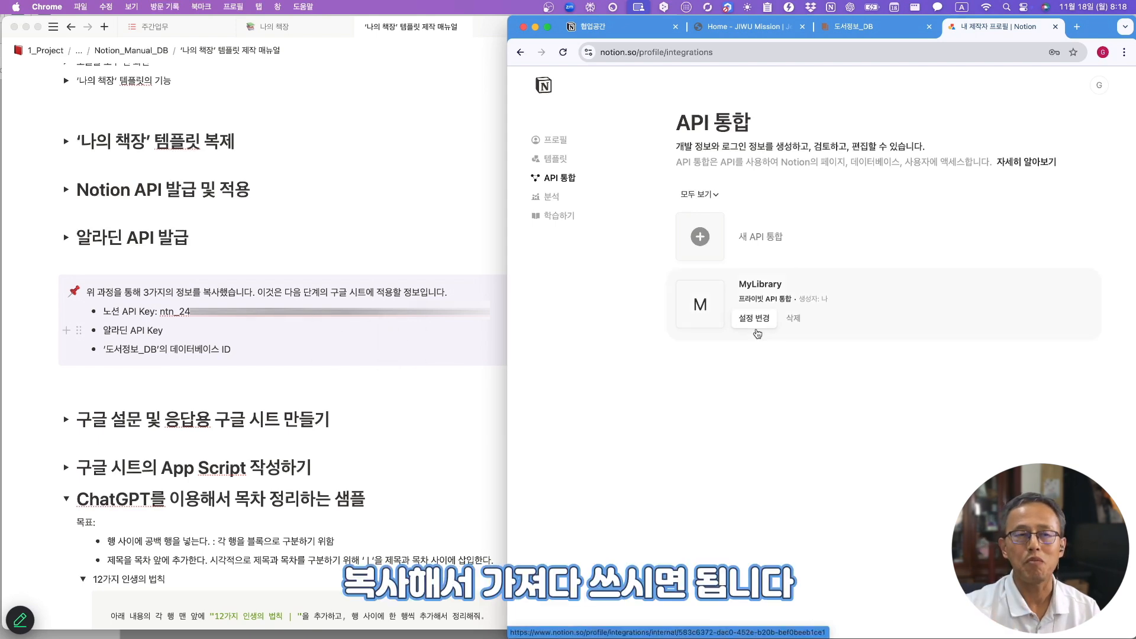
- Verify MyLibrary appears among 도서정보_DB's connections
click(870, 27)
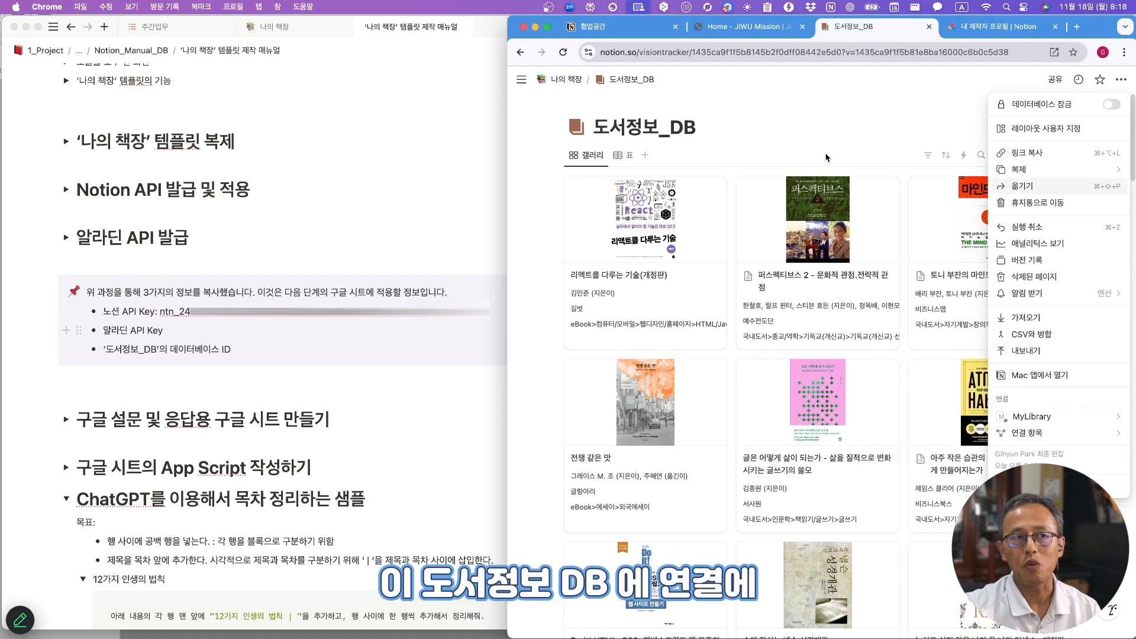
mouse_move(1041, 421)
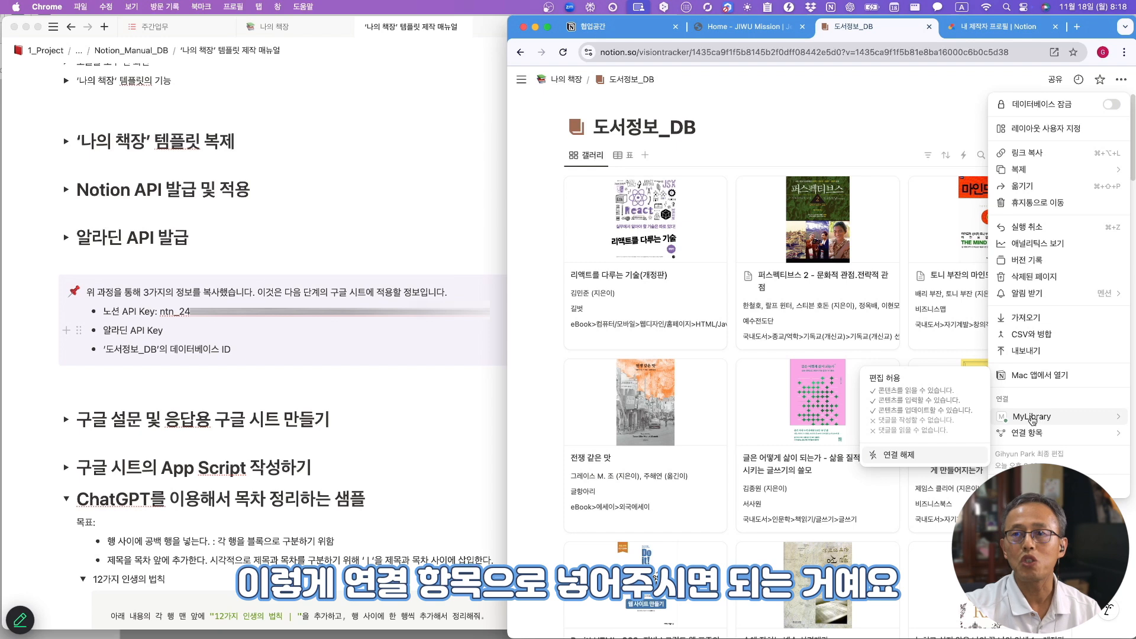
click(538, 400)
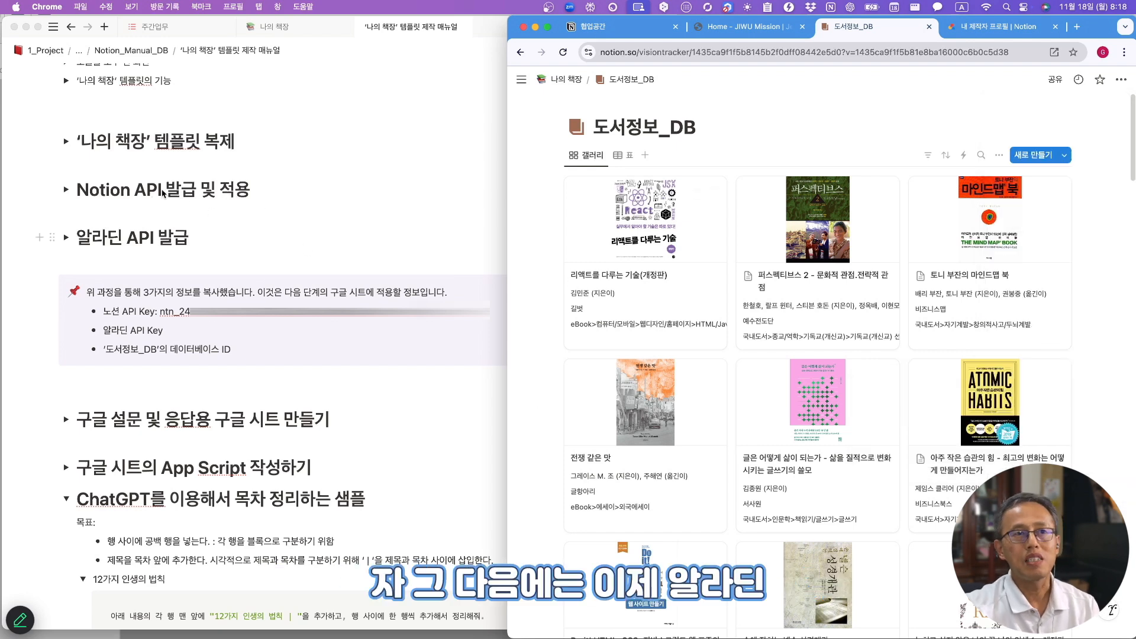
- Go to aladin.co.kr and open the Resident Abroad membership signup form
key(super+t)
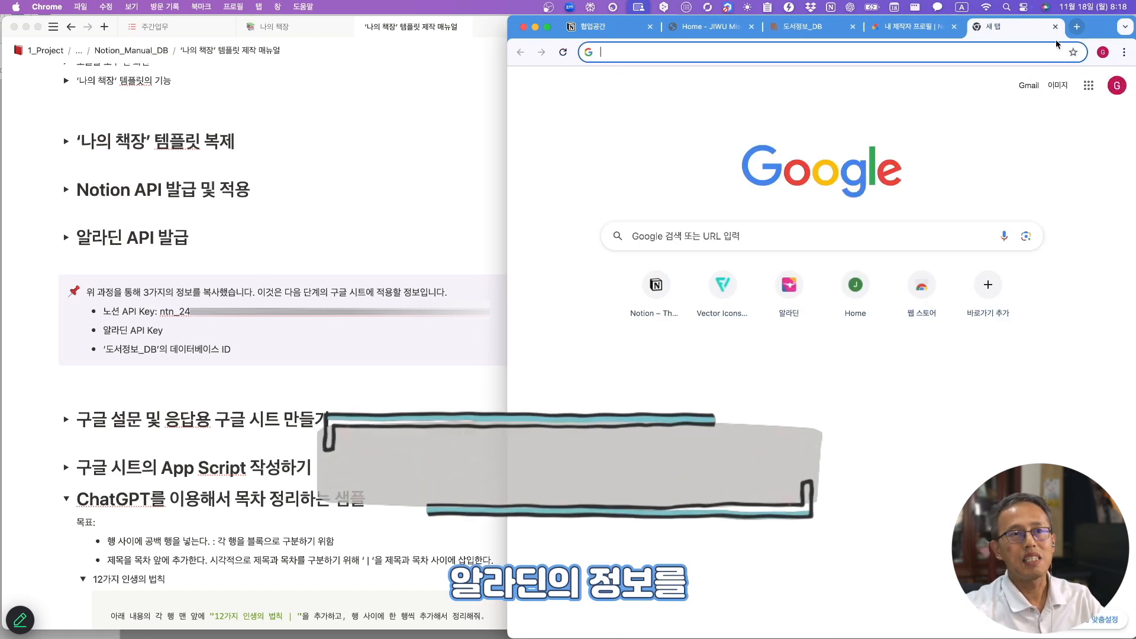
text(aladin)
key(Return)
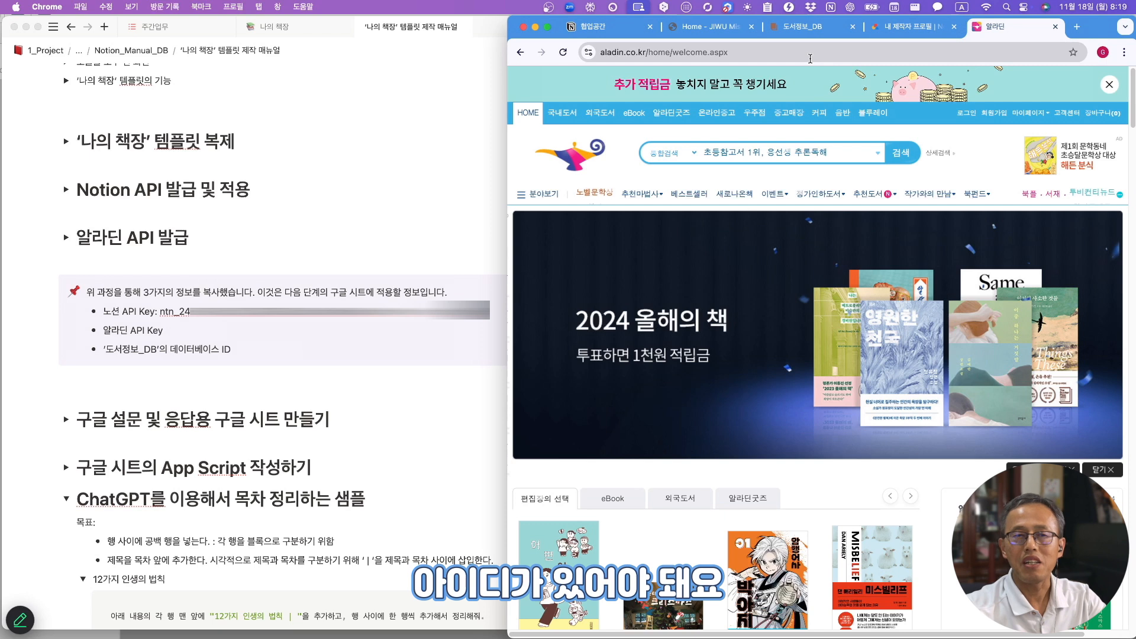
click(993, 112)
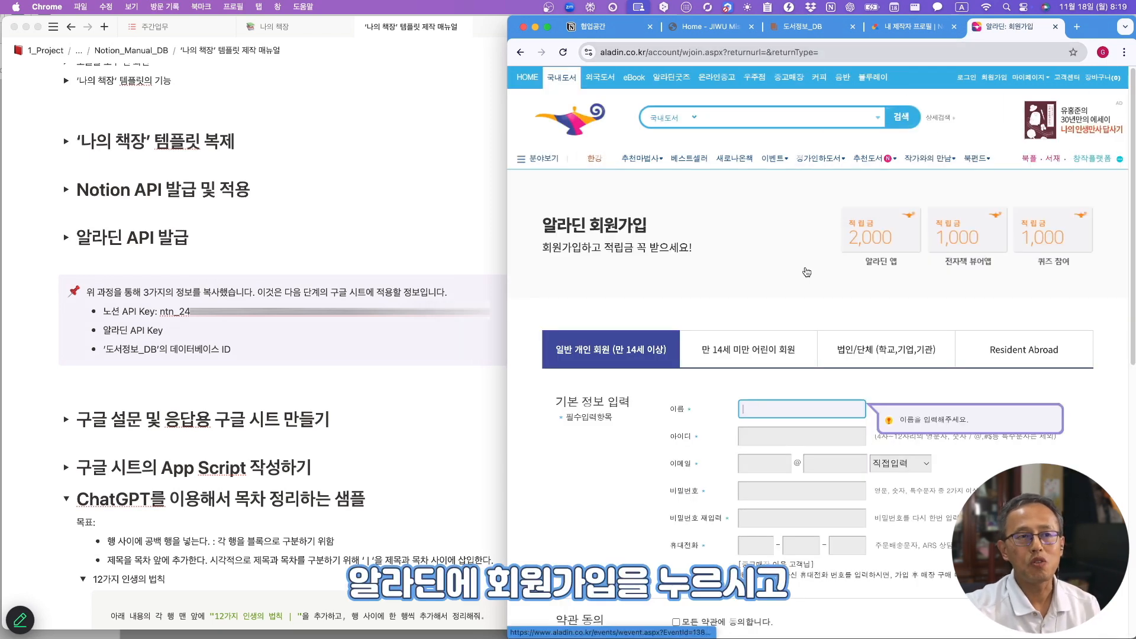
scroll(783, 289, down, 3)
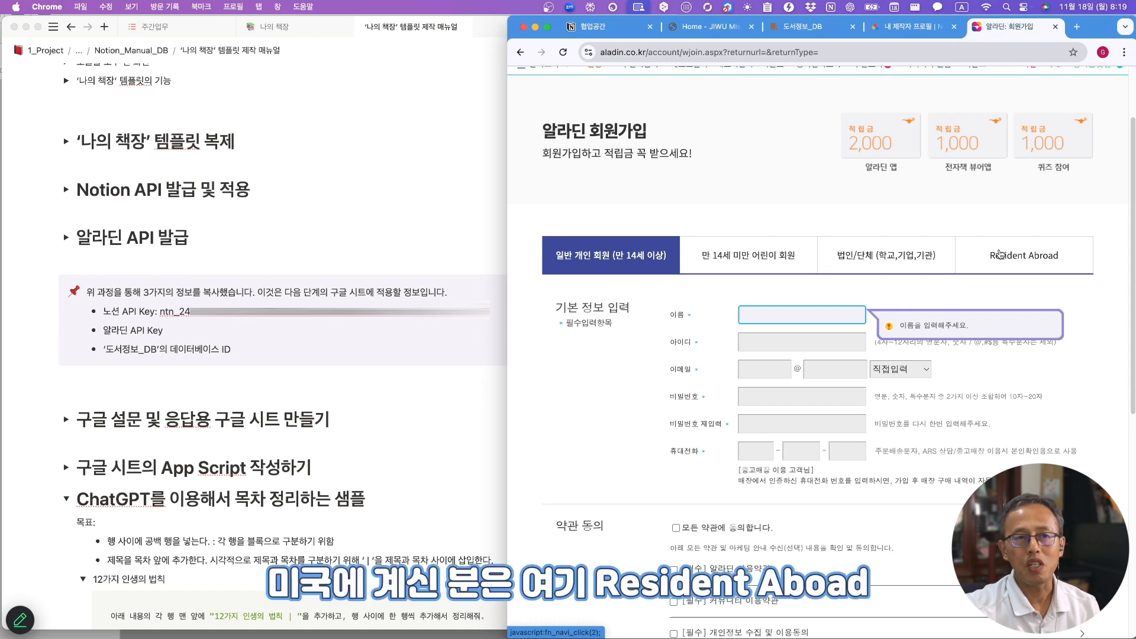
click(1045, 260)
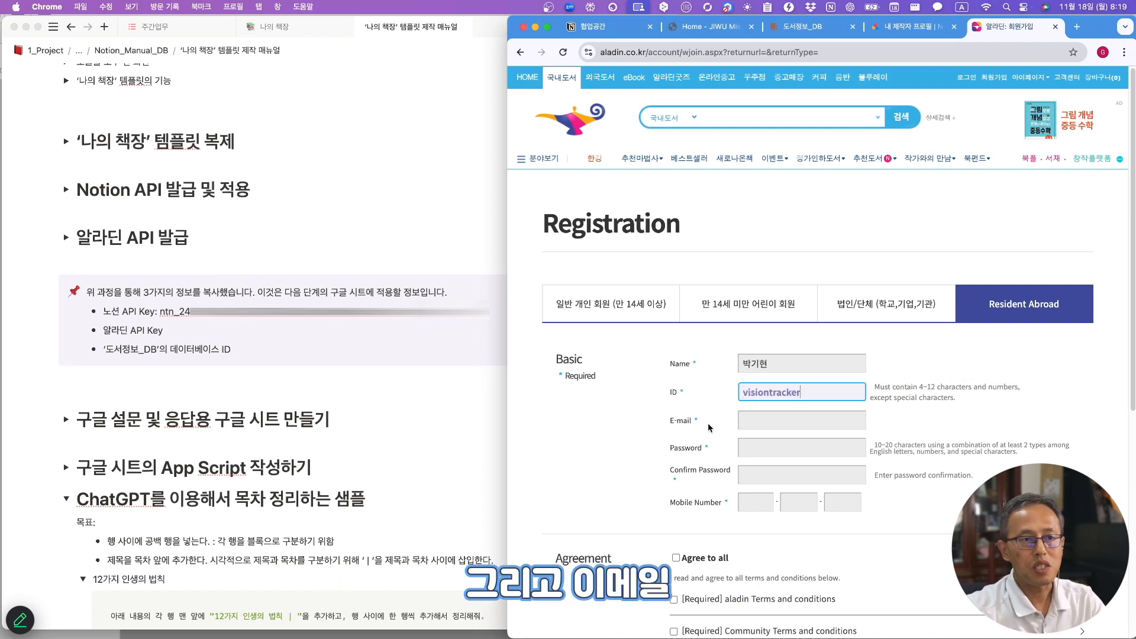
- Fill in the e-mail and password, agree only to required terms, and create the account
click(793, 418)
click(784, 448)
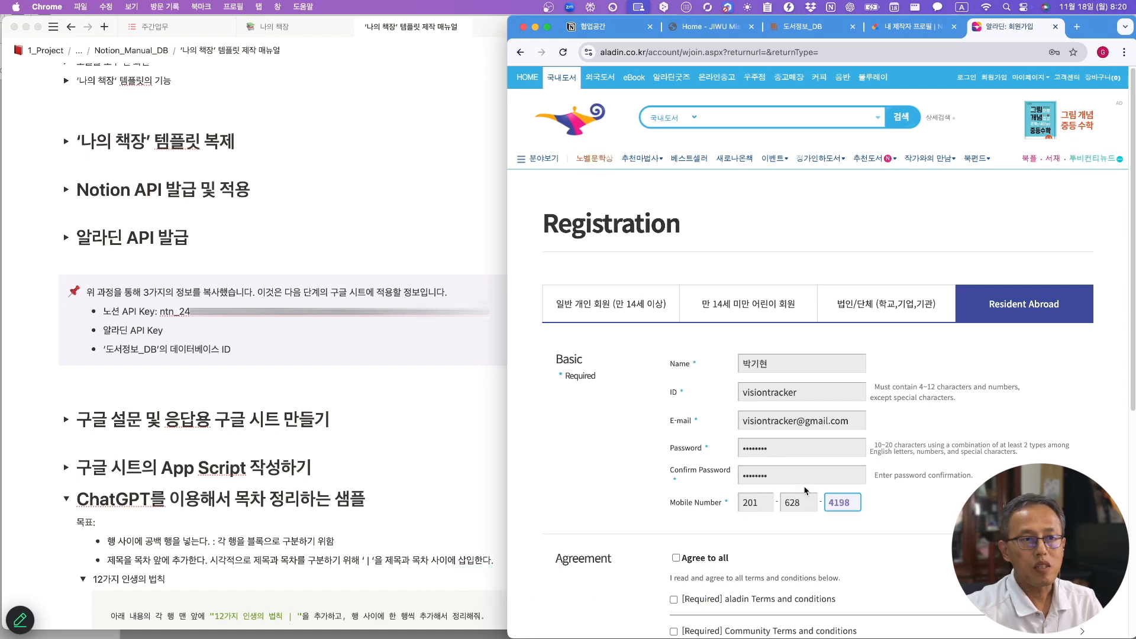
scroll(754, 506, down, 4)
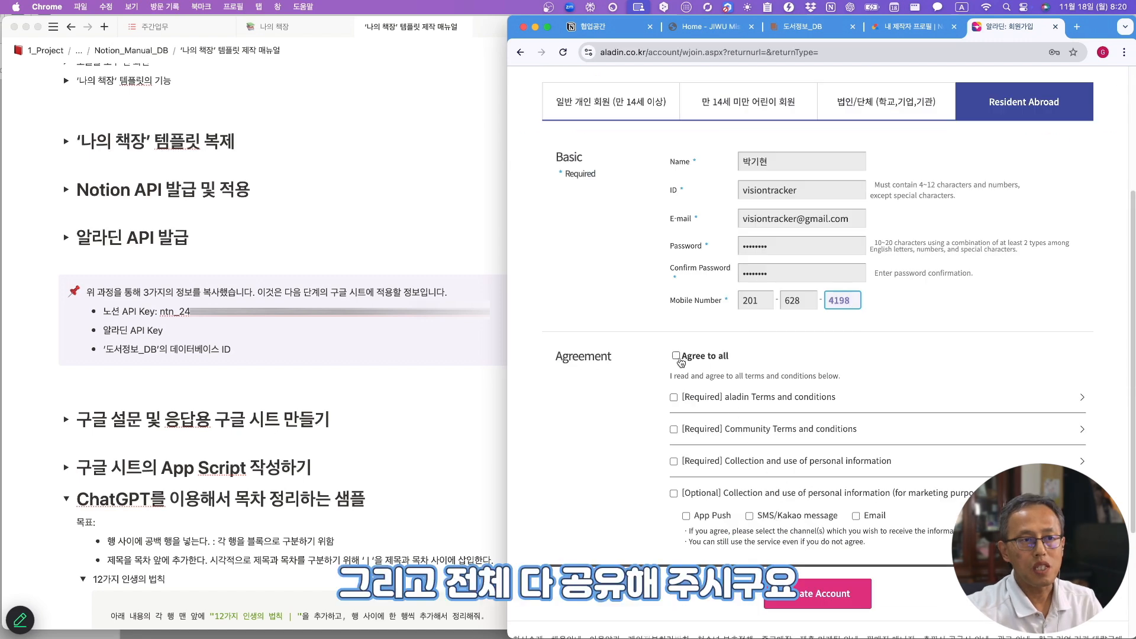
click(676, 355)
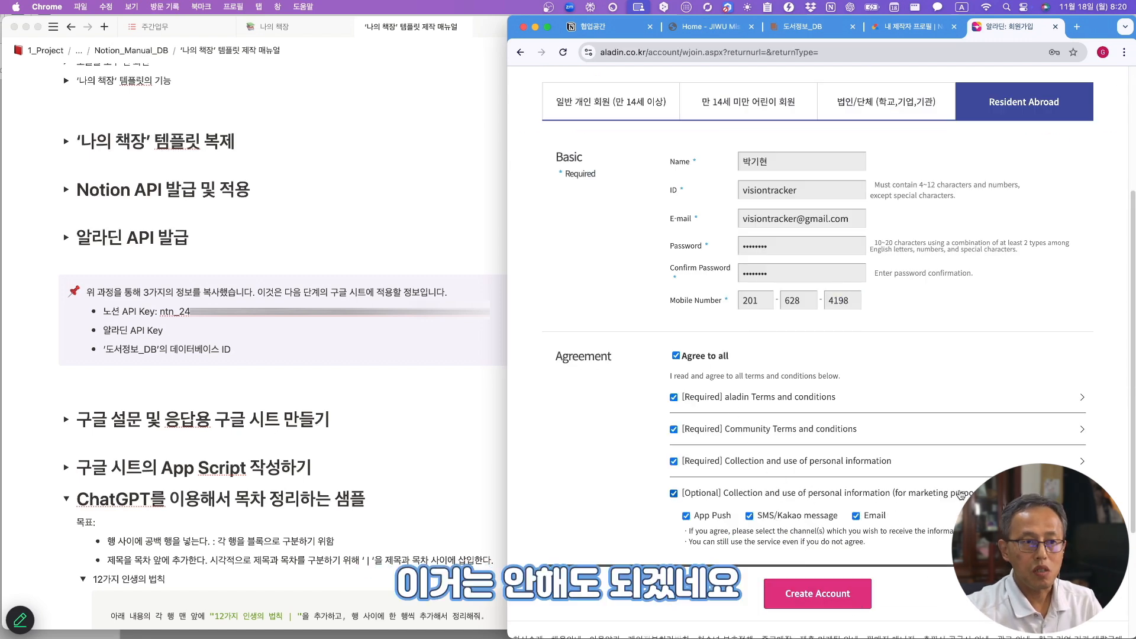
click(674, 493)
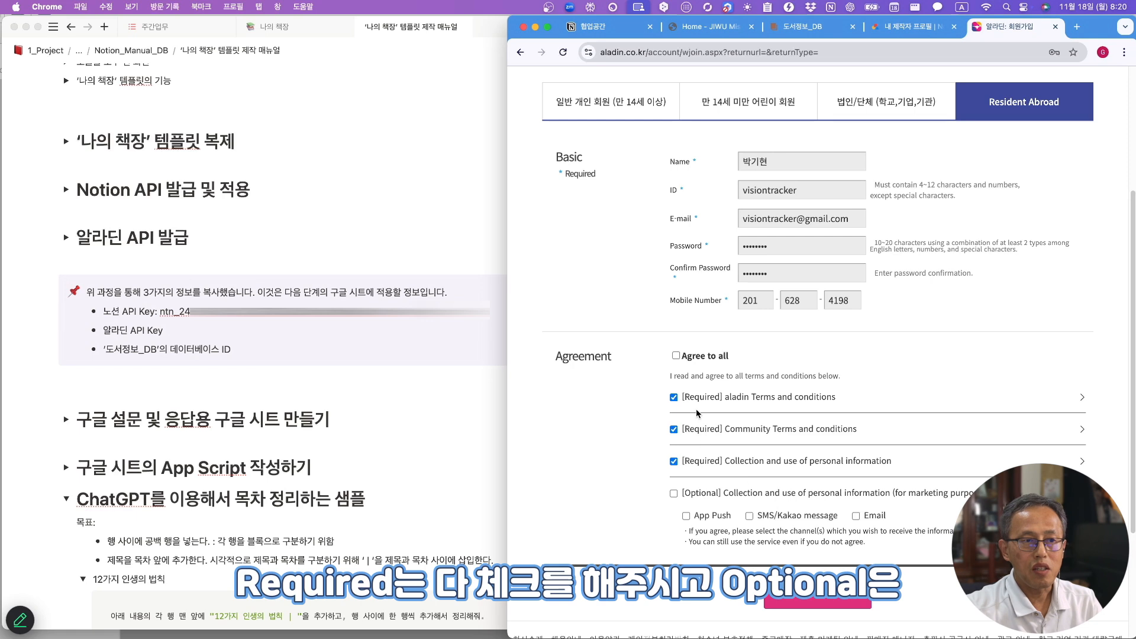
scroll(763, 471, down, 2)
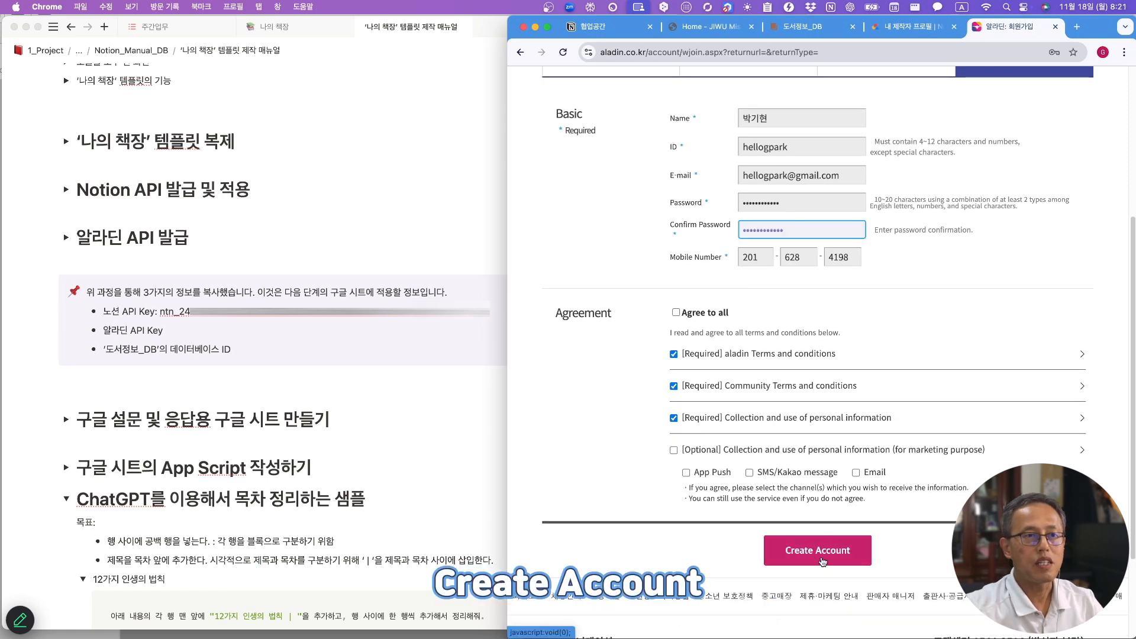
click(820, 556)
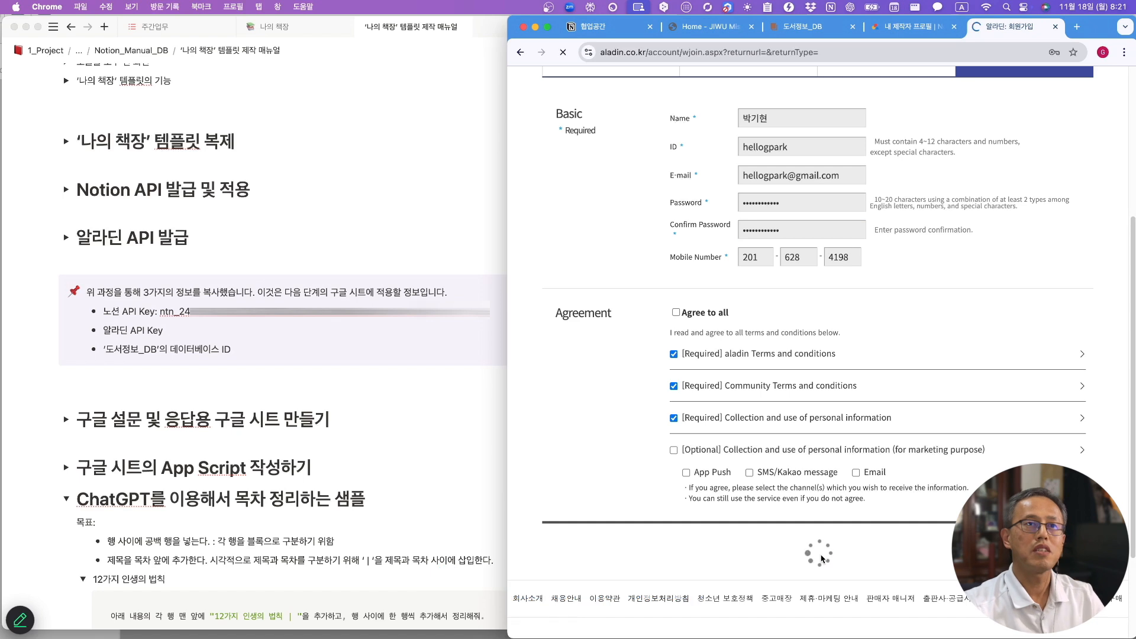
- Search Google for '알라딘 api' and review the manual's Aladin API issuance steps
click(882, 50)
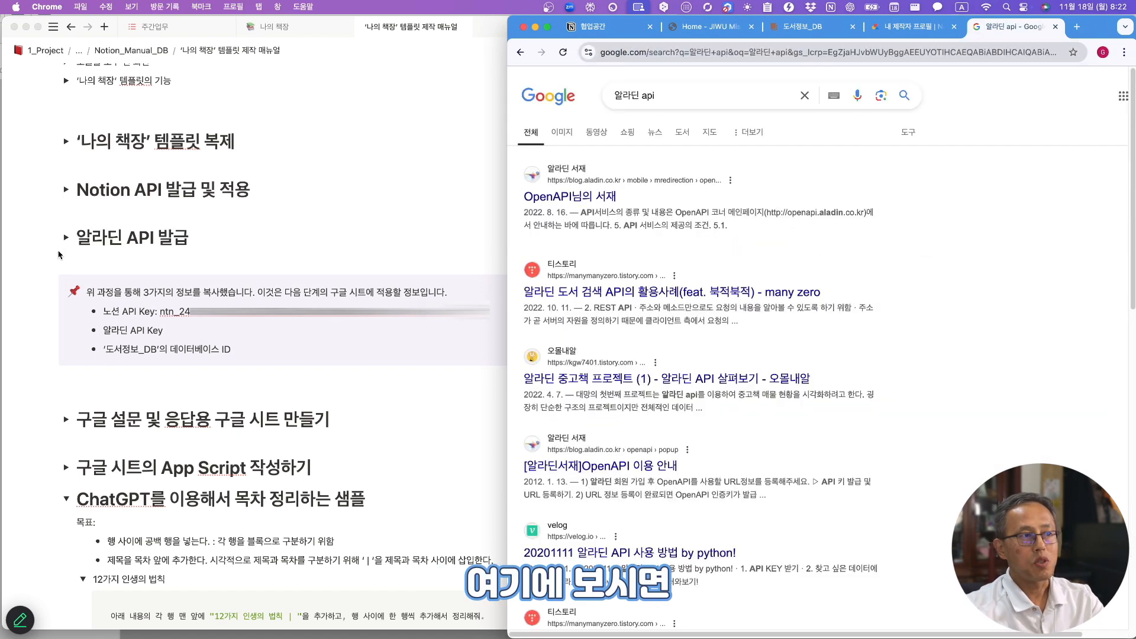
click(66, 237)
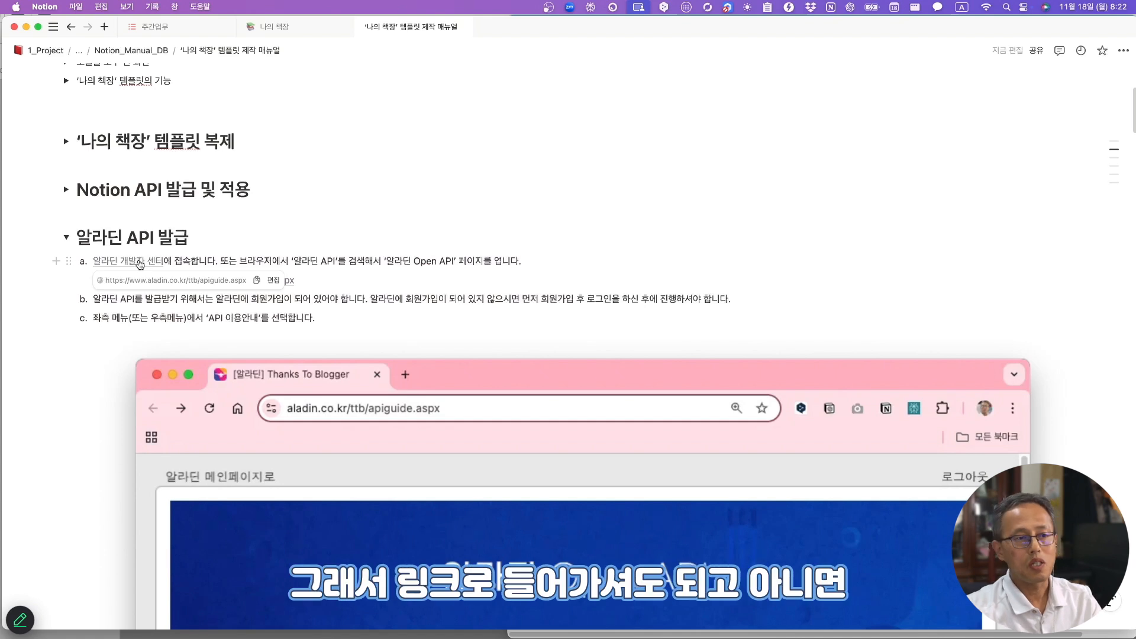
click(592, 634)
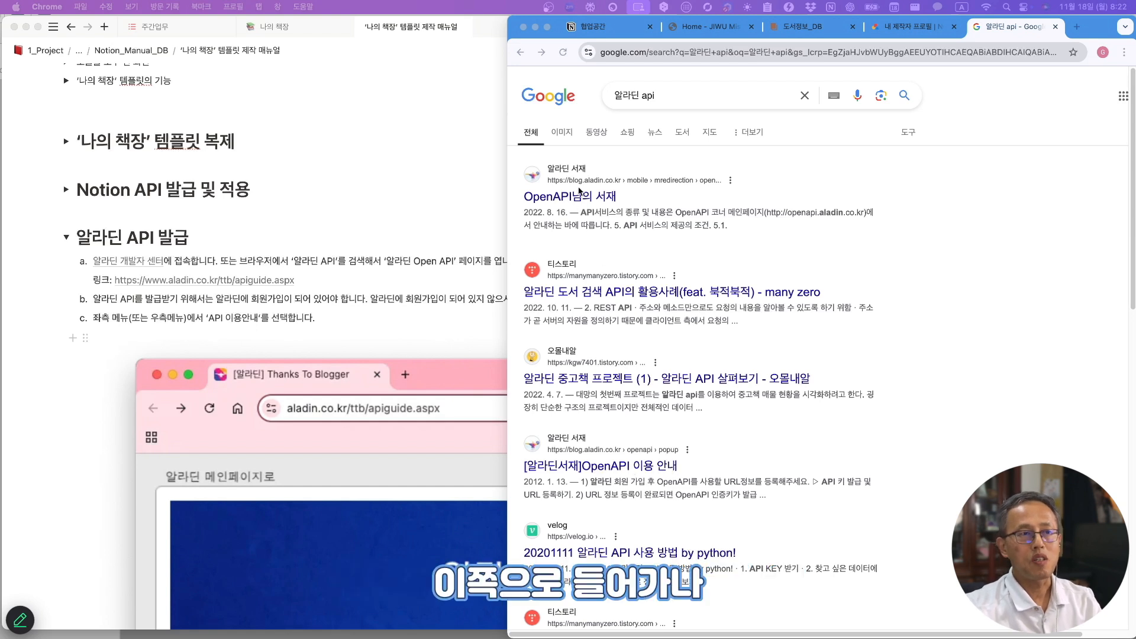
- Open the [알라딘서재]OpenAPI 이용 안내 post and its API 키 발급 및 URL 등록하기 page
click(605, 475)
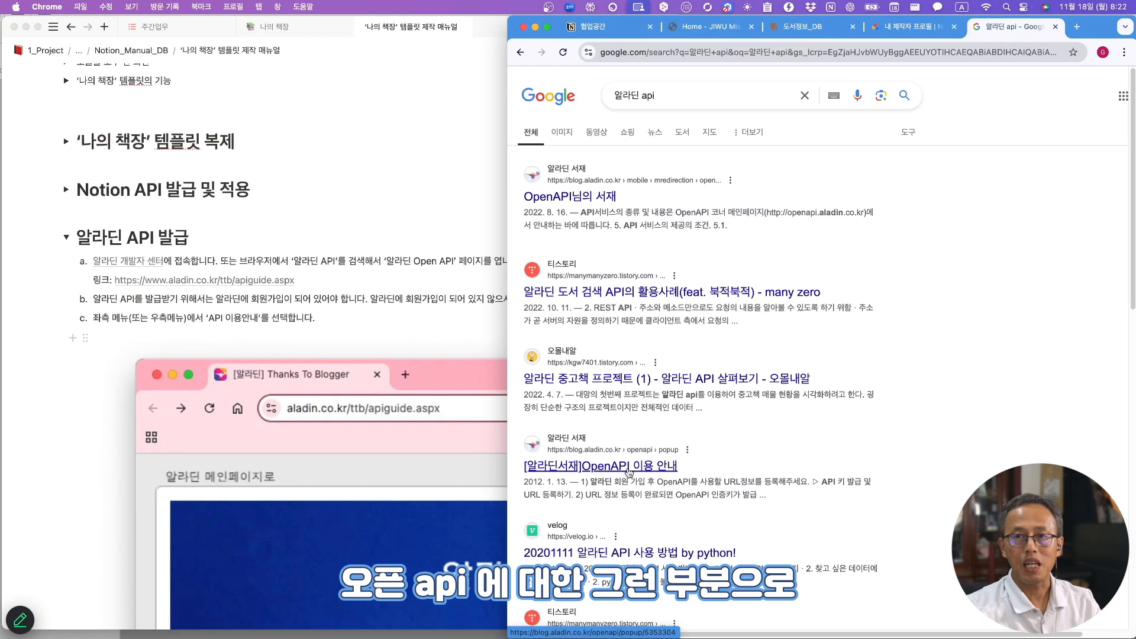
click(629, 467)
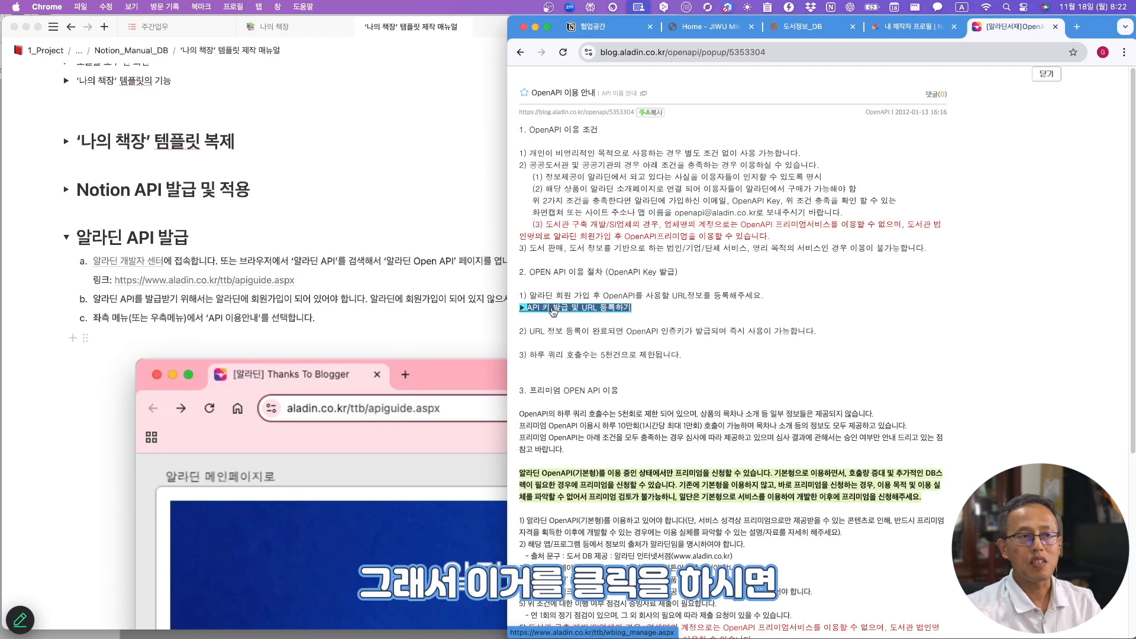
click(554, 309)
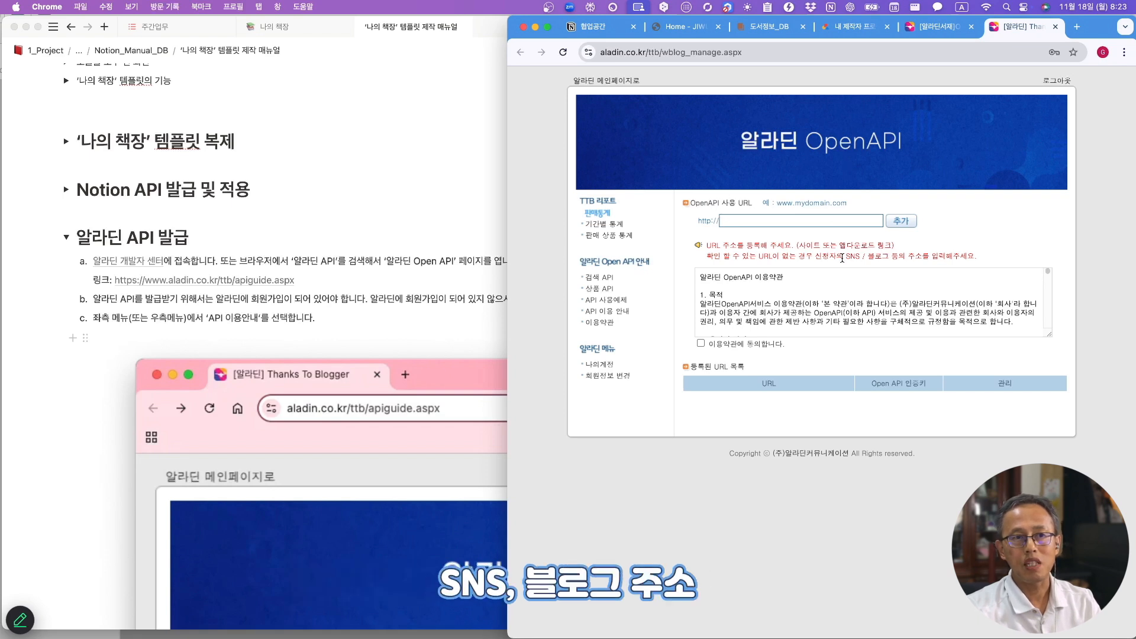
drag(844, 258, 927, 258)
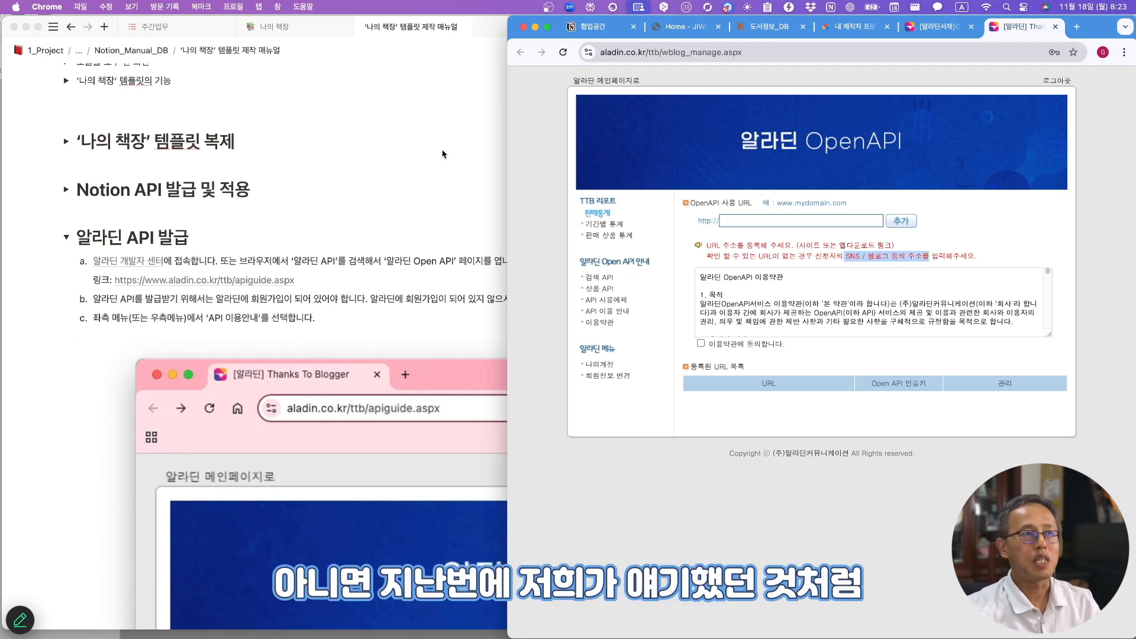
click(426, 151)
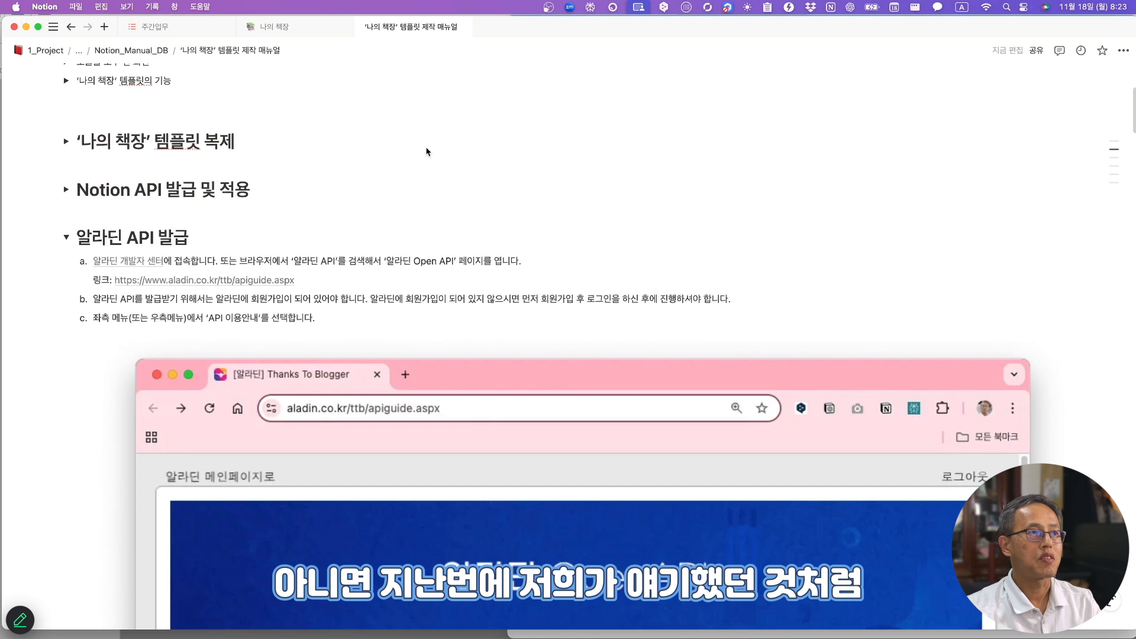
- Register the published 나의 책장 site URL in Aladin OpenAPI with the terms agreed
click(277, 28)
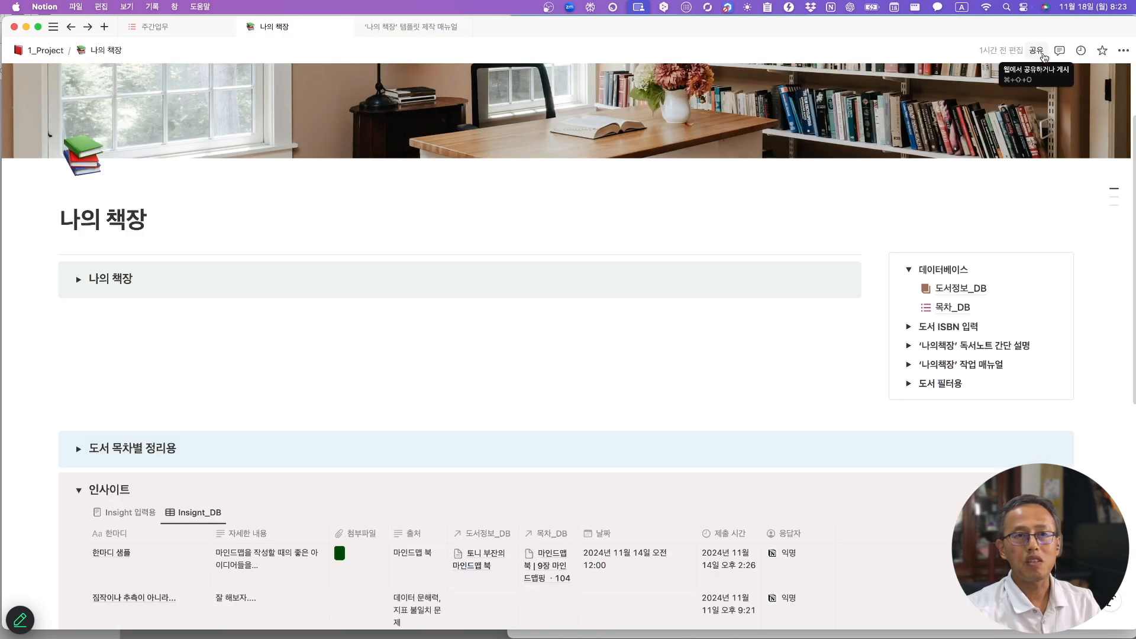
click(1036, 50)
click(1116, 106)
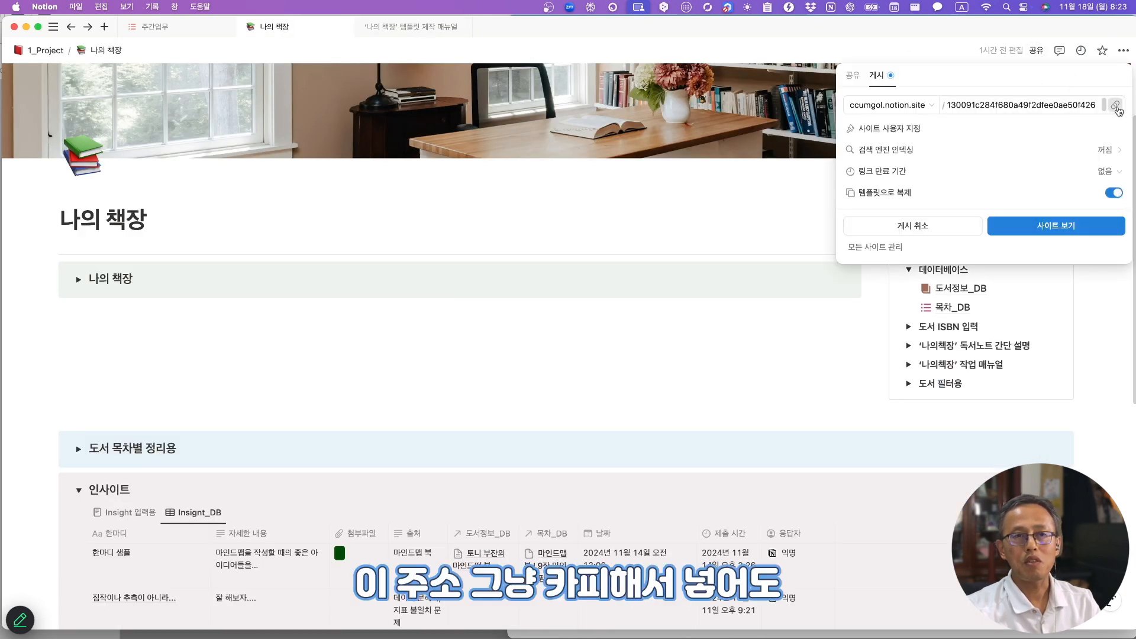
key(super+Tab)
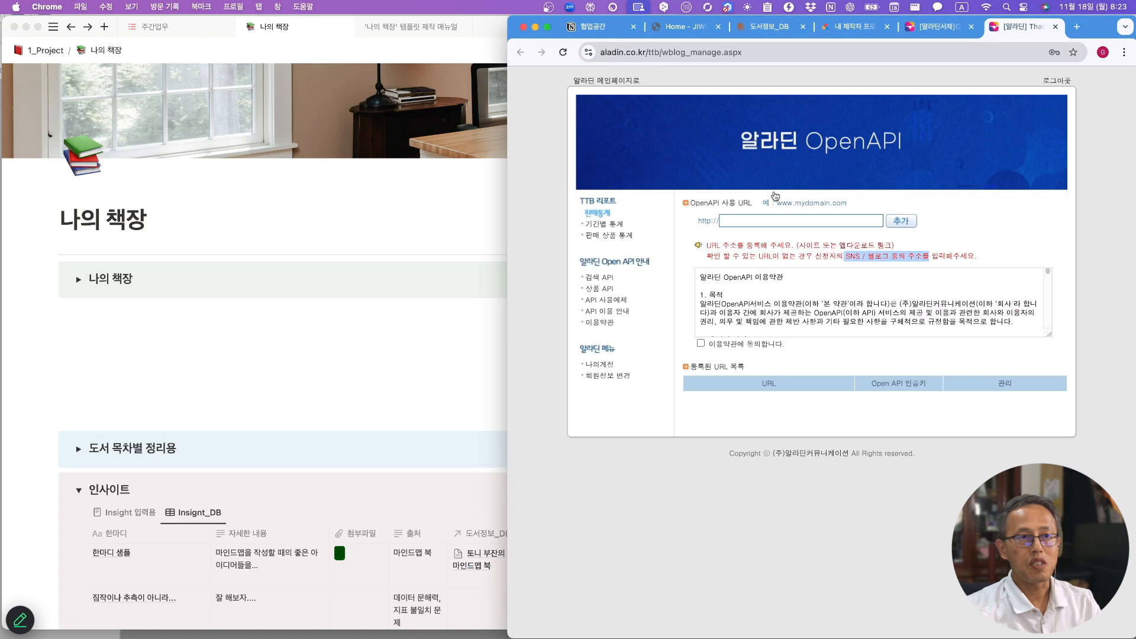
key(super+v)
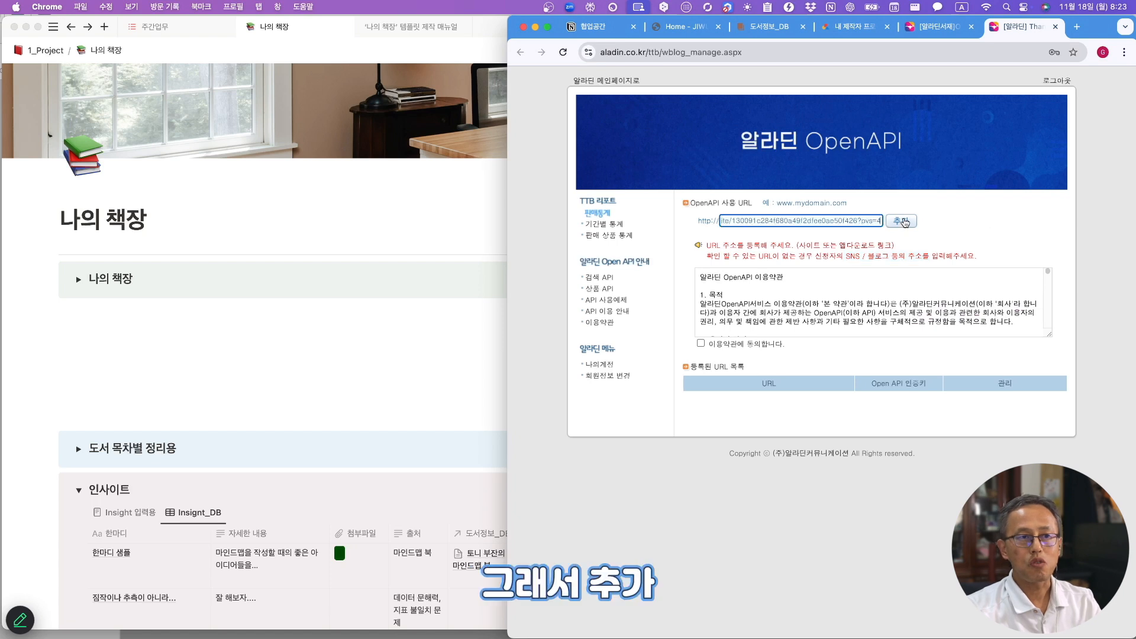
click(702, 343)
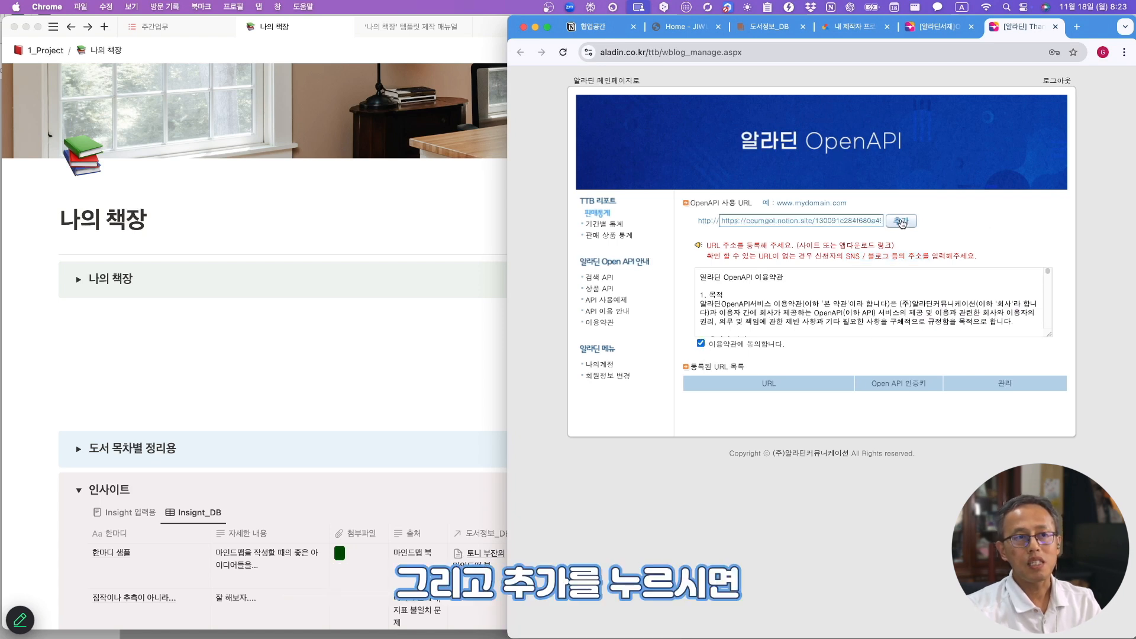
click(899, 222)
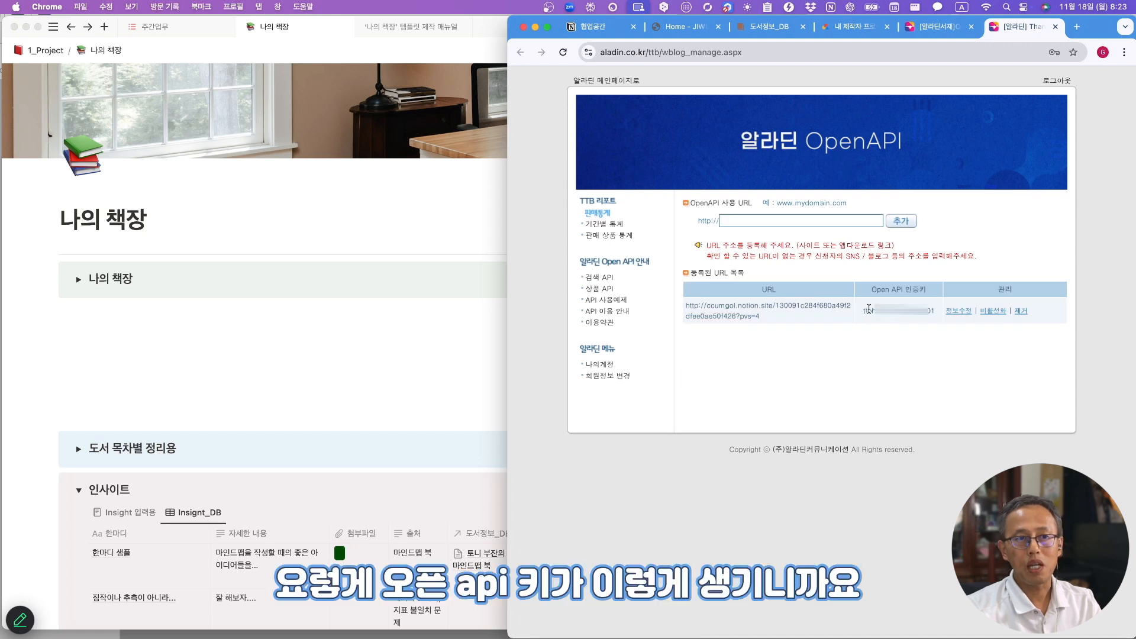
- Paste the issued Aladin API key after '알라딘 API Key:' in the manual, then open 도서정보_DB
drag(864, 314, 931, 312)
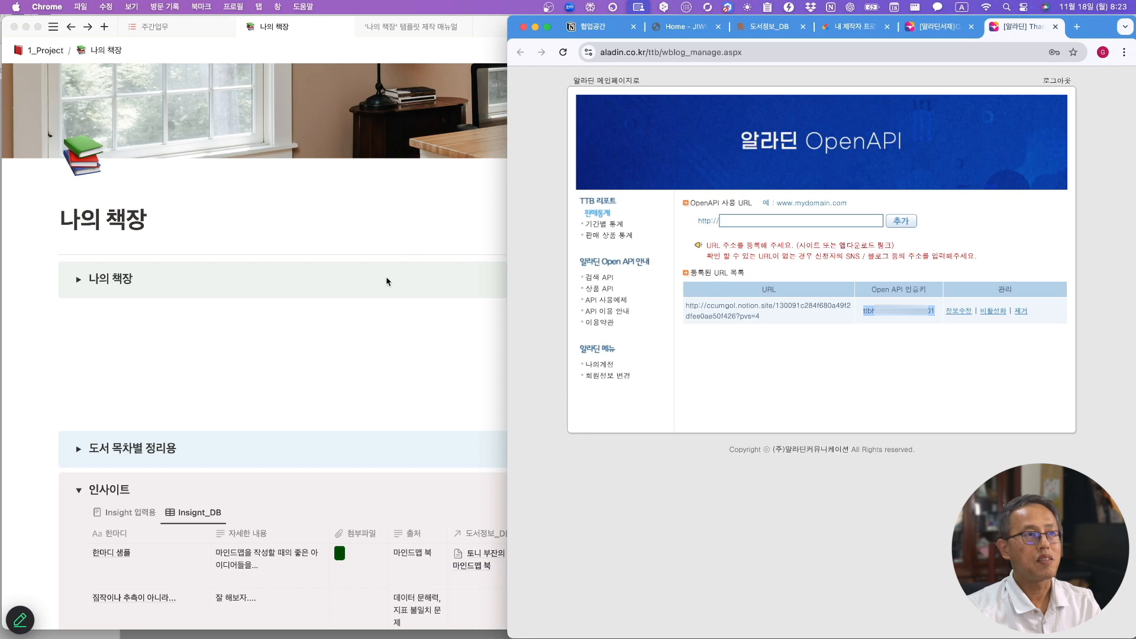
click(182, 325)
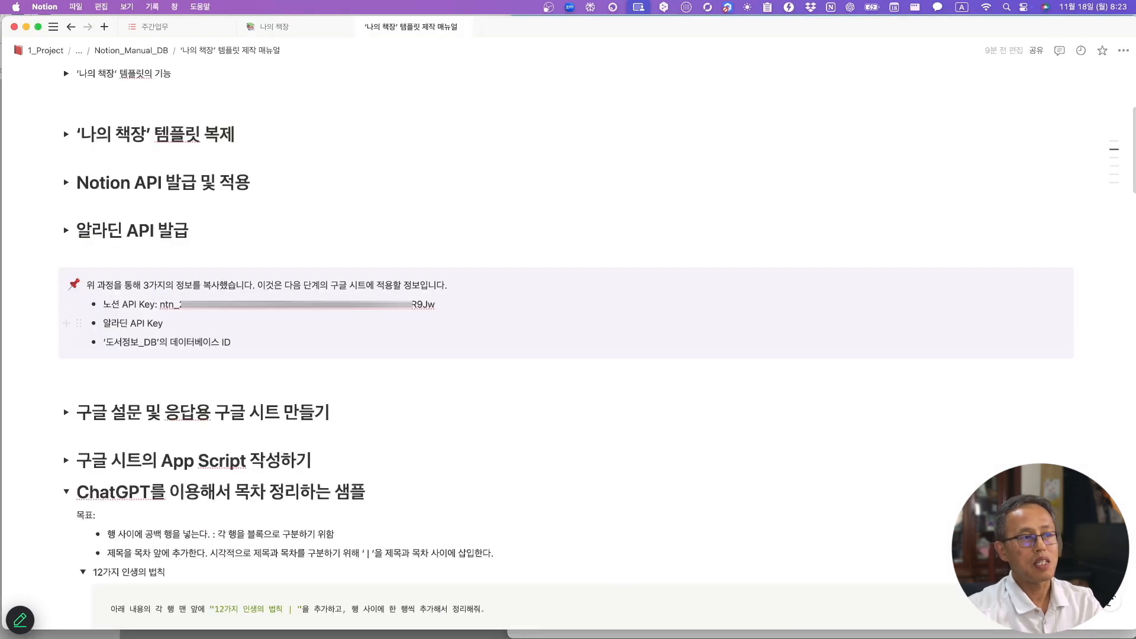
text(: ttbhe)
key(cmd+v)
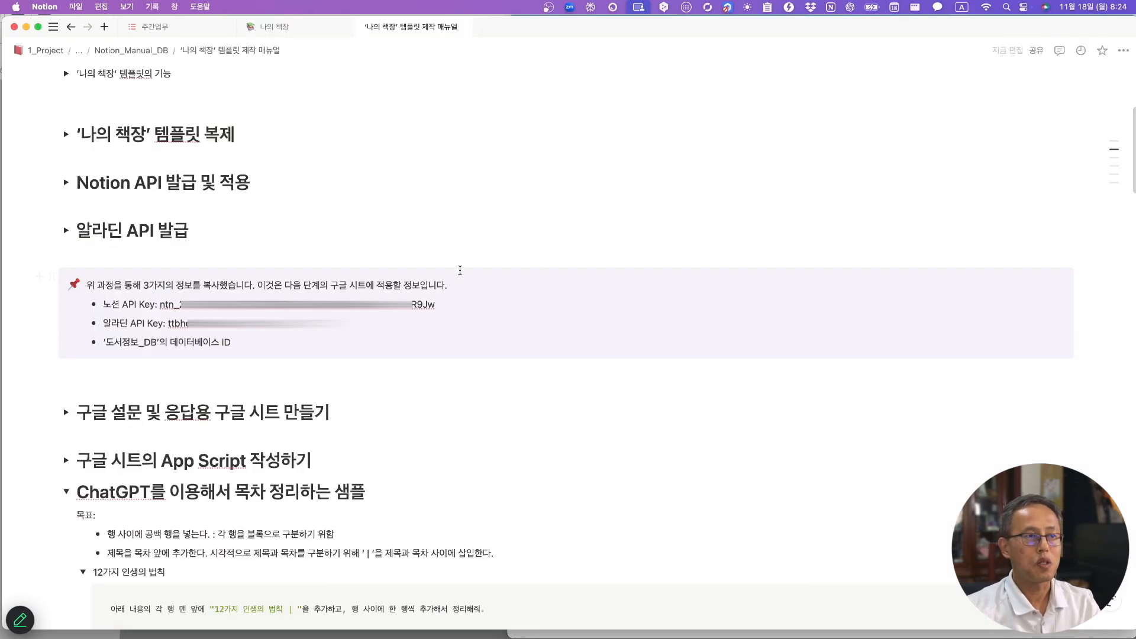
key(super+Tab)
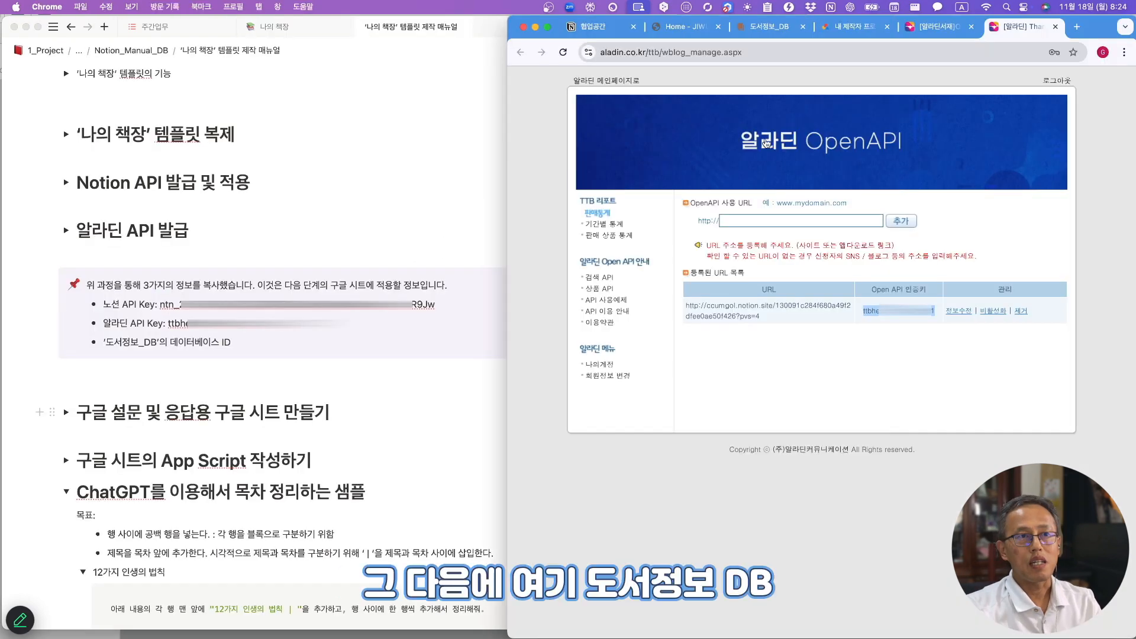
click(769, 29)
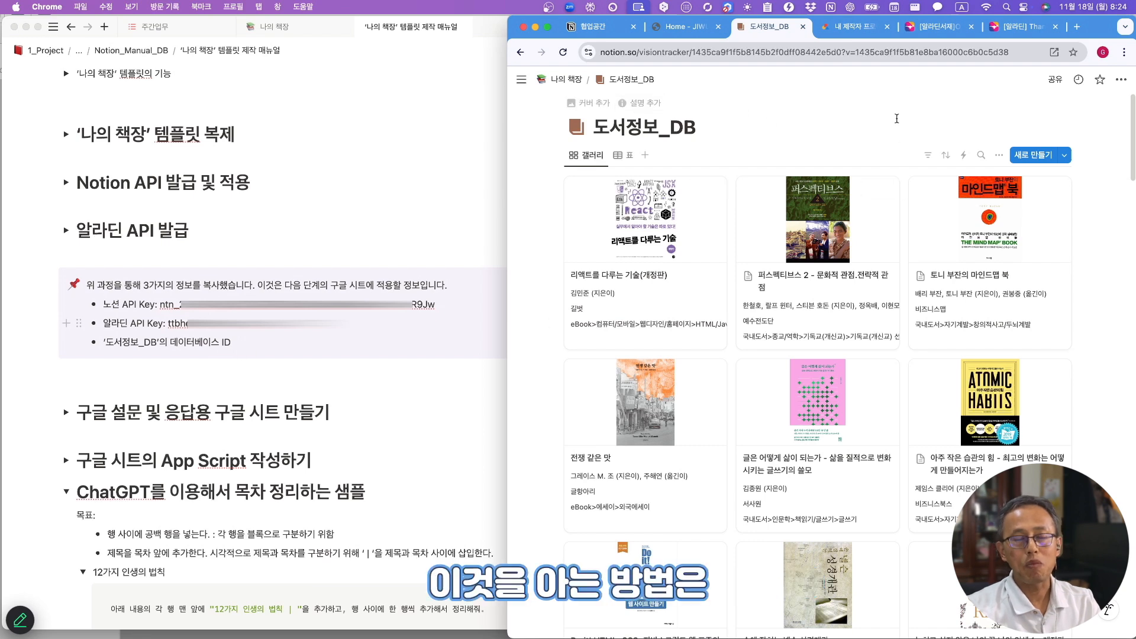
- Publish 도서정보_DB to the web, copy its site link, and open a blank text document
click(1056, 80)
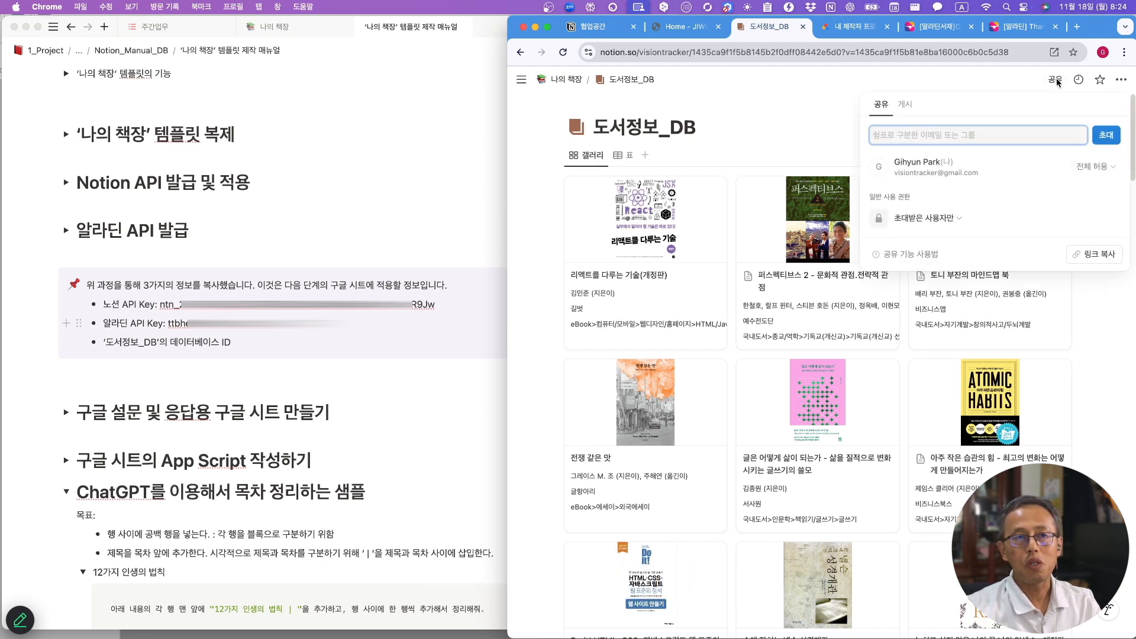
click(905, 105)
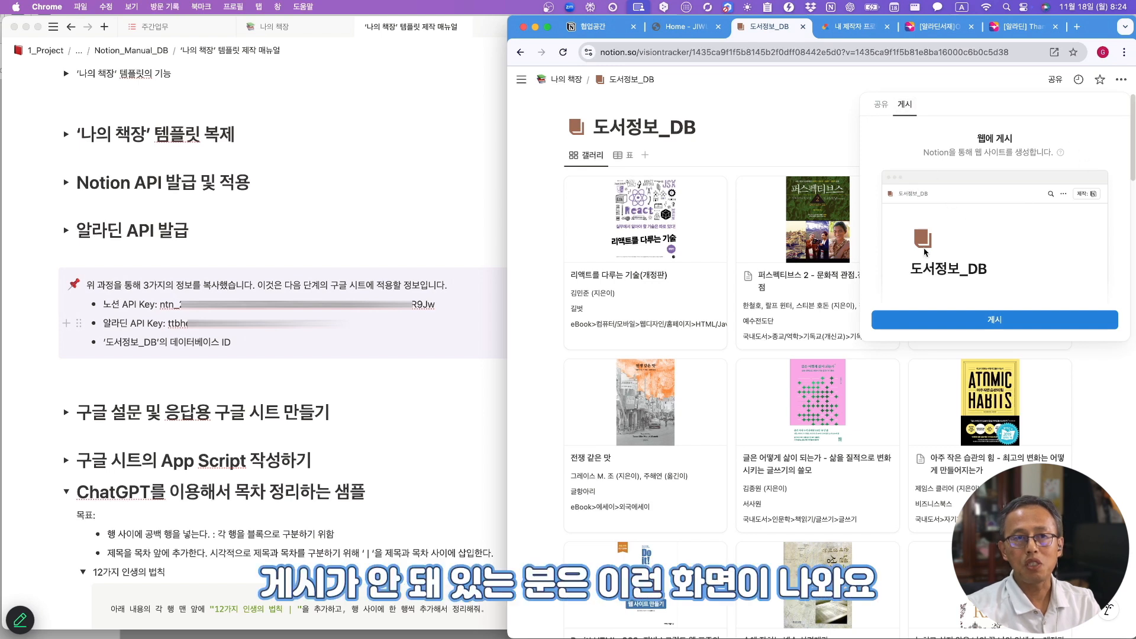
click(994, 322)
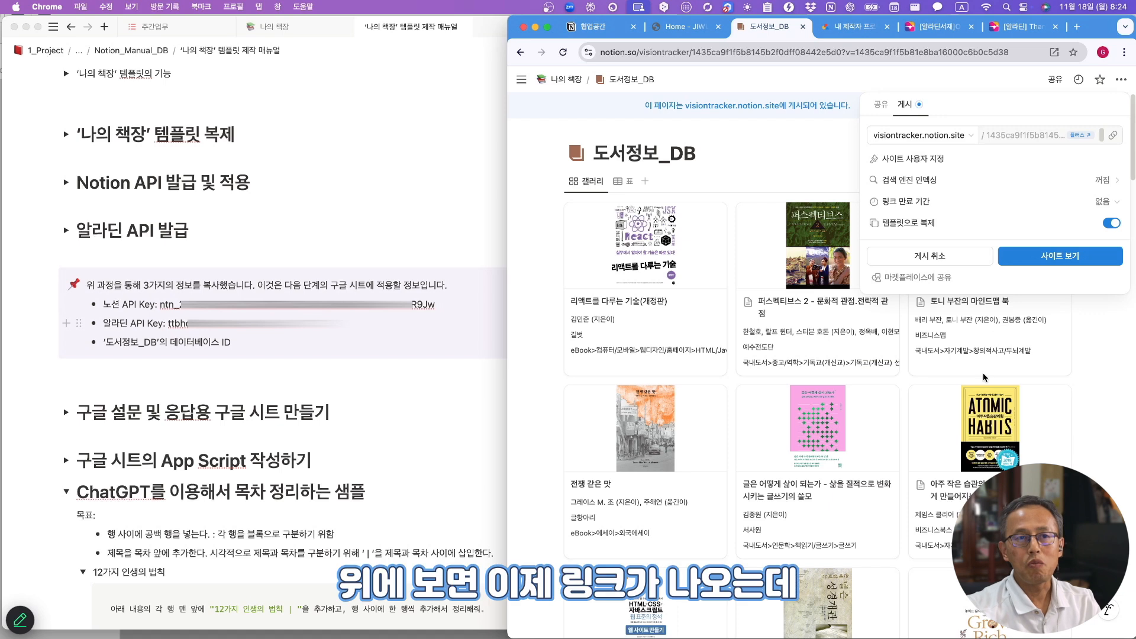
click(1113, 137)
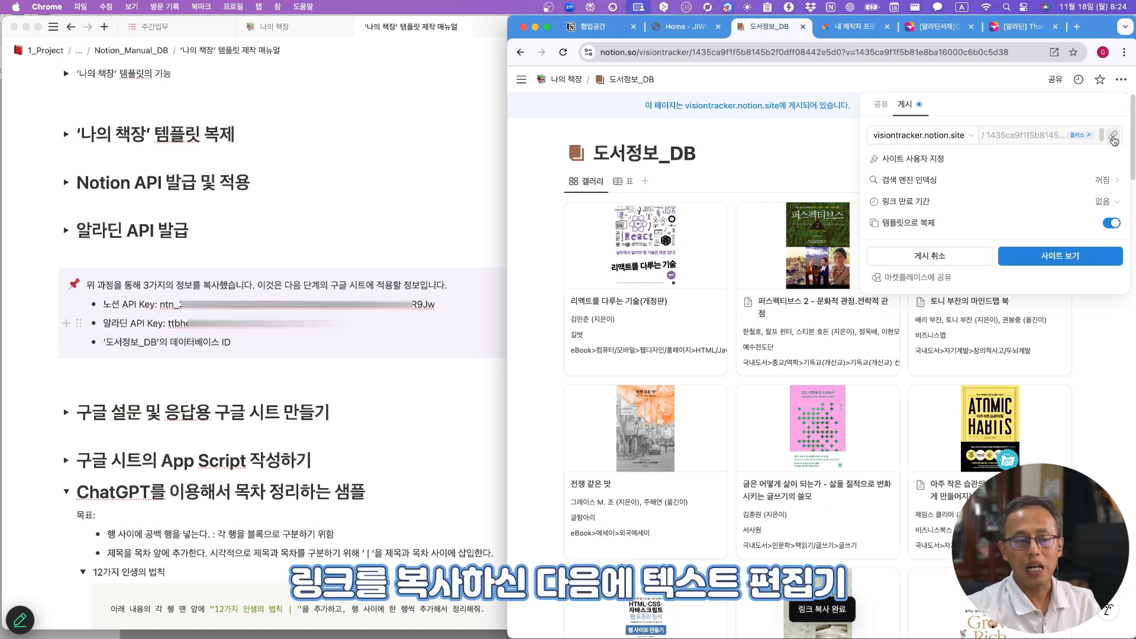
drag(533, 638, 494, 194)
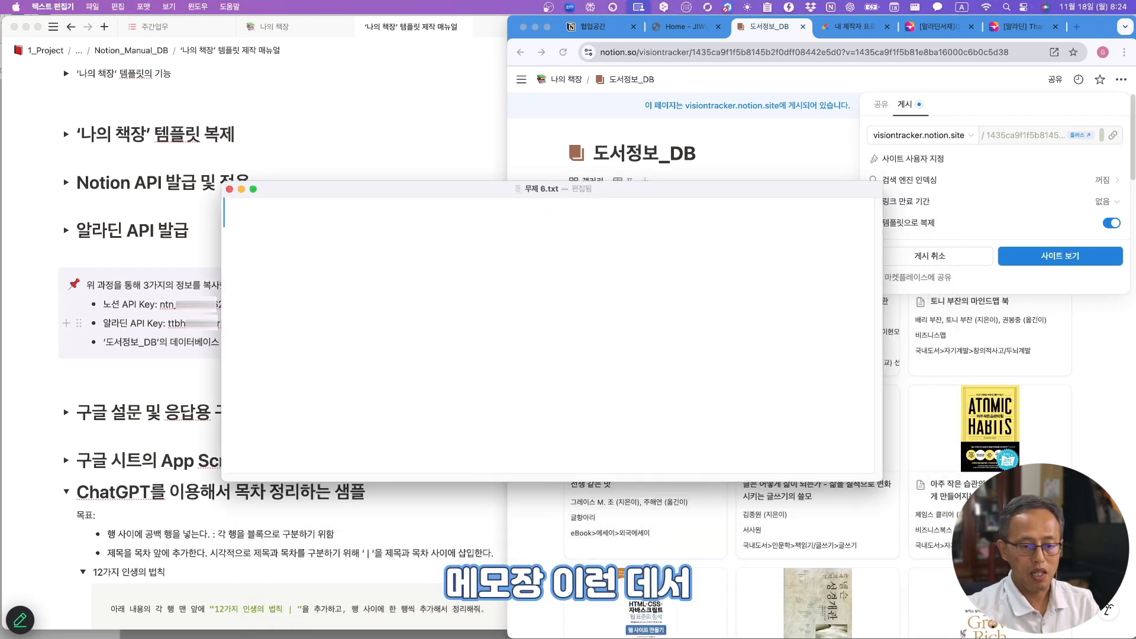
- Paste the site link and select the database ID between 'site/' and '?'
text(https://visiontracker.notion.site/1435ca9f1f5b8145b2f0dff08442e5d0?v=1435ca9f1f5b81e8ba16000c6b0c5d38&pvs=4)
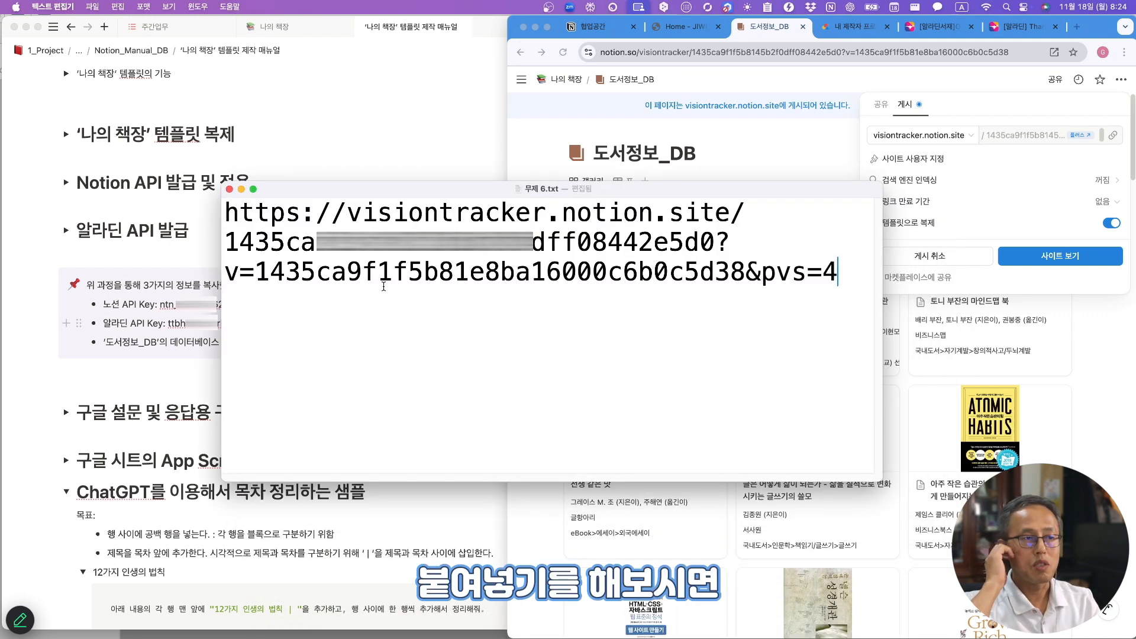
drag(754, 219, 214, 214)
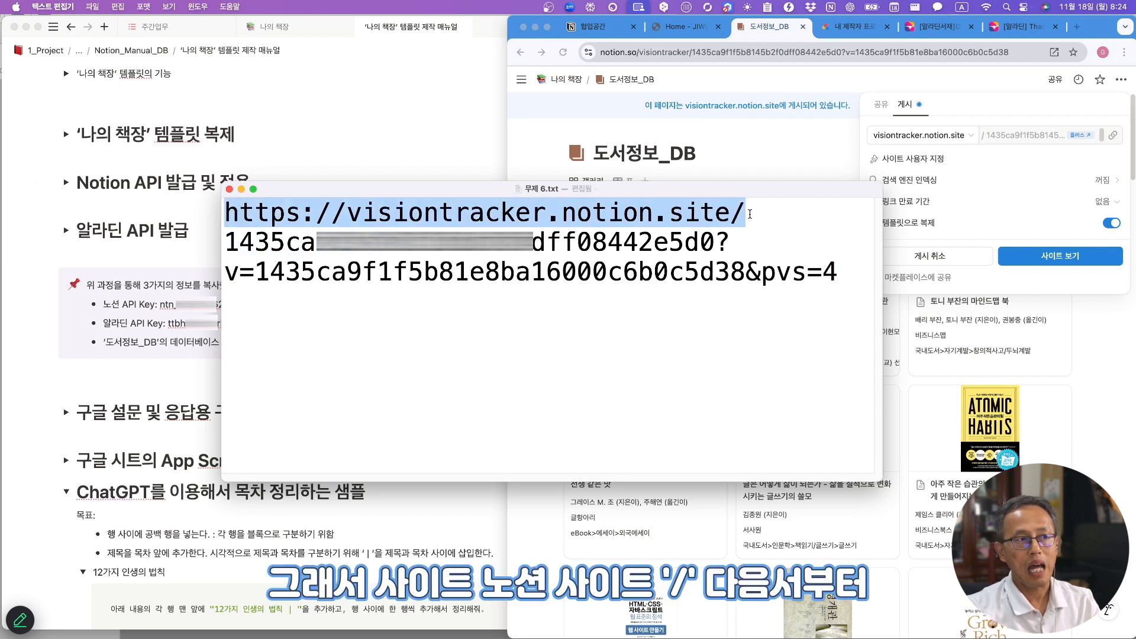
click(225, 250)
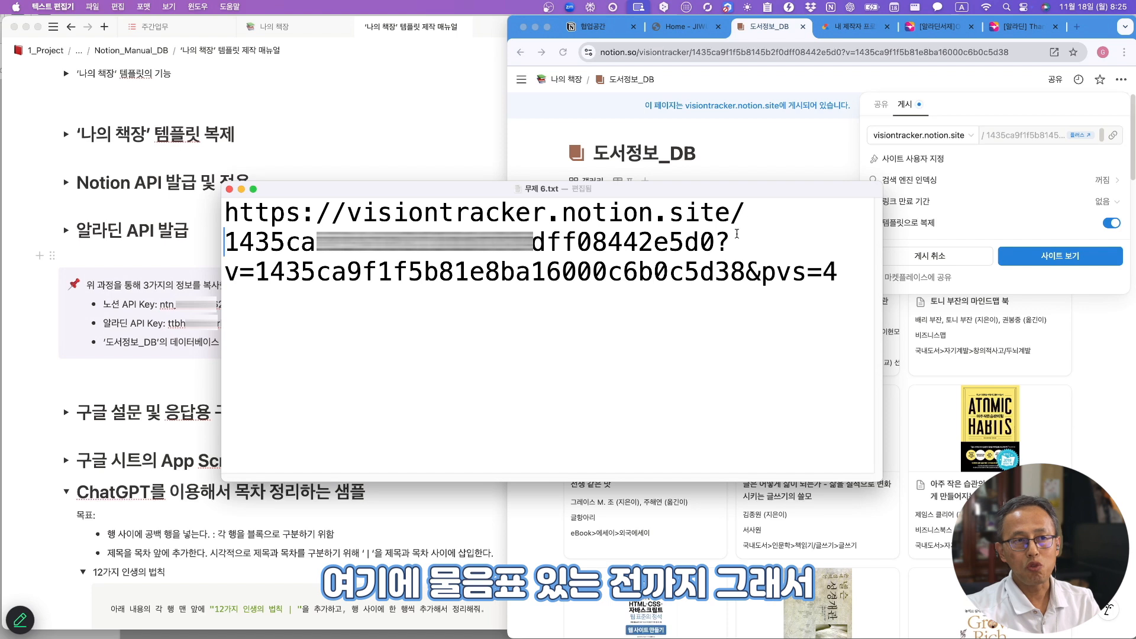
drag(720, 245, 743, 239)
click(715, 244)
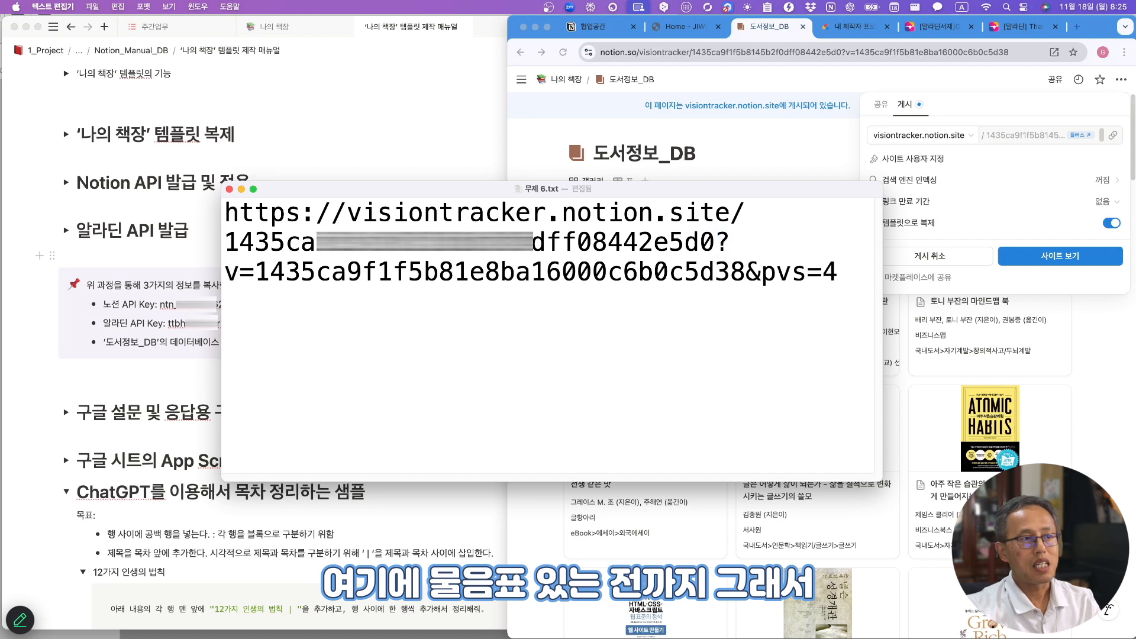
drag(228, 243, 714, 232)
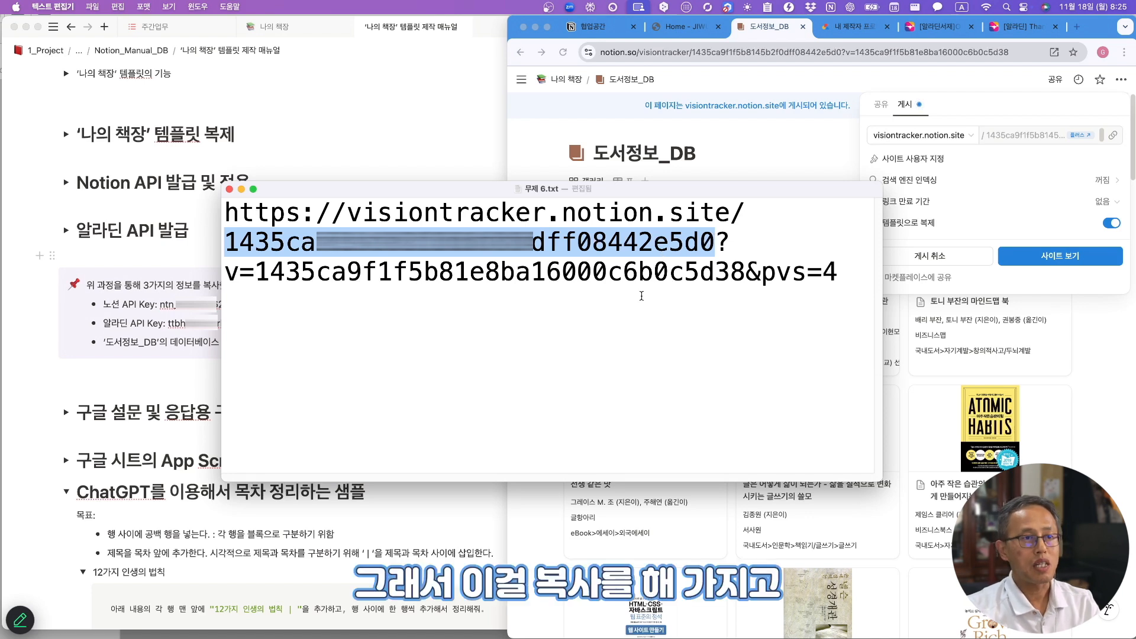
- Paste the database ID after the third bullet in the Notion manual callout
click(167, 343)
click(246, 342)
text(:)
key(super+v)
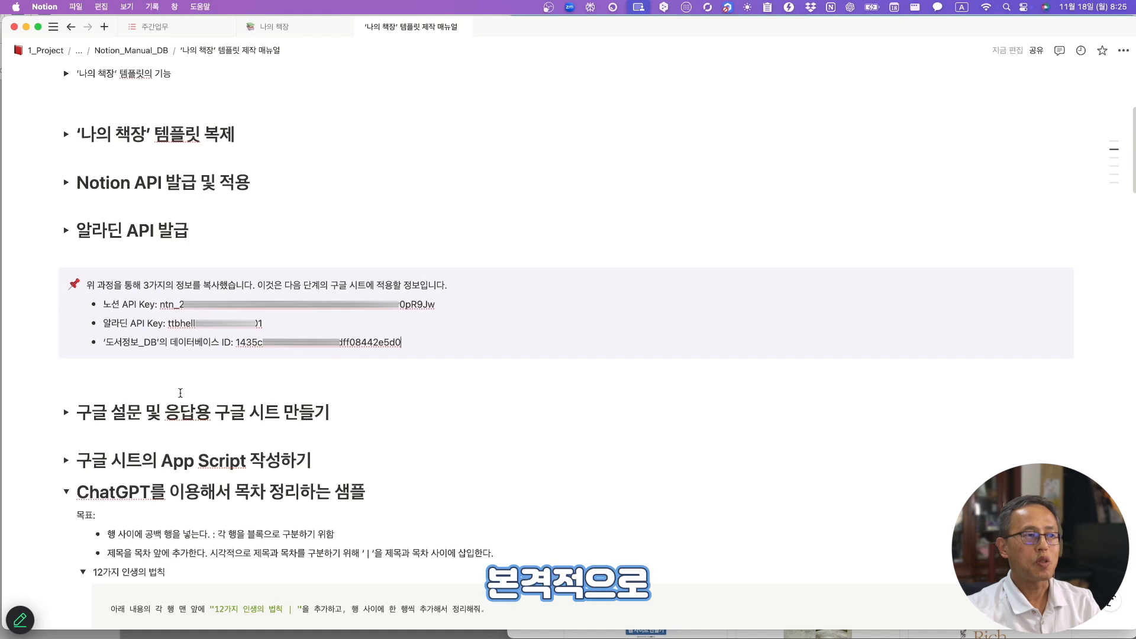
- Scroll to and expand the manual's 구글 설문 및 응답용 구글 시트 만들기 toggle
scroll(335, 365, down, 1)
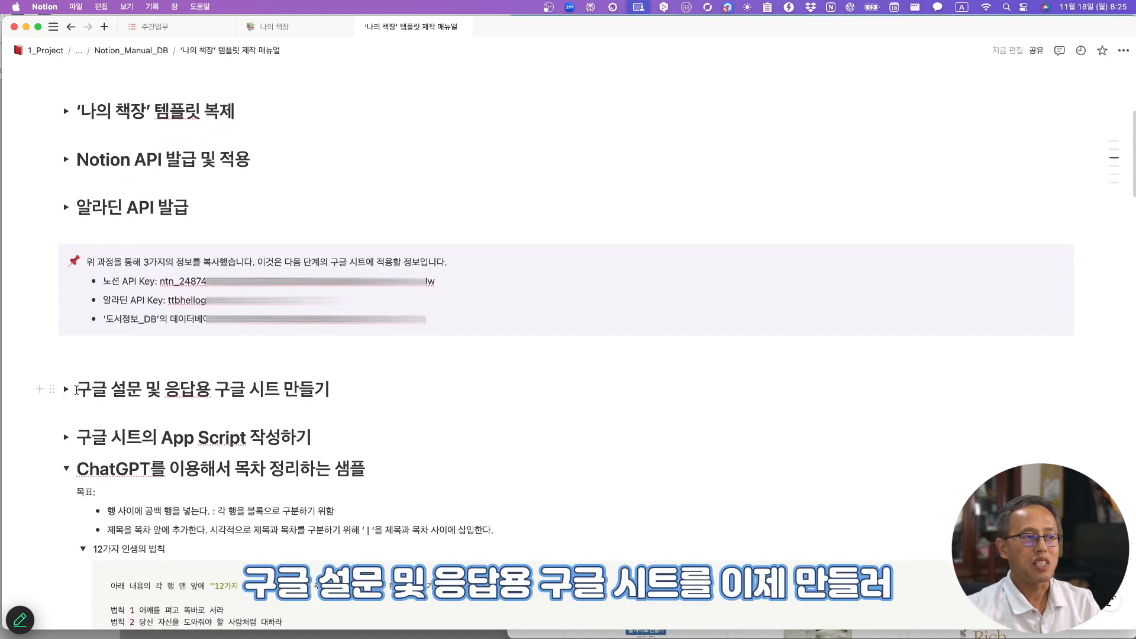
drag(72, 391, 141, 405)
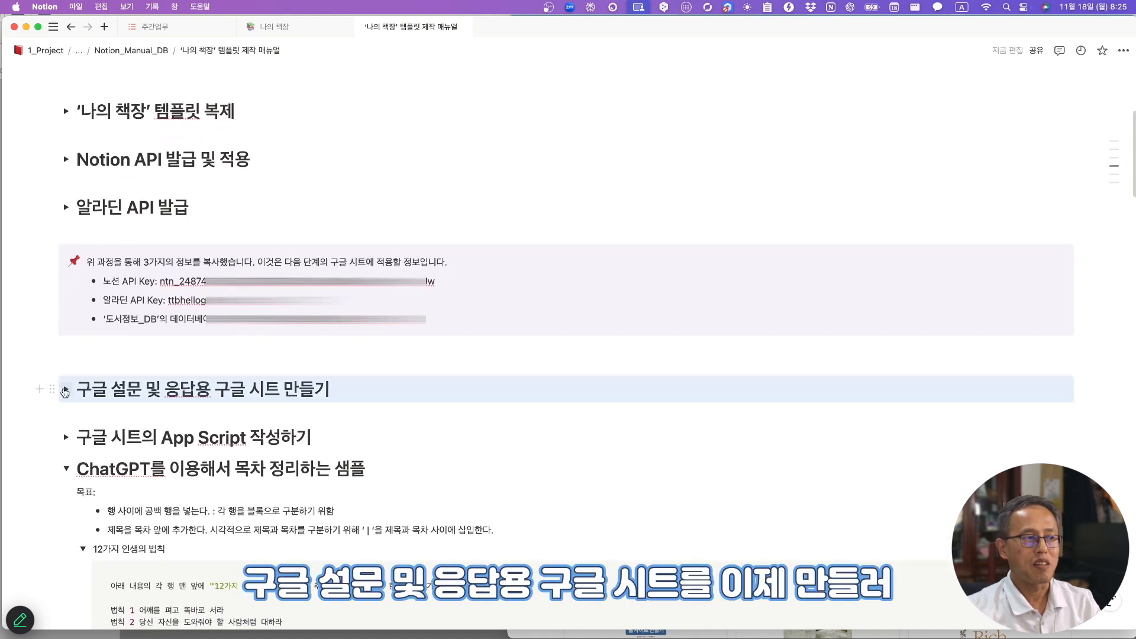
click(66, 388)
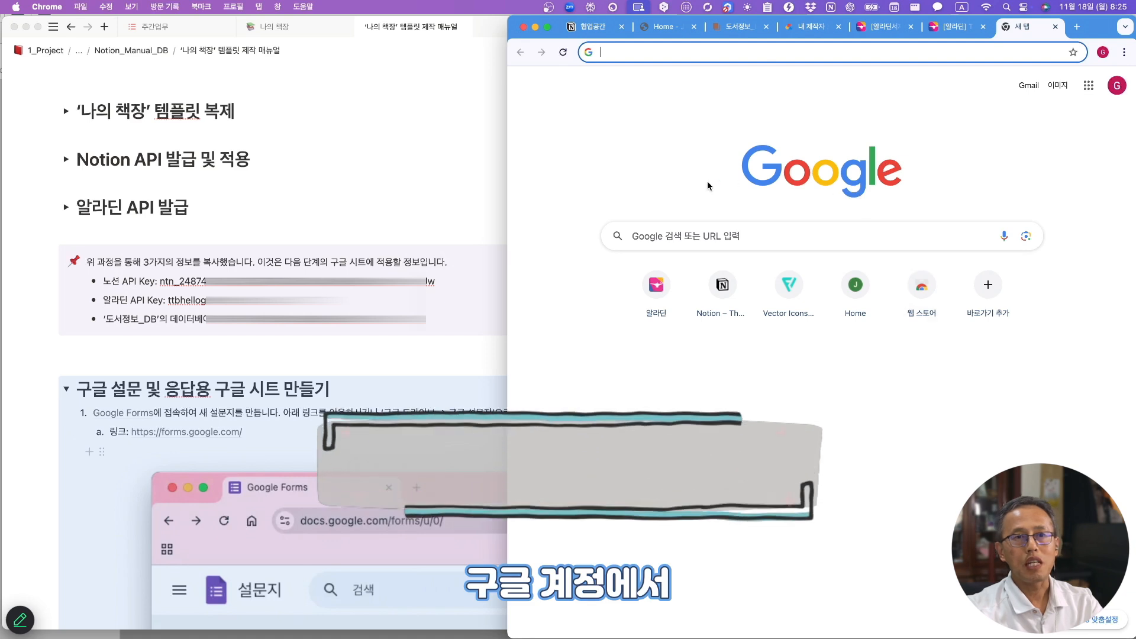
- Create a new folder named 나의책장 in My Drive and open it
click(1090, 87)
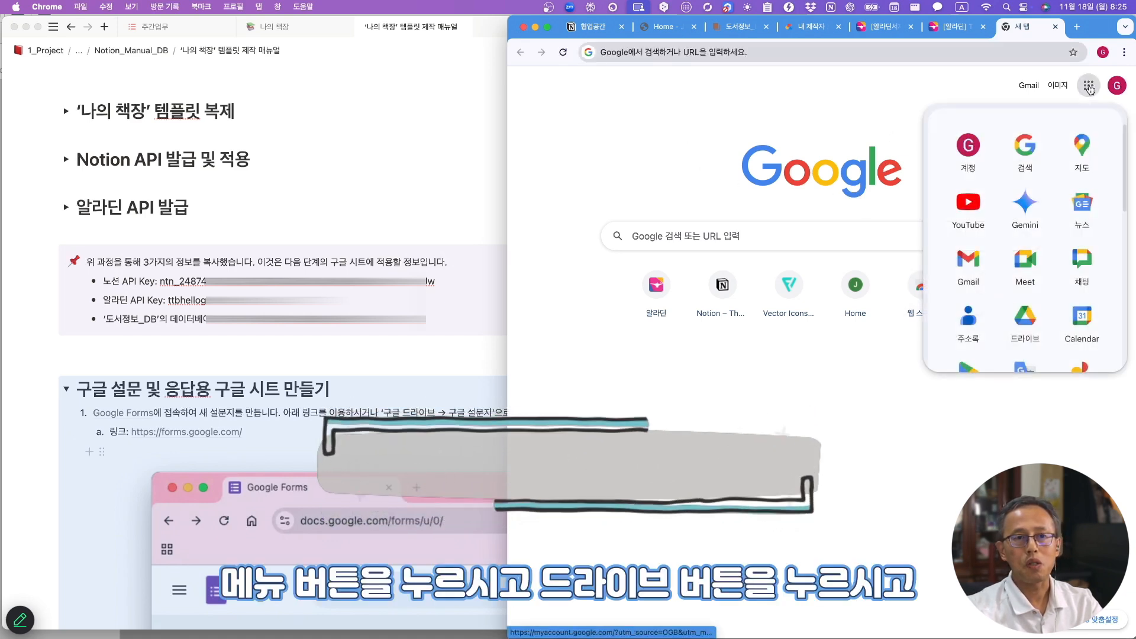
click(1029, 323)
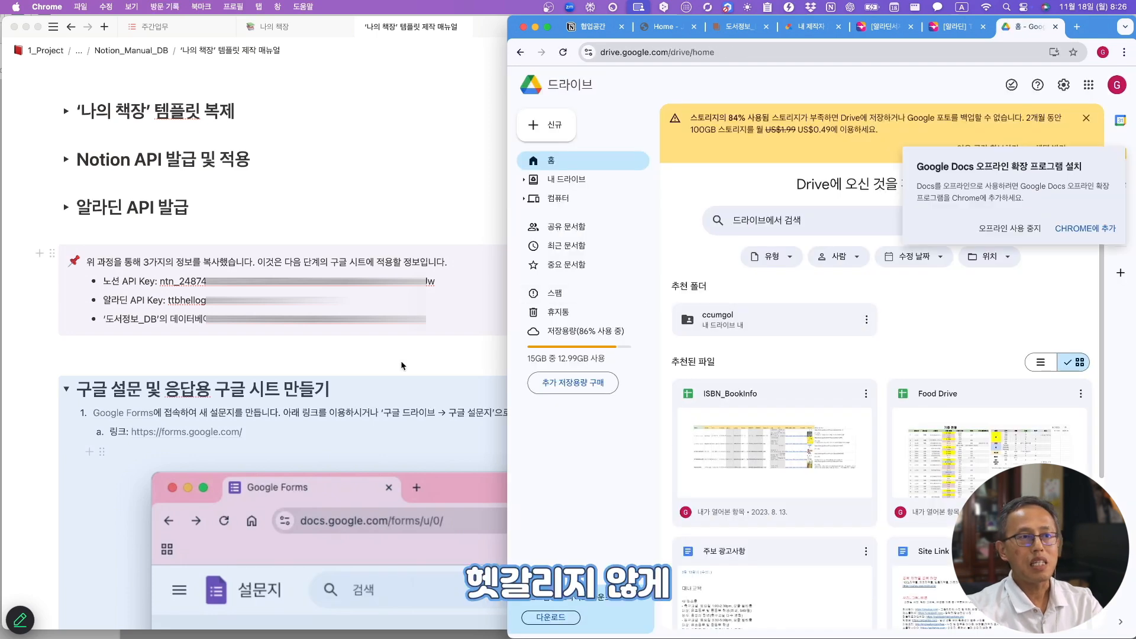
click(550, 126)
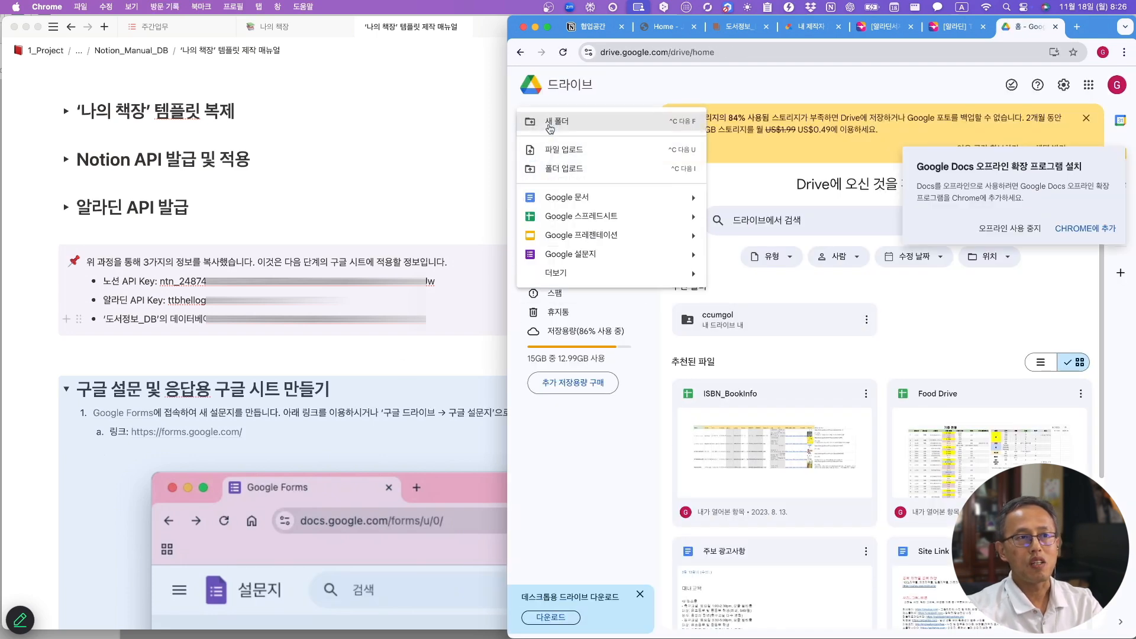
click(552, 125)
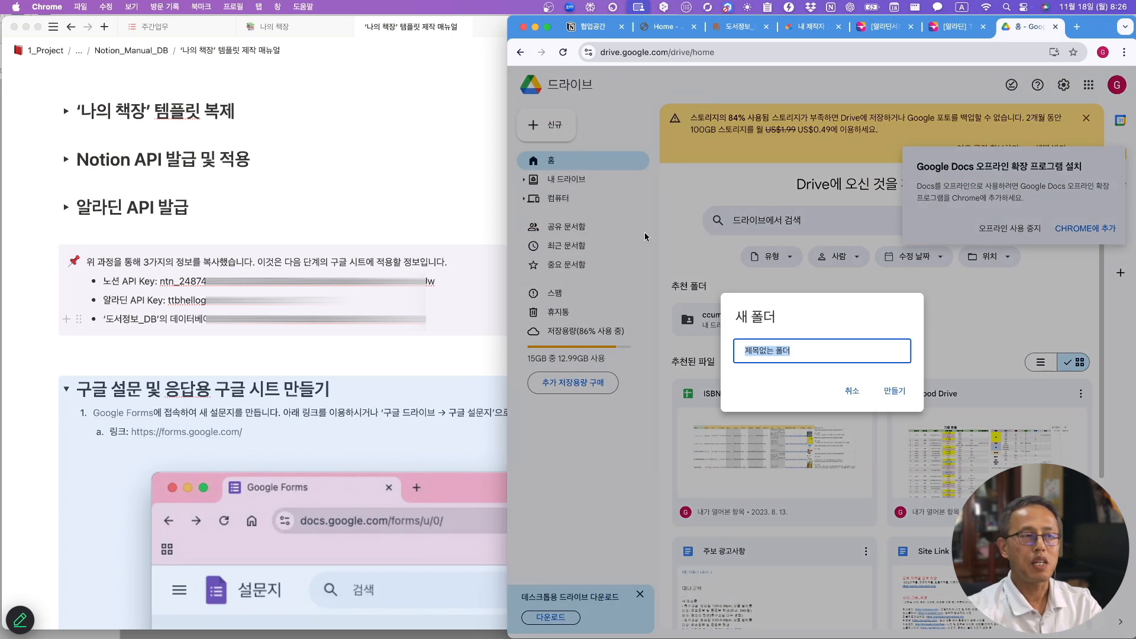
text(내)
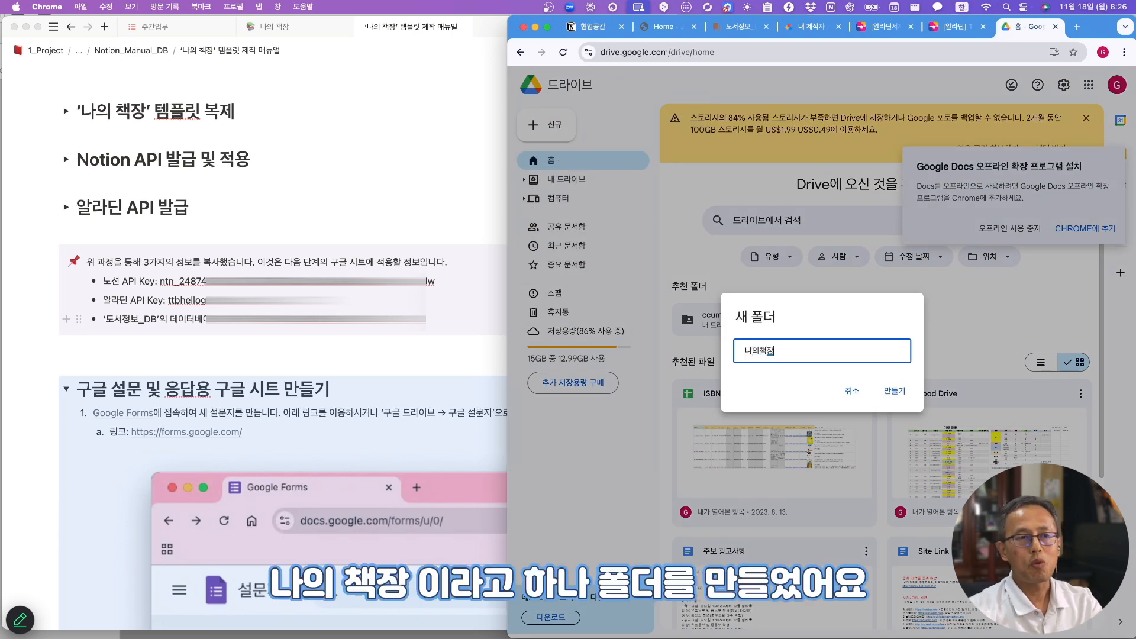
key(Return)
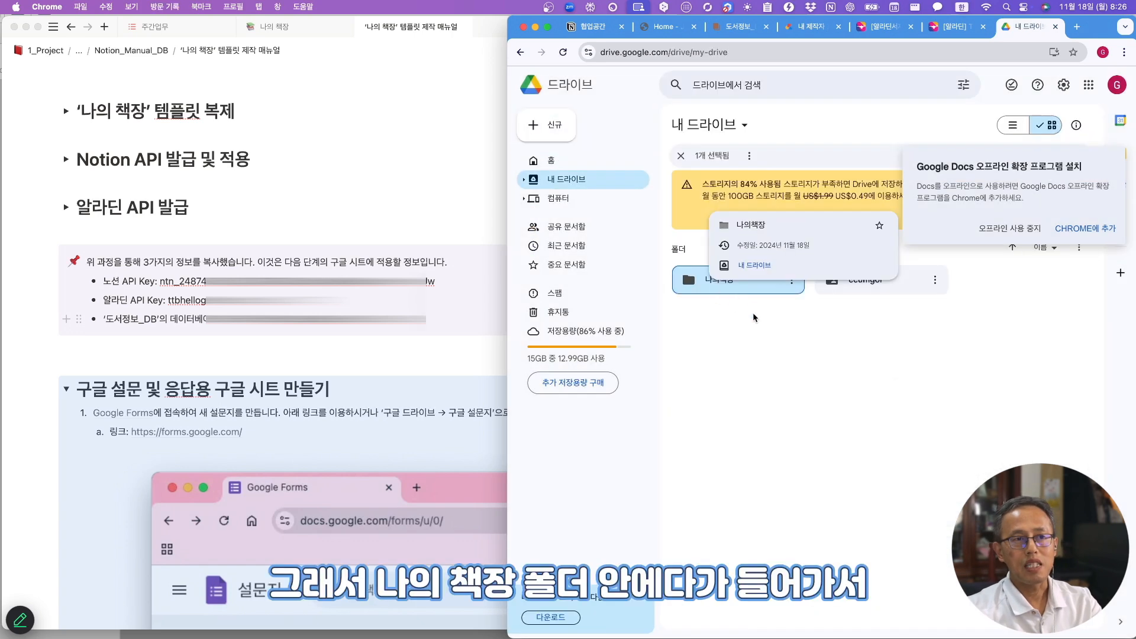
double_click(736, 281)
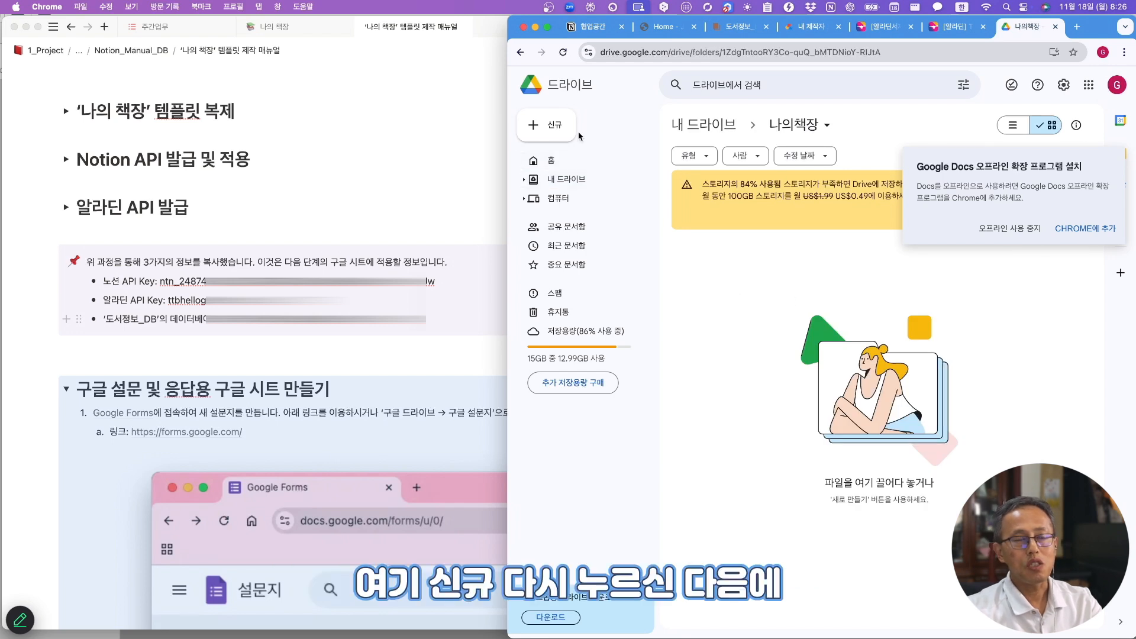
click(548, 125)
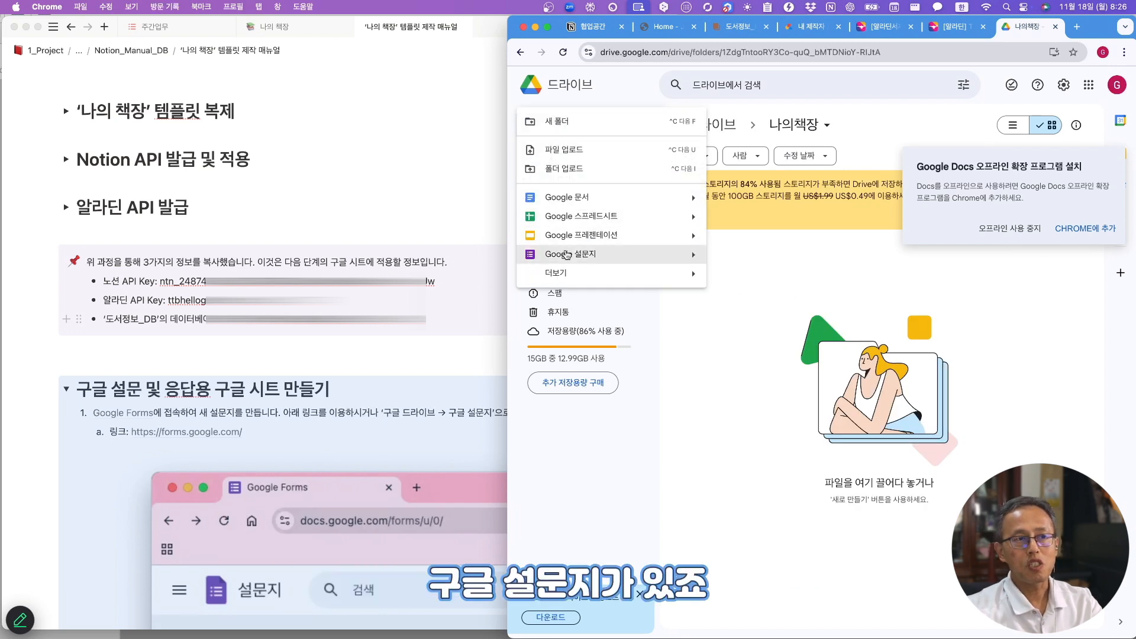
- Create a new Google Form in the folder and title it 'ISBN 입력용'
click(681, 261)
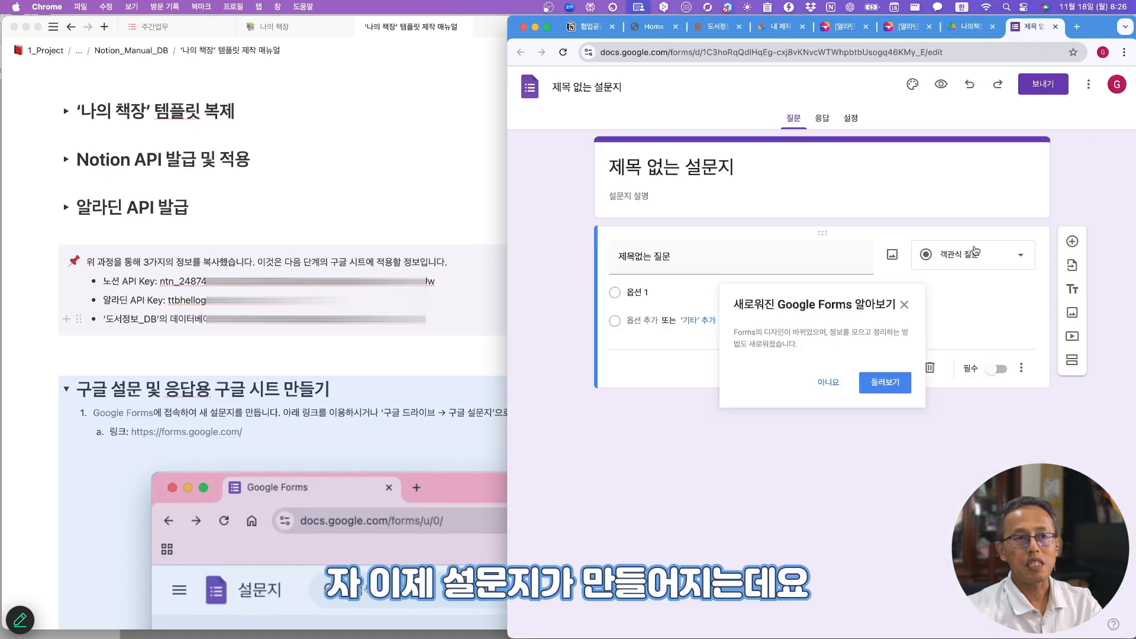
click(904, 305)
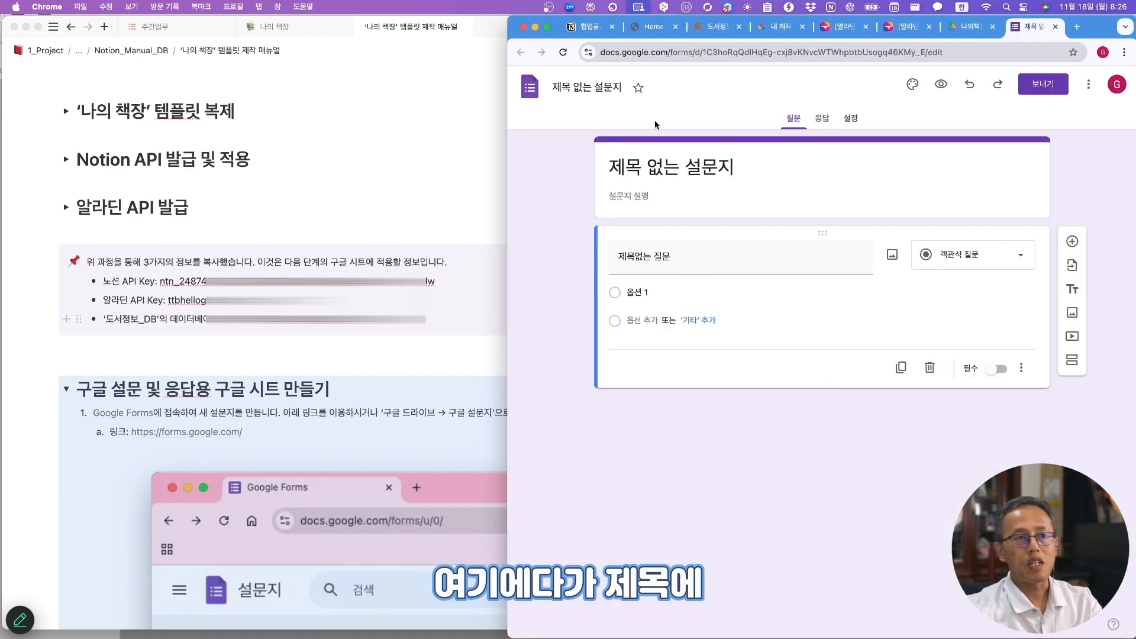
click(636, 169)
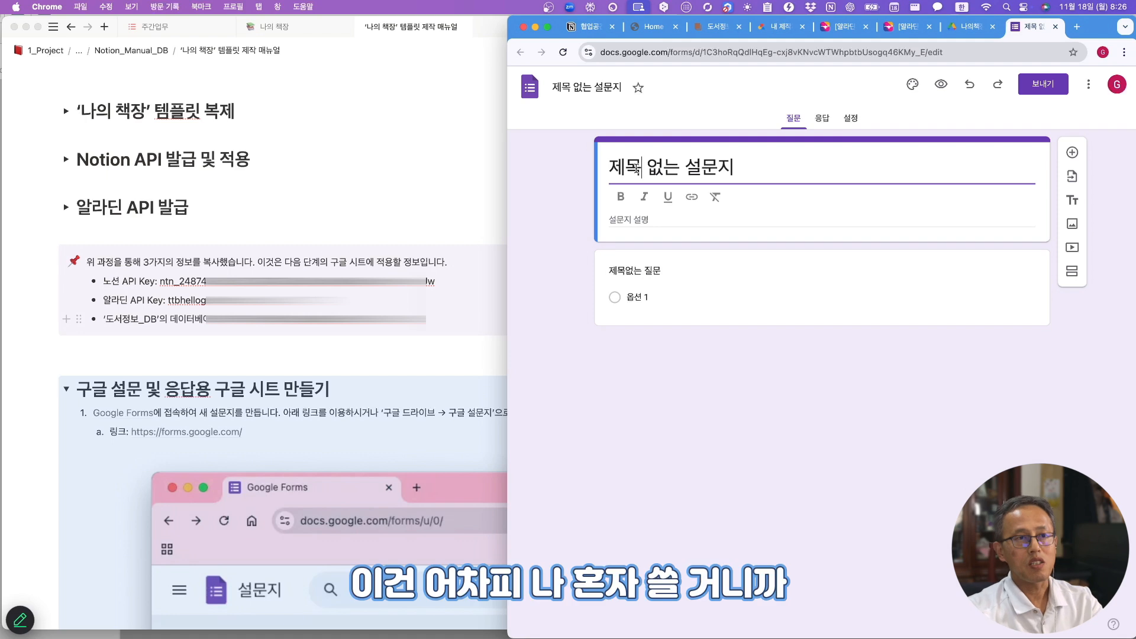
triple_click(636, 169)
key(BackSpace)
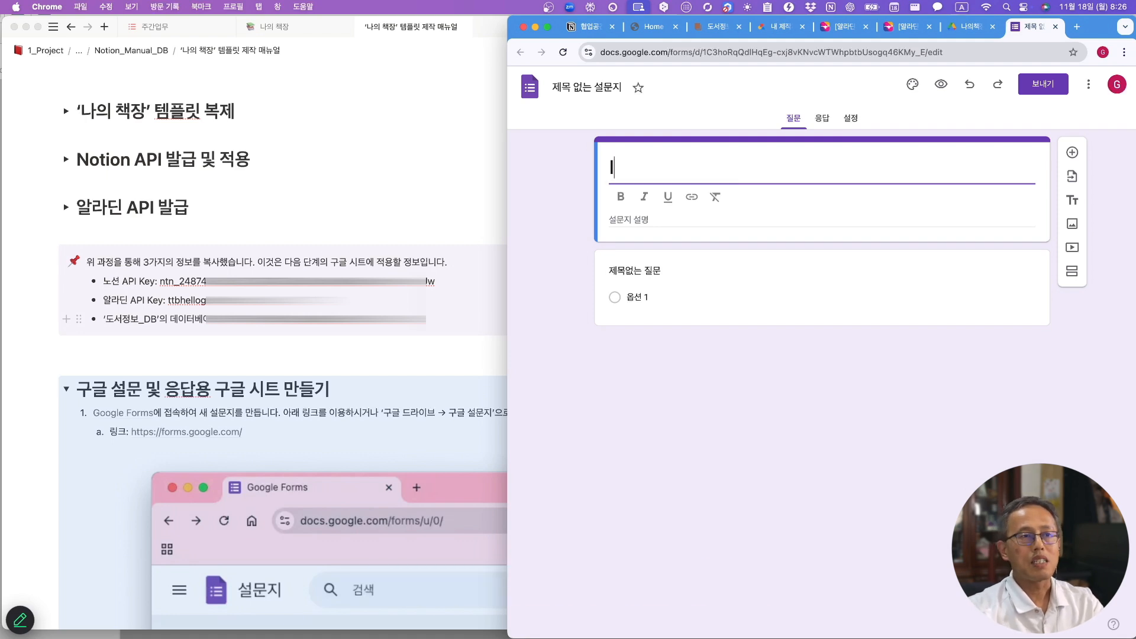
text(ISN)
key(BackSpace)
text(BN 입력용)
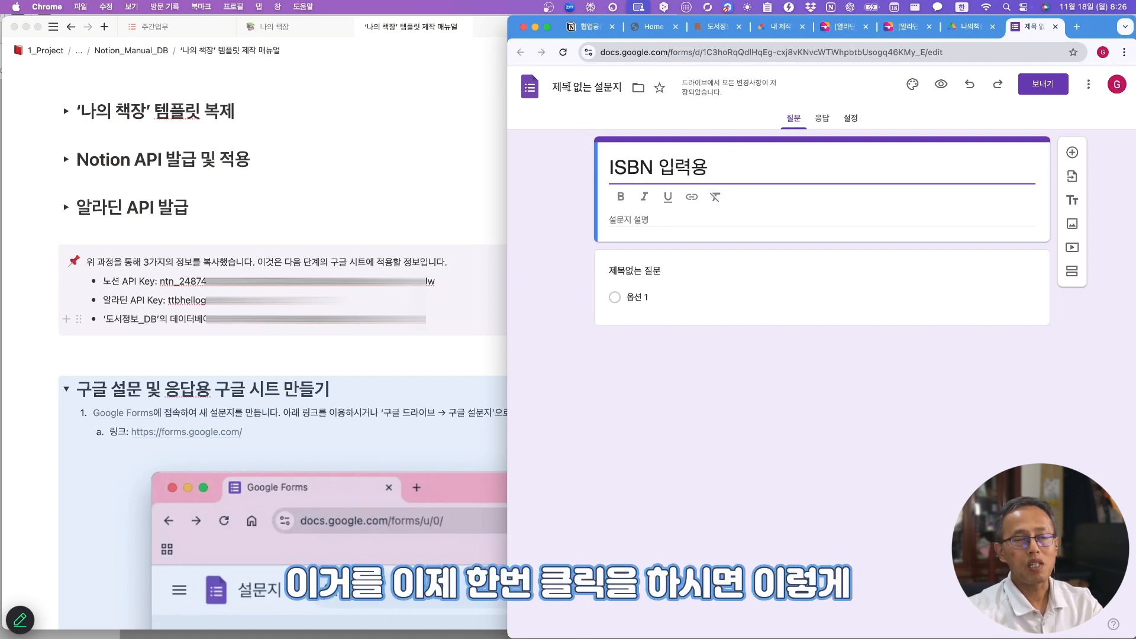
click(566, 87)
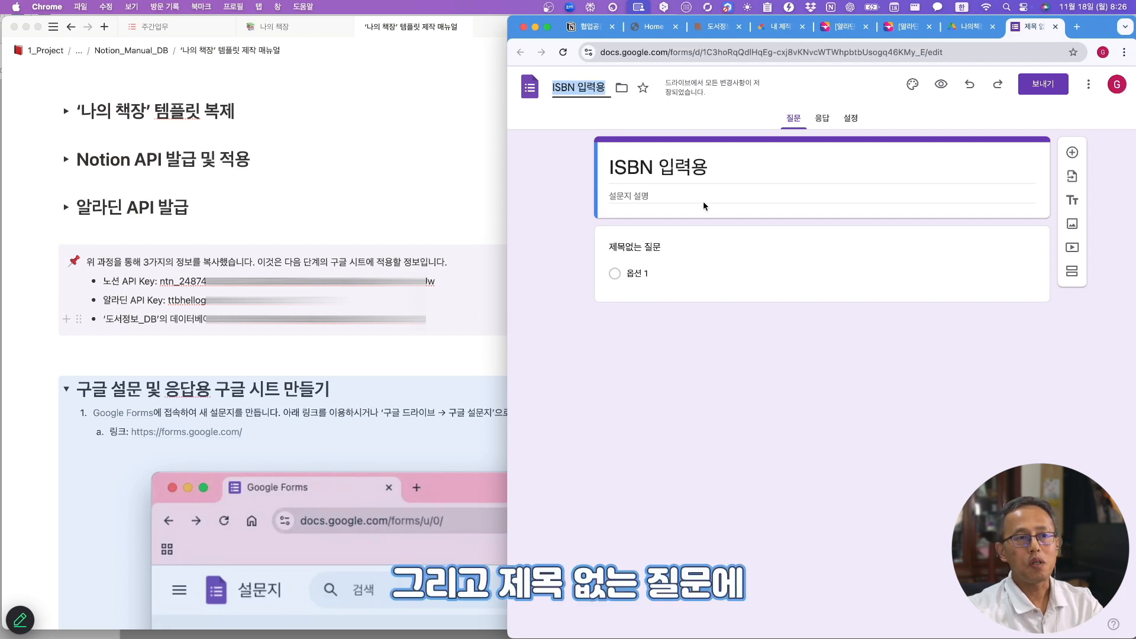
- Name the form's first question 'ISBN'
click(630, 248)
key(ctrl+space)
text(ISB)
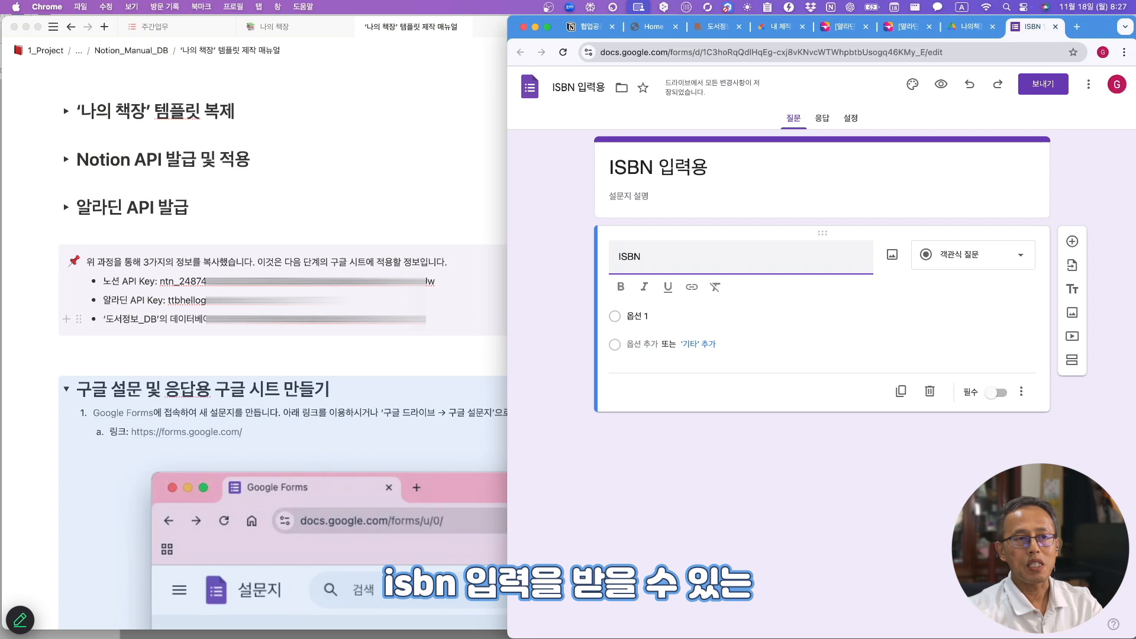
- Make the ISBN question a required short-answer question
click(973, 254)
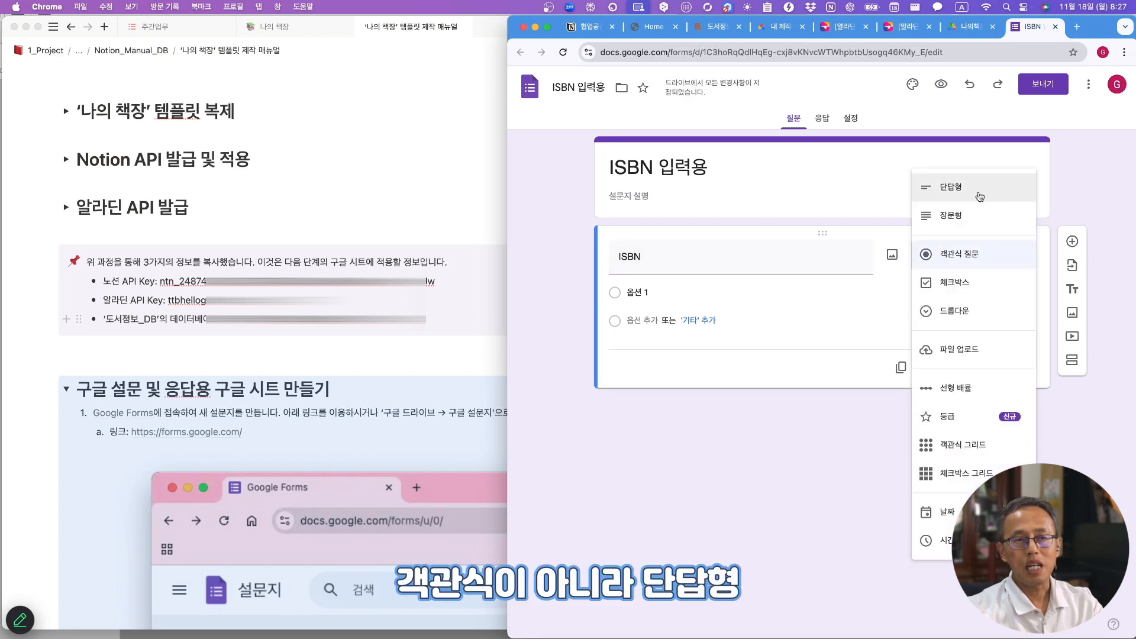
click(979, 194)
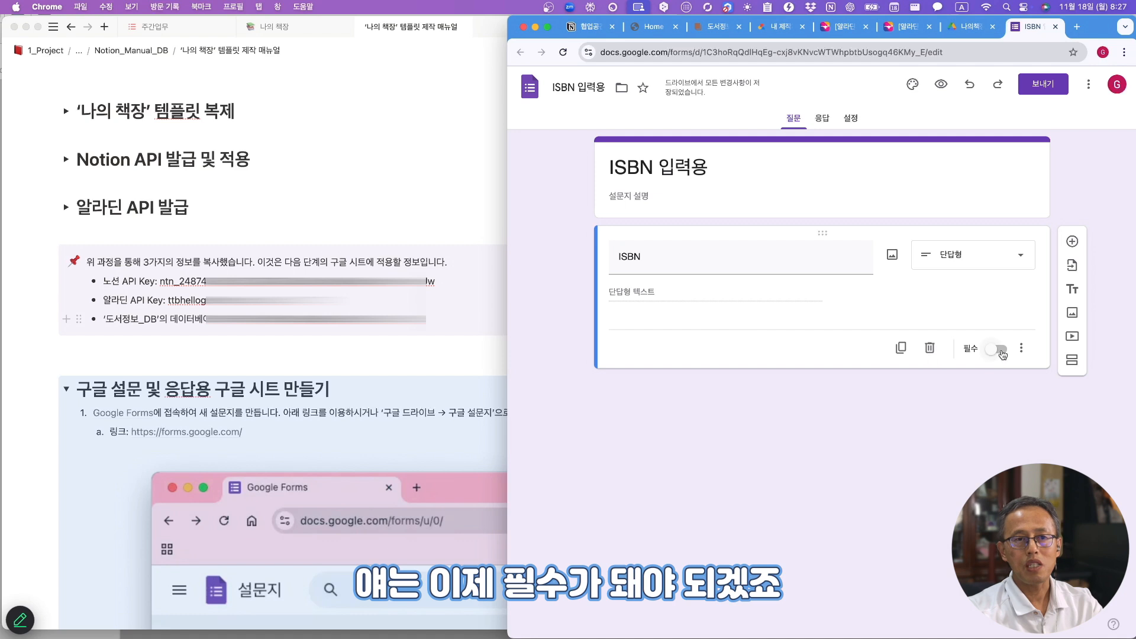
click(997, 350)
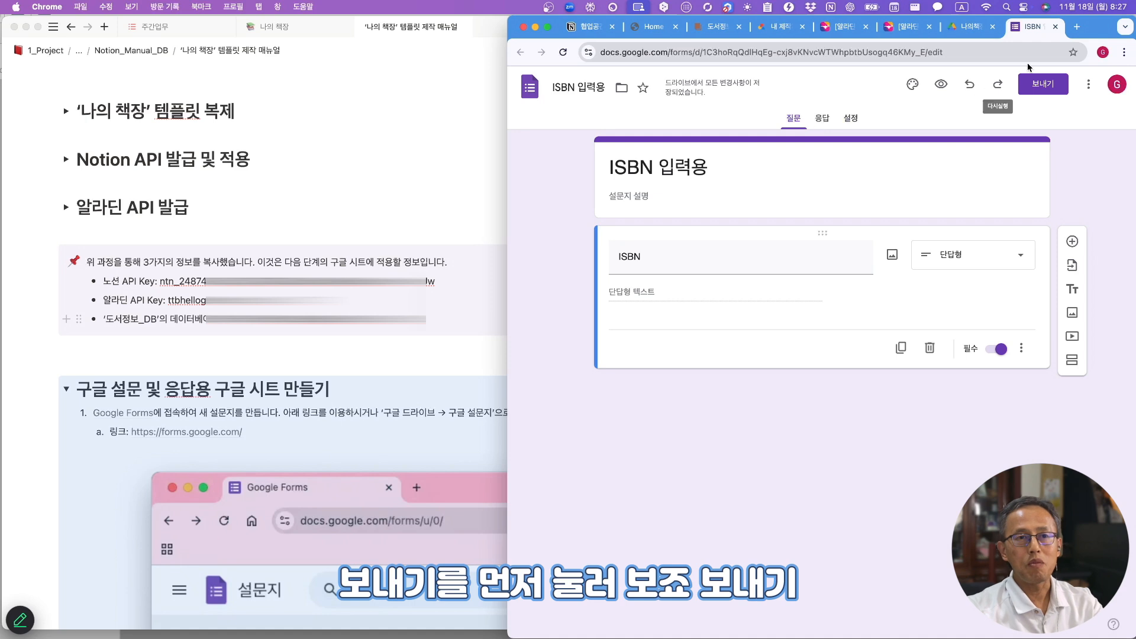
- Copy the form's shortened forms.gle share link
click(1044, 86)
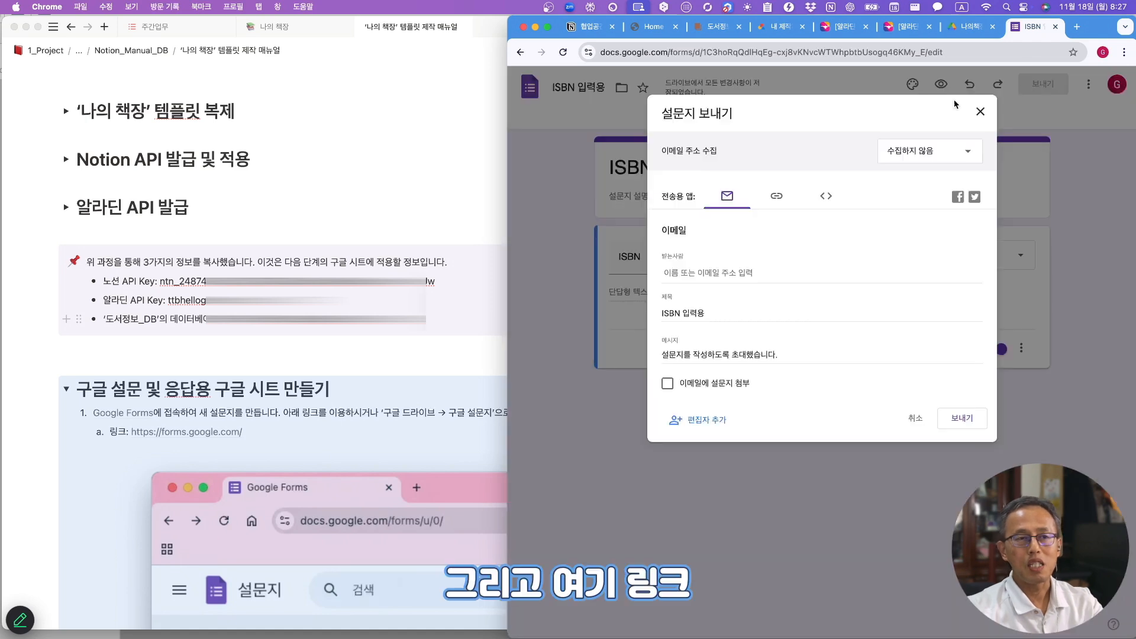
click(776, 196)
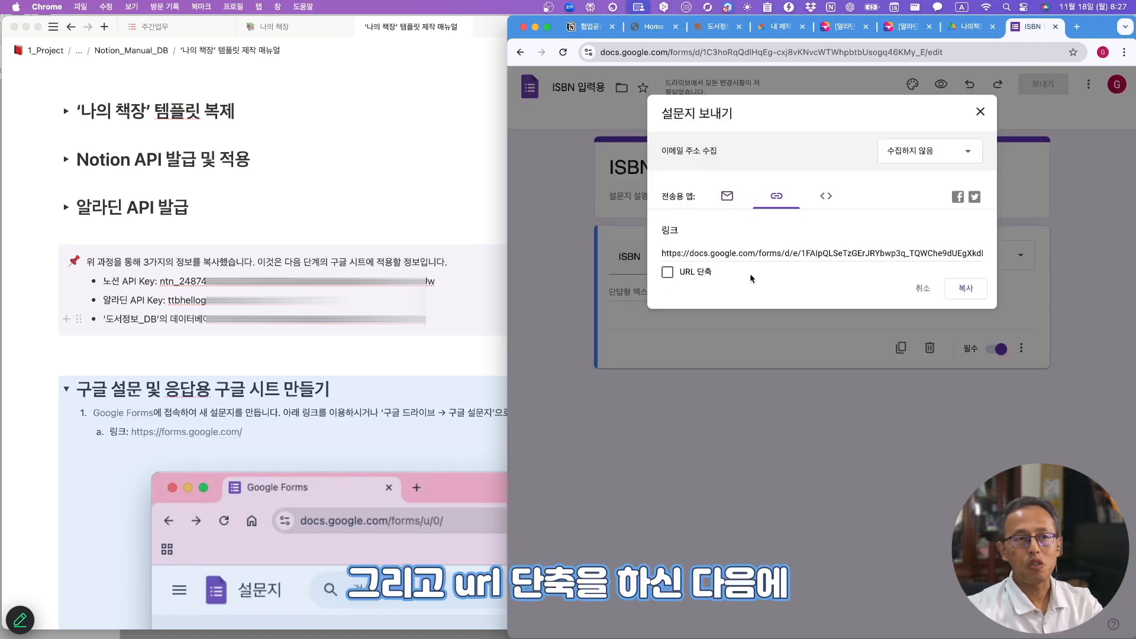
click(667, 273)
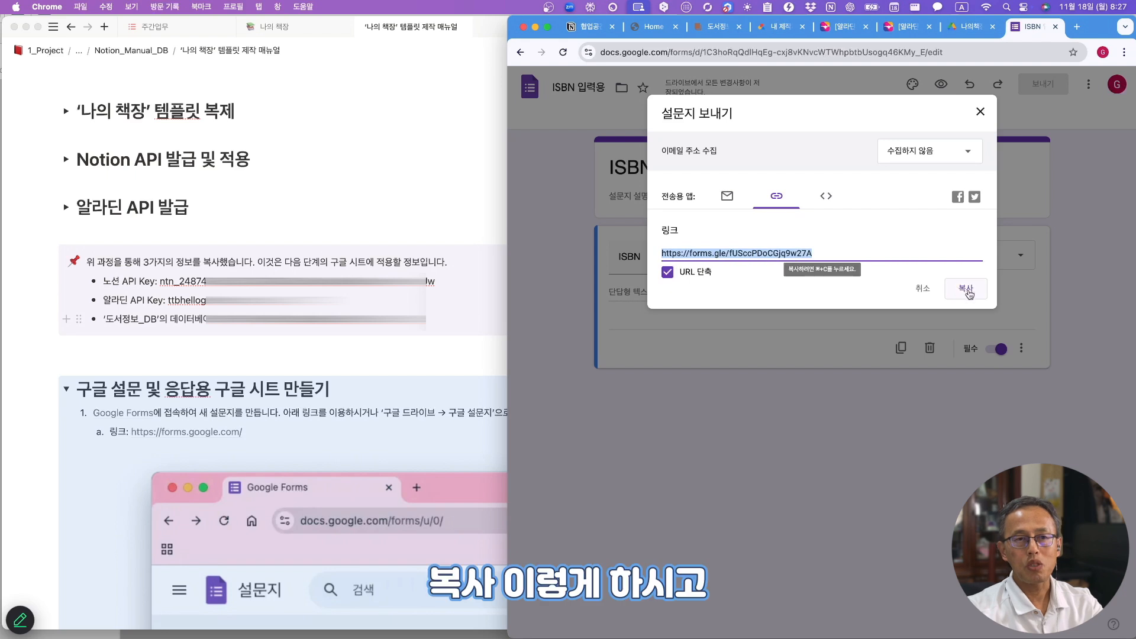
click(967, 290)
- Expand the 도서 ISBN 입력 toggle on 나의 책장 and delete the old embedded form
click(716, 27)
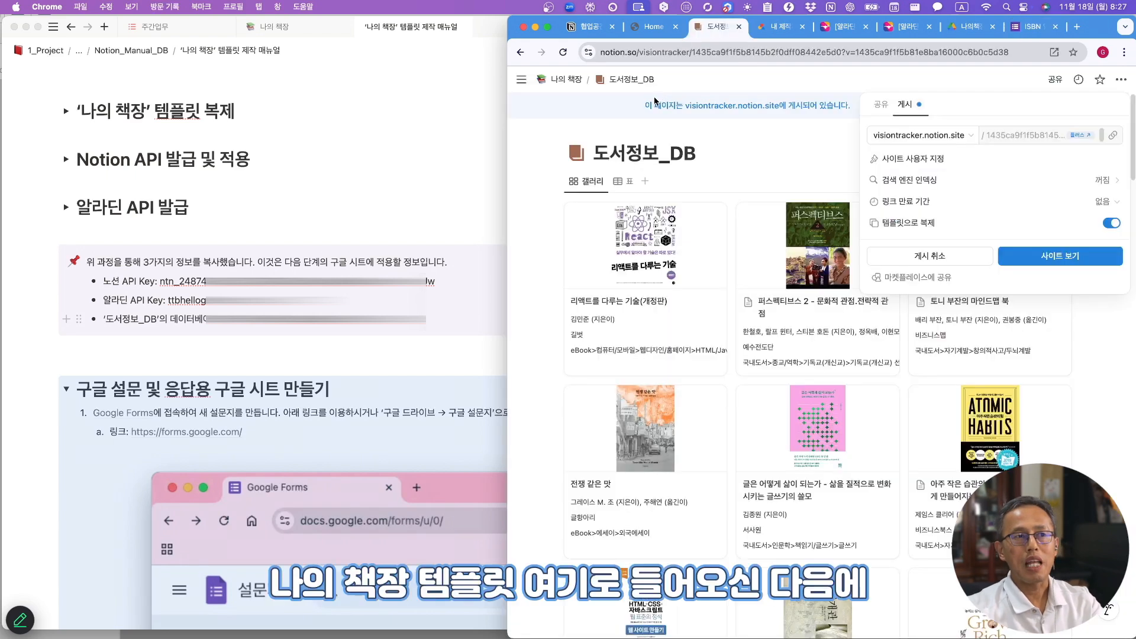
click(567, 82)
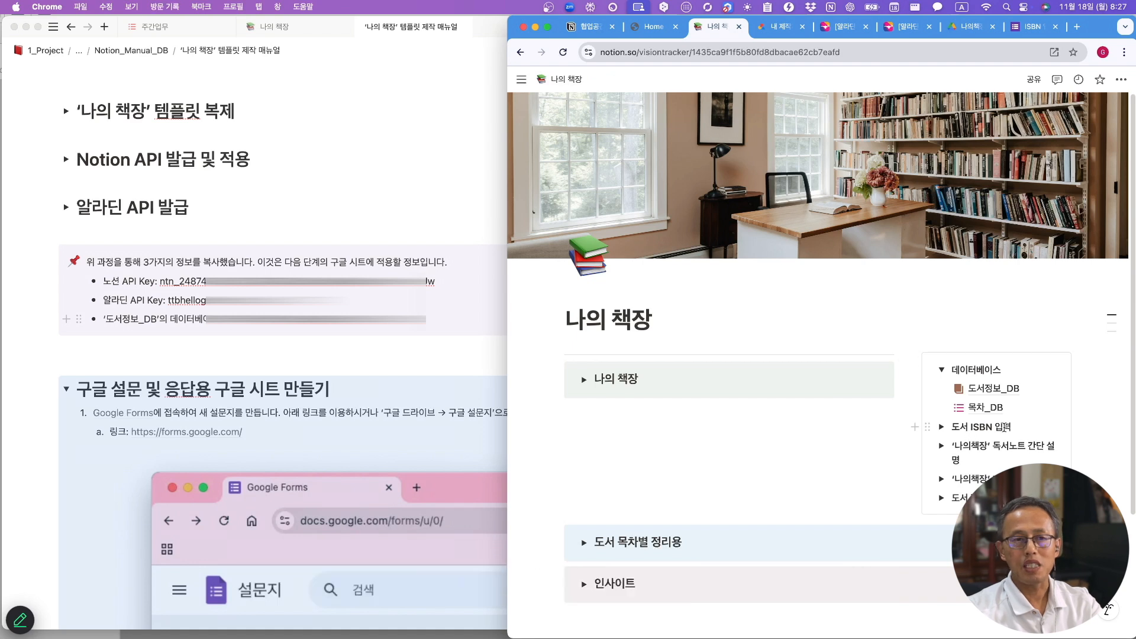
scroll(964, 269, down, 3)
click(941, 270)
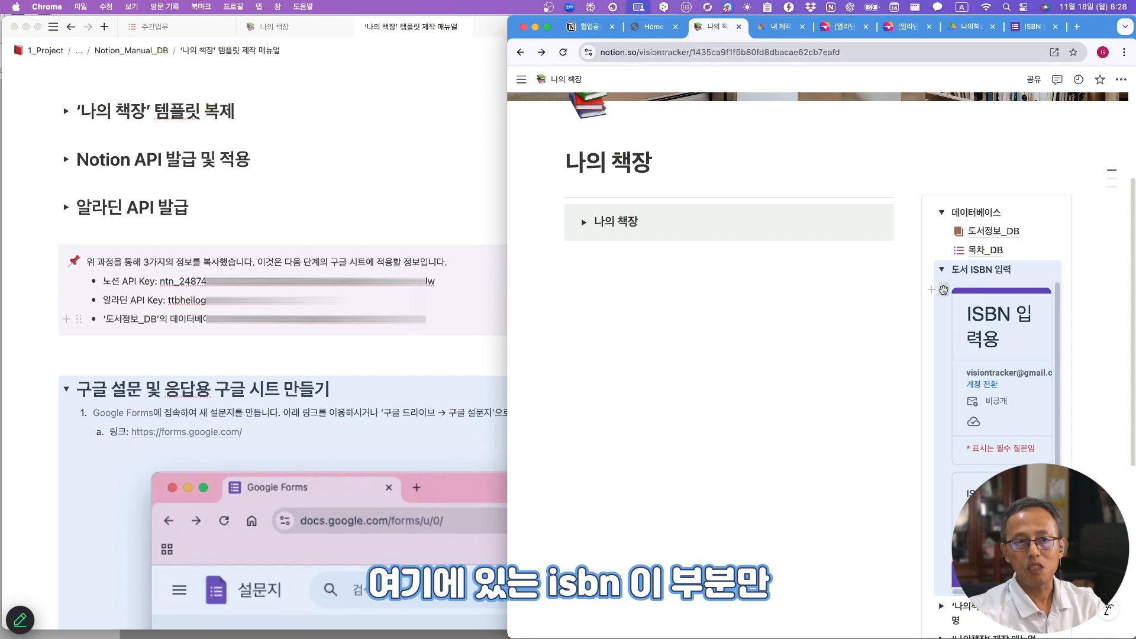
click(944, 290)
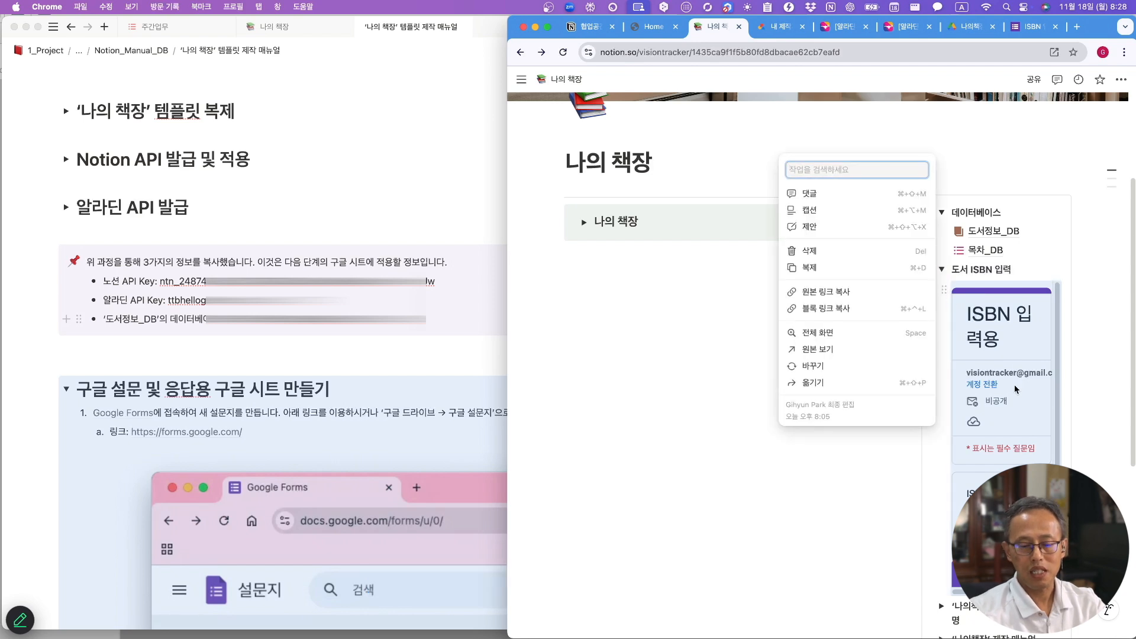
key(Delete)
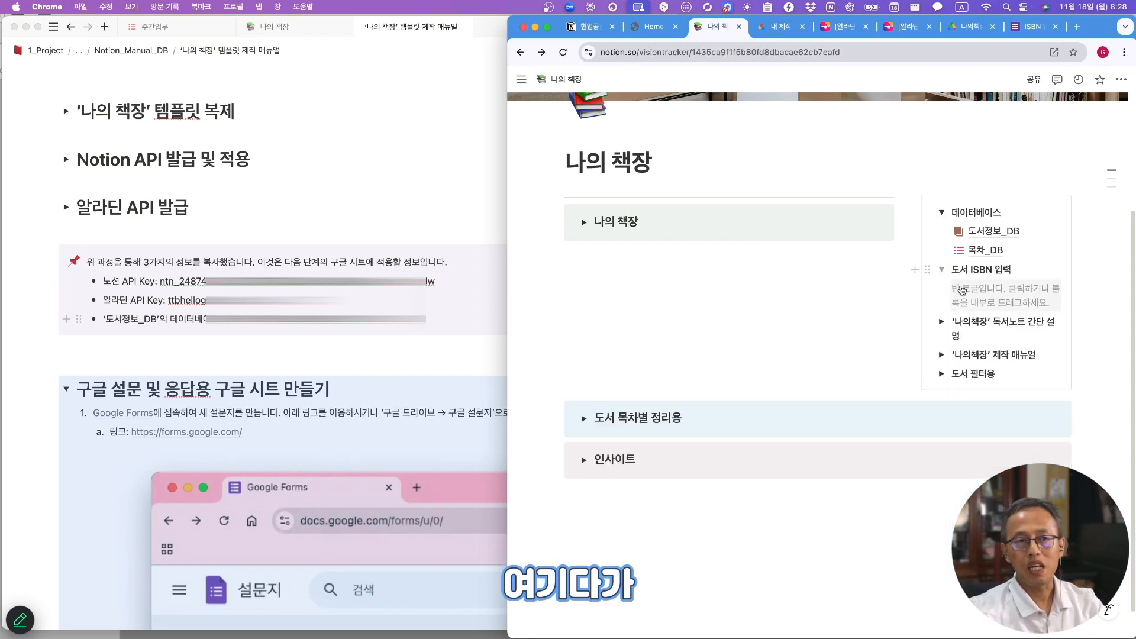
- Paste the ISBN 입력용 form link as an embed and widen it to fit its card
click(996, 292)
right_click(959, 300)
click(978, 388)
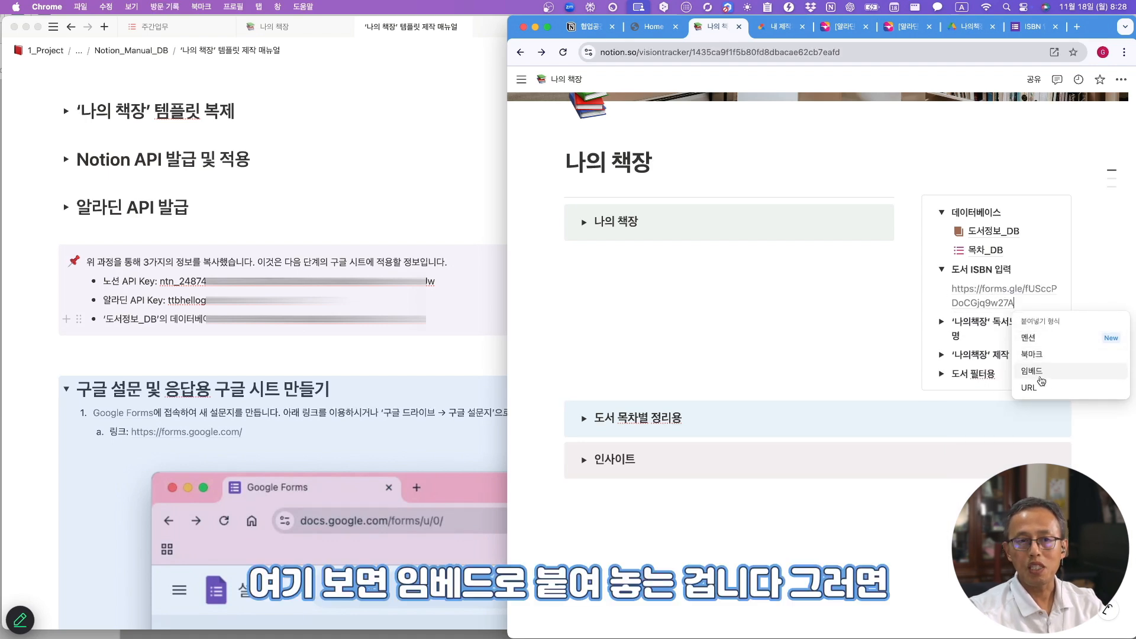
click(1031, 372)
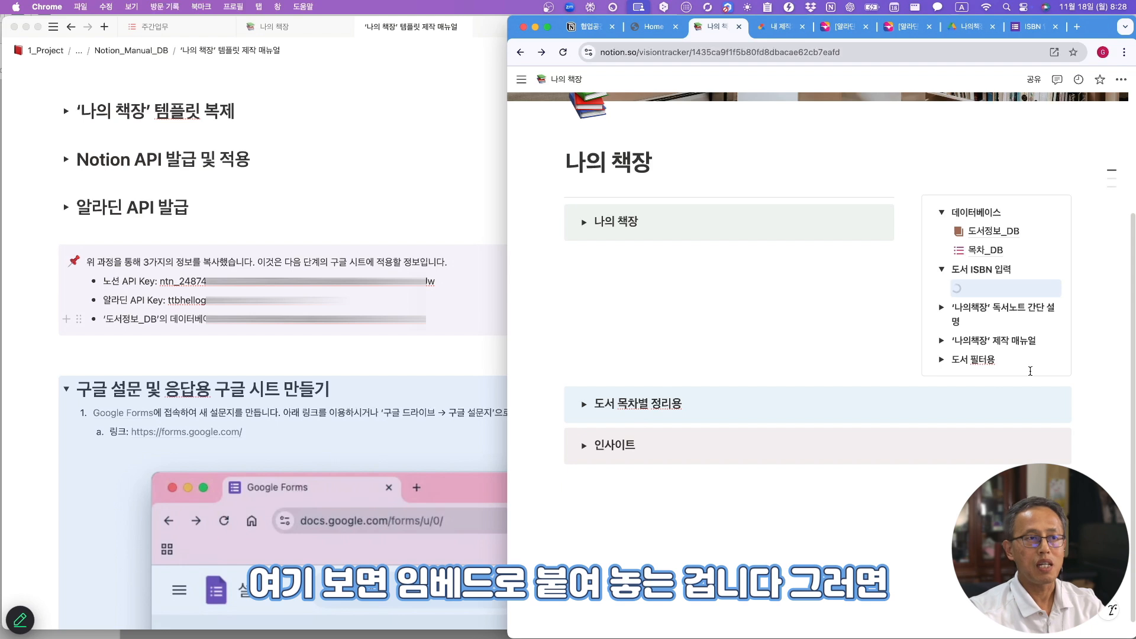
drag(508, 268, 350, 264)
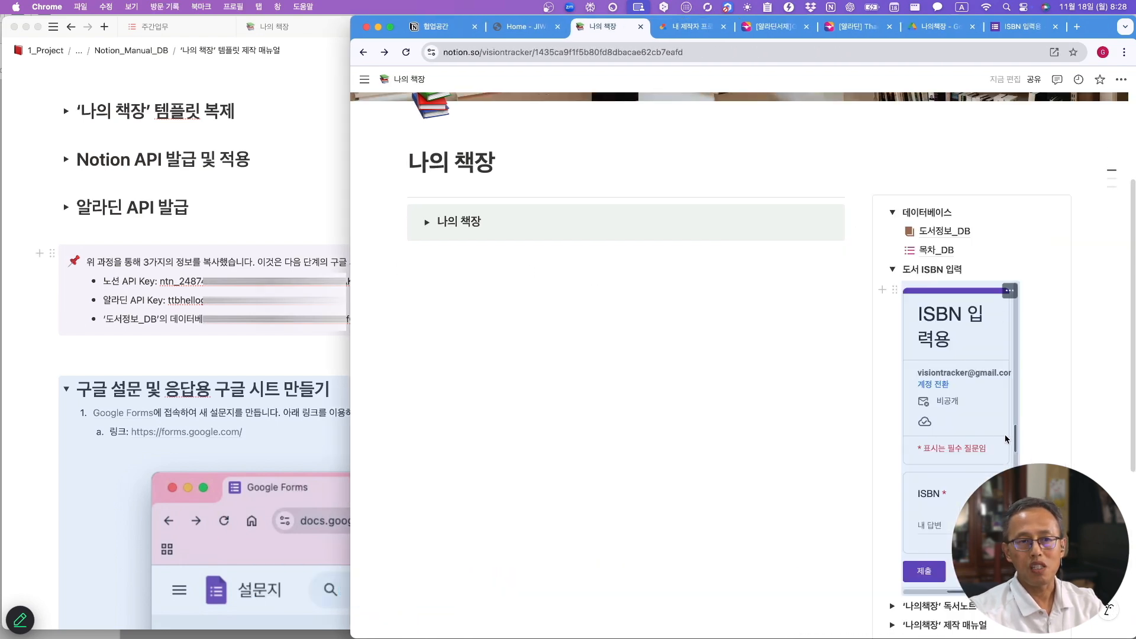
drag(1016, 441, 1039, 433)
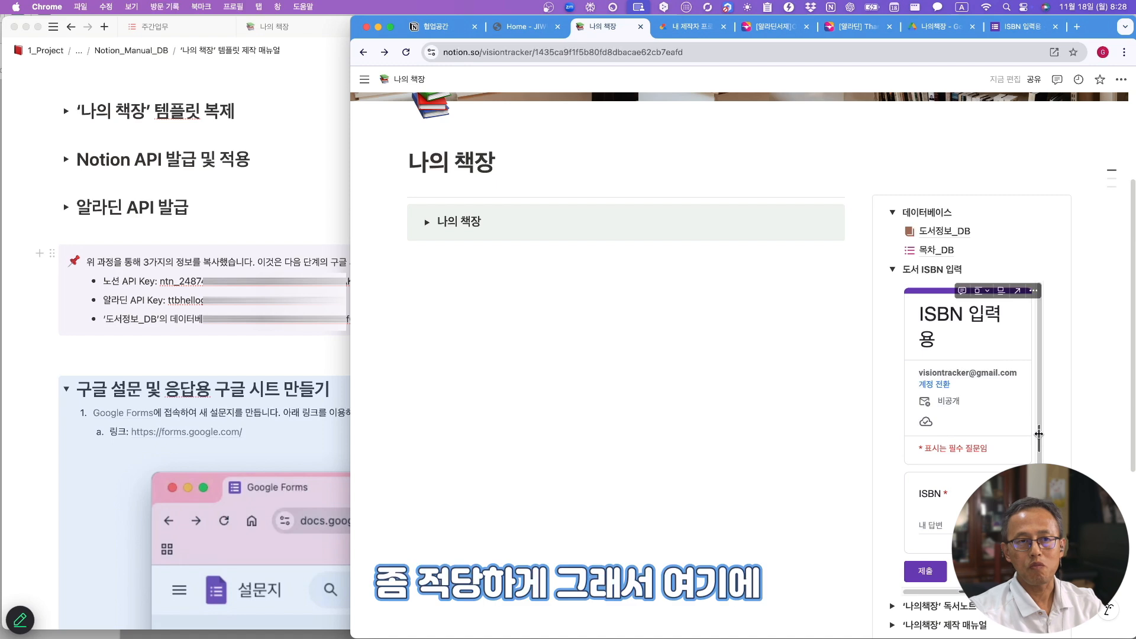
- Try the embedded form's ISBN answer field to confirm it works
scroll(949, 418, down, 3)
scroll(949, 431, up, 3)
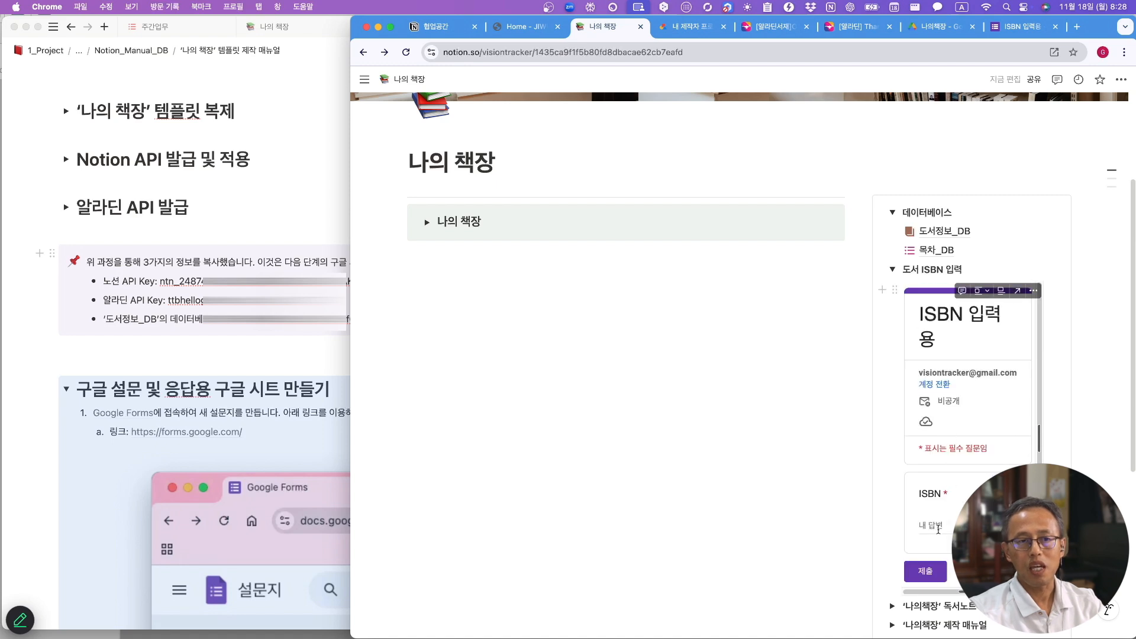
click(949, 522)
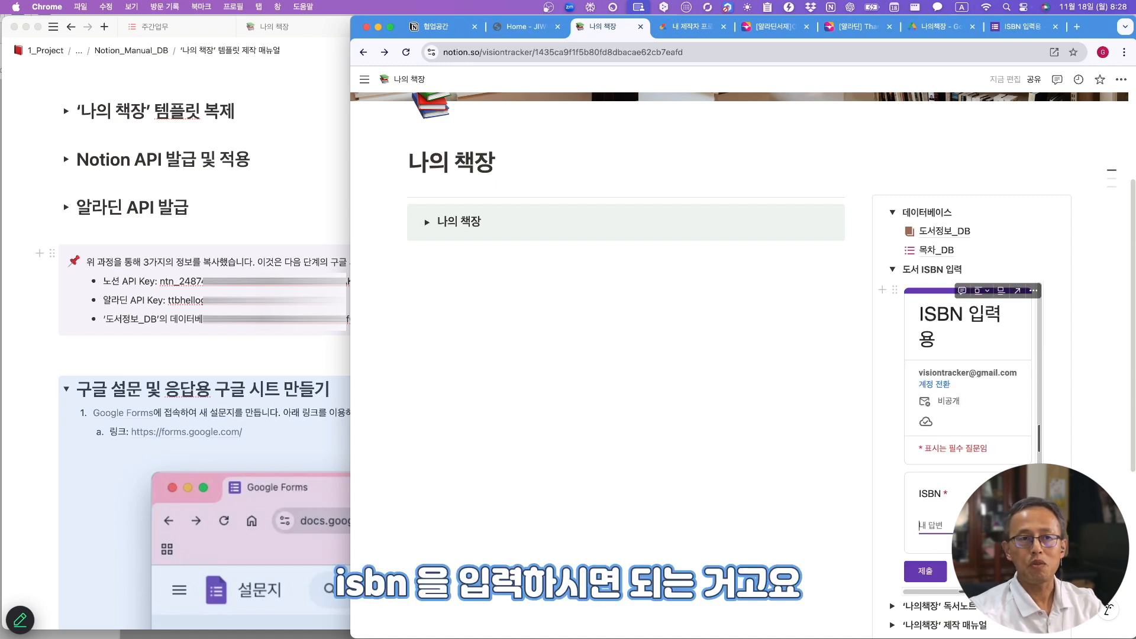
click(598, 302)
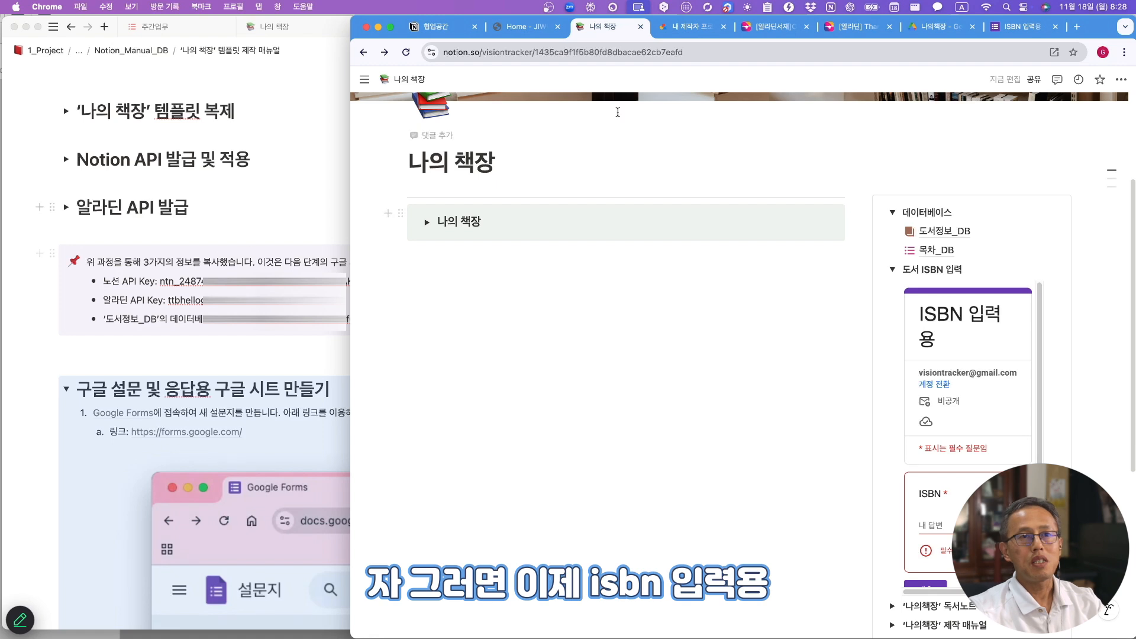
click(1022, 26)
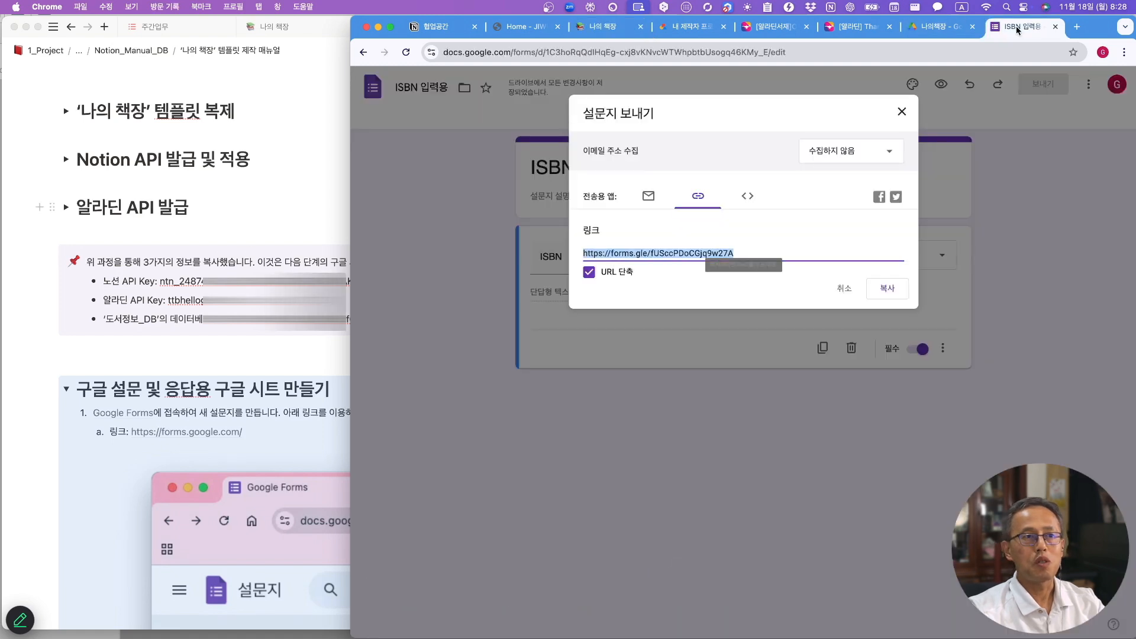
- Send the form's responses to a new spreadsheet named ISBN 입력용(응답)
click(900, 112)
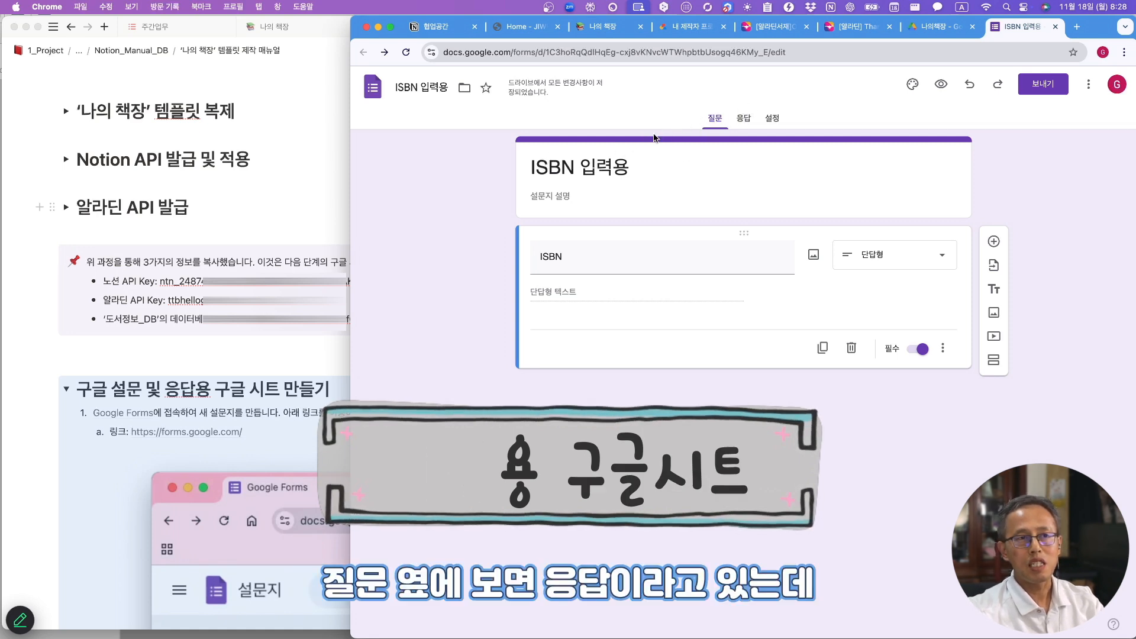
click(744, 121)
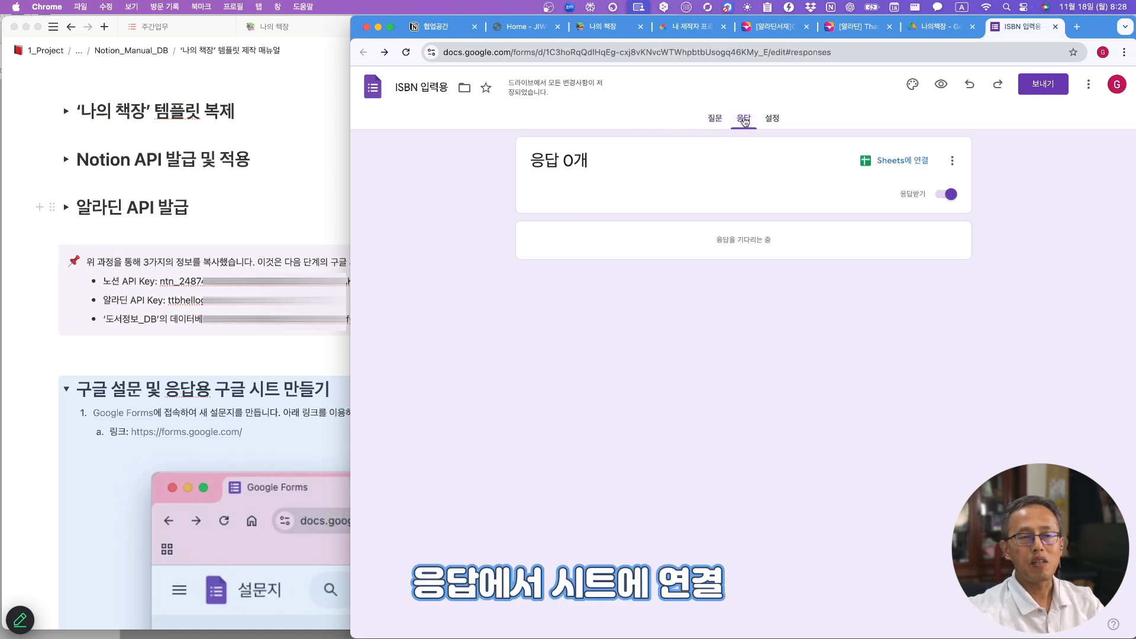
click(910, 165)
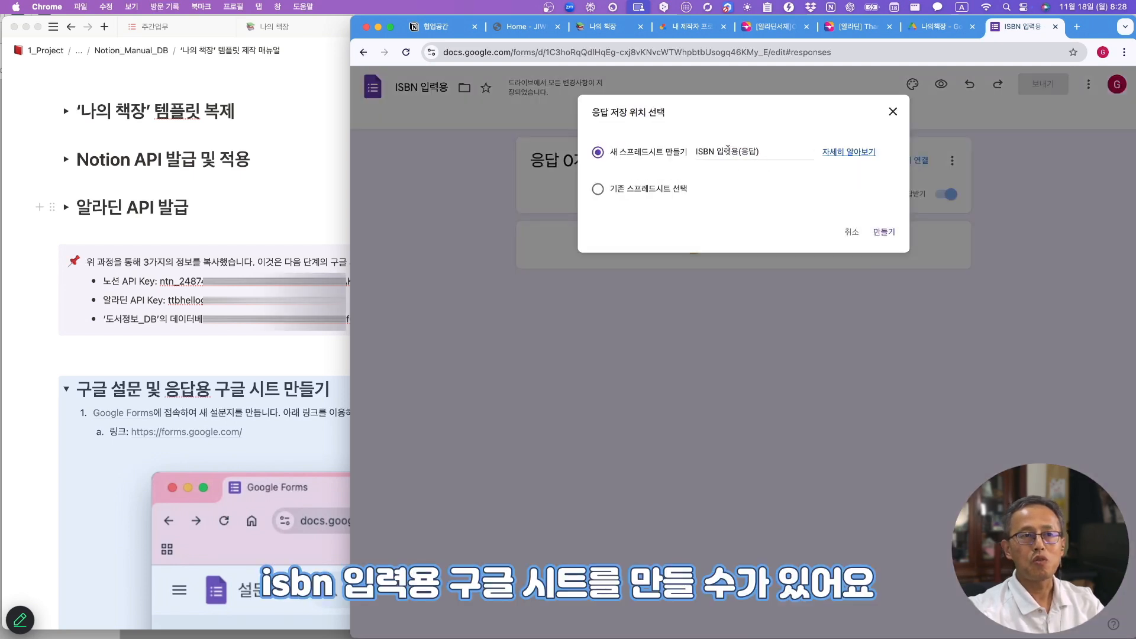
click(884, 240)
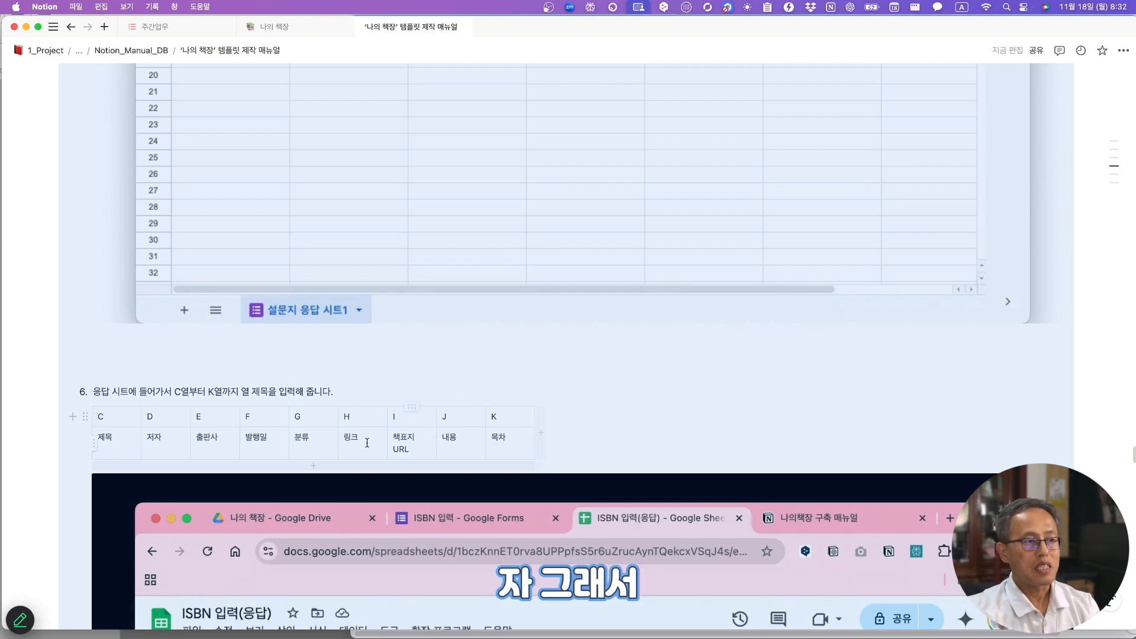
- Copy the manual's header titles and paste 제목 through 목차 into cells C1:K1 of the response sheet
drag(96, 441, 500, 435)
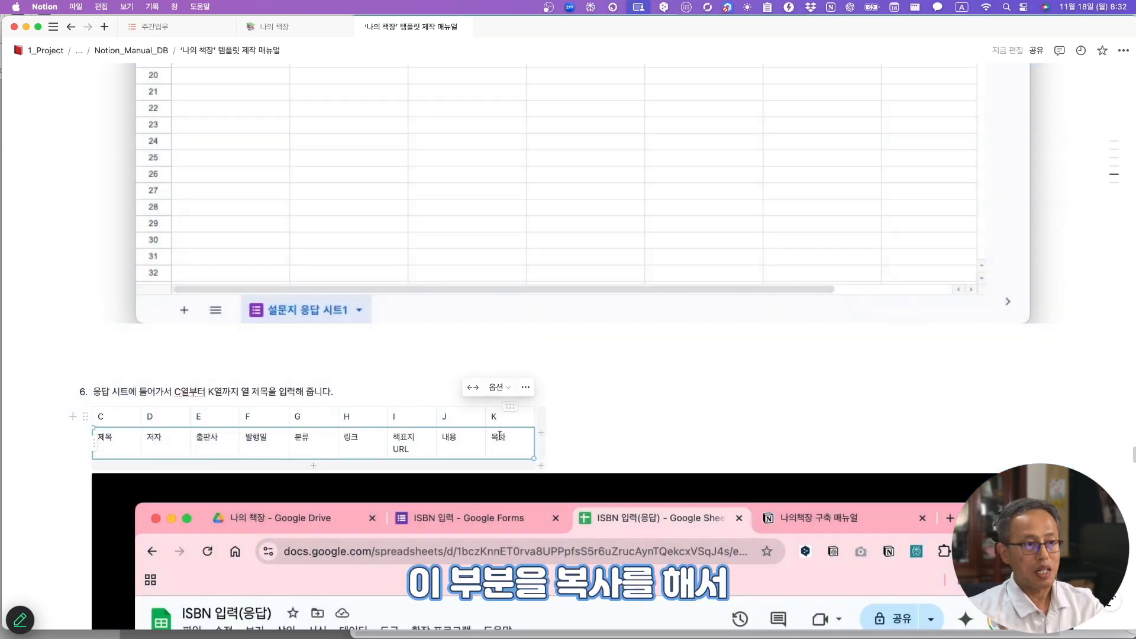
key(super+Tab)
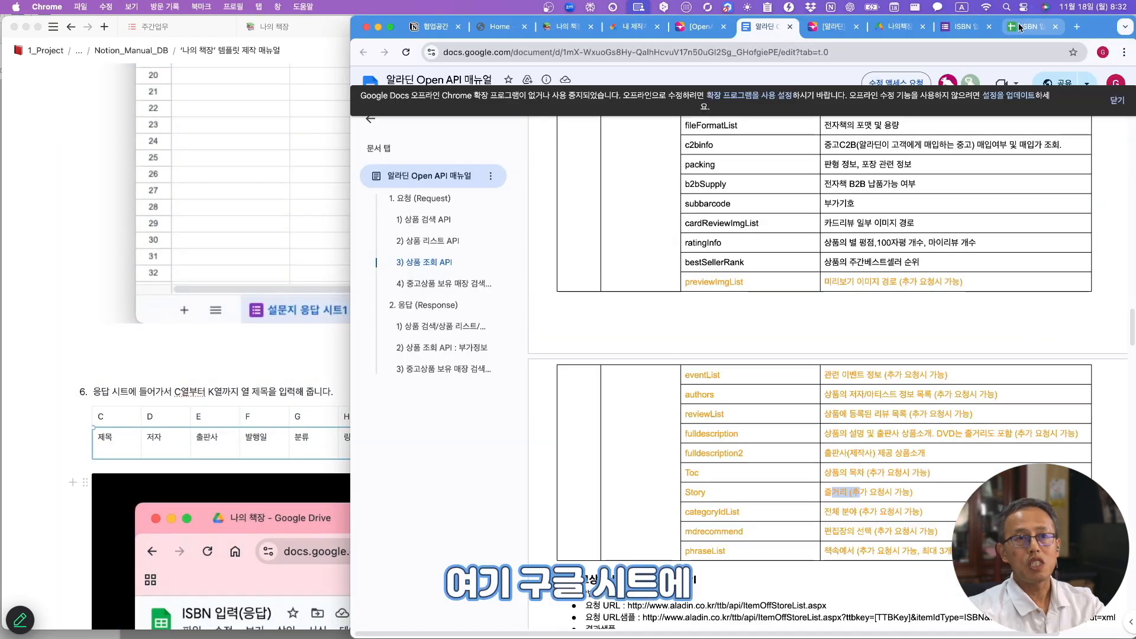
click(1031, 26)
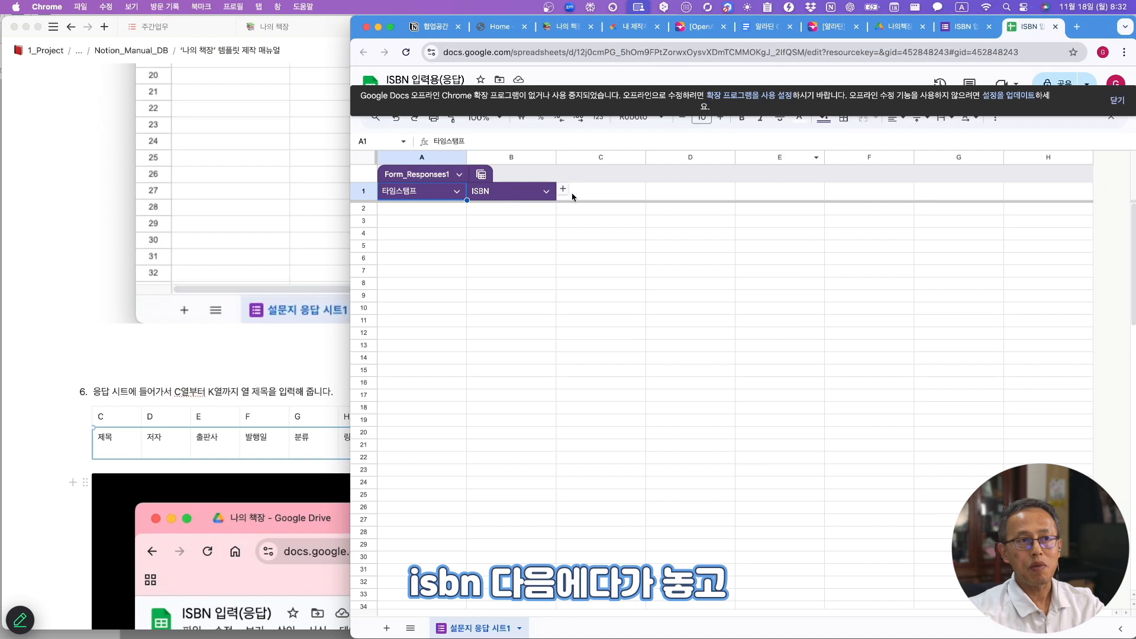
click(601, 197)
right_click(601, 197)
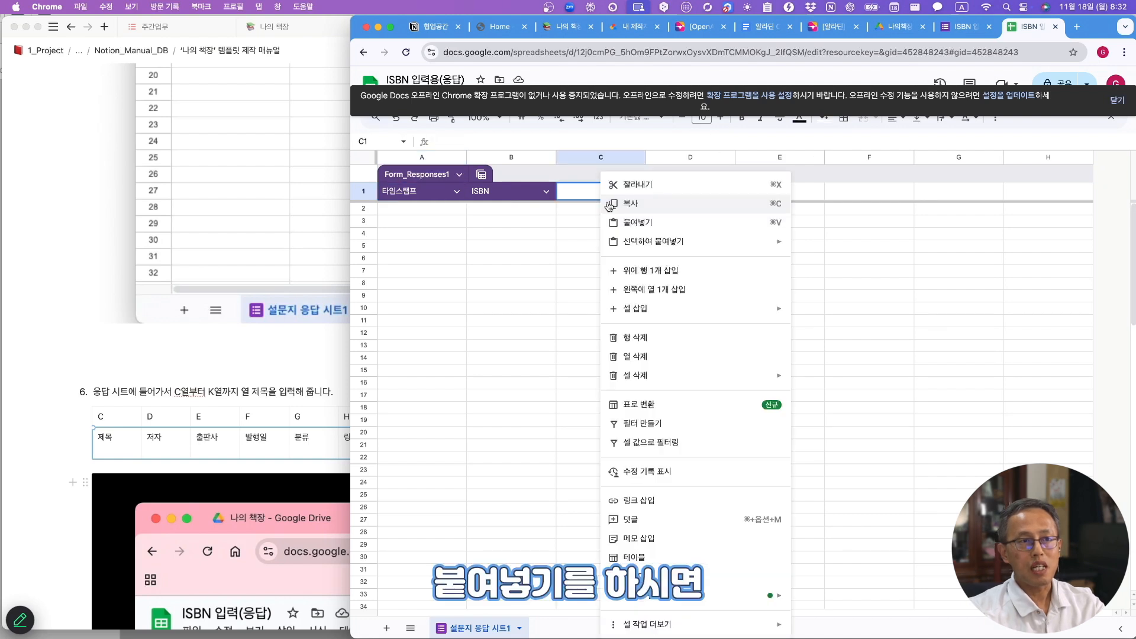
click(637, 222)
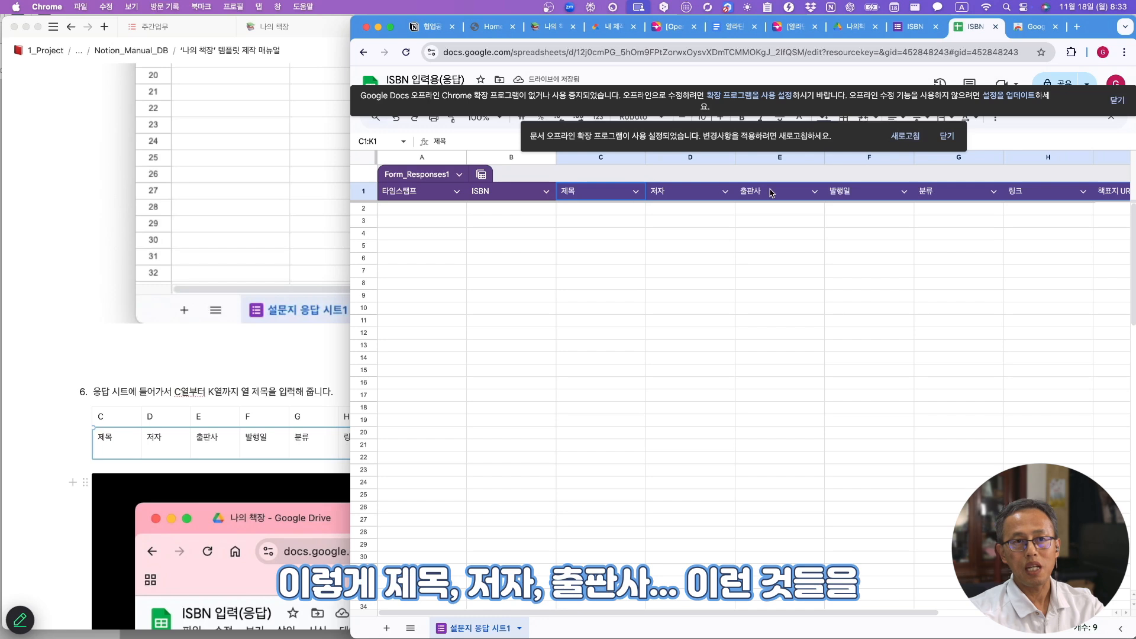
key(Tab)
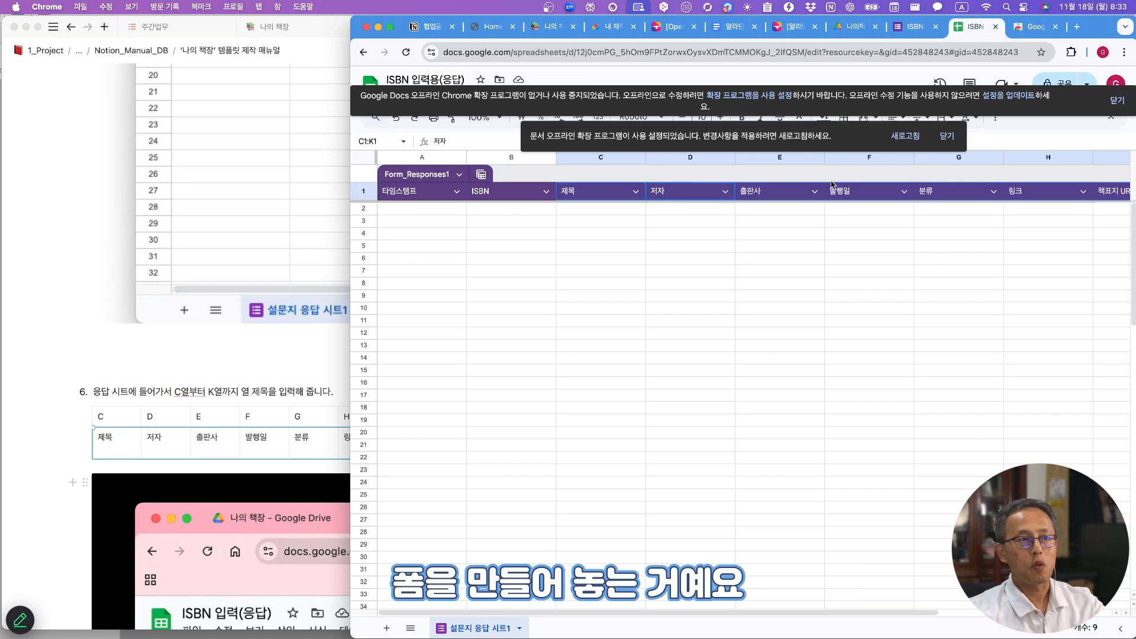
drag(351, 180, 172, 181)
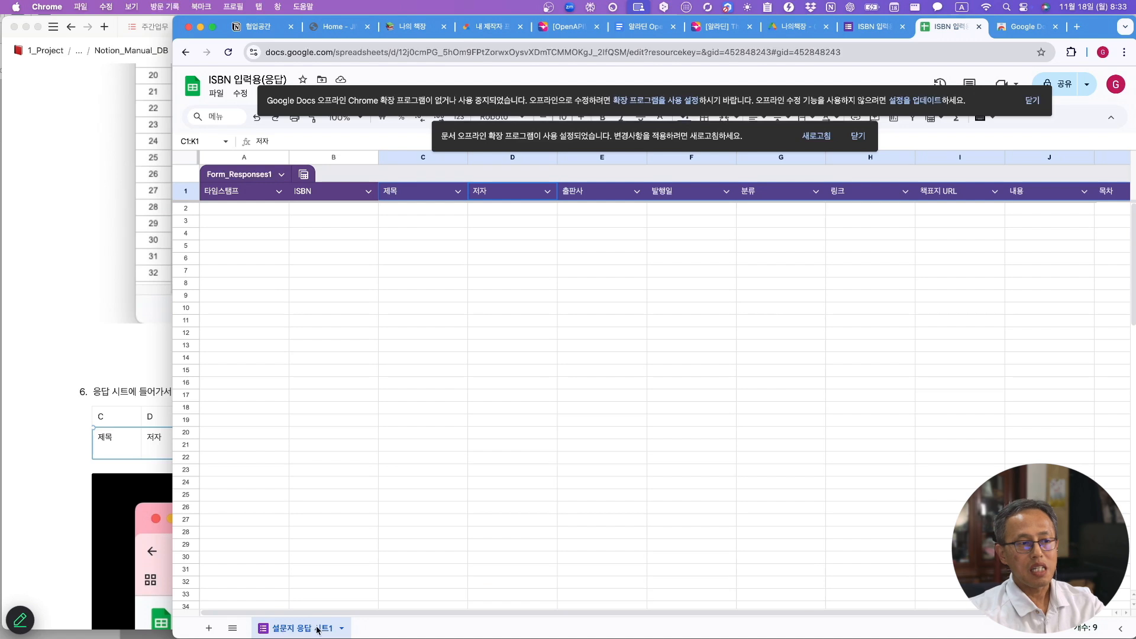
- Duplicate the 설문지 응답 시트1 sheet and rename the copy 수동입력
right_click(284, 630)
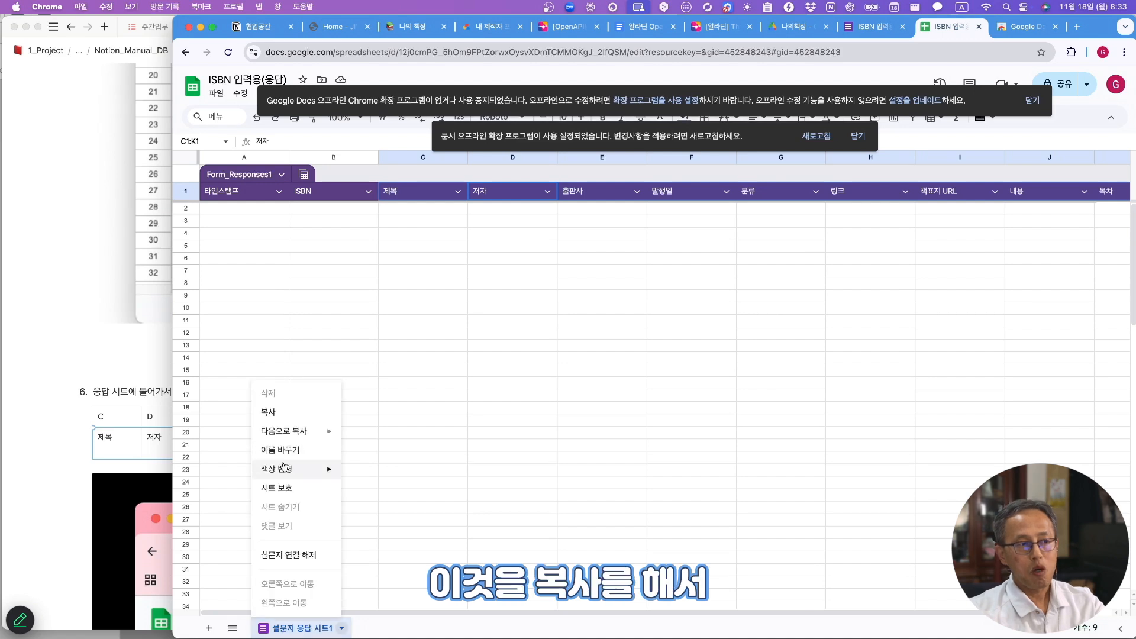
click(279, 419)
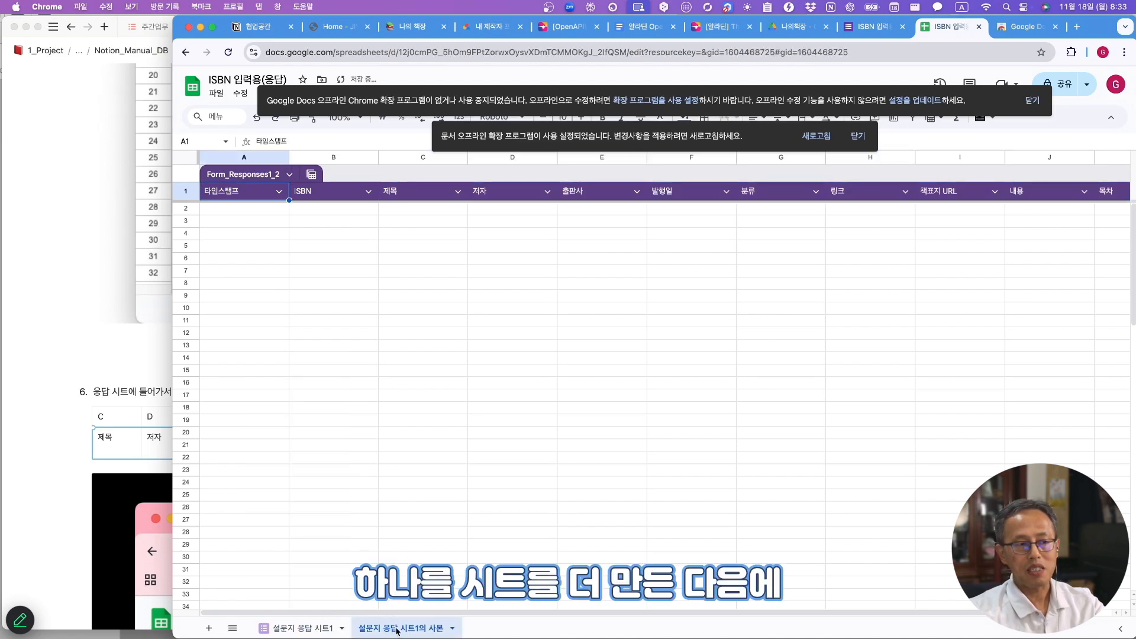
double_click(417, 626)
text(수동입력)
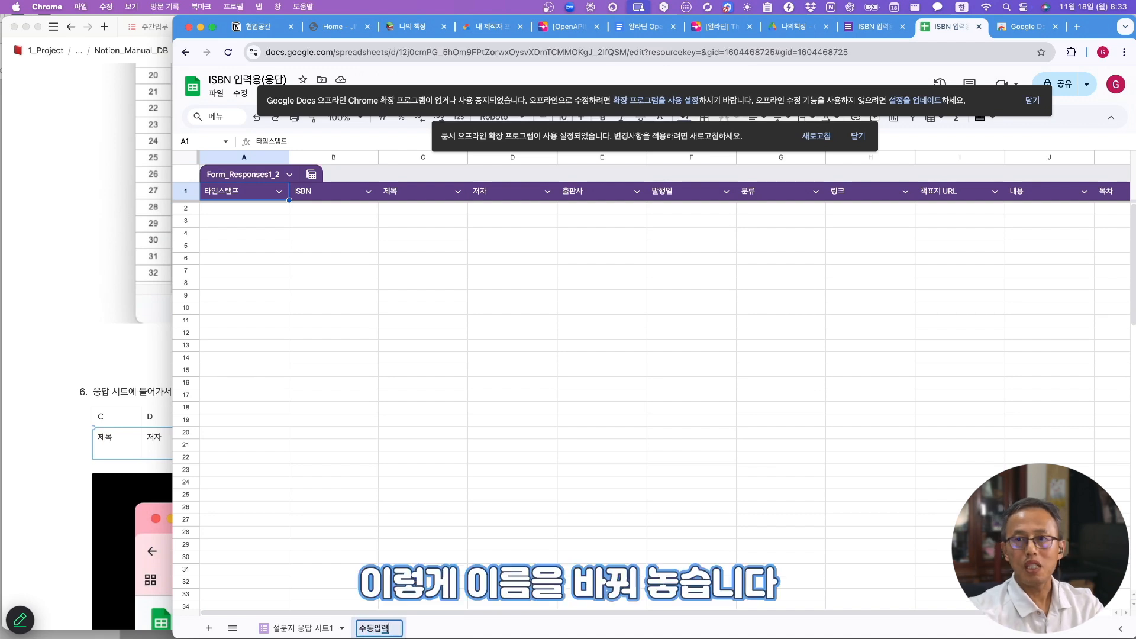
key(Return)
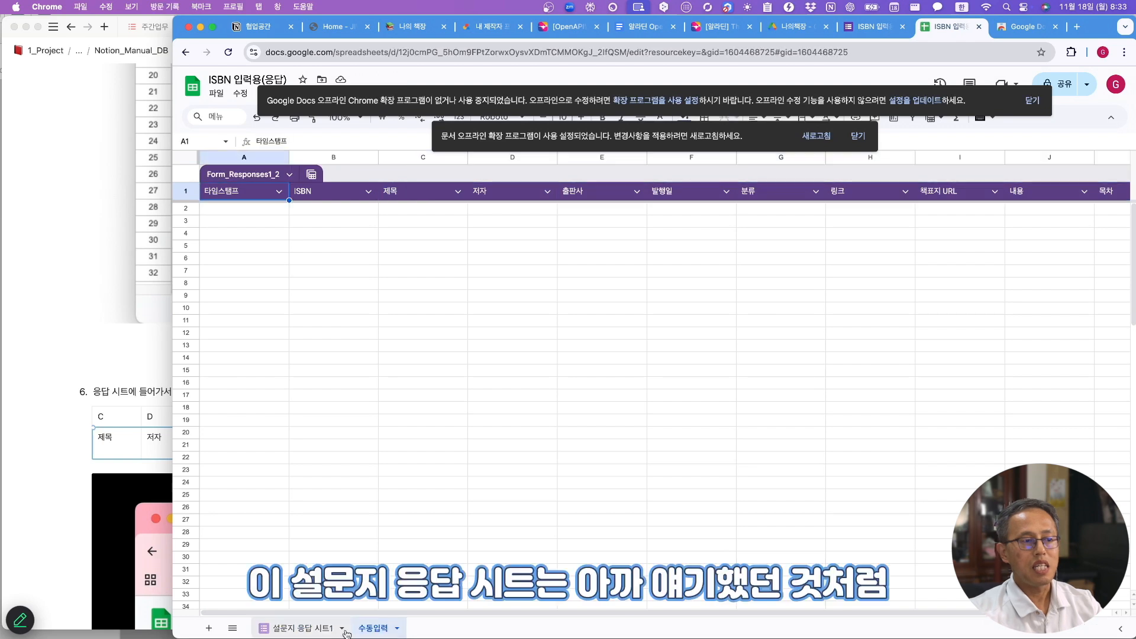
click(307, 631)
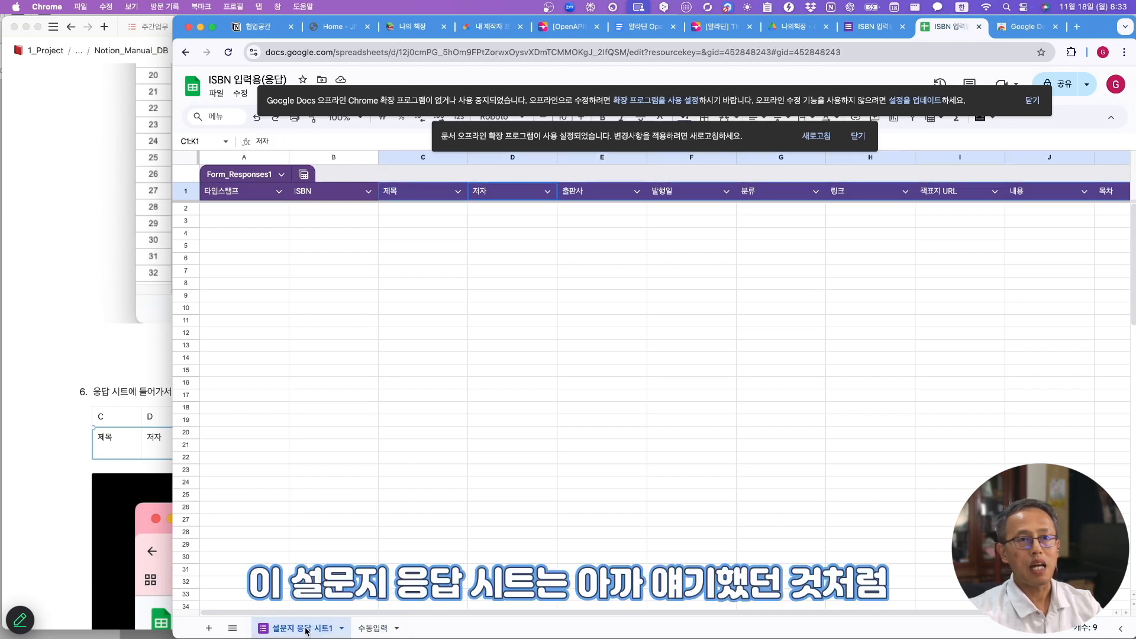
- Dismiss both notices, check the form's ISBN question, then select B2:B10 on 수동입력
click(1032, 100)
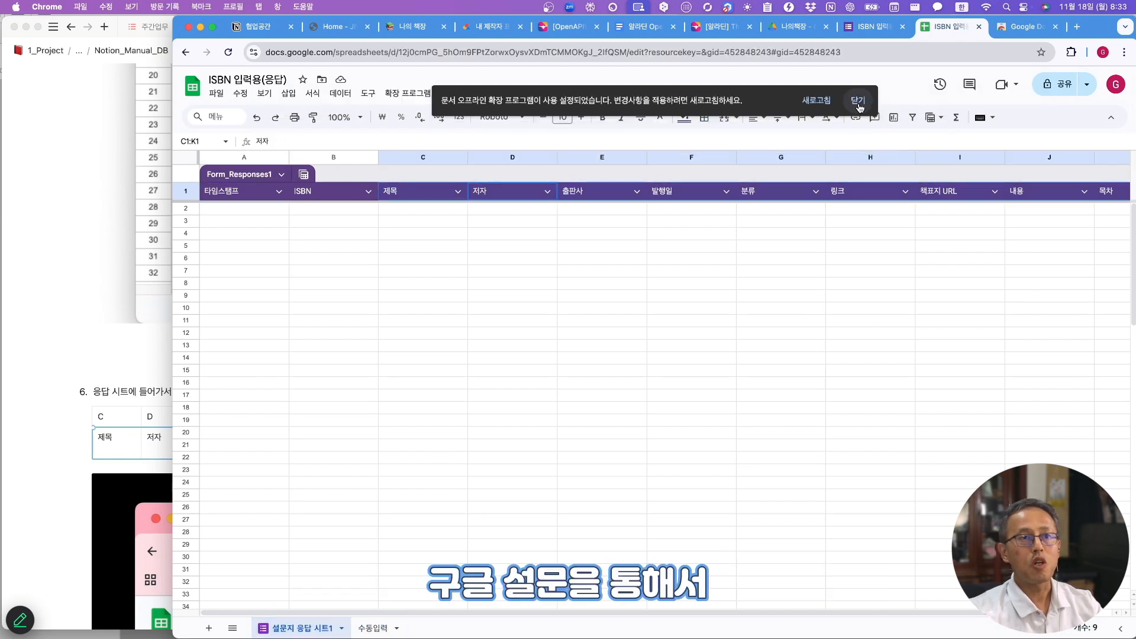
click(860, 102)
click(873, 28)
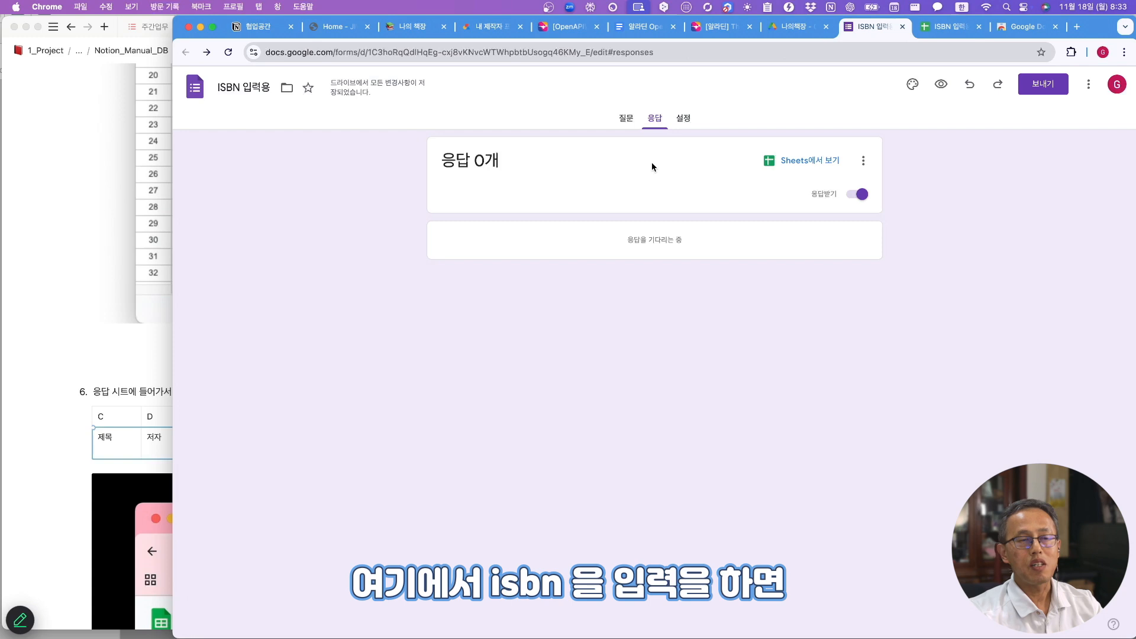
click(628, 118)
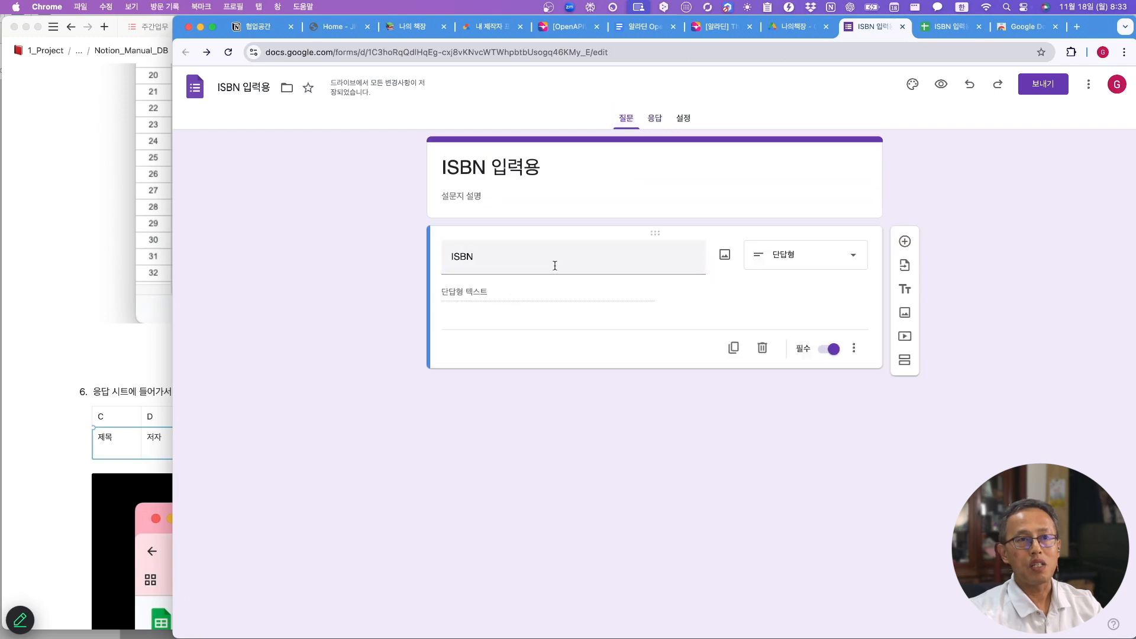
click(944, 27)
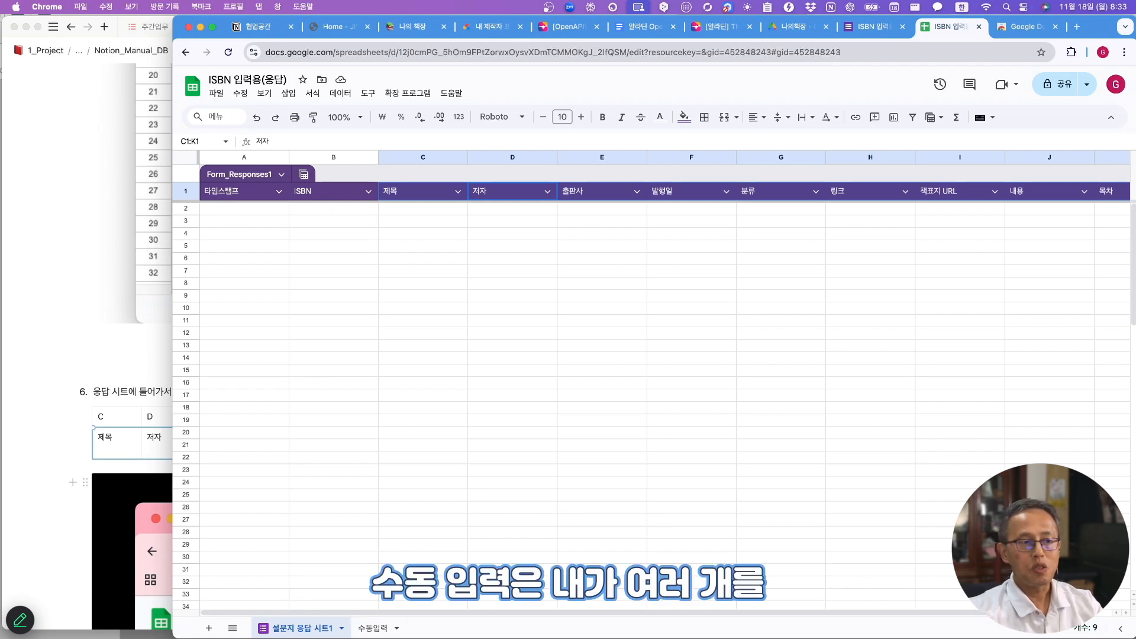
click(373, 628)
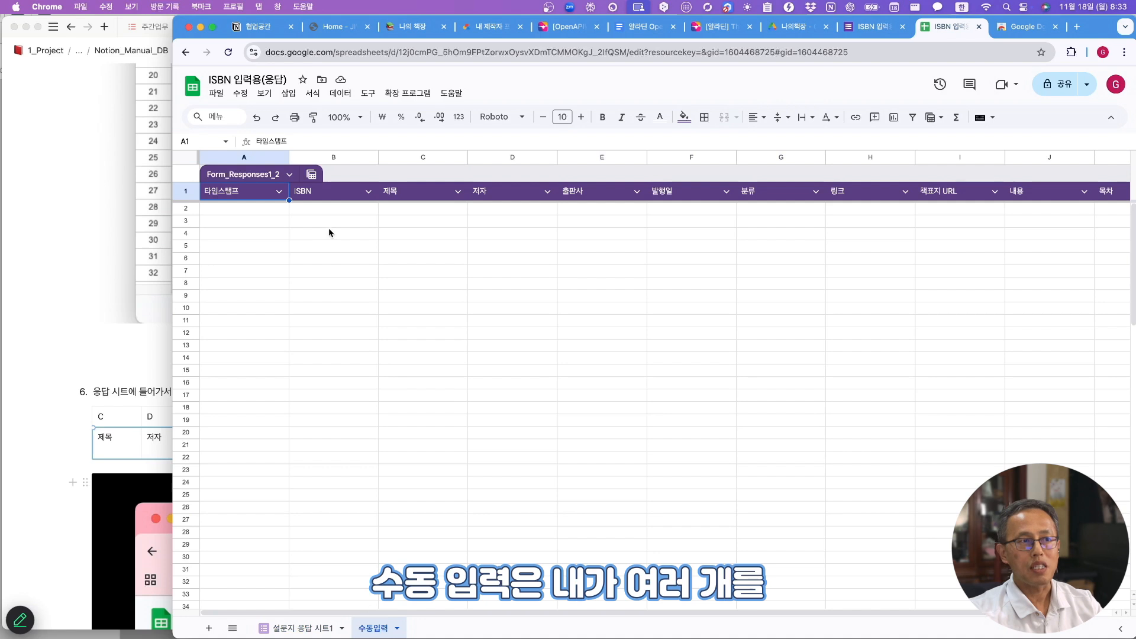
drag(318, 207, 299, 310)
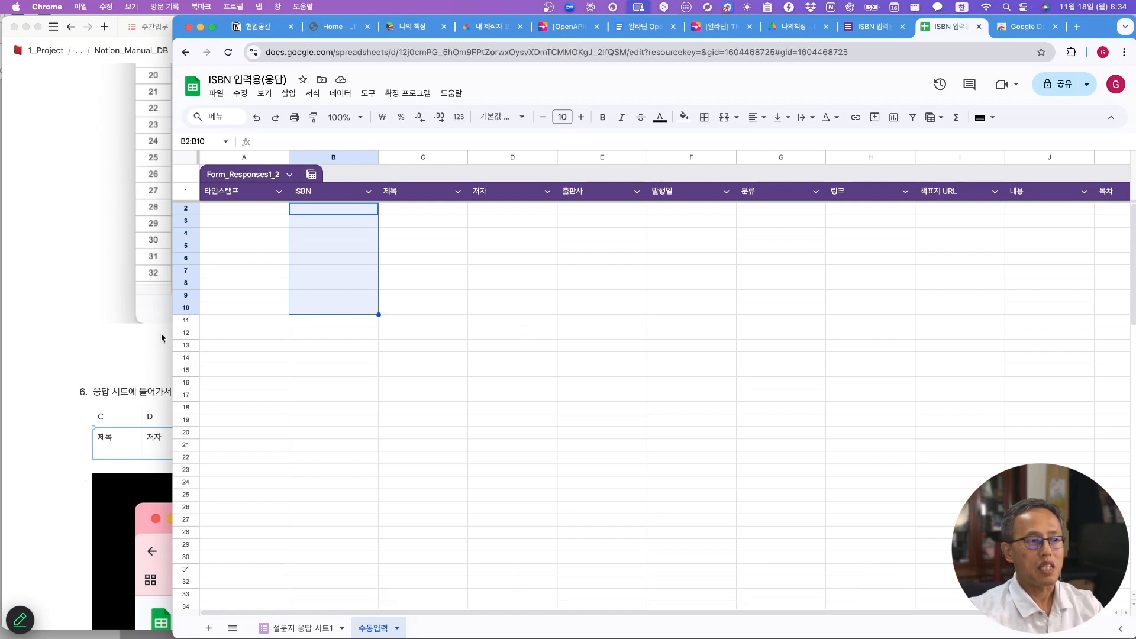
drag(172, 324, 393, 327)
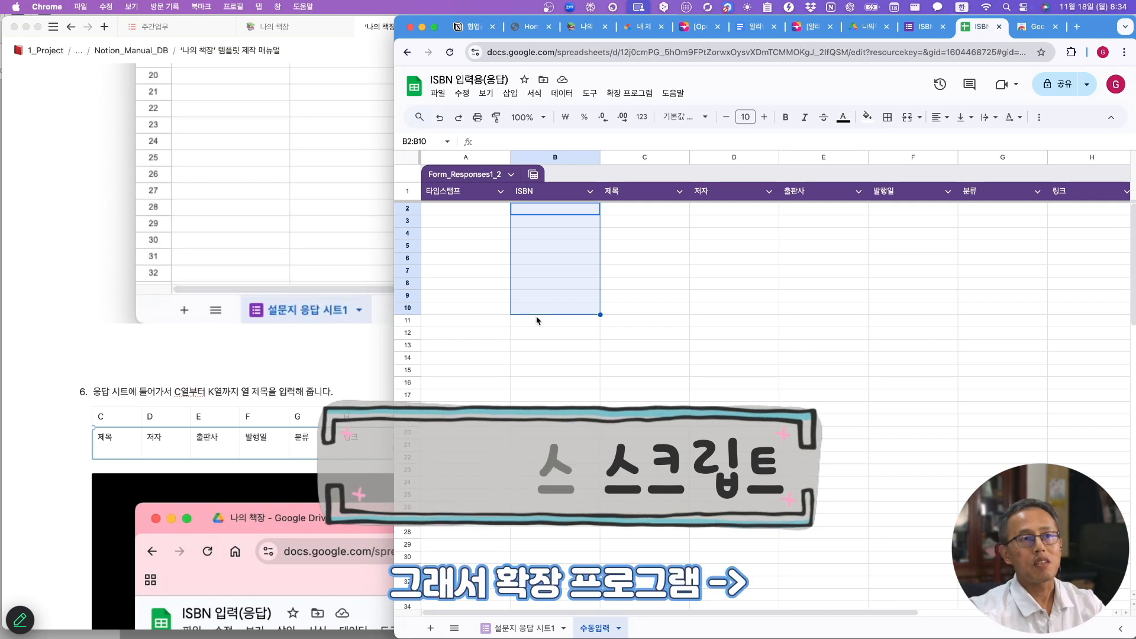
- Create an Apps Script project for the spreadsheet and delete the default myFunction code
click(629, 95)
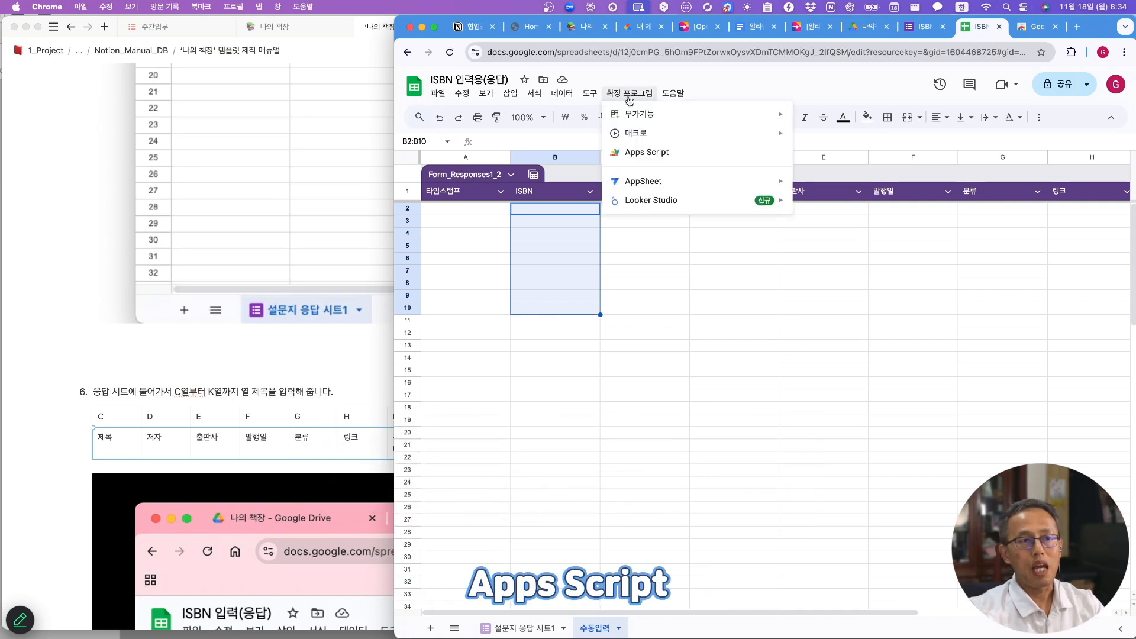
click(638, 151)
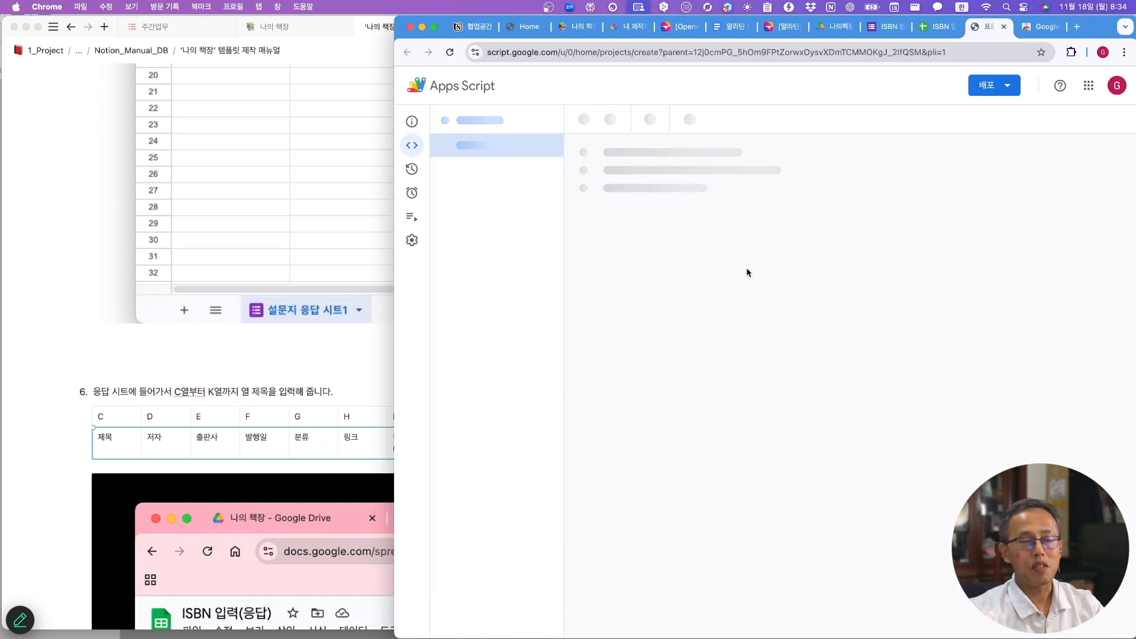
click(596, 194)
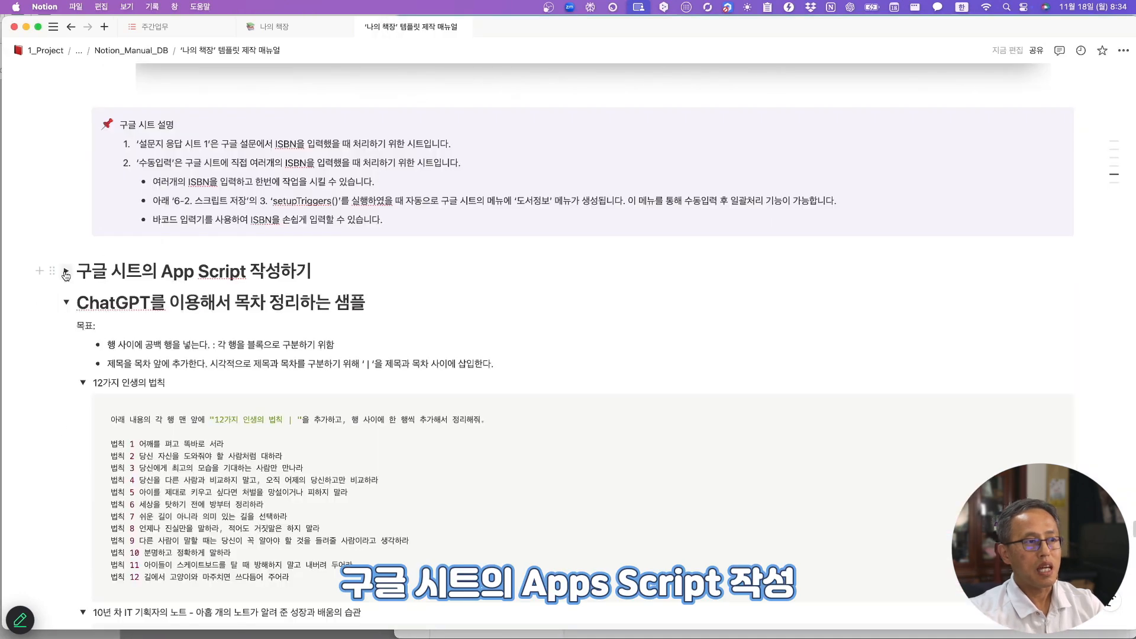
click(65, 271)
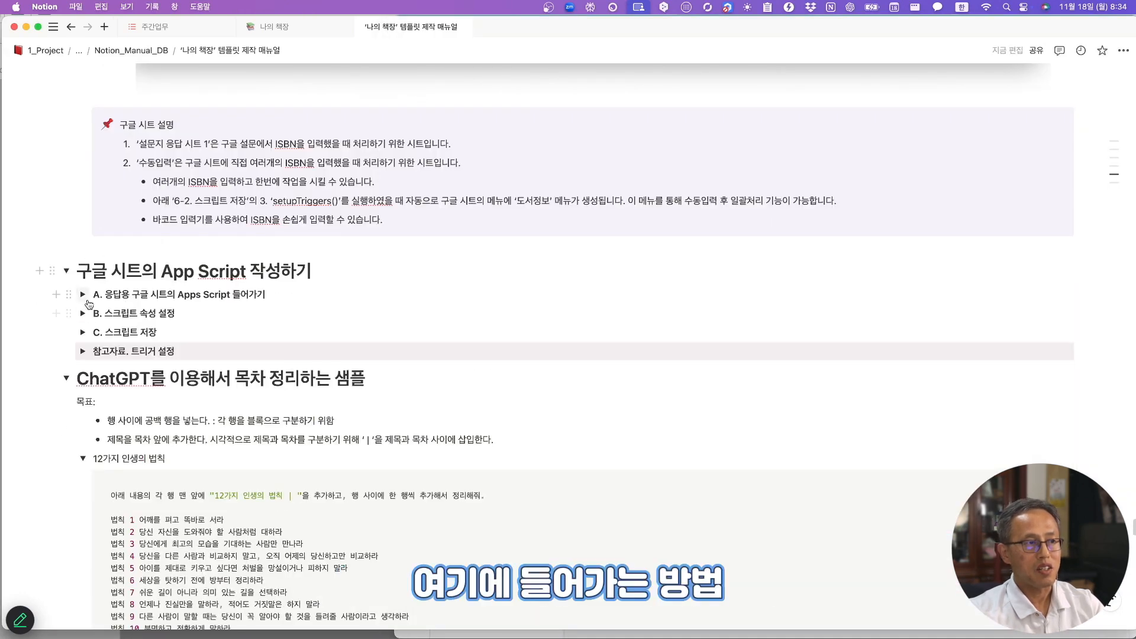
click(82, 294)
scroll(456, 398, down, 10)
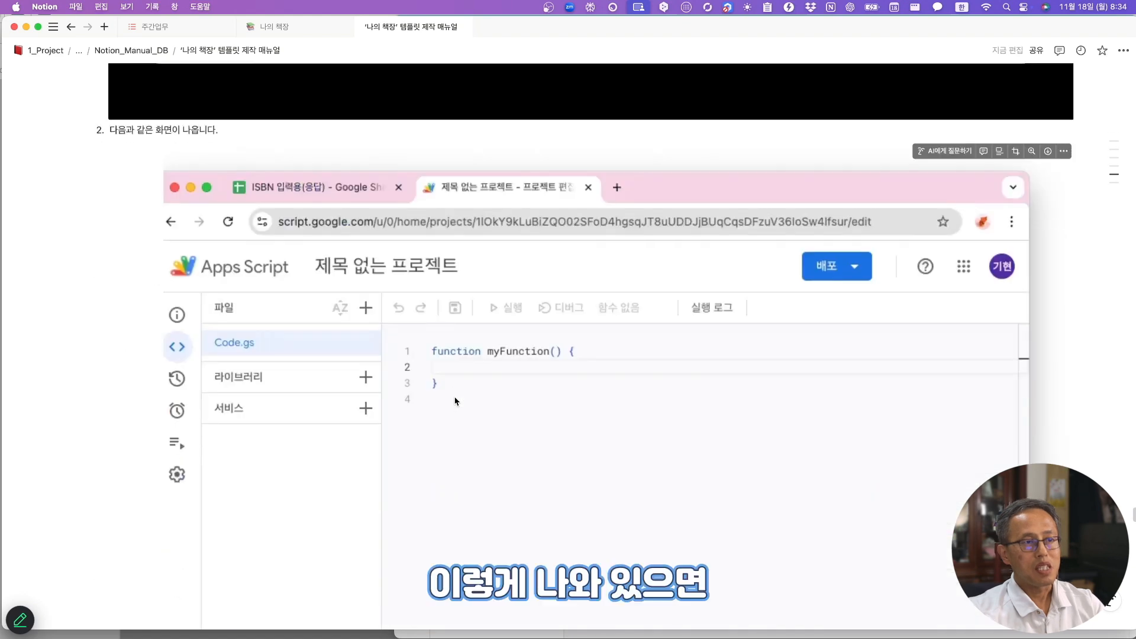
scroll(457, 401, down, 5)
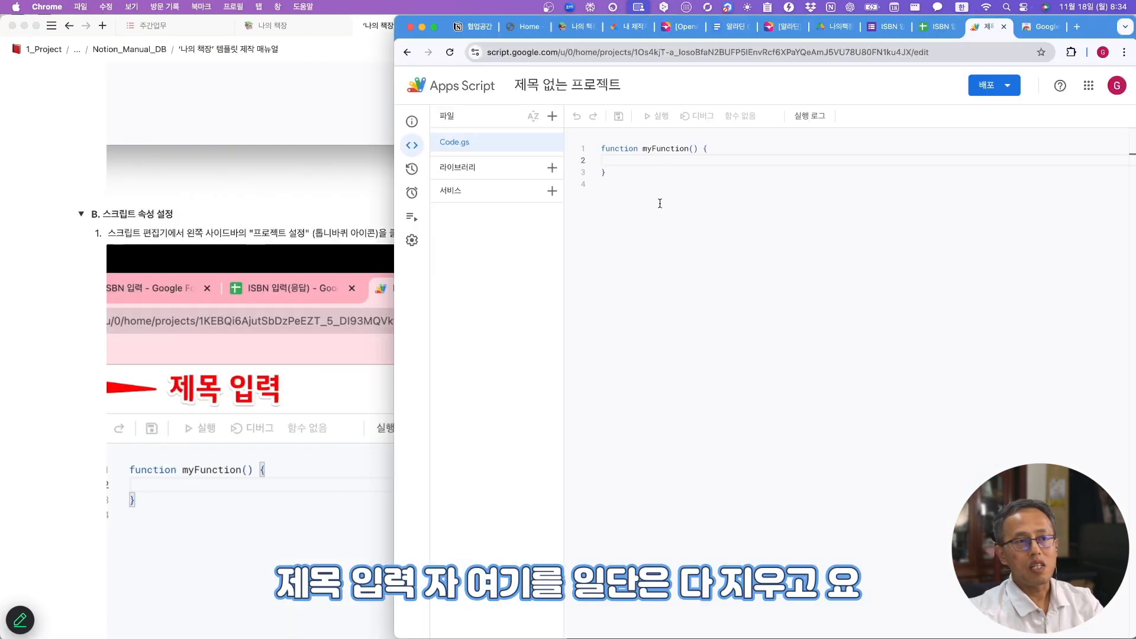
key(super+a)
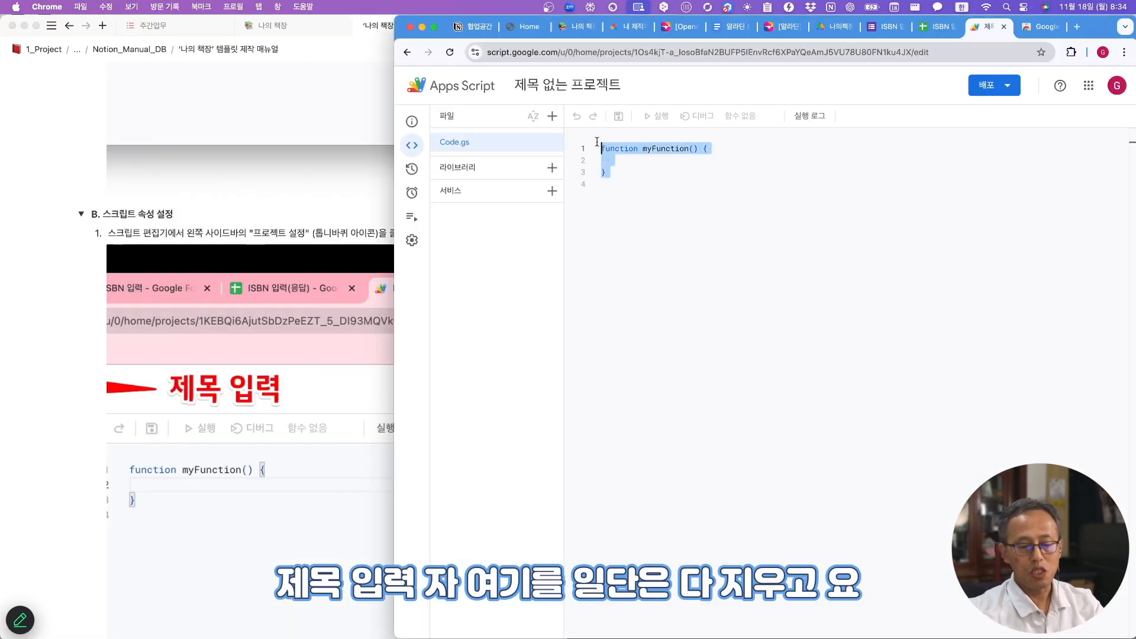
key(BackSpace)
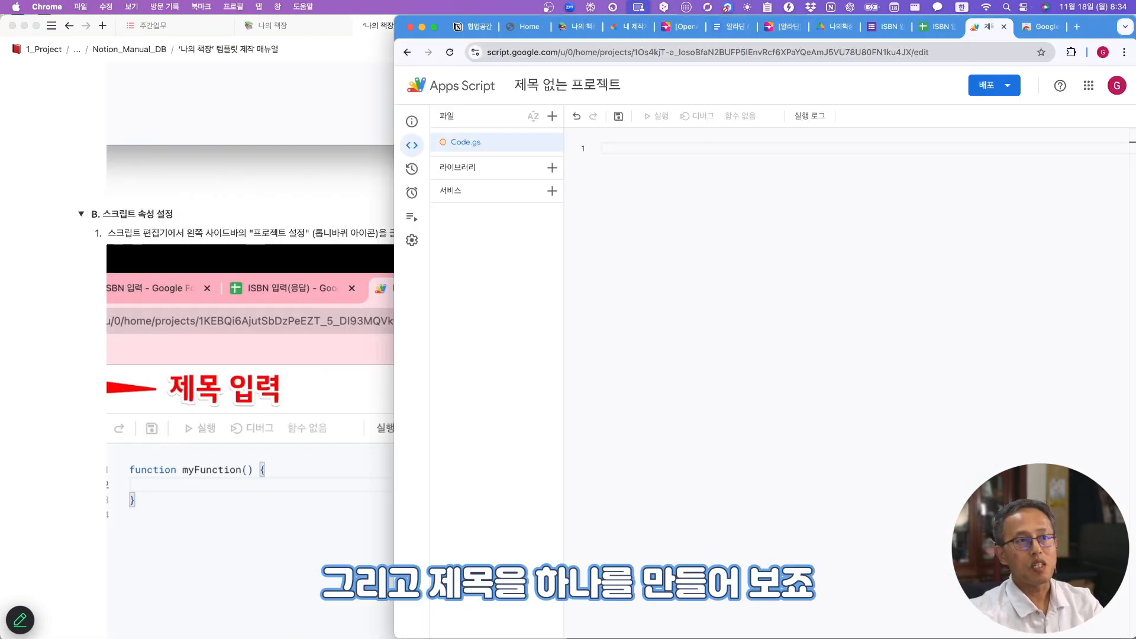
- Rename the untitled script project to MyLibrary
click(555, 87)
key(BackSpace)
text(ㅡㅛ)
key(BackSpace)
key(BackSpace)
key(Caps_Lock)
text(My)
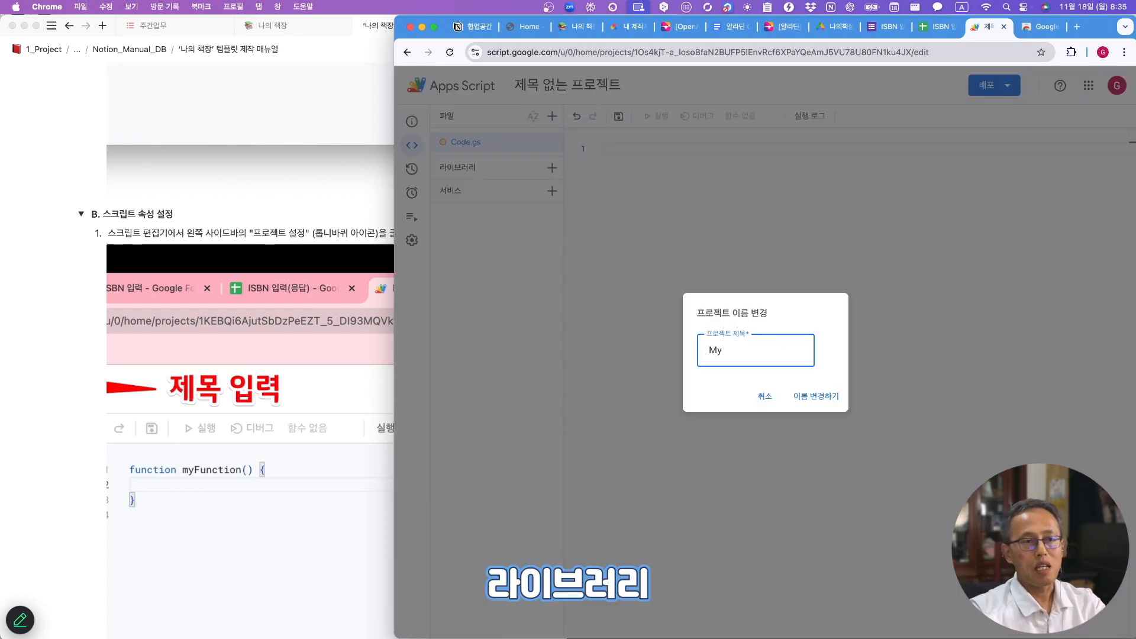
text(Library)
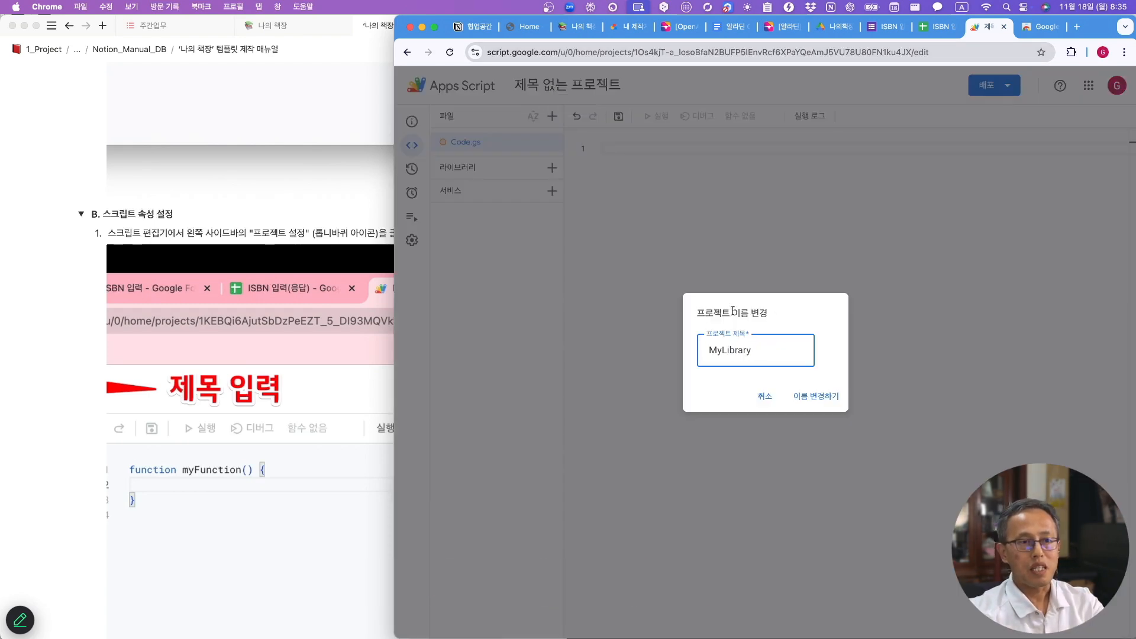
click(821, 401)
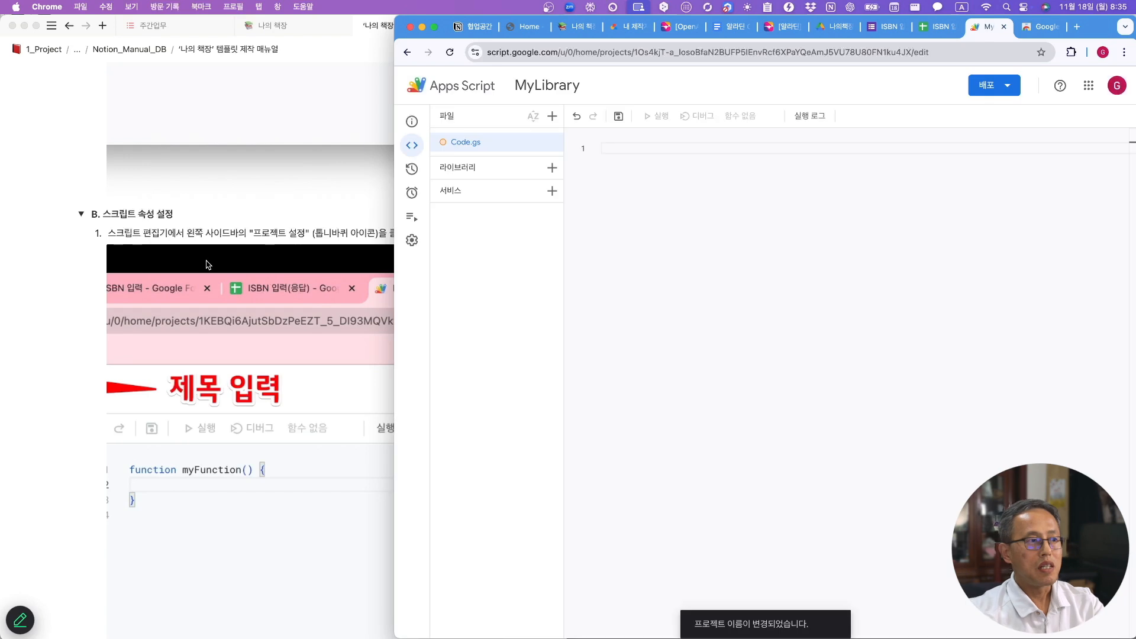
click(66, 395)
scroll(213, 414, down, 10)
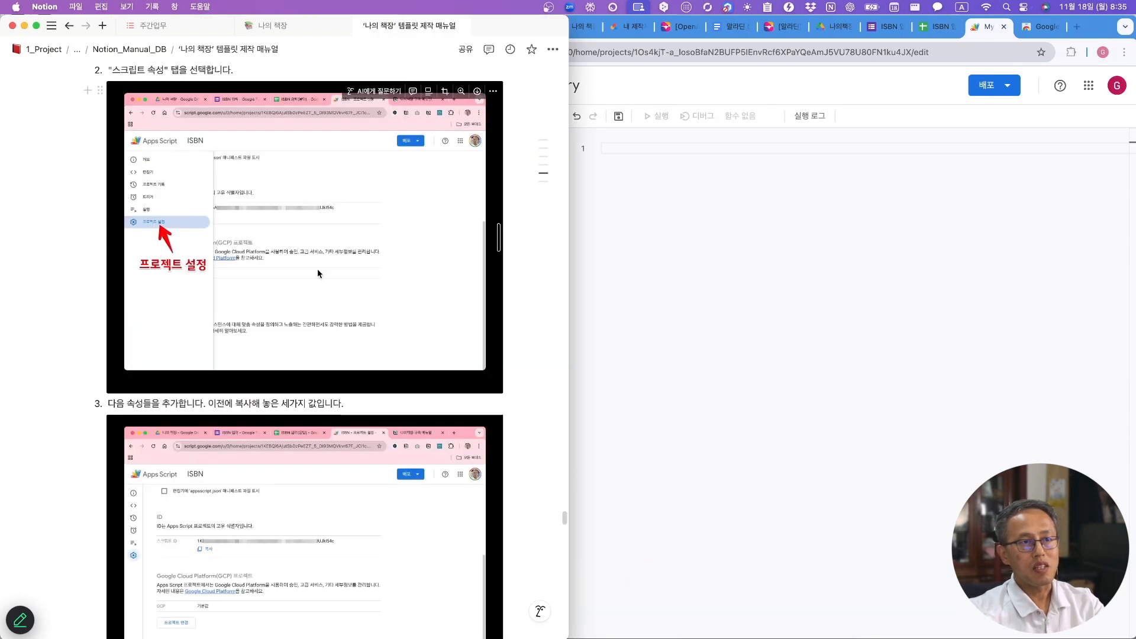
- Add three blank script property rows in the project settings
click(595, 254)
click(412, 240)
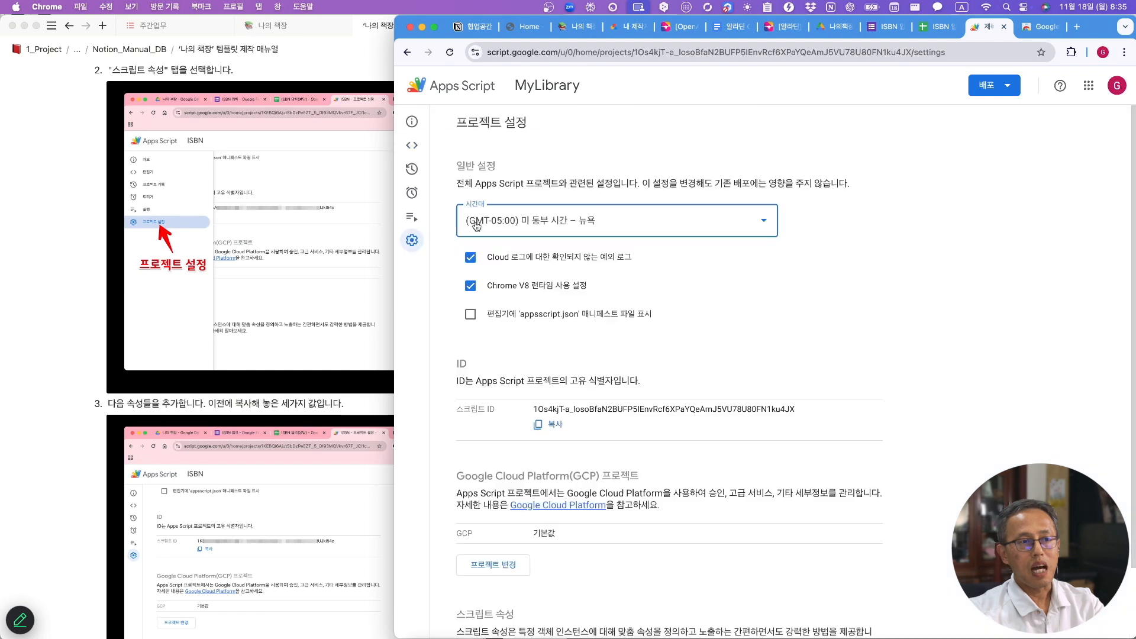
scroll(575, 604, down, 3)
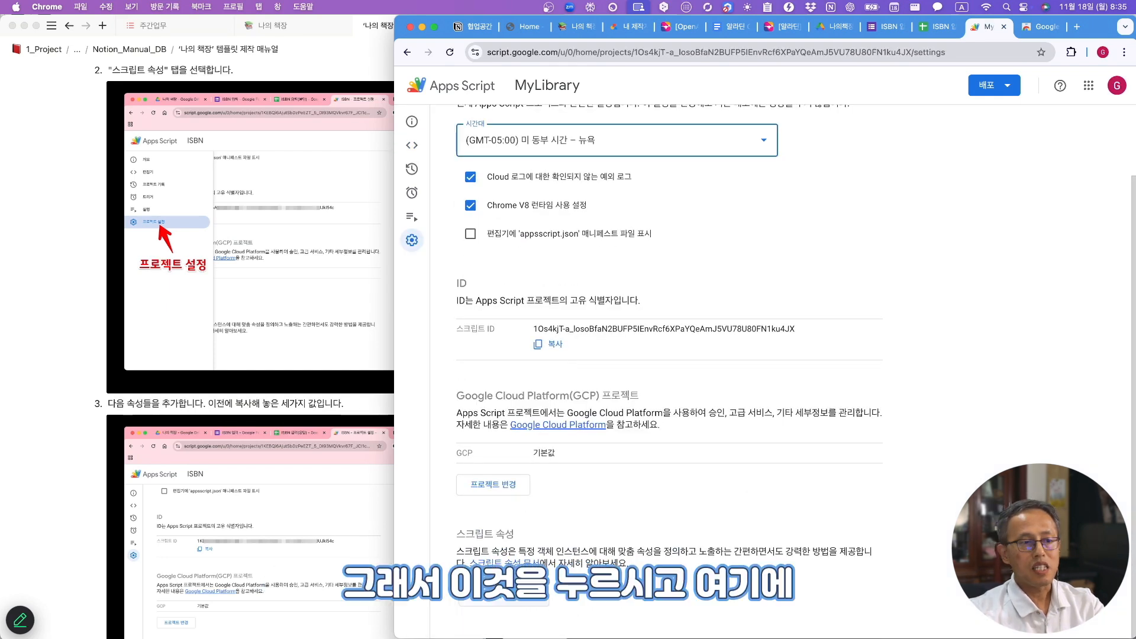
click(512, 601)
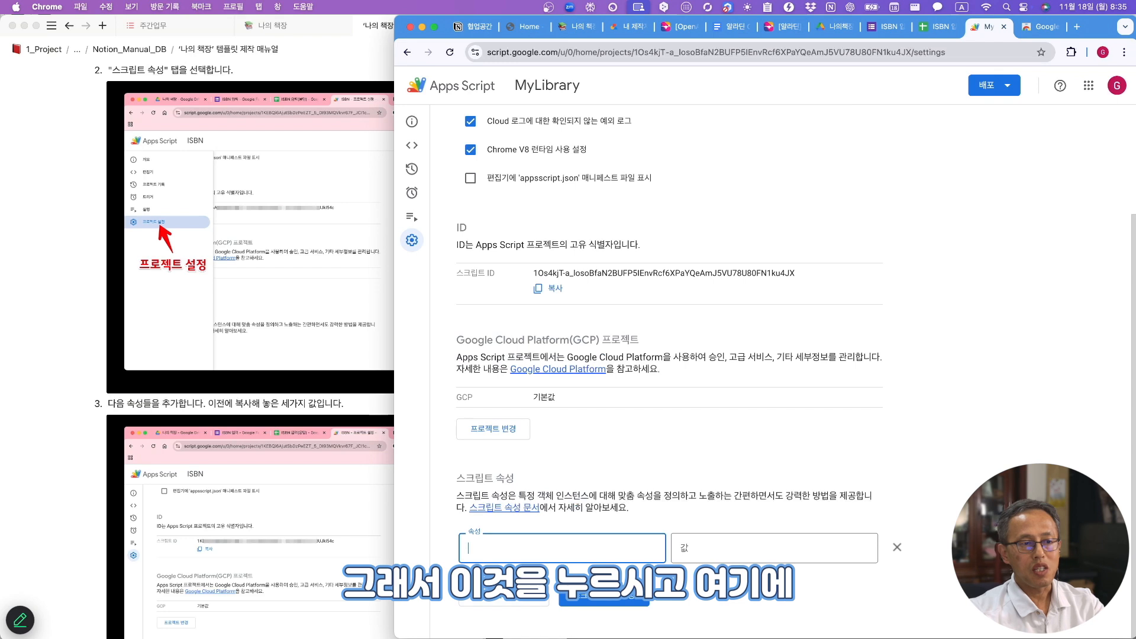
click(513, 600)
click(512, 601)
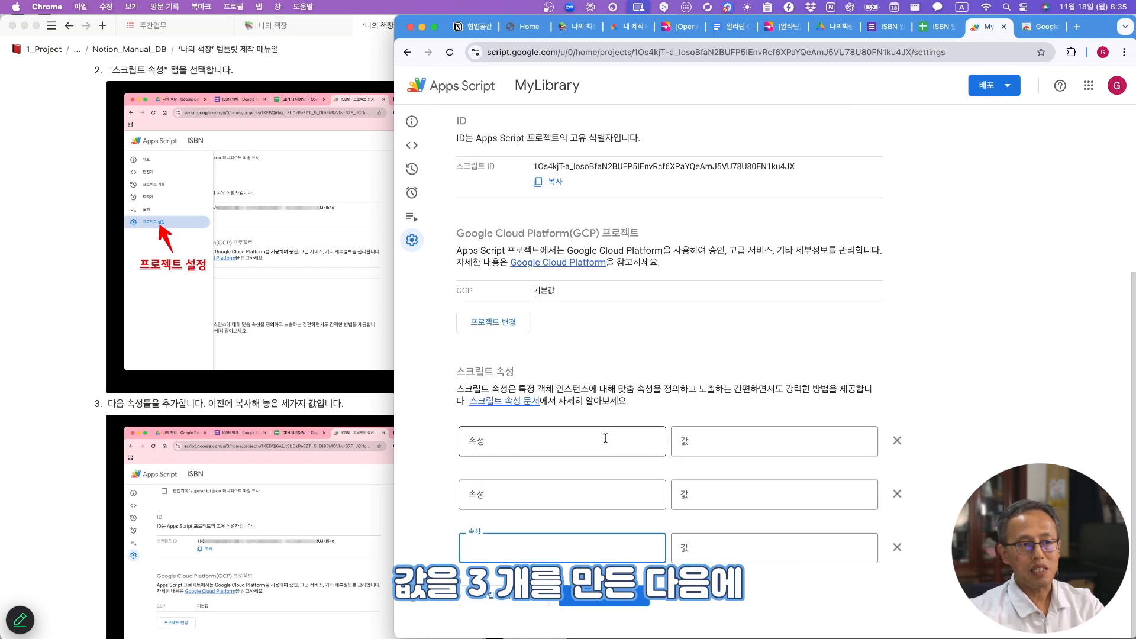
- Select the Notion API key value in the setup manual
click(38, 184)
scroll(38, 184, up, 10)
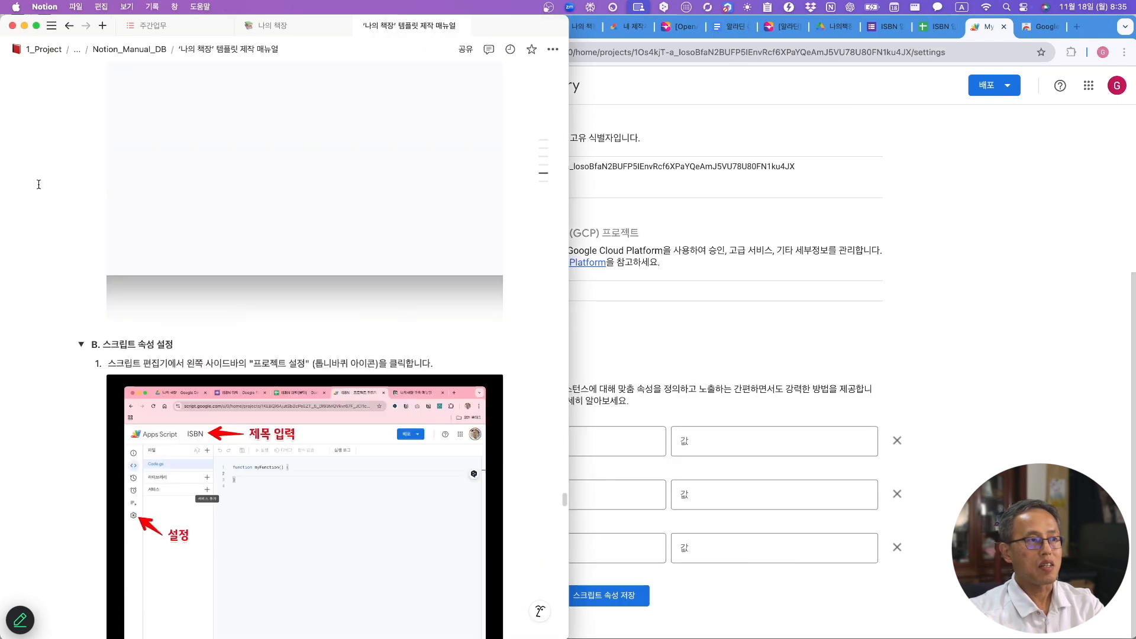
scroll(39, 184, up, 10)
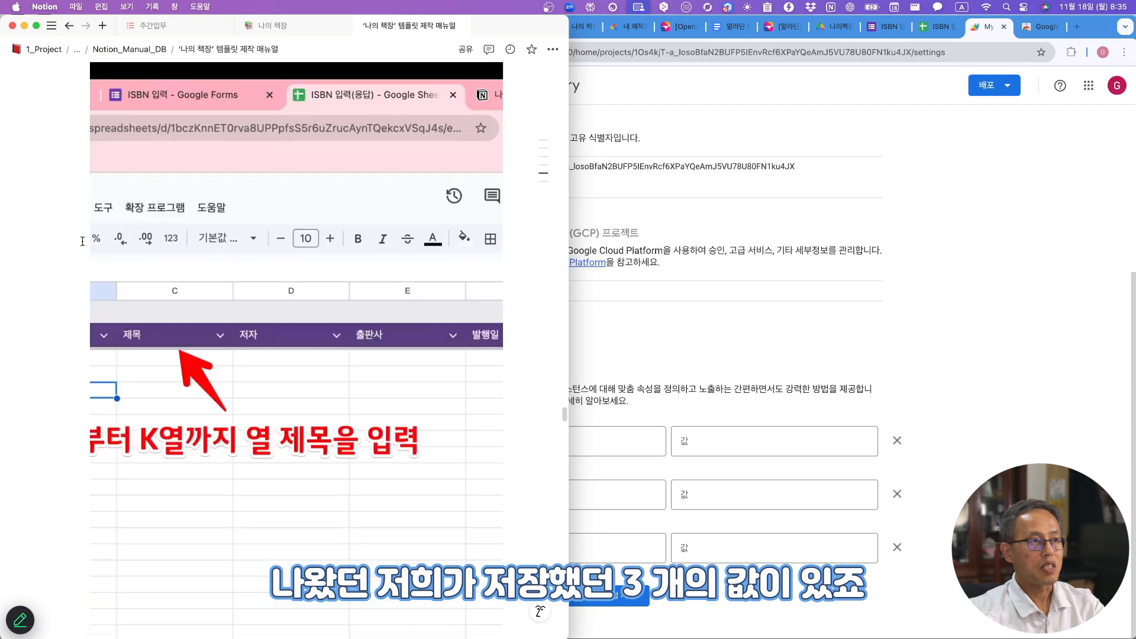
scroll(82, 241, up, 15)
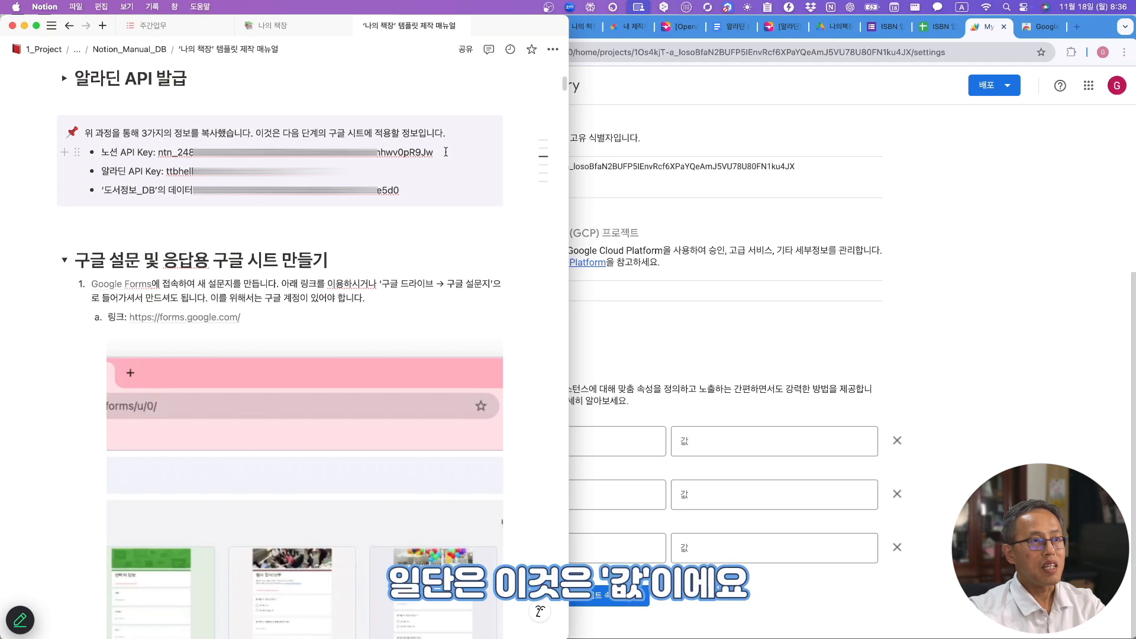
drag(434, 152, 158, 154)
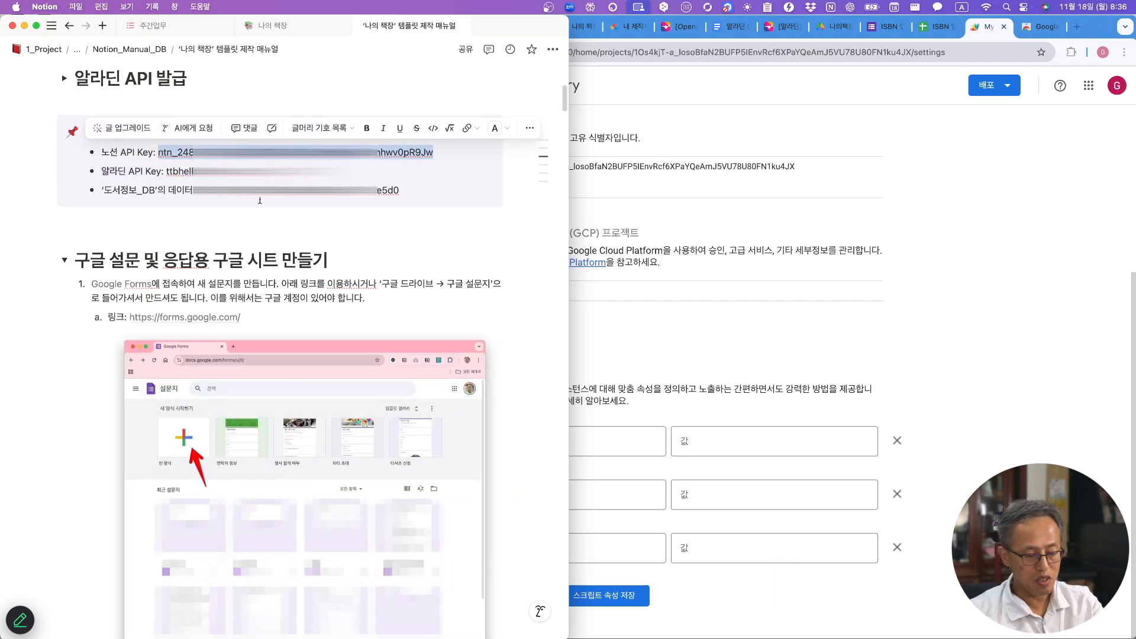
- Paste the Notion API key and database ID into the first and third property values
click(714, 452)
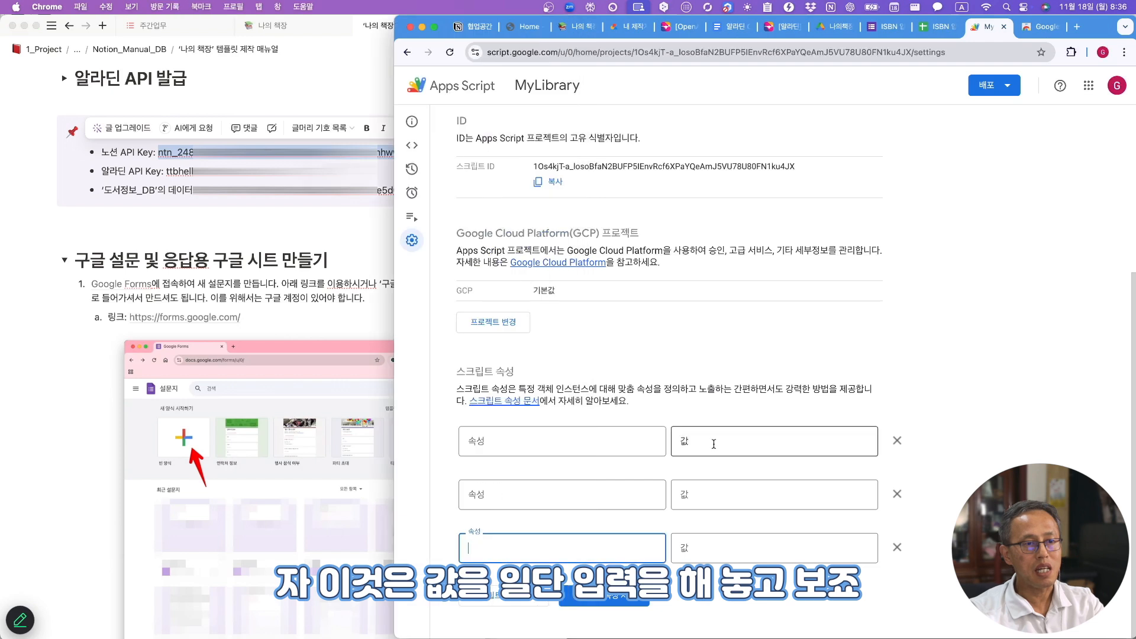
key(super+v)
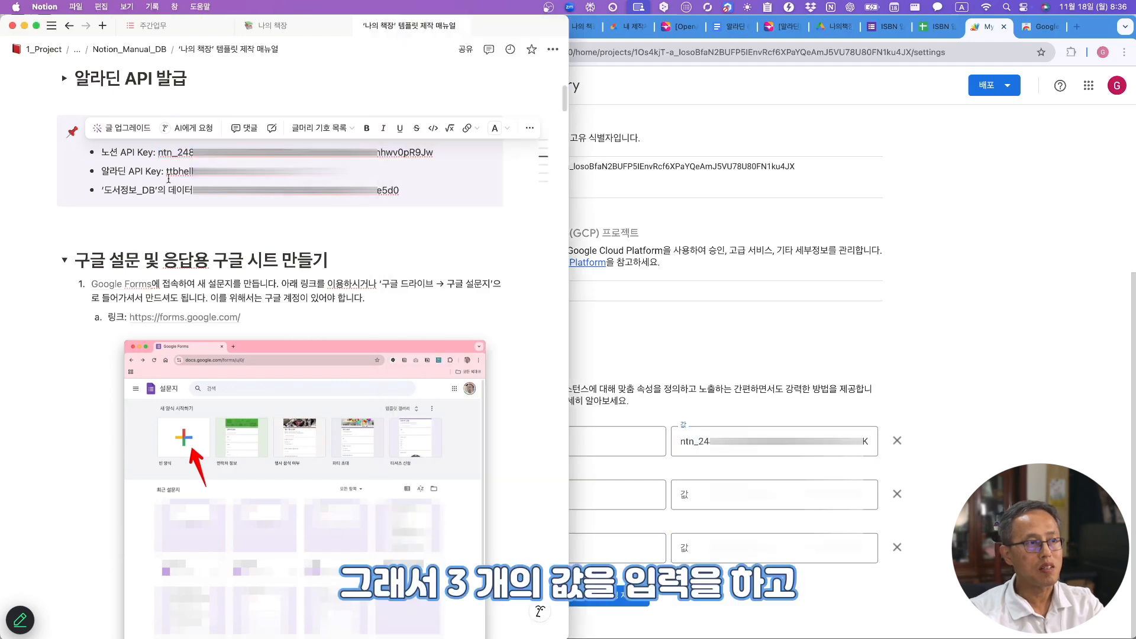
drag(193, 190, 400, 190)
click(700, 551)
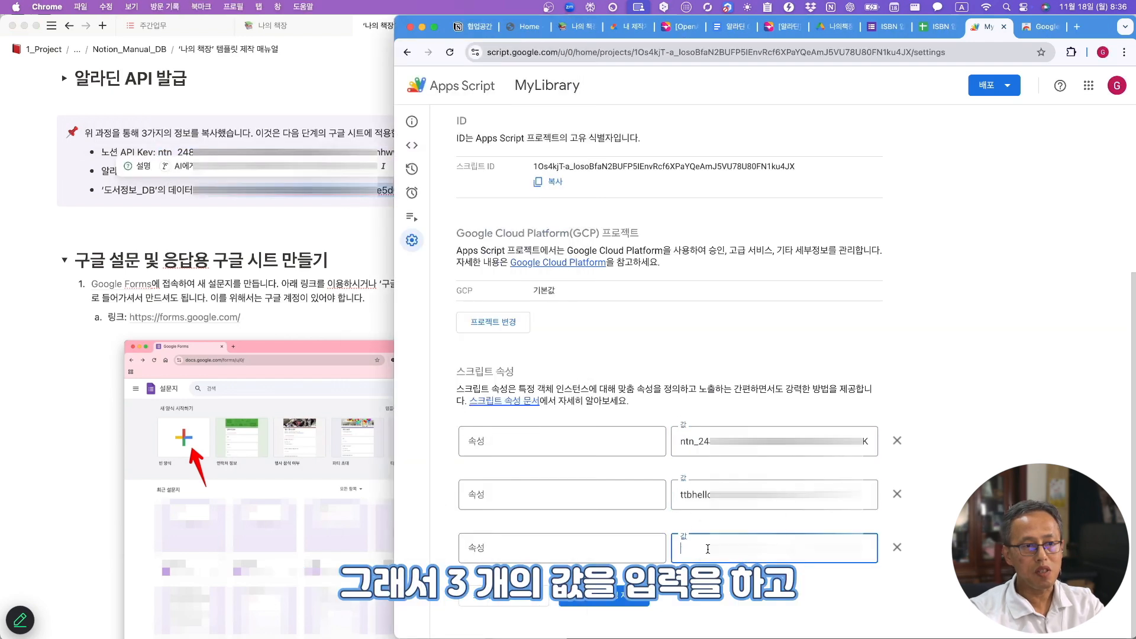
key(super+v)
- Name the first script property NOTION_API_KEY, copied from the manual
scroll(318, 251, down, 10)
scroll(319, 256, down, 15)
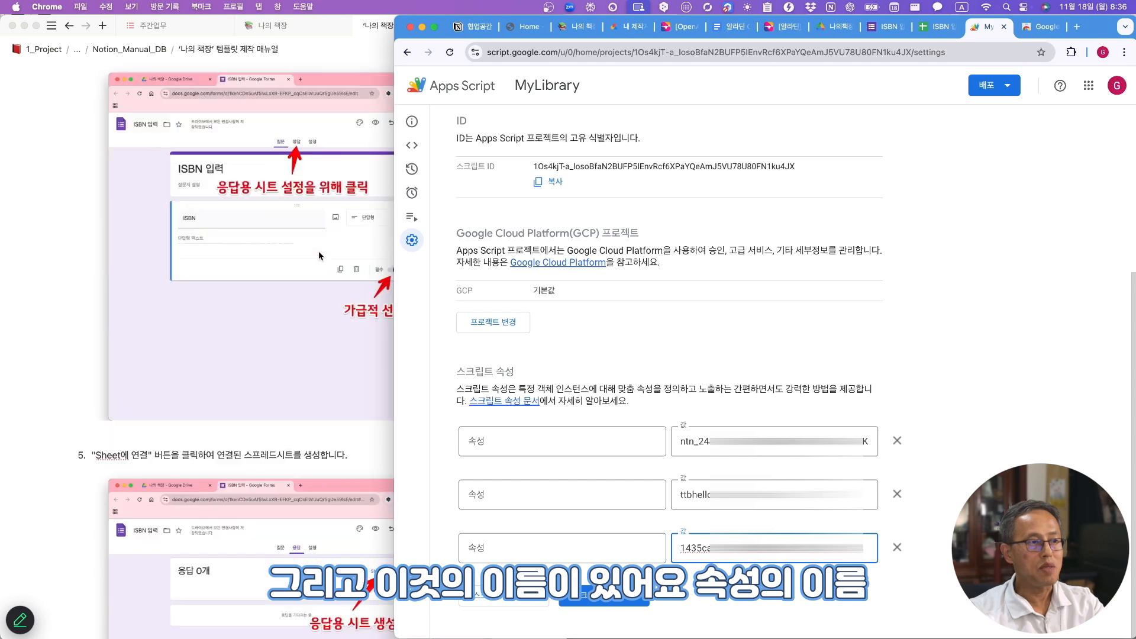
scroll(318, 256, down, 5)
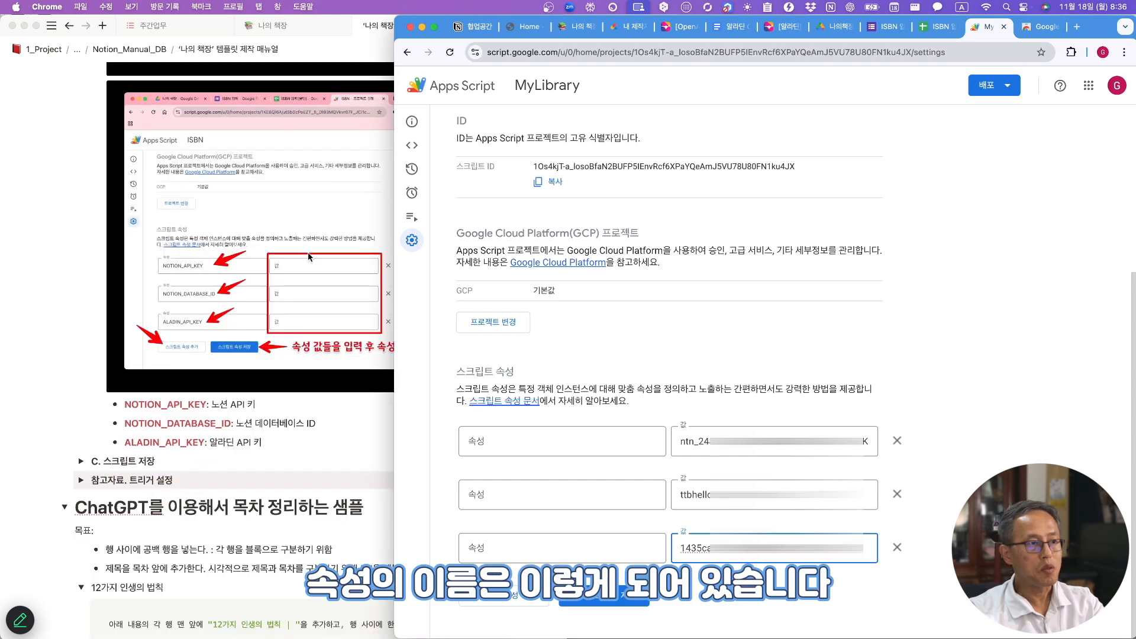
click(210, 413)
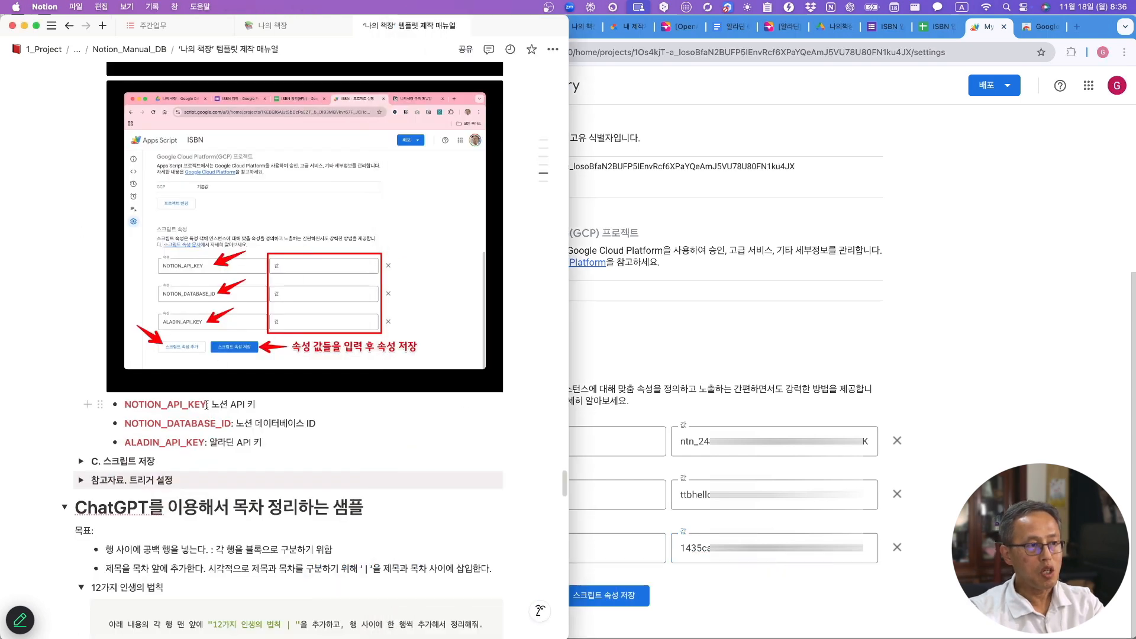
drag(175, 405, 123, 407)
key(super+c)
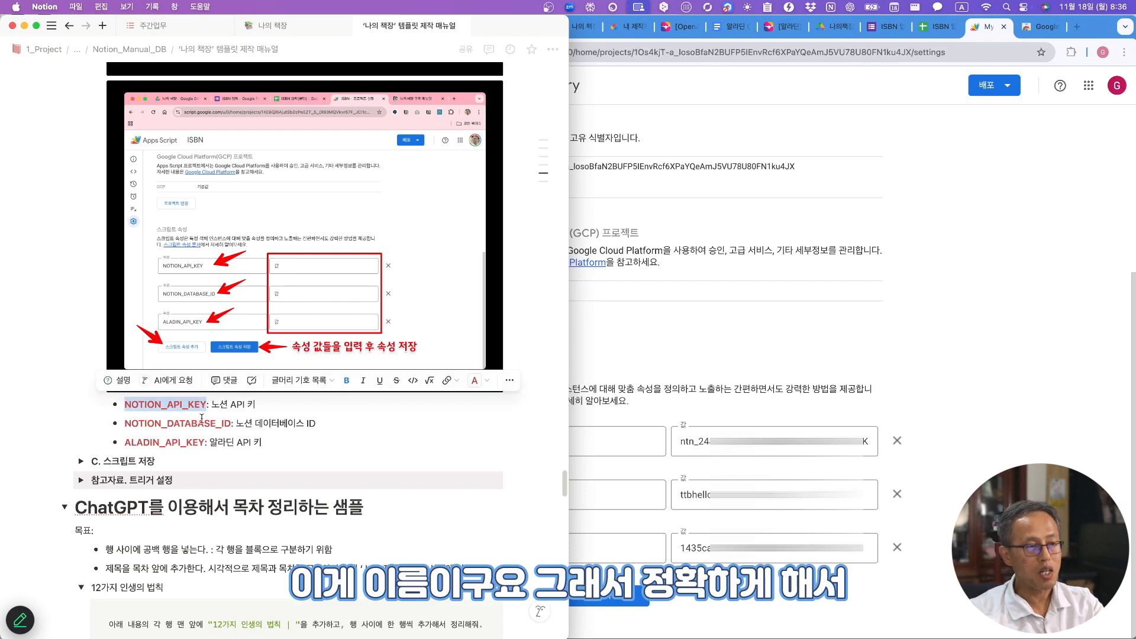
click(640, 470)
click(577, 438)
key(super+v)
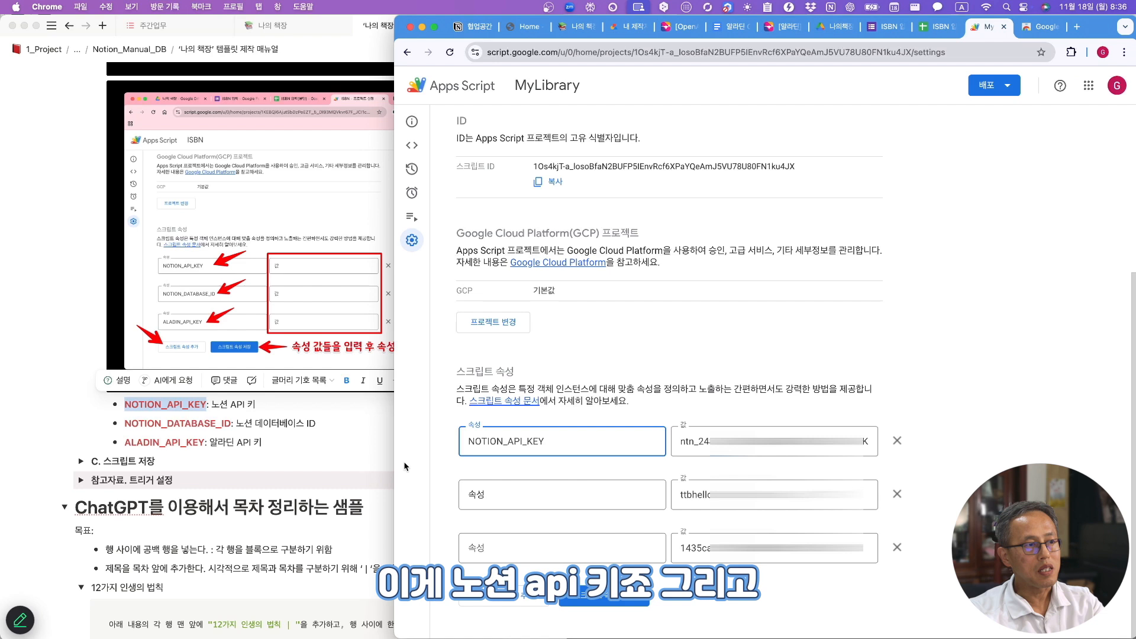
- Name the third and second properties NOTION_DATABASE_ID and ALADIN_API_KEY, then save
click(223, 433)
click(231, 424)
drag(231, 424, 124, 424)
key(super+c)
click(588, 545)
key(super+v)
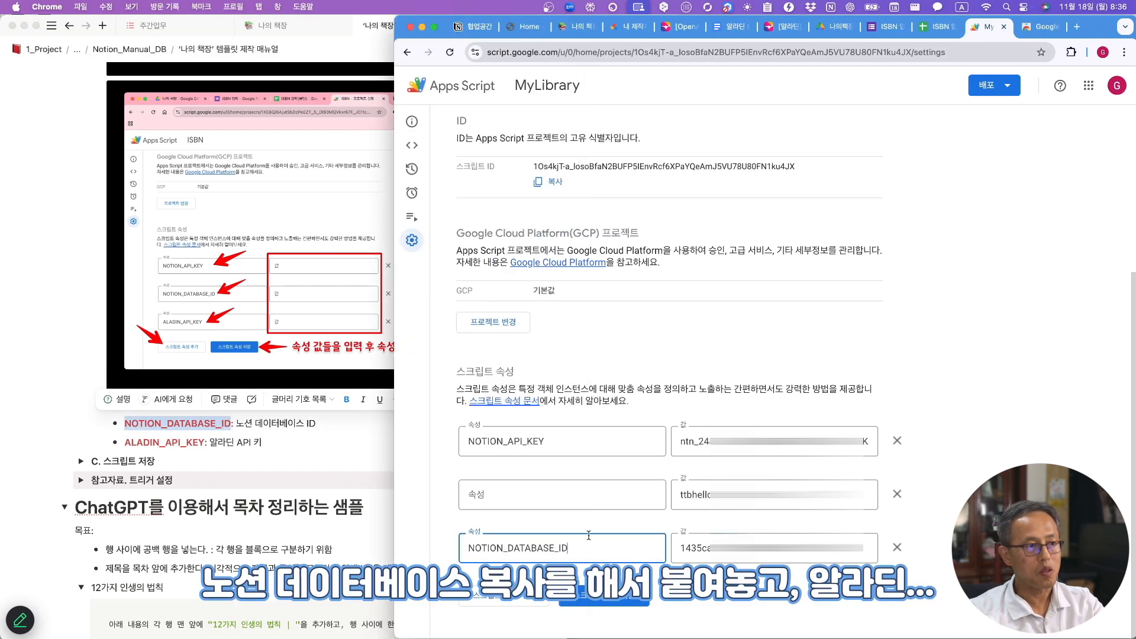
click(204, 445)
drag(204, 443, 124, 443)
key(super+c)
click(616, 498)
key(super+v)
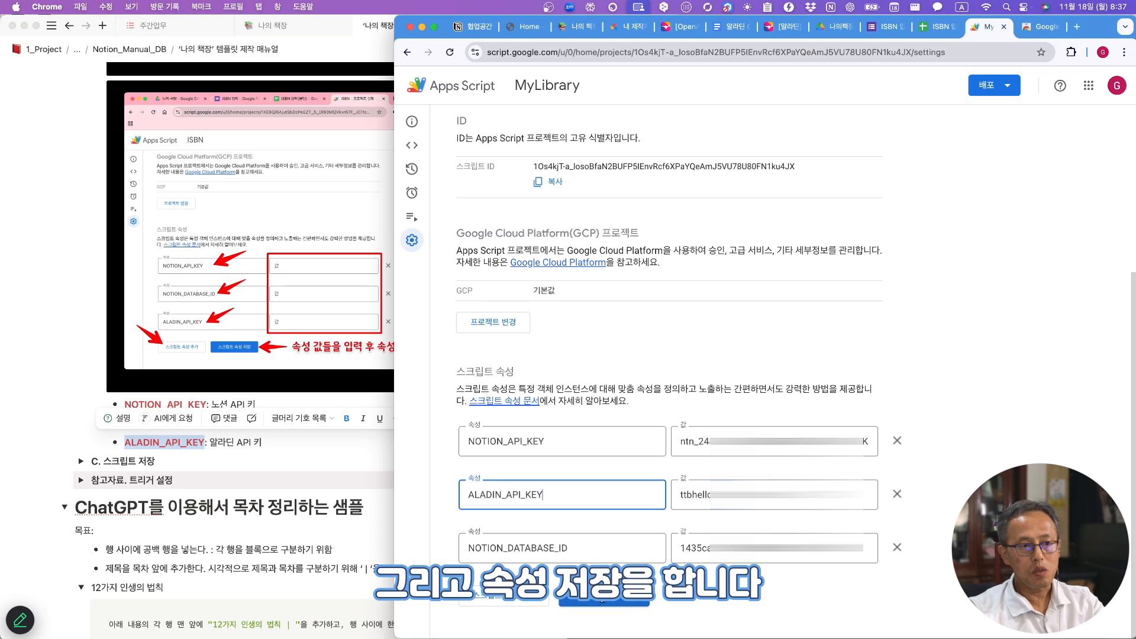
click(622, 603)
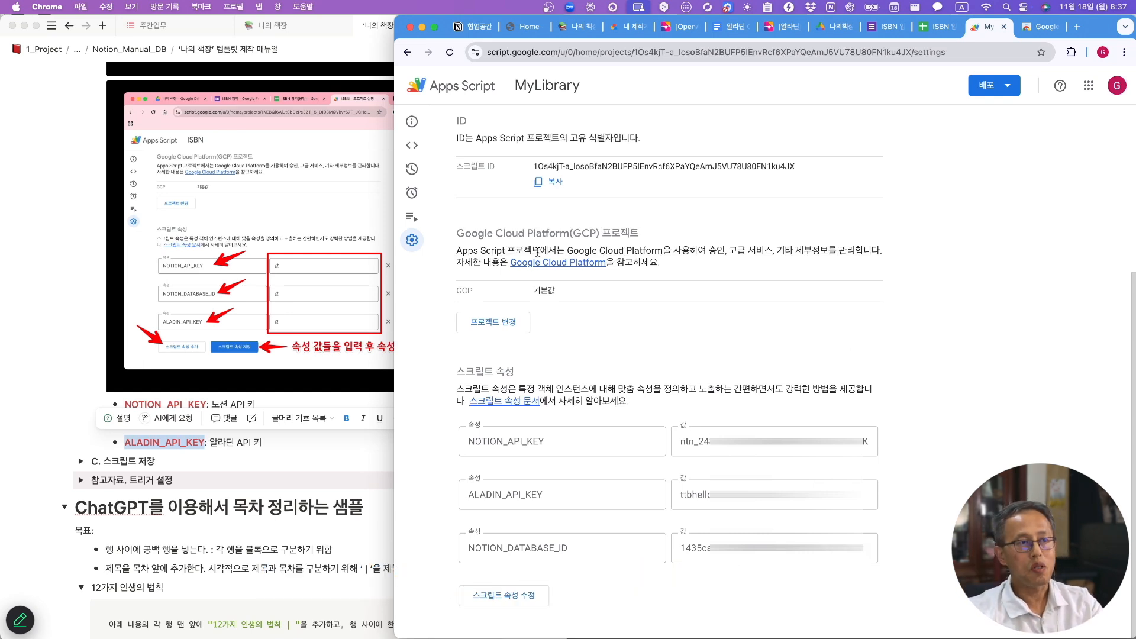
- Open the Apps Script editor and expand the manual's 'C. 스크립트 저장' section in Notion
click(439, 149)
click(81, 462)
click(81, 462)
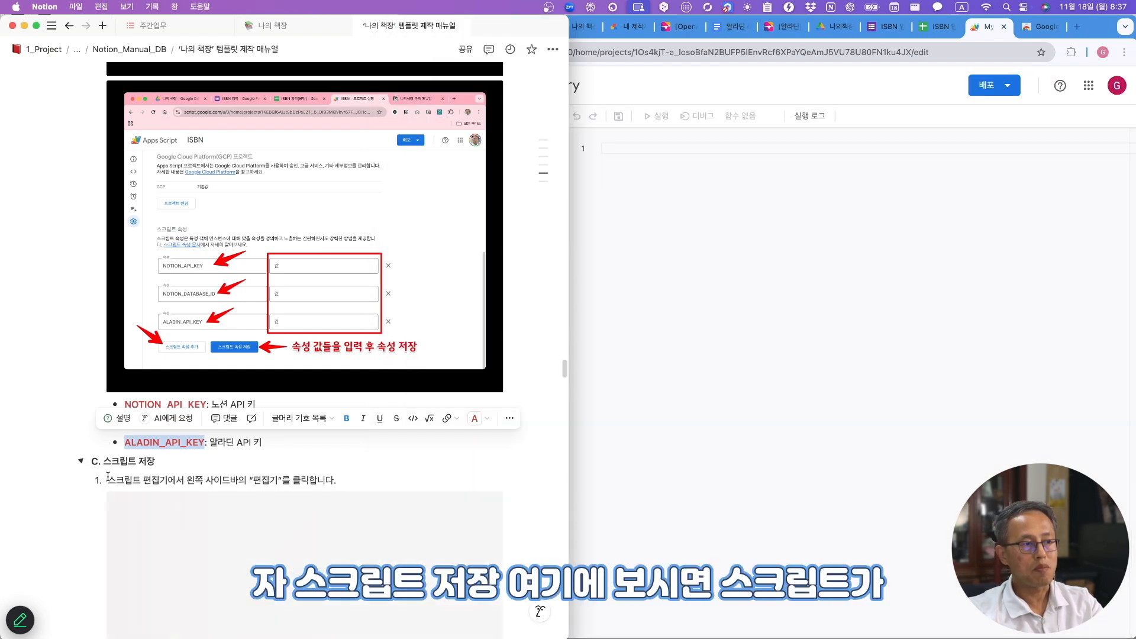
scroll(141, 507, down, 6)
scroll(142, 507, down, 4)
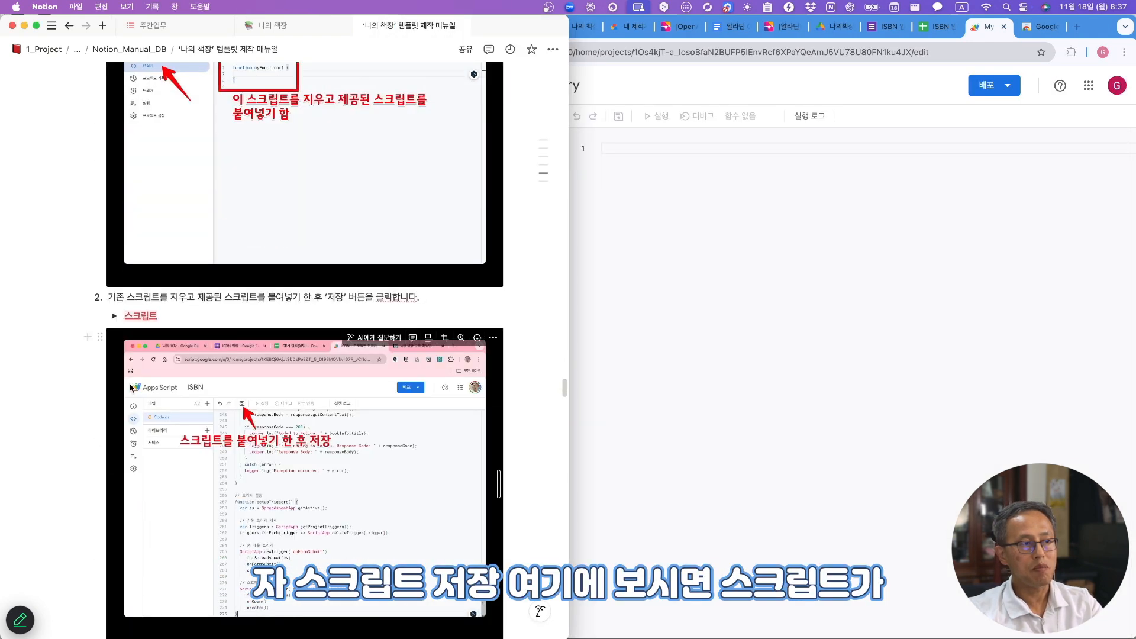
- Expand the 스크립트 toggle and copy its full JavaScript code for the Apps Script editor
click(113, 317)
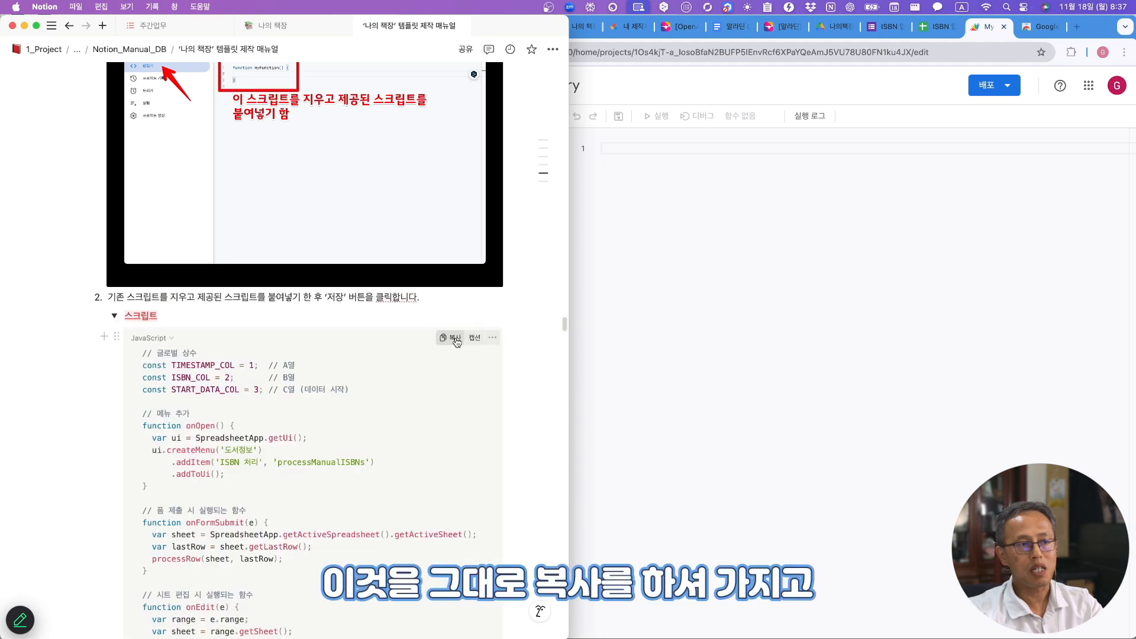
click(456, 338)
click(698, 276)
- Paste the script into Code.gs, save it, and select setupTriggers as the function to run
key(super+v)
click(618, 117)
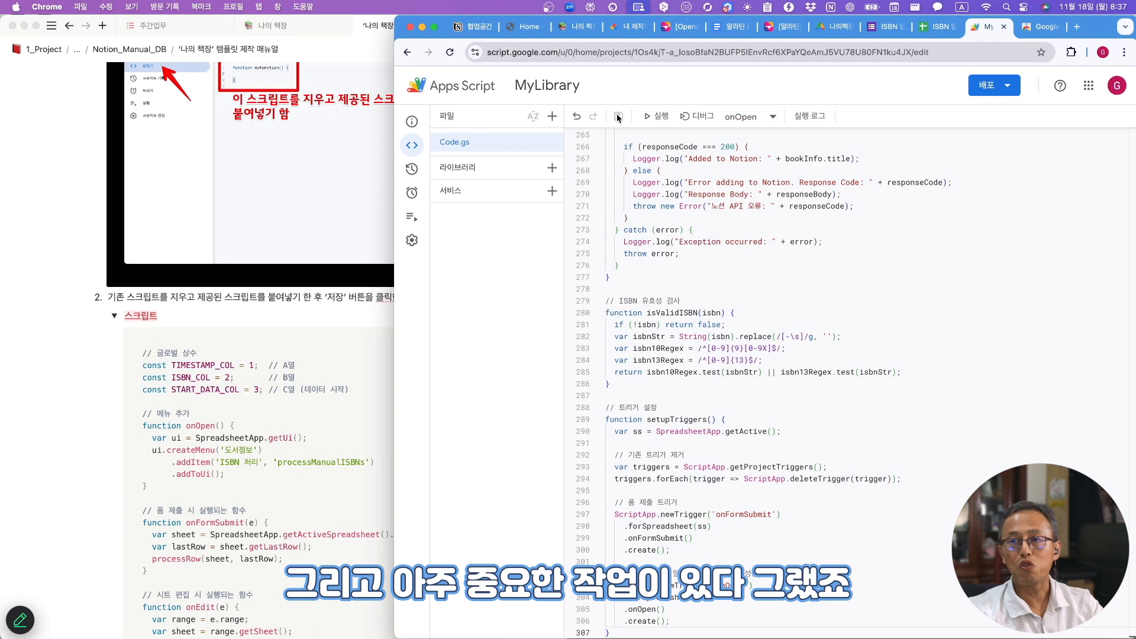
click(773, 120)
scroll(774, 199, down, 2)
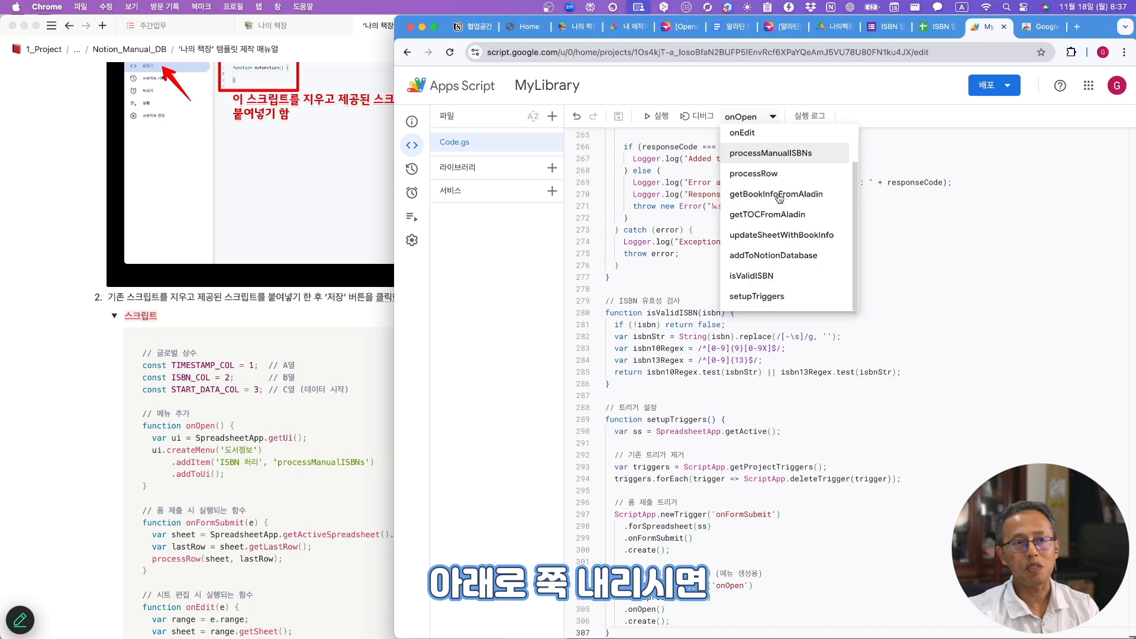
click(771, 299)
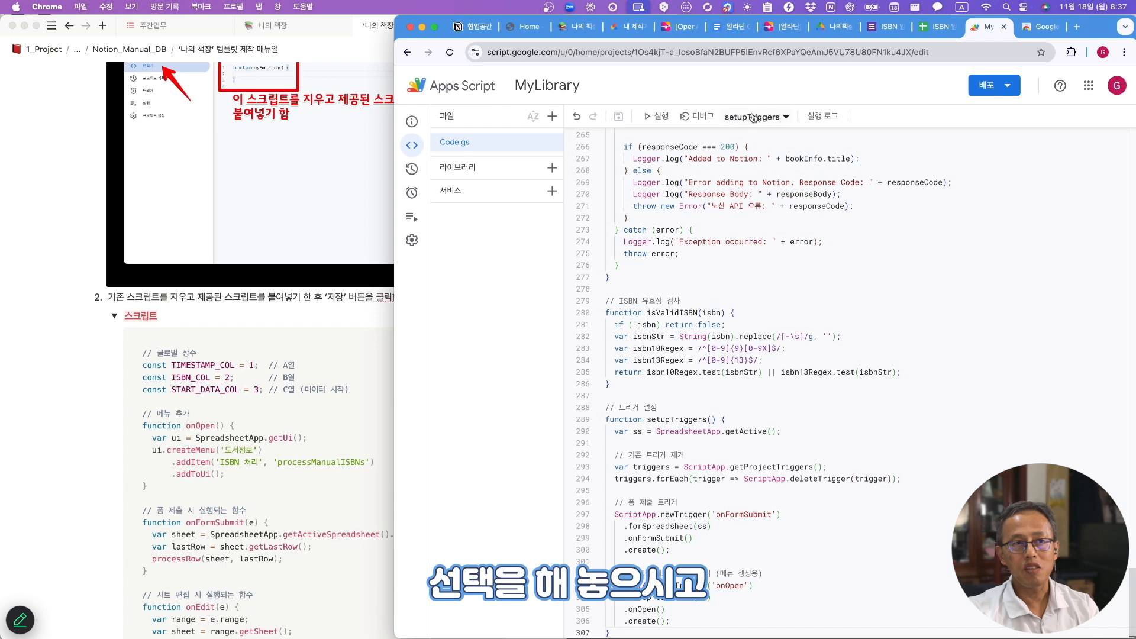
- Run setupTriggers, authorizing MyLibrary to access the Google account past the unverified-app warning
click(657, 118)
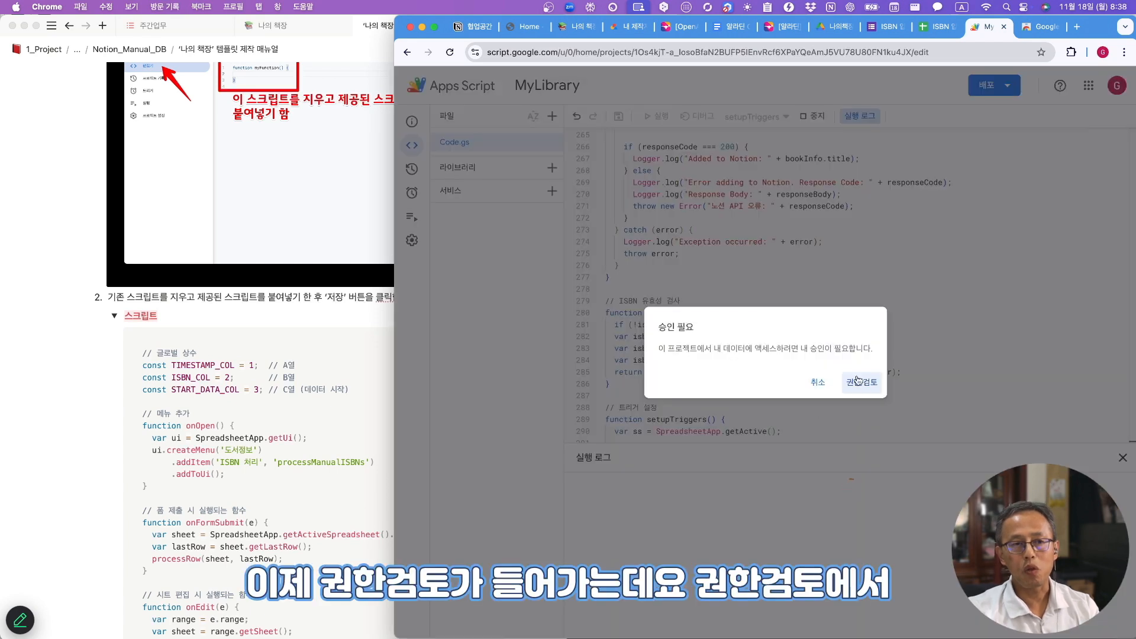
click(862, 383)
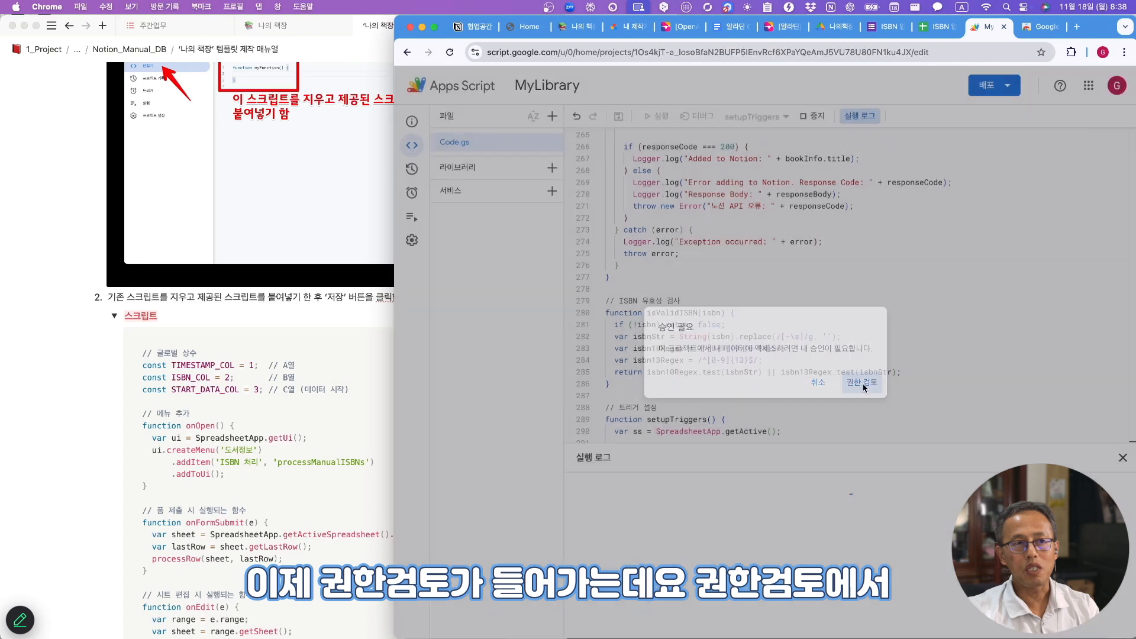
click(670, 330)
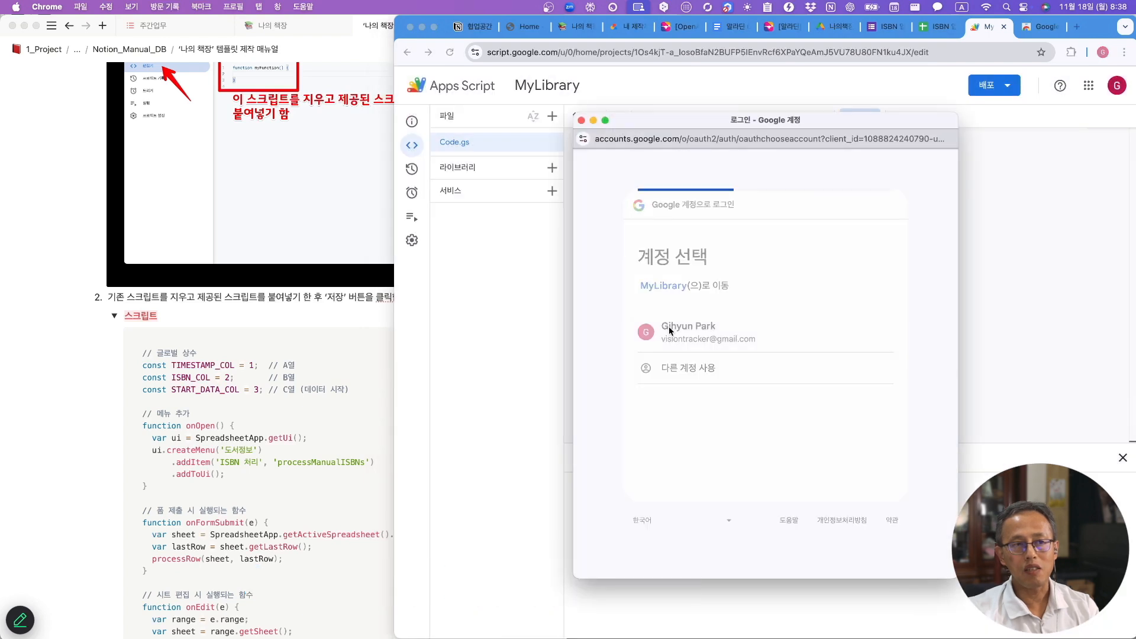
click(591, 372)
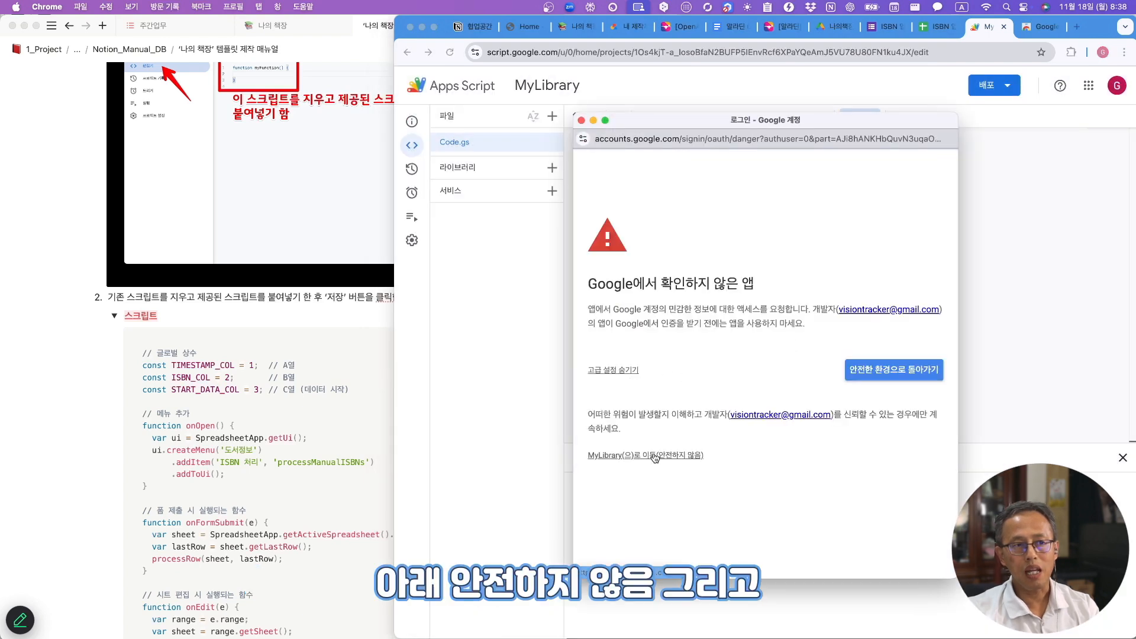
click(653, 457)
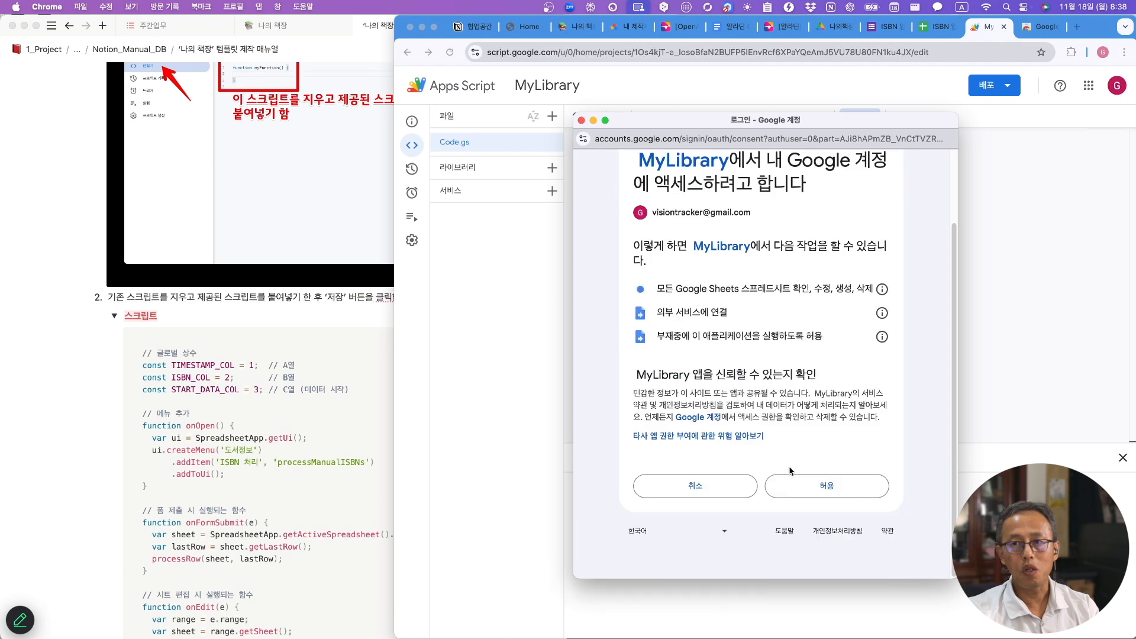
click(794, 550)
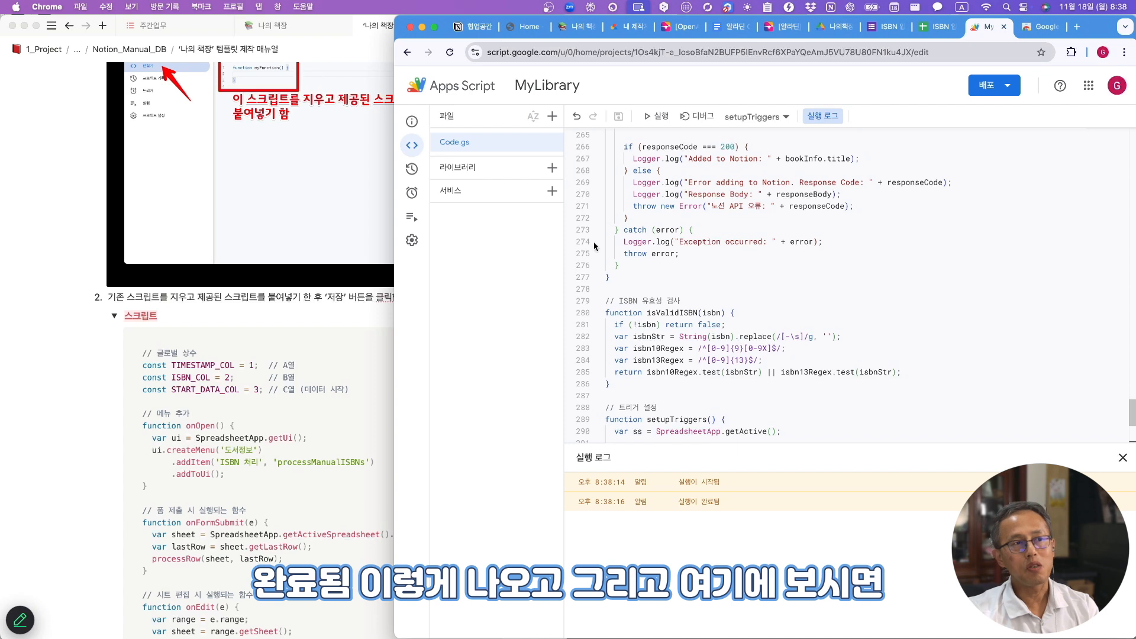
- Confirm the onFormSubmit and onOpen triggers, then return to the ISBN 입력용(응답) sheet
click(412, 169)
click(412, 194)
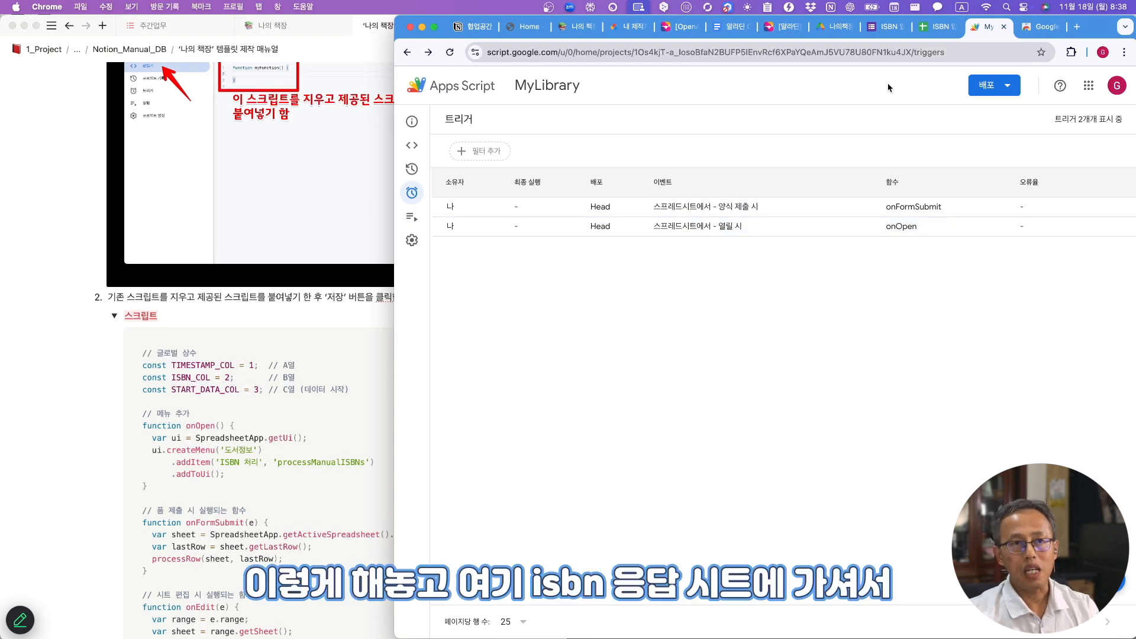
click(938, 34)
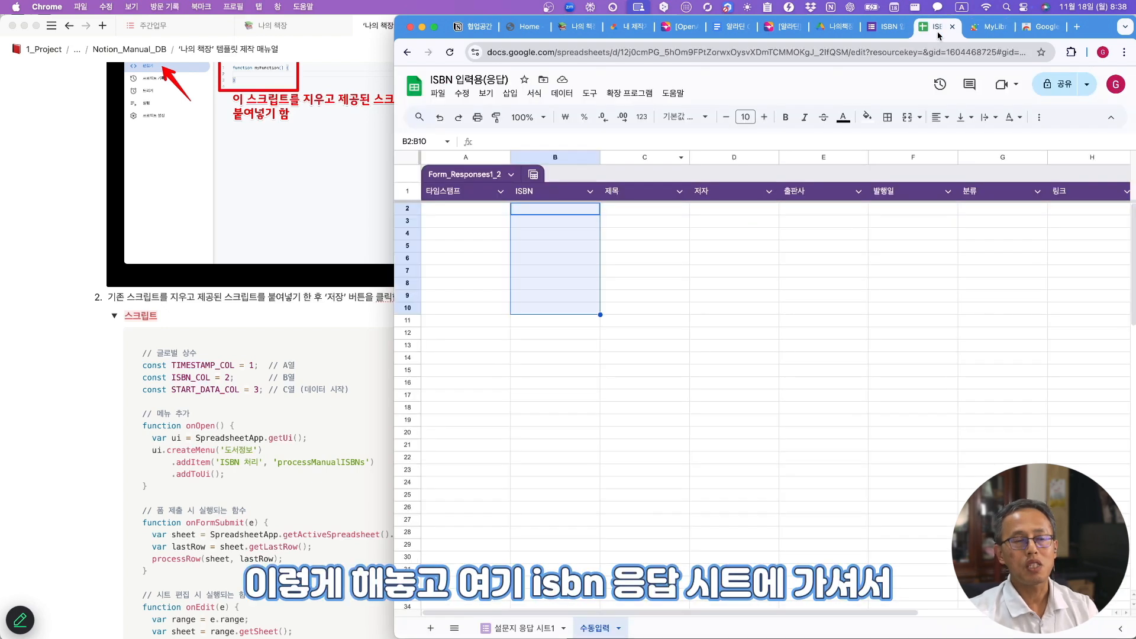
- Reload the ISBN 입력용(응답) sheet, confirm the new 도서정보 menu's ISBN 처리, and return to Notion
click(450, 54)
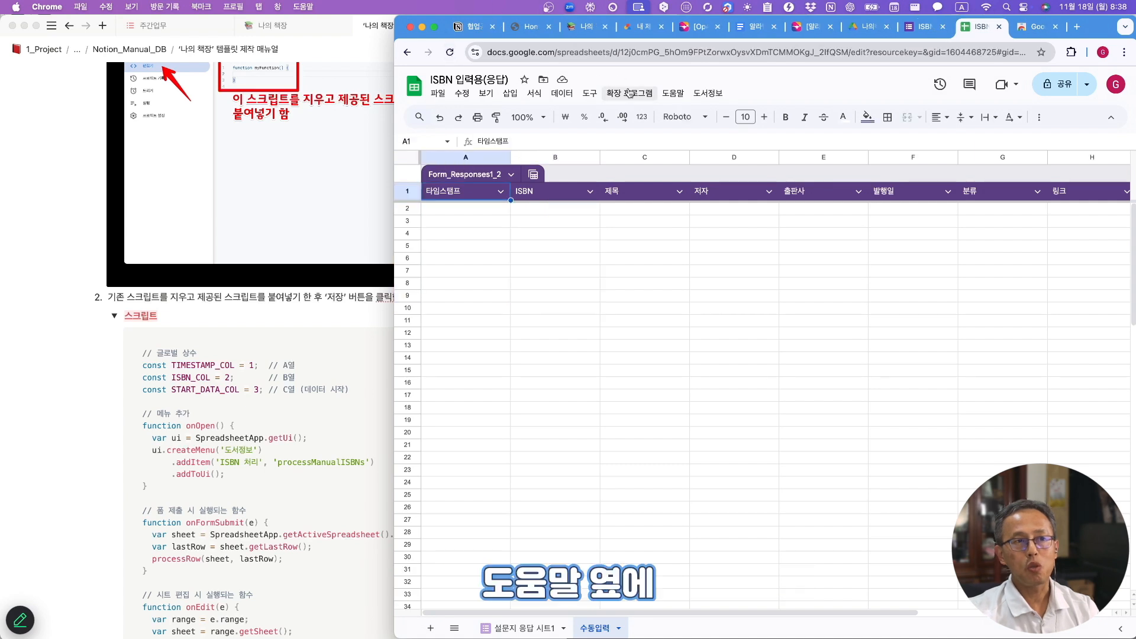
click(712, 94)
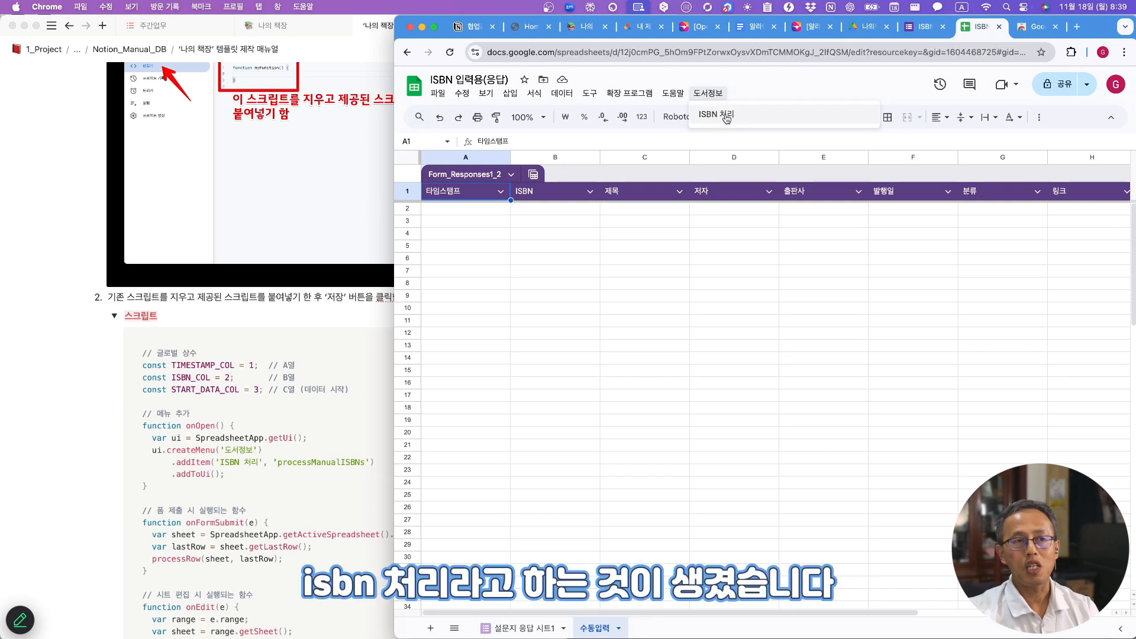
click(645, 333)
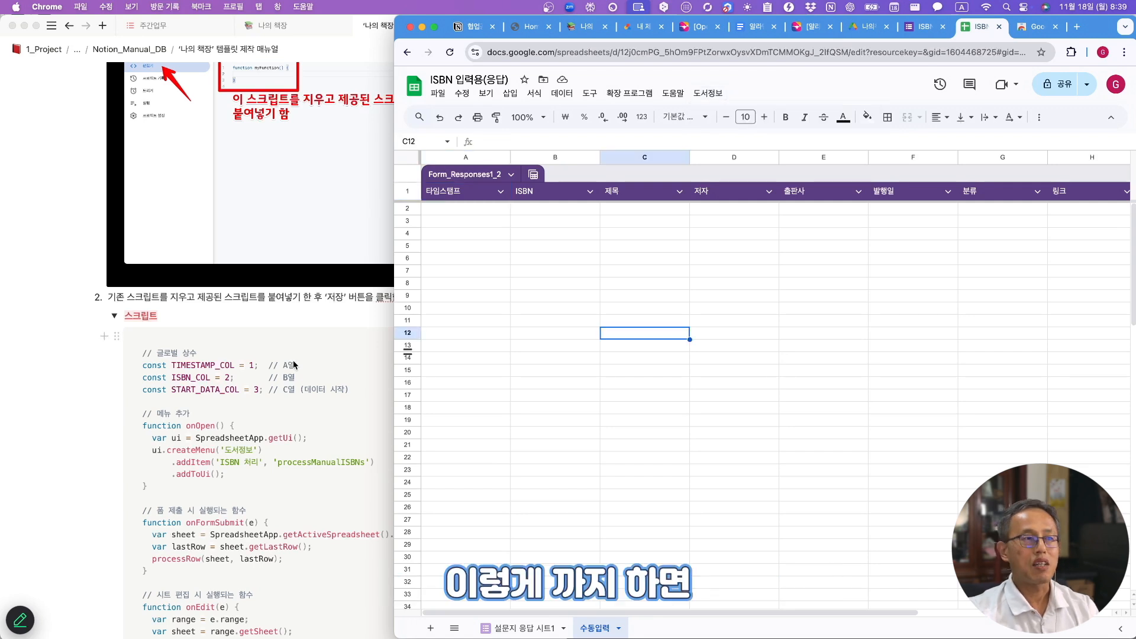
scroll(293, 360, down, 5)
scroll(293, 360, down, 15)
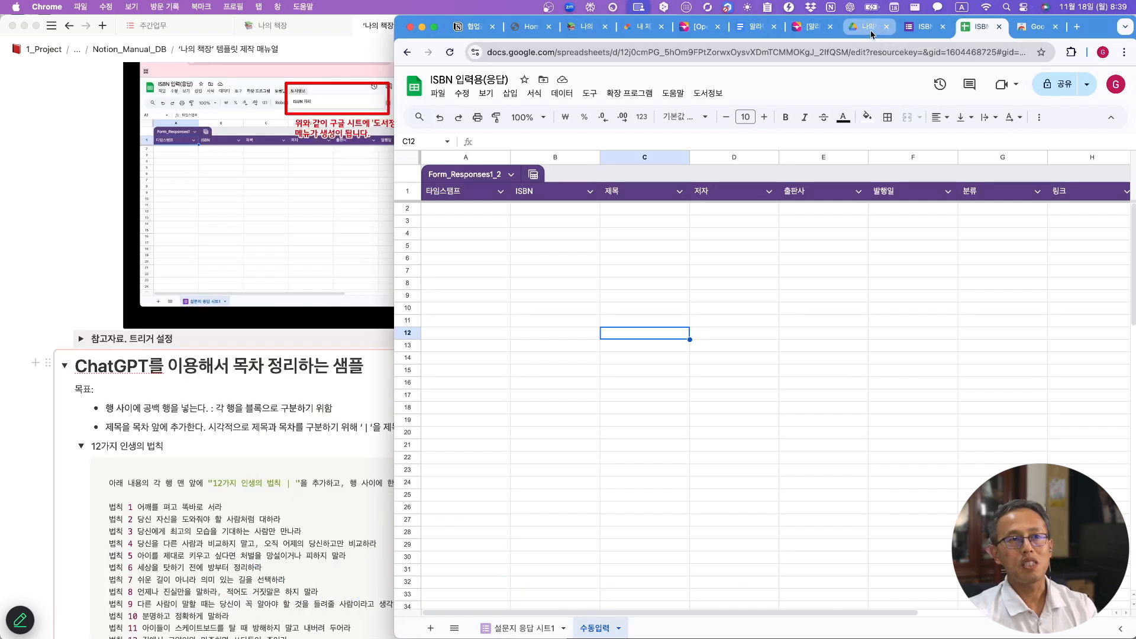
click(584, 27)
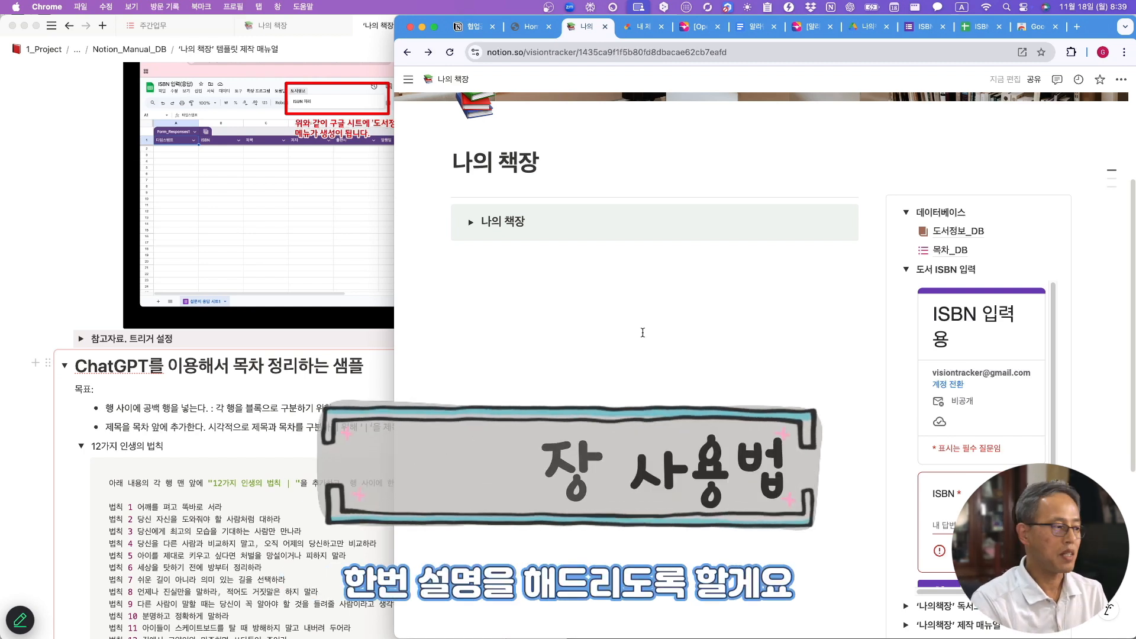
- Expand the 나의 책장 toggle and show the book database's 도서리스트 view of titles and authors
click(471, 225)
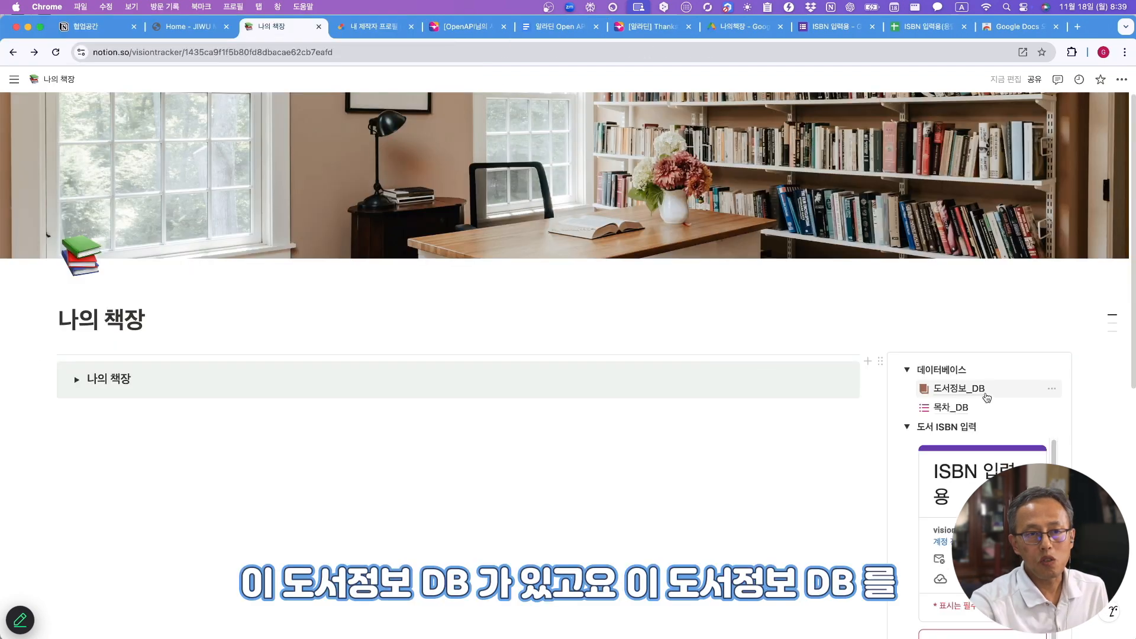
mouse_move(957, 392)
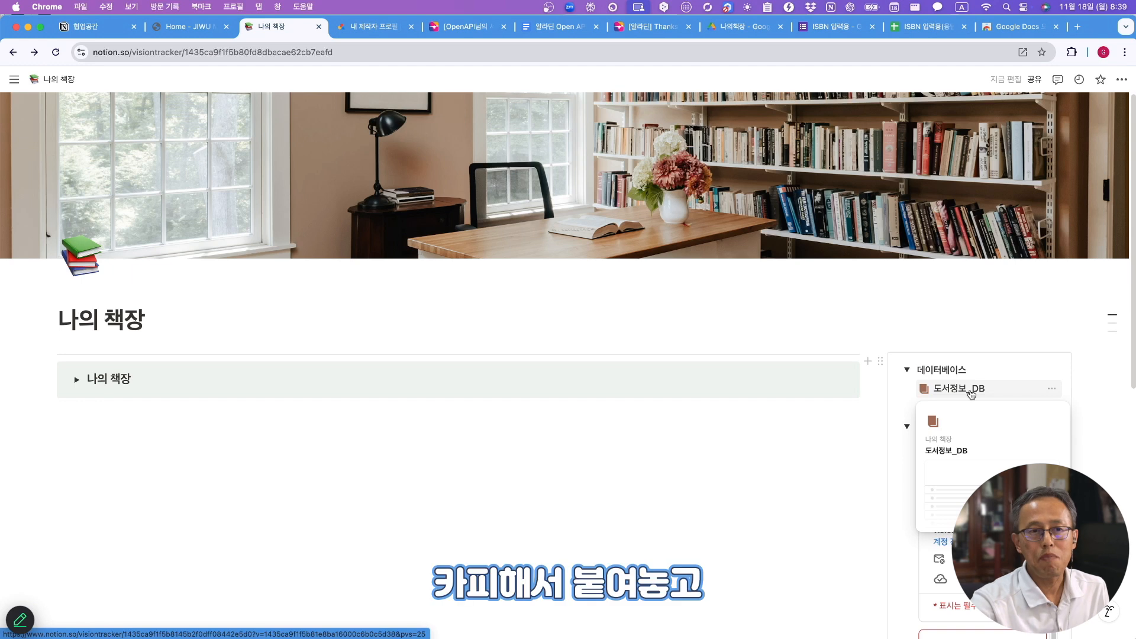
click(80, 381)
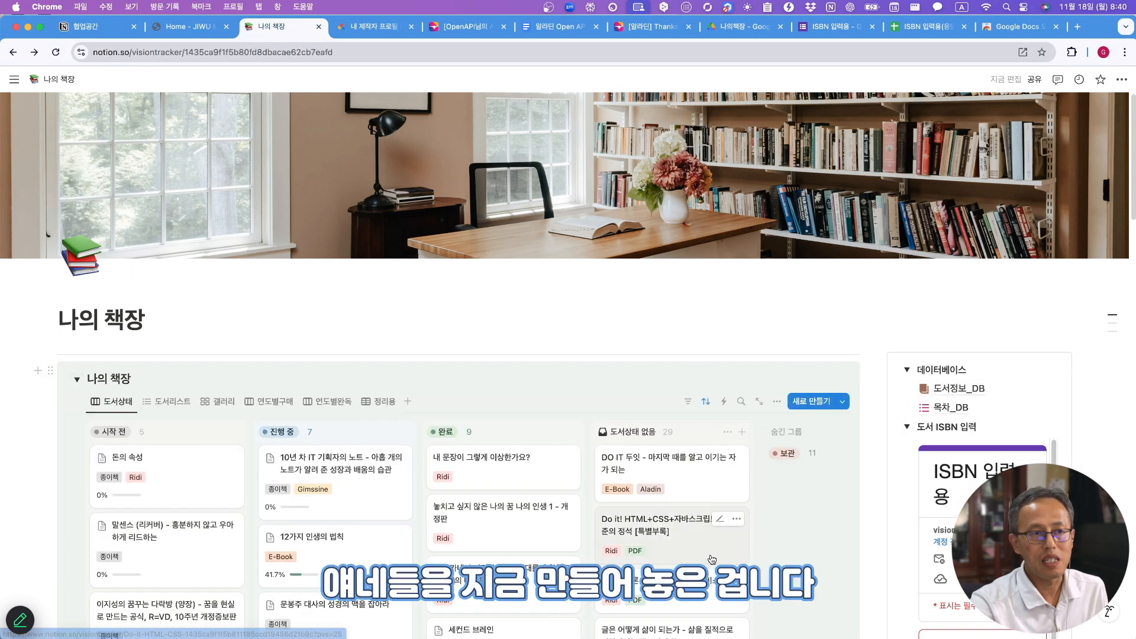
scroll(712, 560, down, 5)
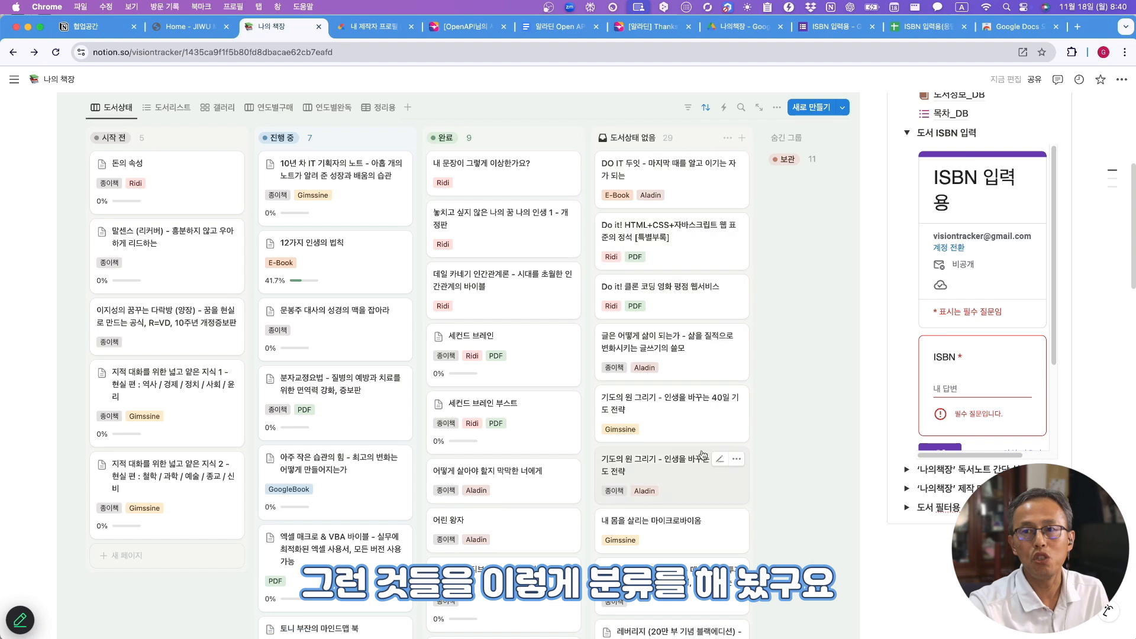
click(147, 109)
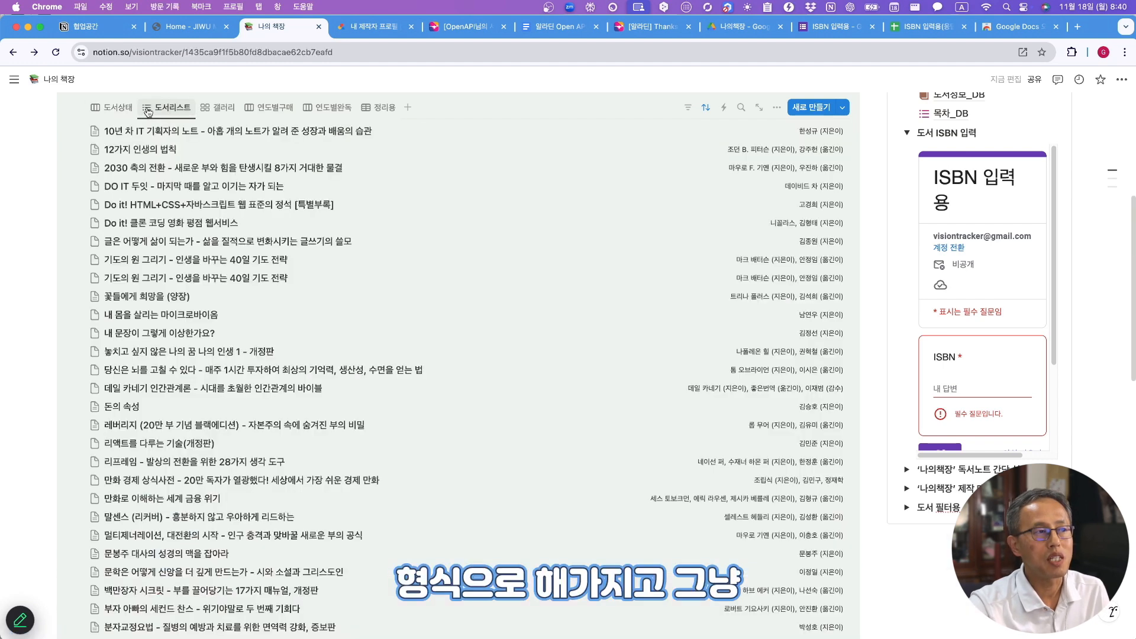
scroll(284, 188, down, 3)
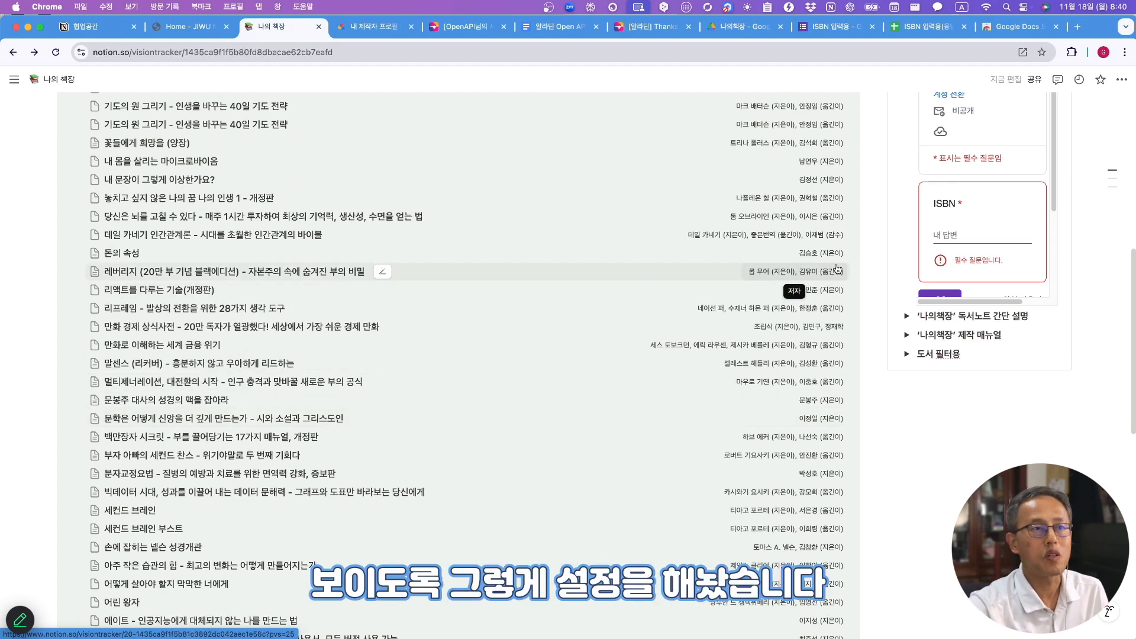
scroll(735, 296, up, 6)
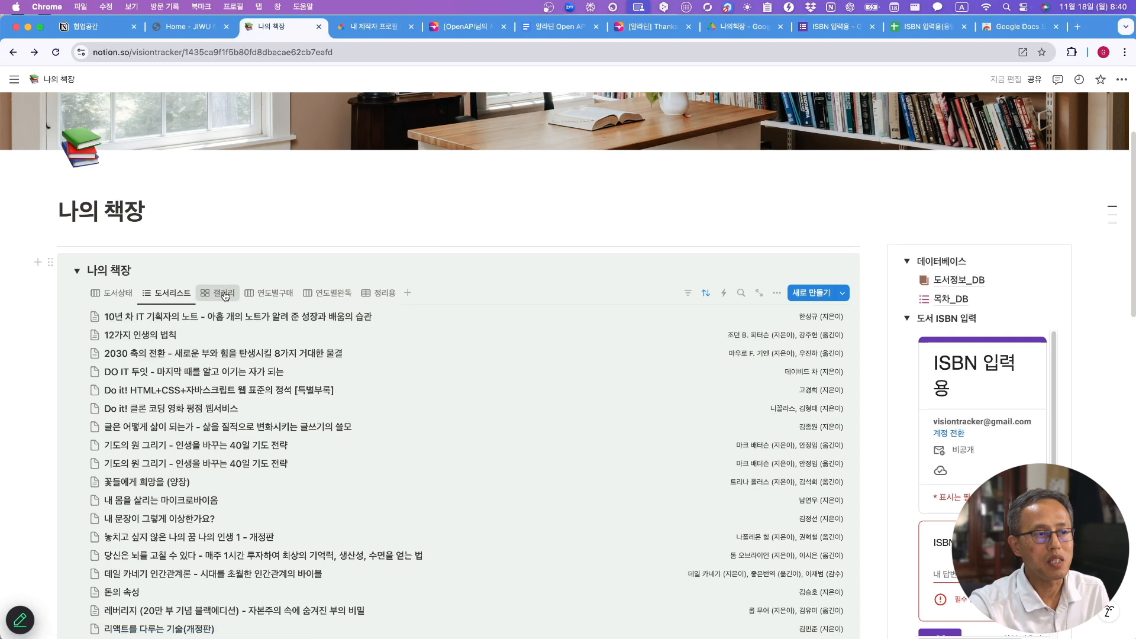
- Show the 갤러리 view and uncheck 진행 중 in its 도서상태 filter so all books appear
click(222, 293)
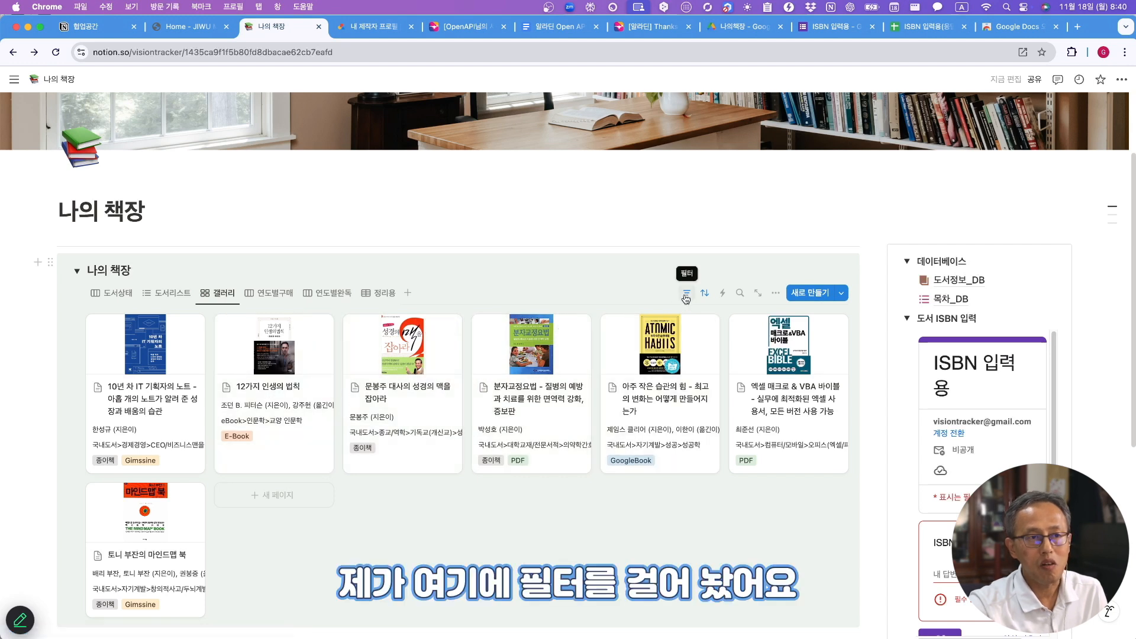
click(686, 296)
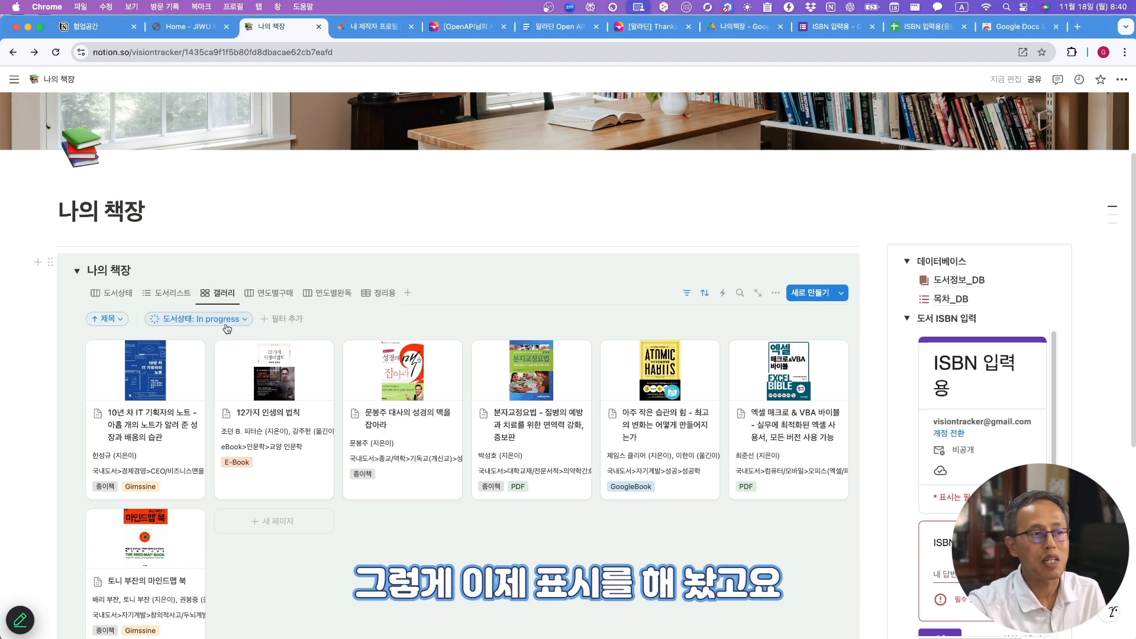
click(242, 320)
click(135, 388)
click(633, 251)
scroll(559, 393, down, 10)
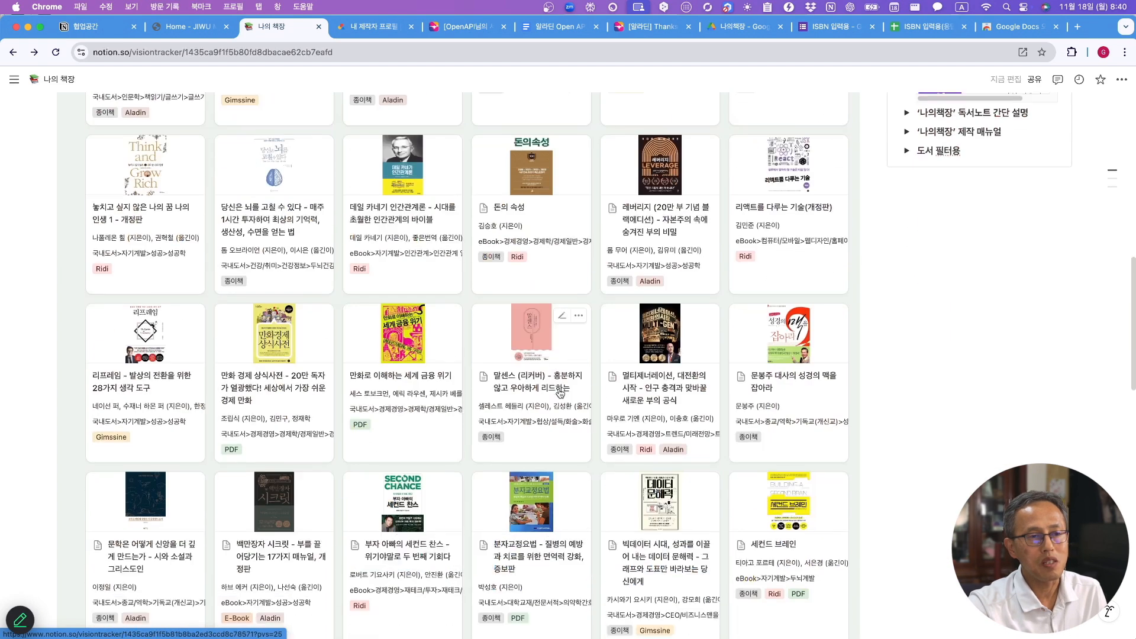
scroll(560, 393, down, 5)
scroll(560, 393, up, 10)
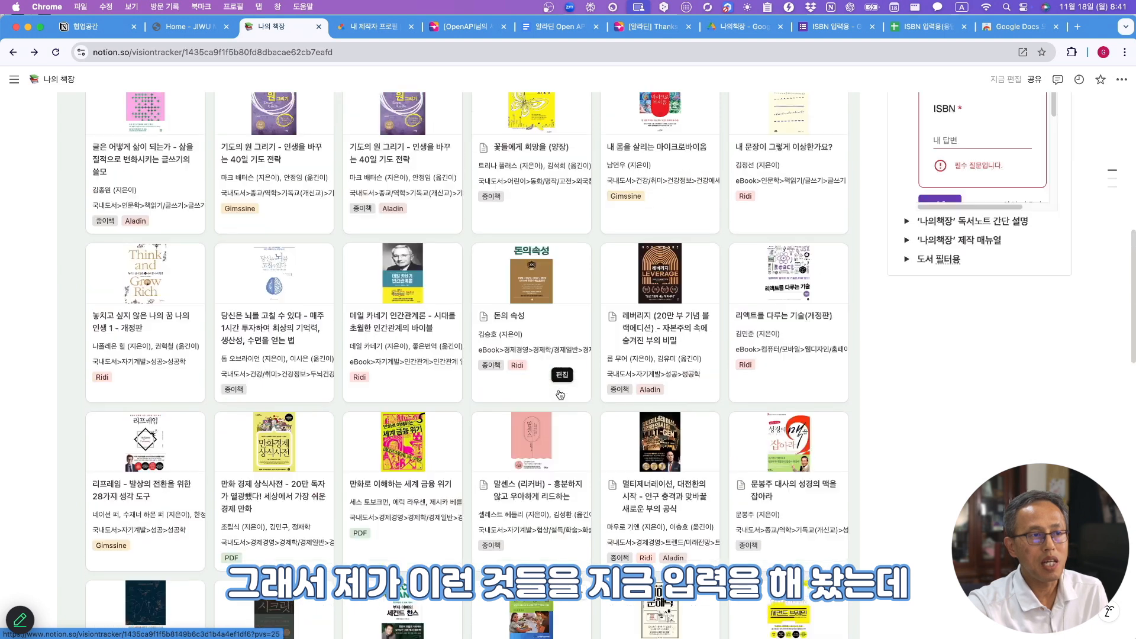
scroll(559, 394, up, 7)
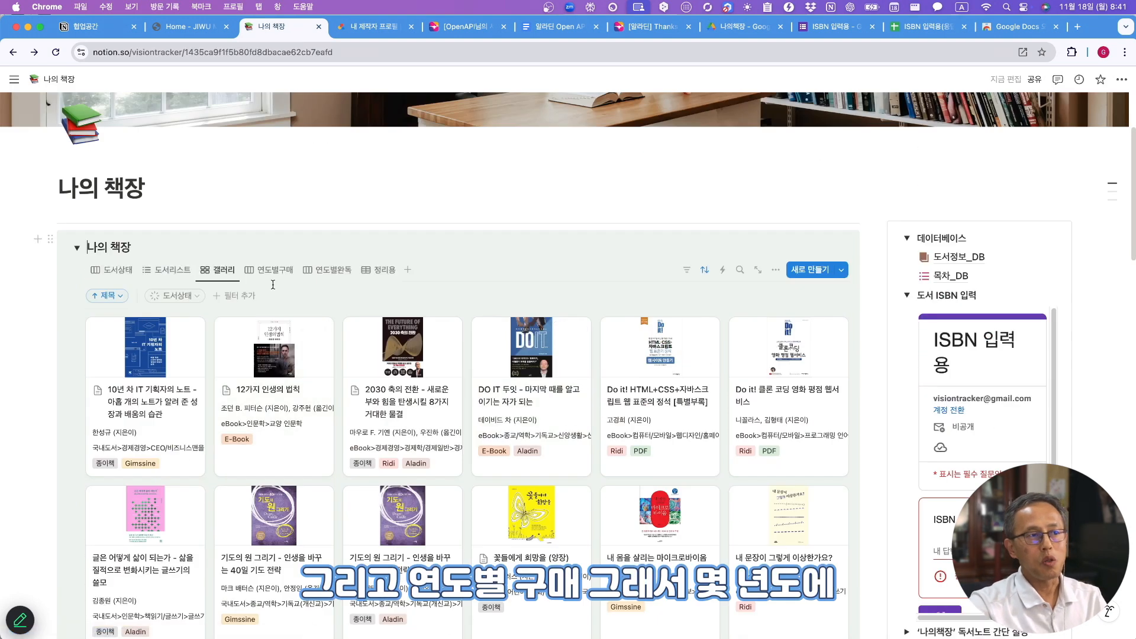
- Compare the 연도별구매 and 연도별완독 boards, ending on 연도별구매 grouped into 2024 and 2023
click(276, 271)
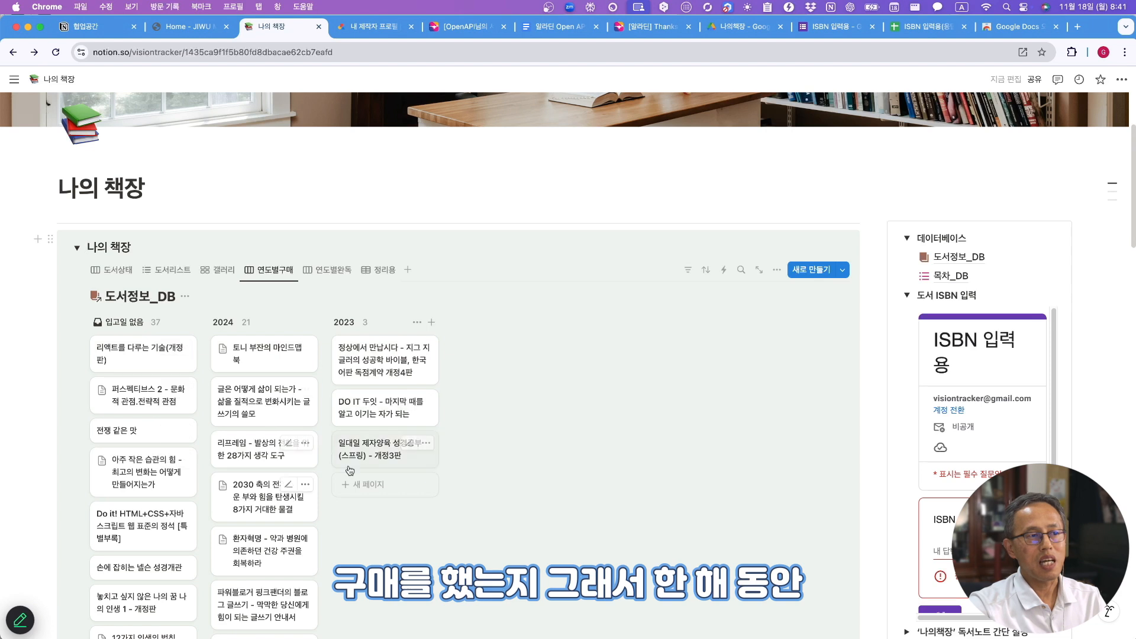
scroll(349, 466, down, 5)
scroll(349, 466, down, 15)
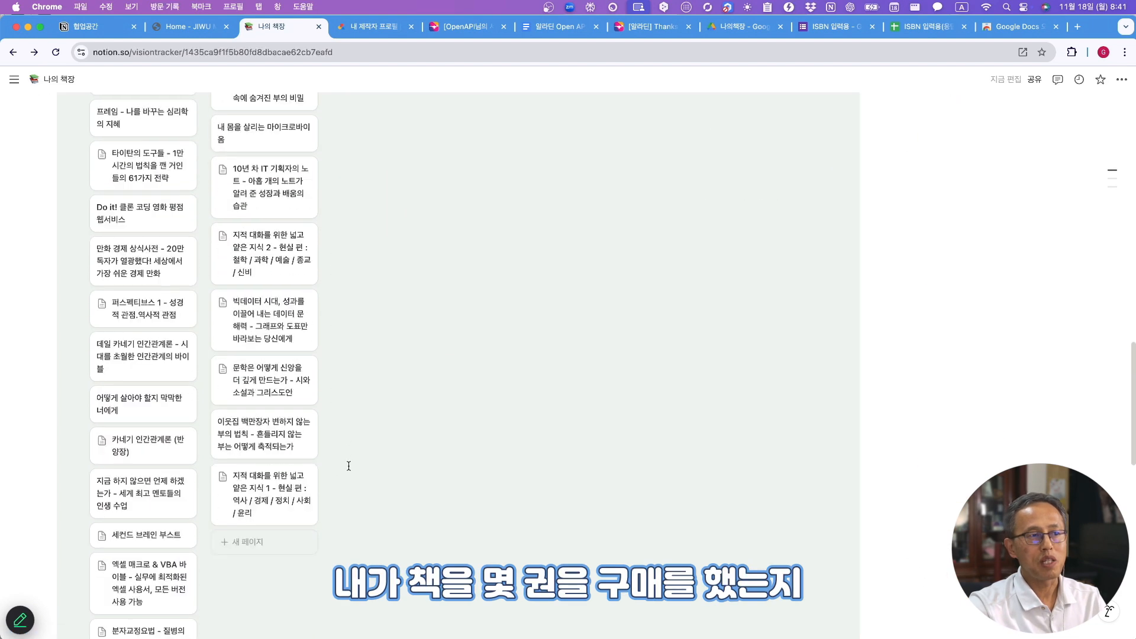
scroll(349, 467, up, 20)
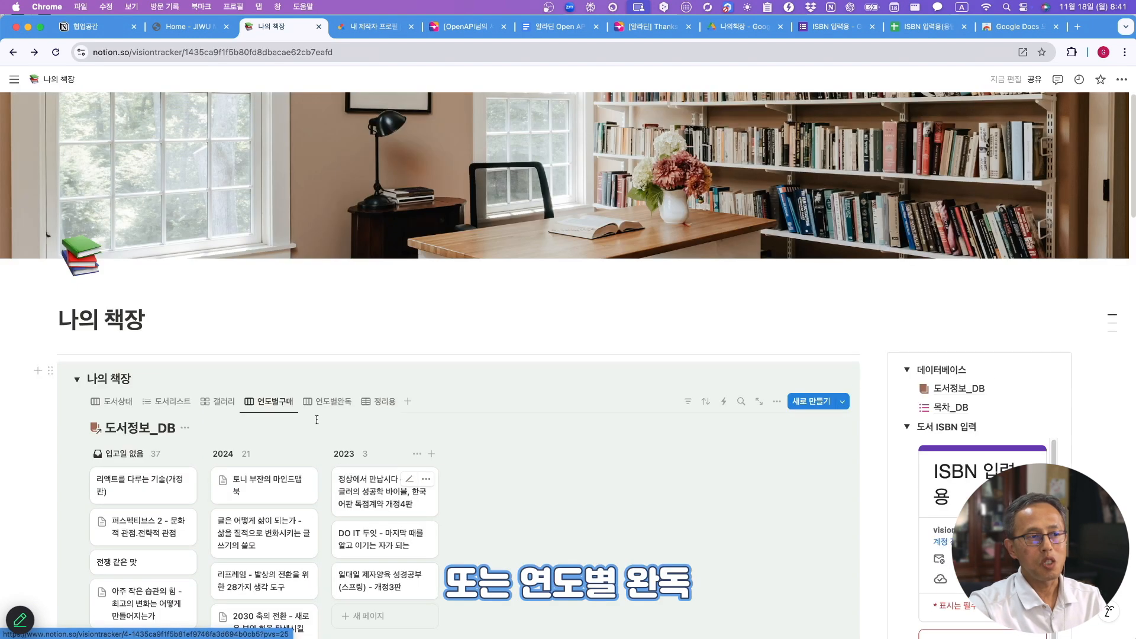
click(341, 406)
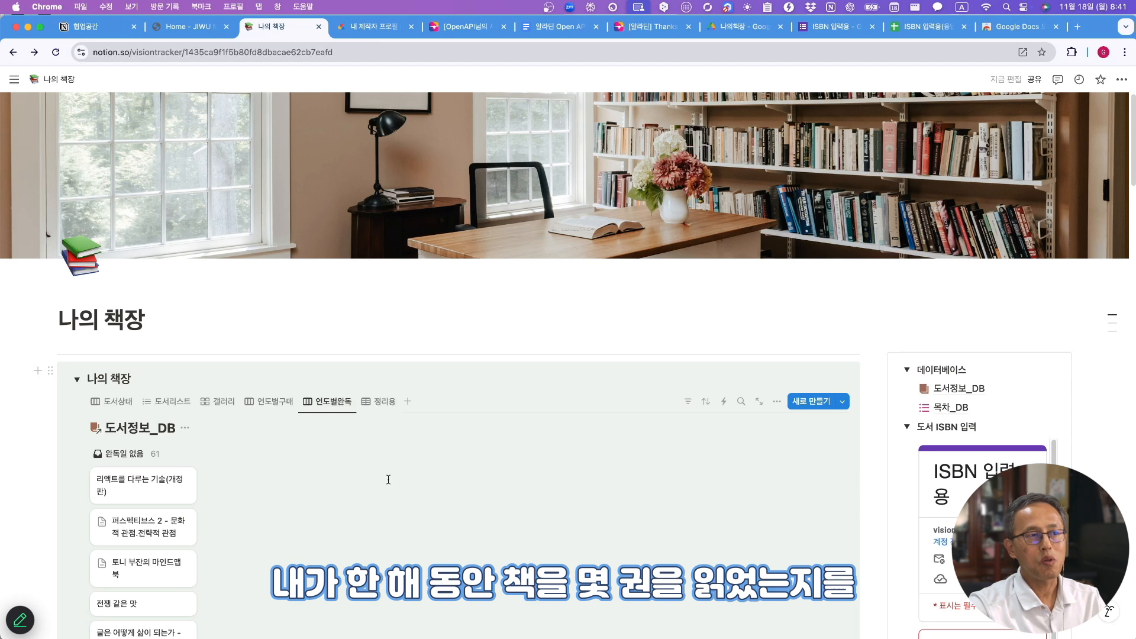
scroll(388, 479, down, 3)
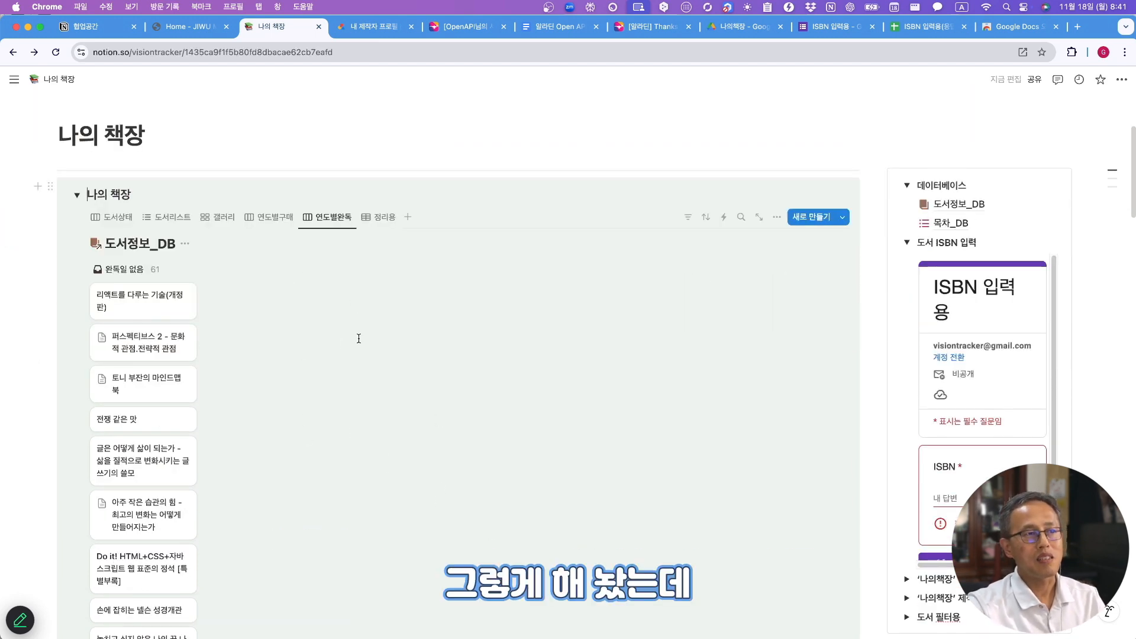
click(282, 222)
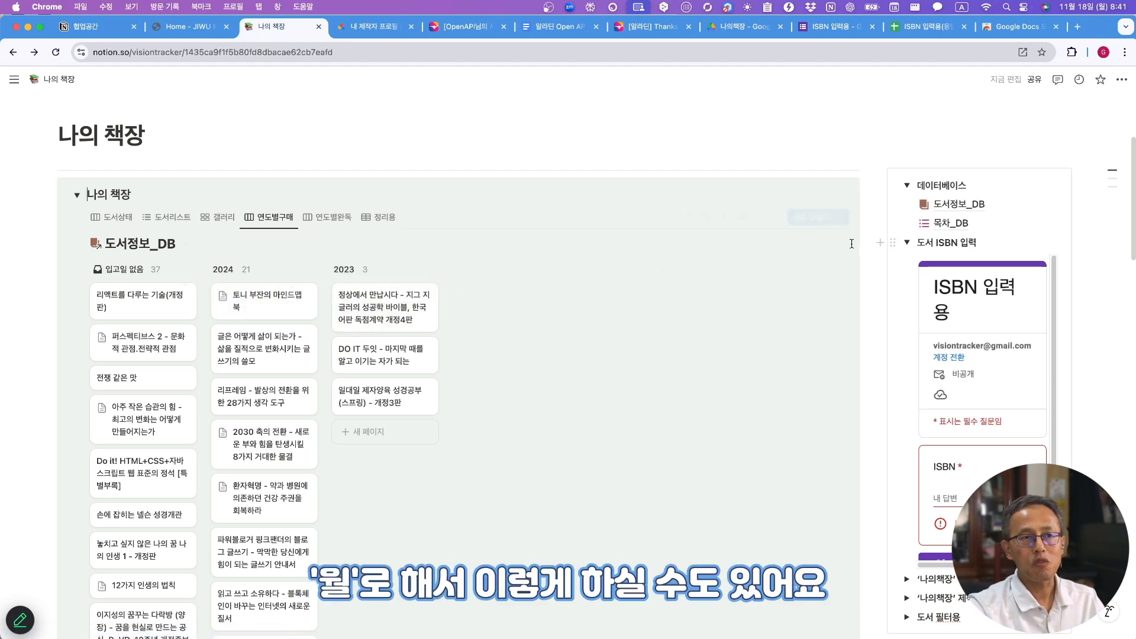
- Change the 연도별구매 board's date grouping from yearly to 월별 (monthly)
click(777, 219)
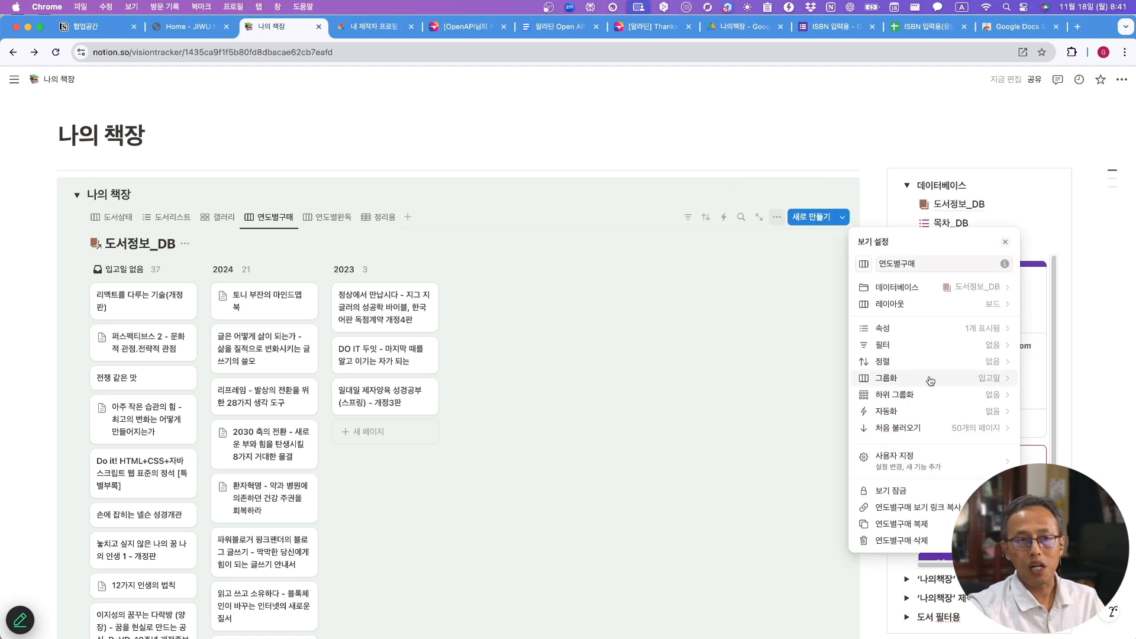
click(999, 380)
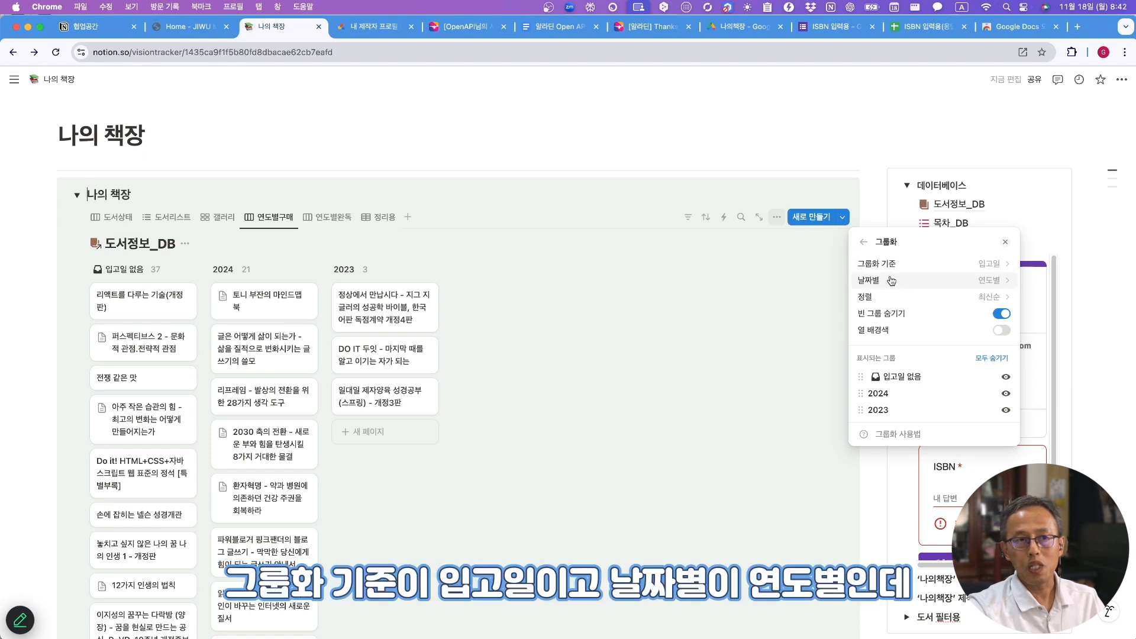
click(998, 285)
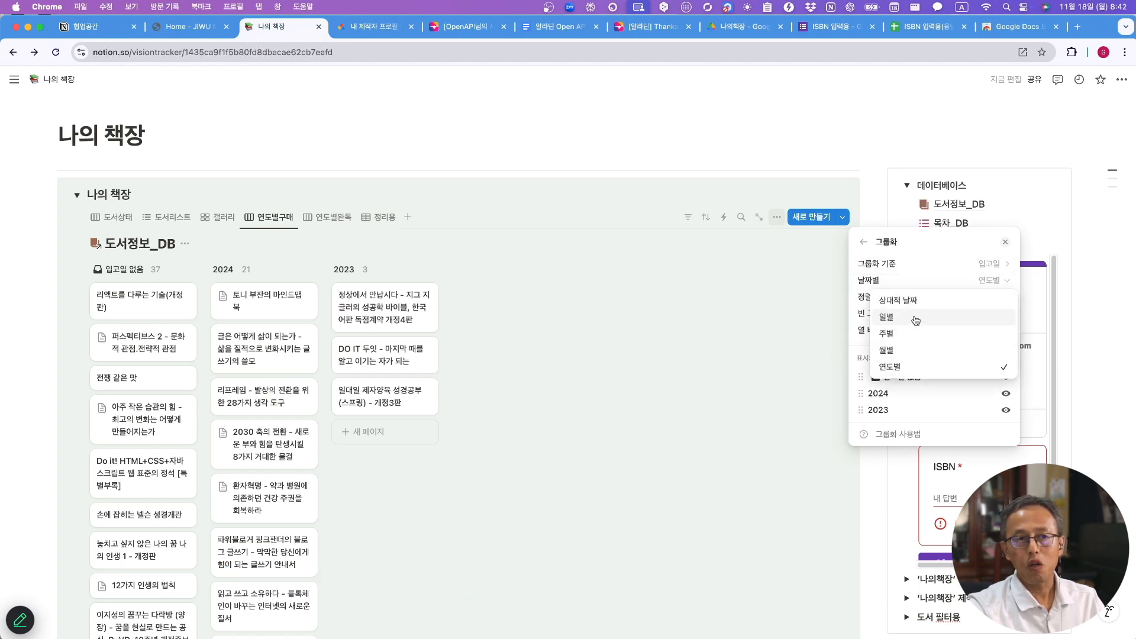
click(900, 355)
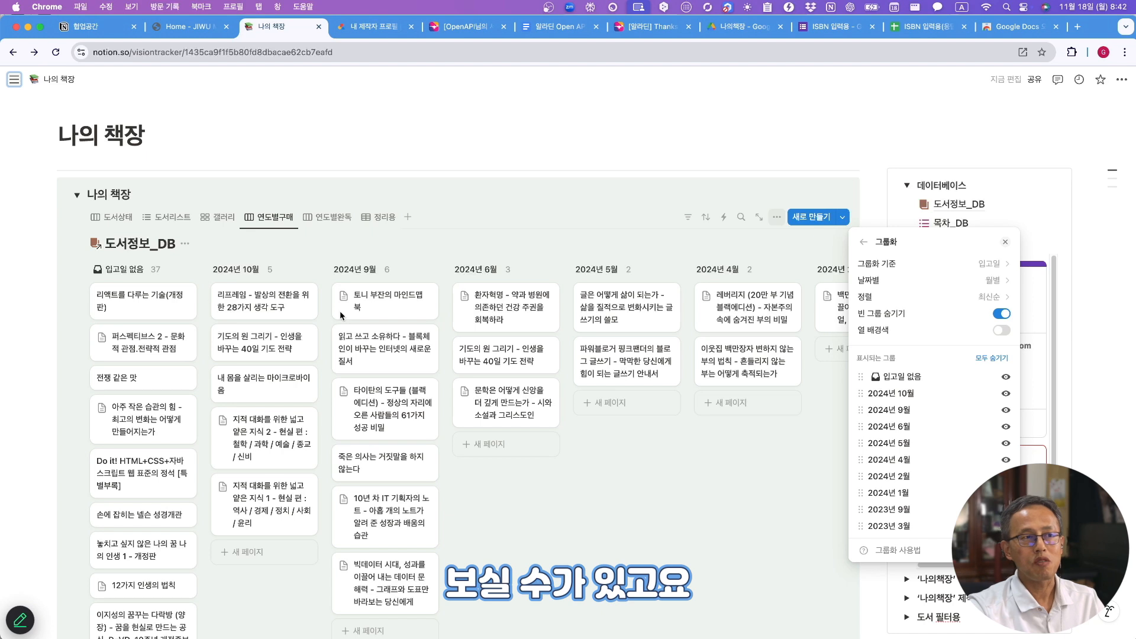
click(335, 217)
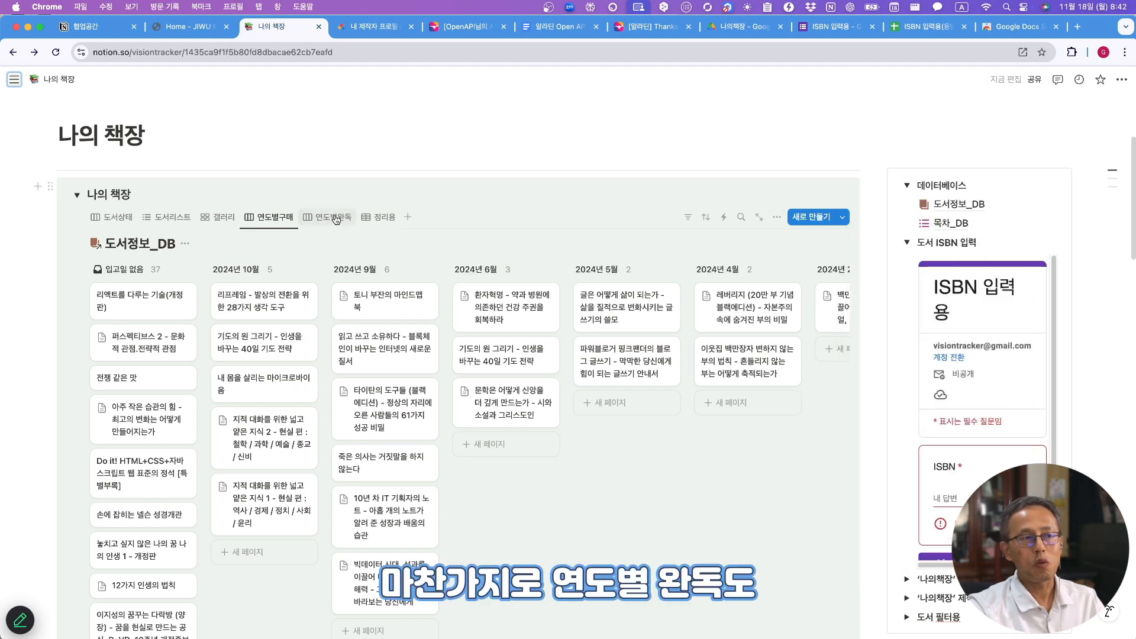
- Look at the 연도별완독 board, then the 정리용 table of books
click(333, 217)
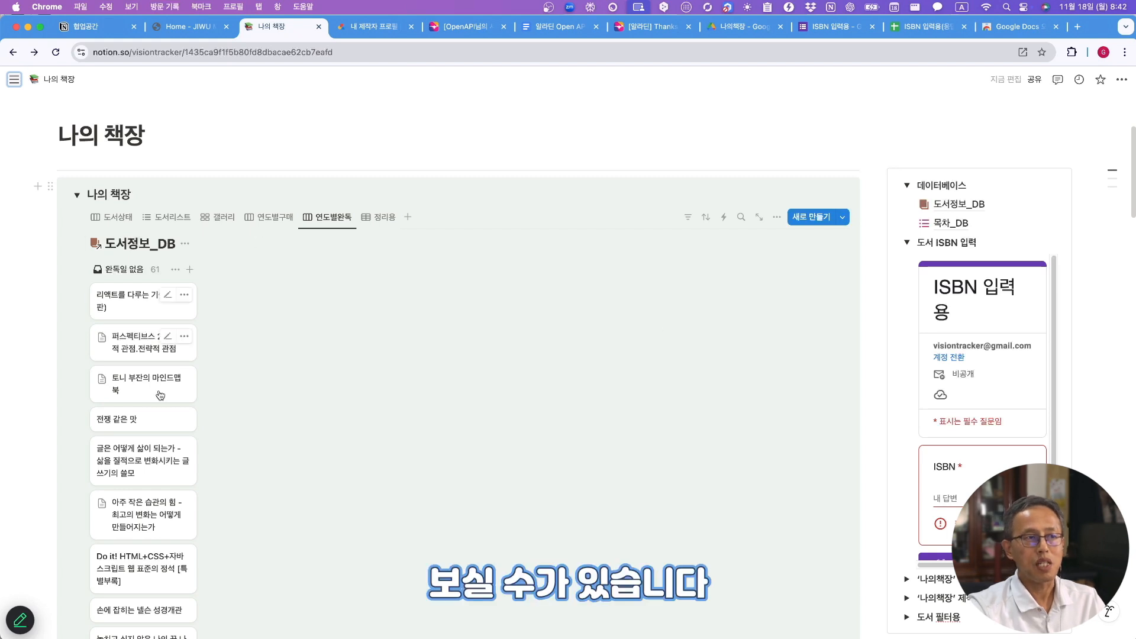
click(383, 222)
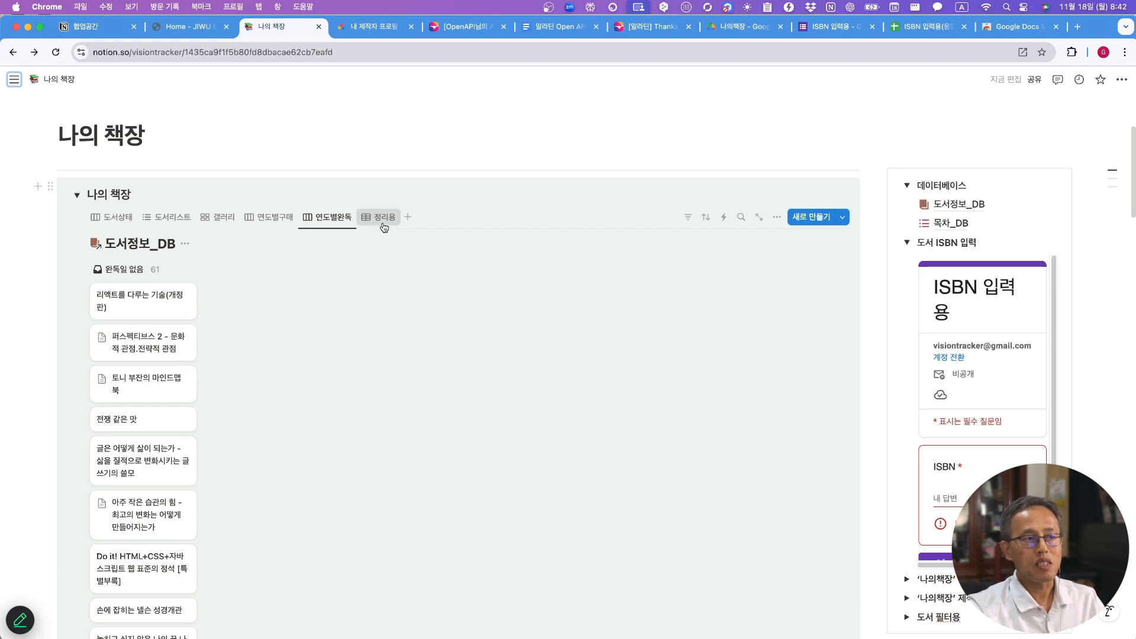
scroll(643, 398, down, 10)
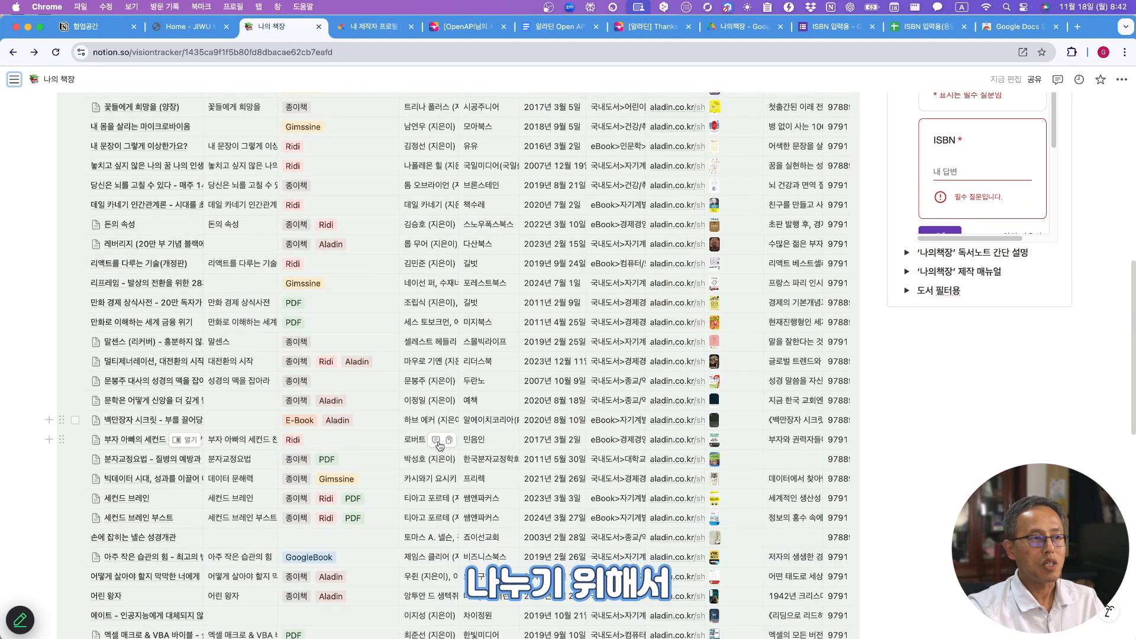
- Inspect the first book's full 제목 in the 정리용 table, selecting its subtitle without editing it
scroll(561, 456, down, 7)
scroll(560, 456, down, 7)
scroll(558, 456, up, 20)
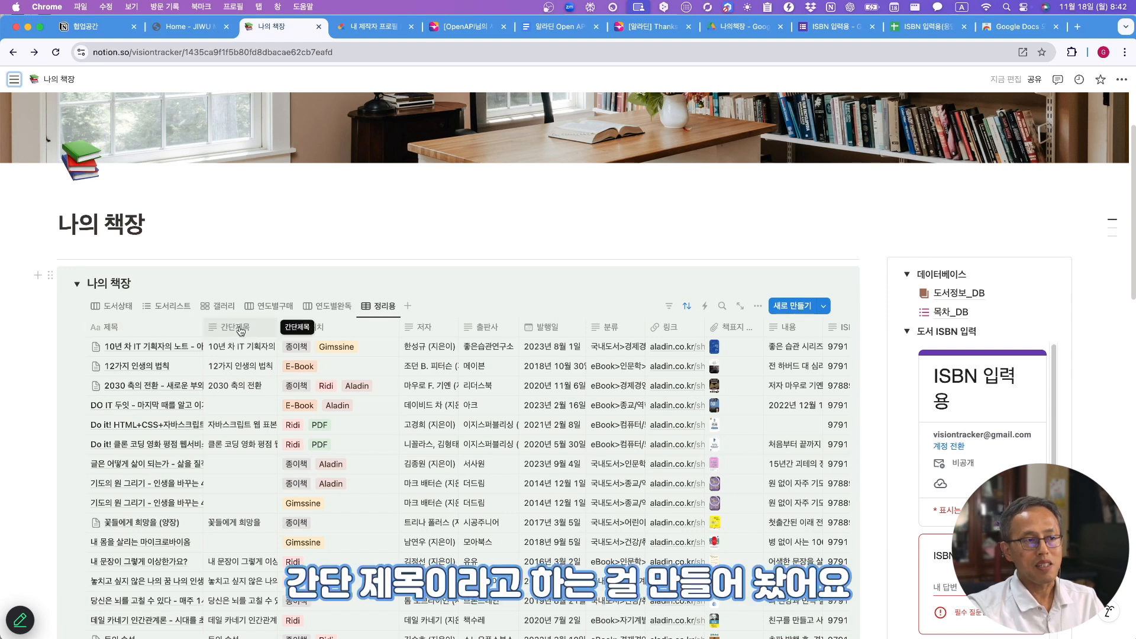
click(157, 352)
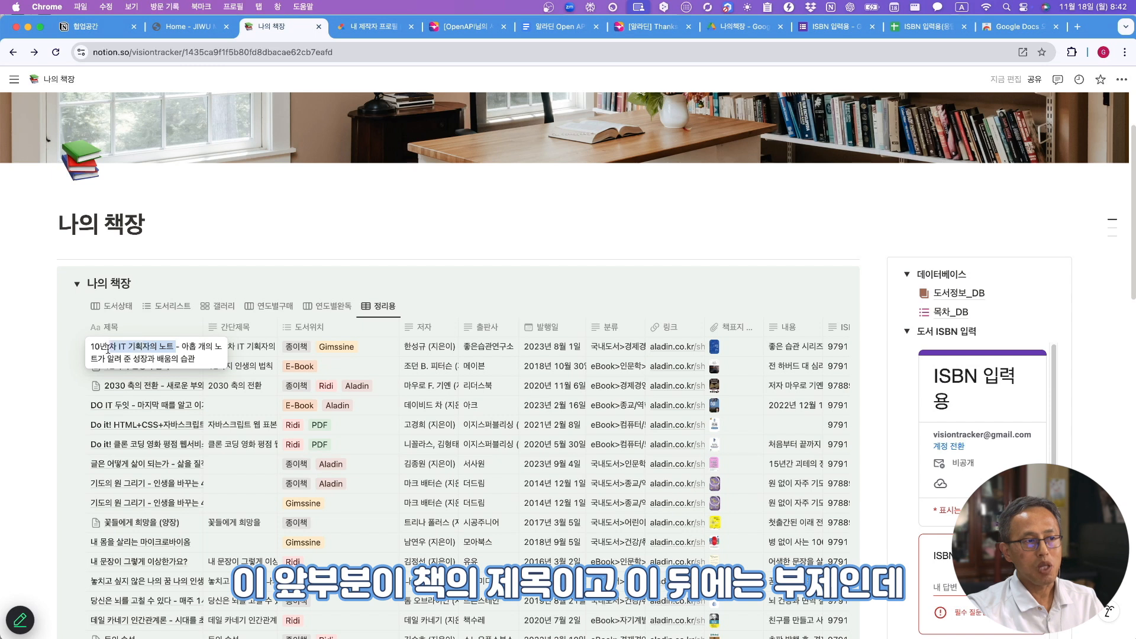
drag(182, 348, 202, 362)
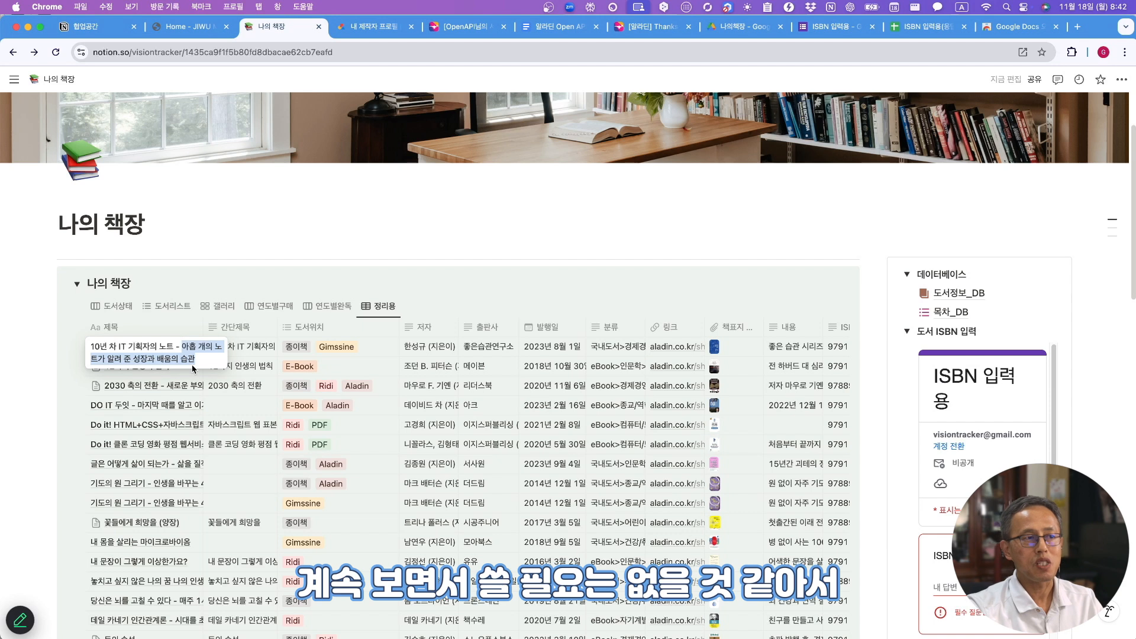
key(Escape)
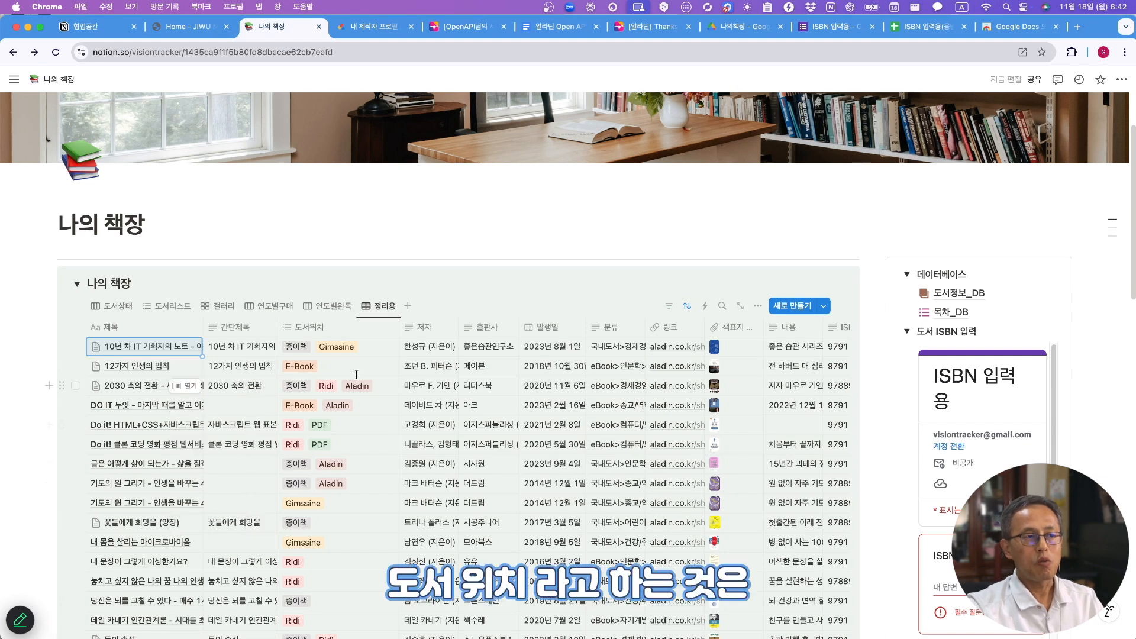
- Open the 도서위치 property settings to view its multi-select options like Ridi, E-Book and 종이책
click(325, 331)
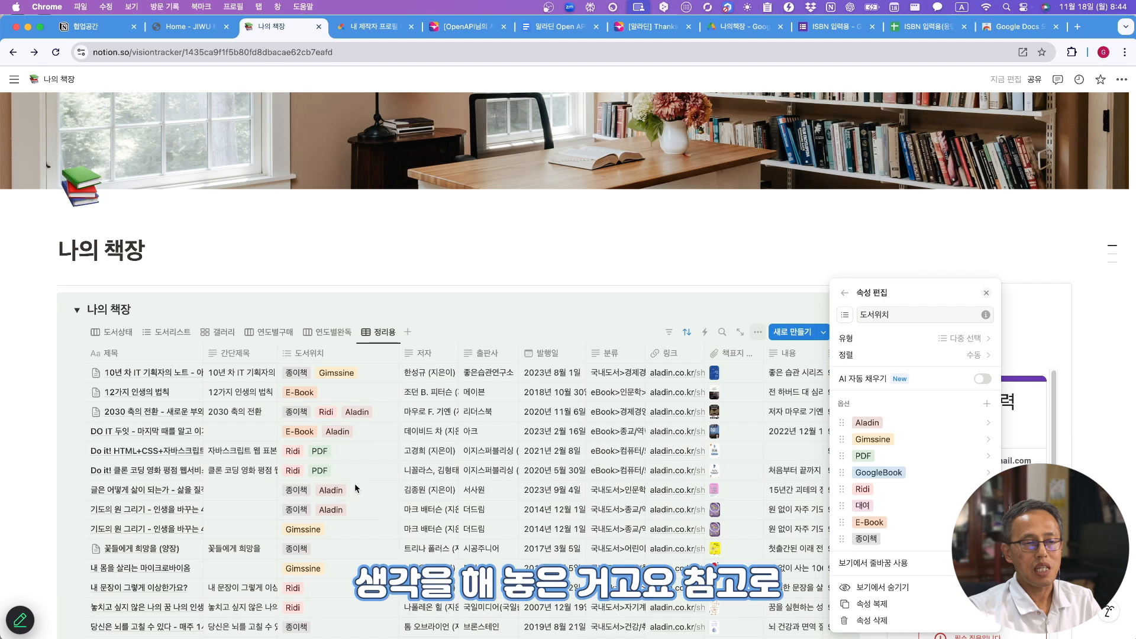
- Scroll the 정리용 table sideways to bring the 독서진행률 progress-bar column into view
scroll(335, 495, down, 15)
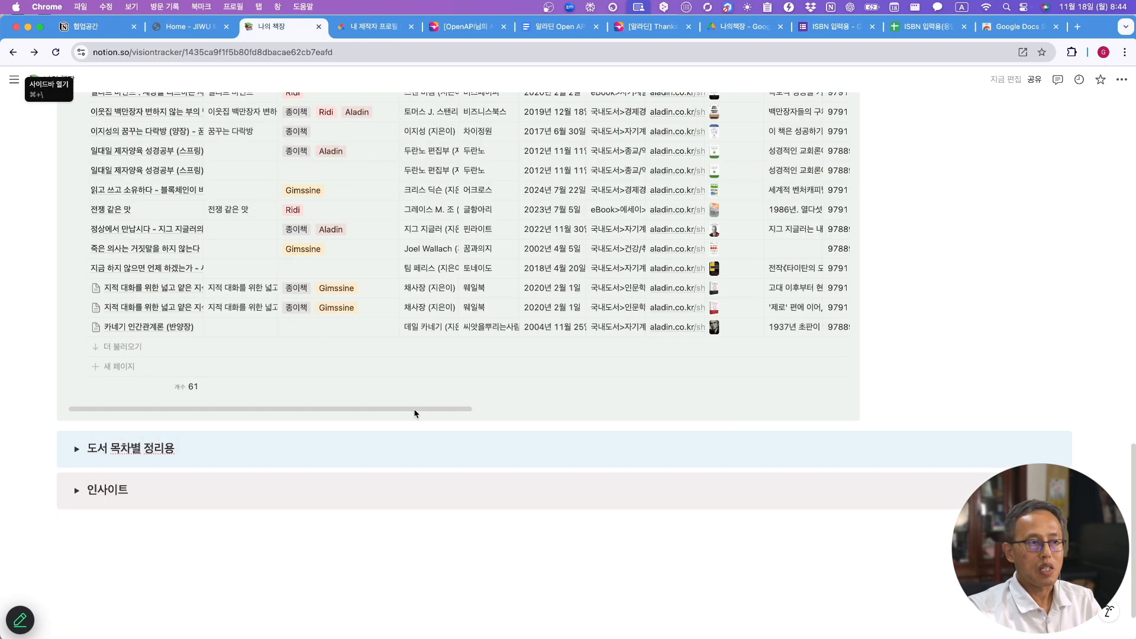
drag(416, 409, 791, 412)
scroll(574, 318, up, 10)
scroll(574, 318, up, 3)
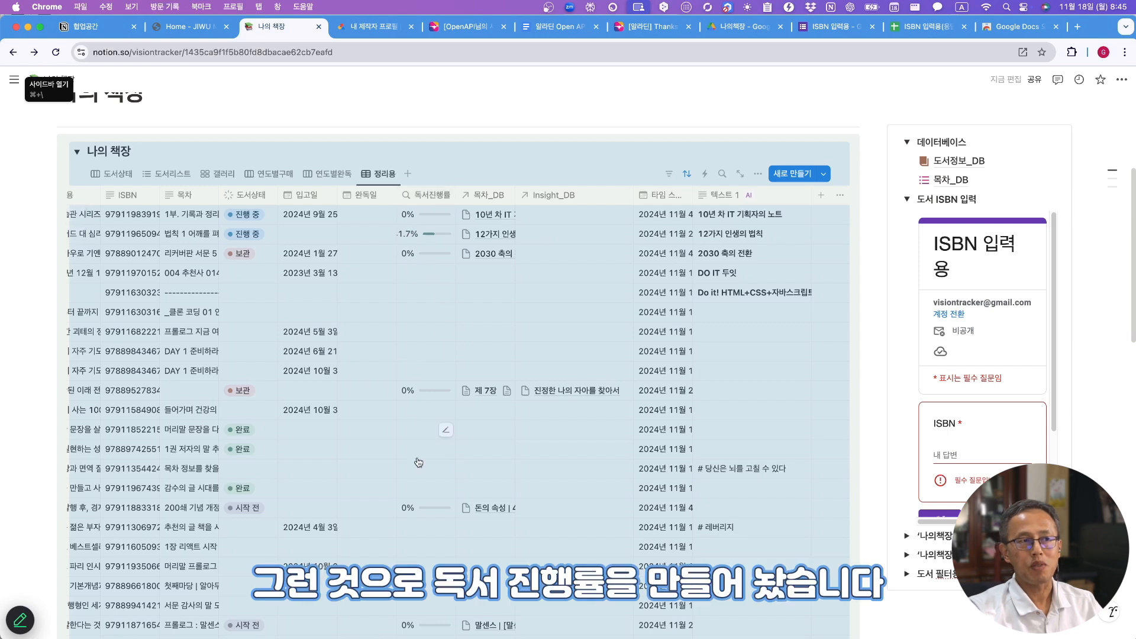
- Check that the 독서진행률 rollup keeps the percent-checked calculation of 목차_DB's 완료 boxes
click(428, 195)
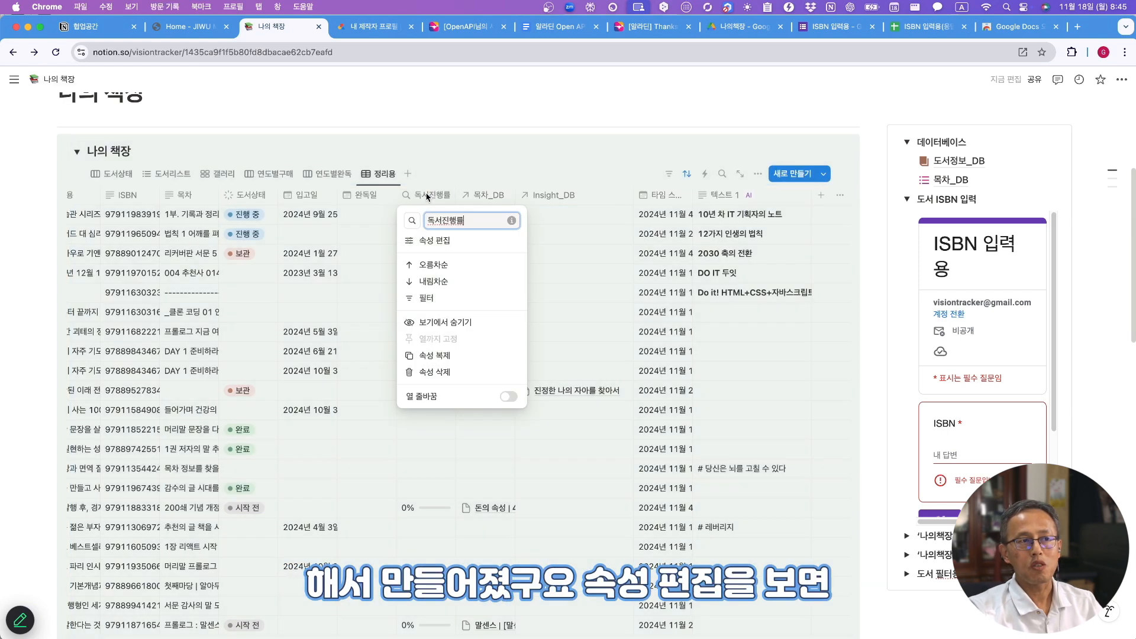
click(435, 241)
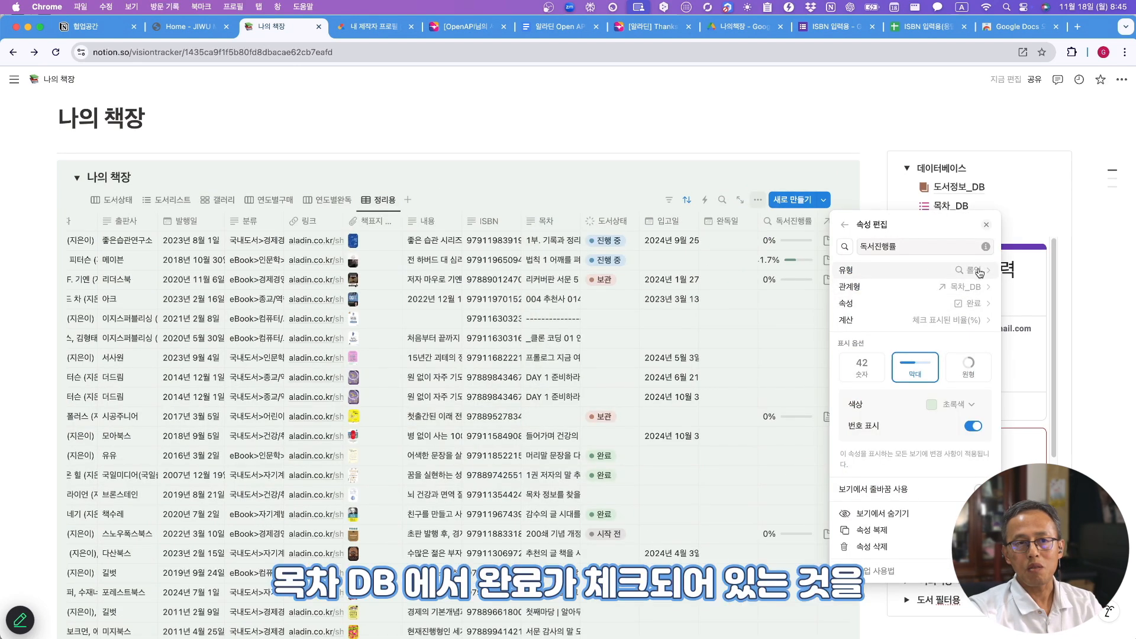
click(947, 321)
mouse_move(923, 373)
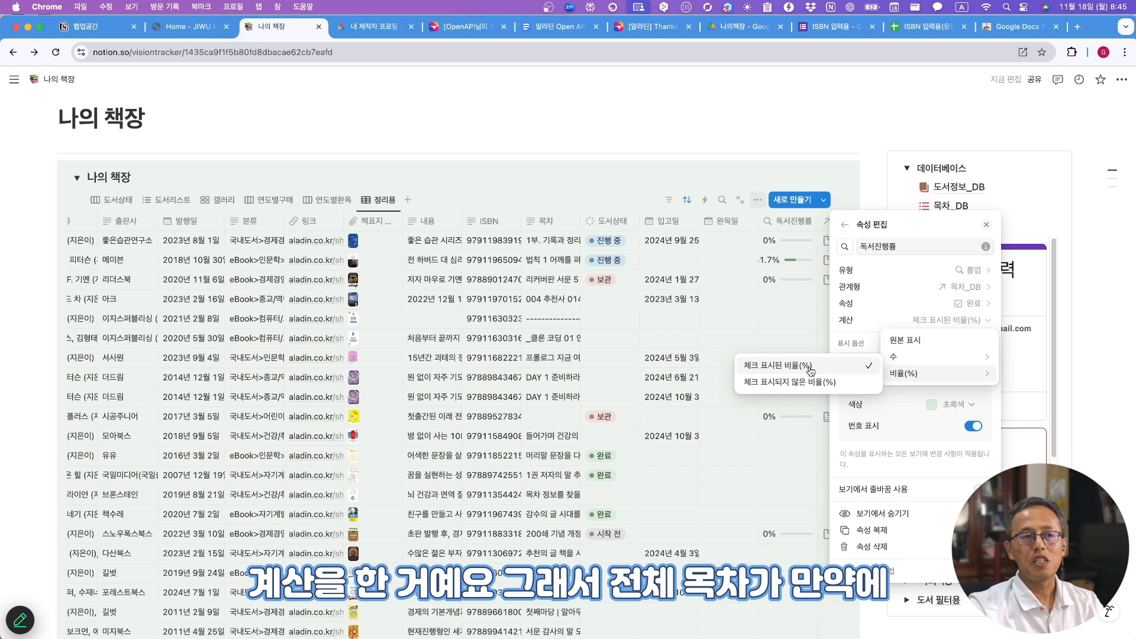
click(648, 377)
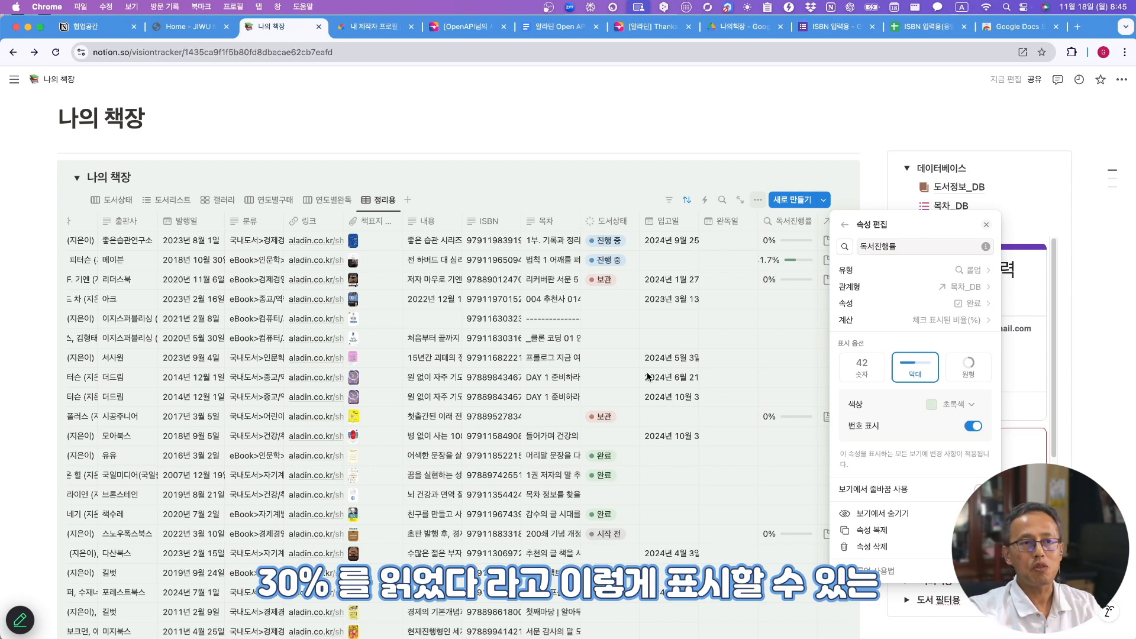
click(806, 258)
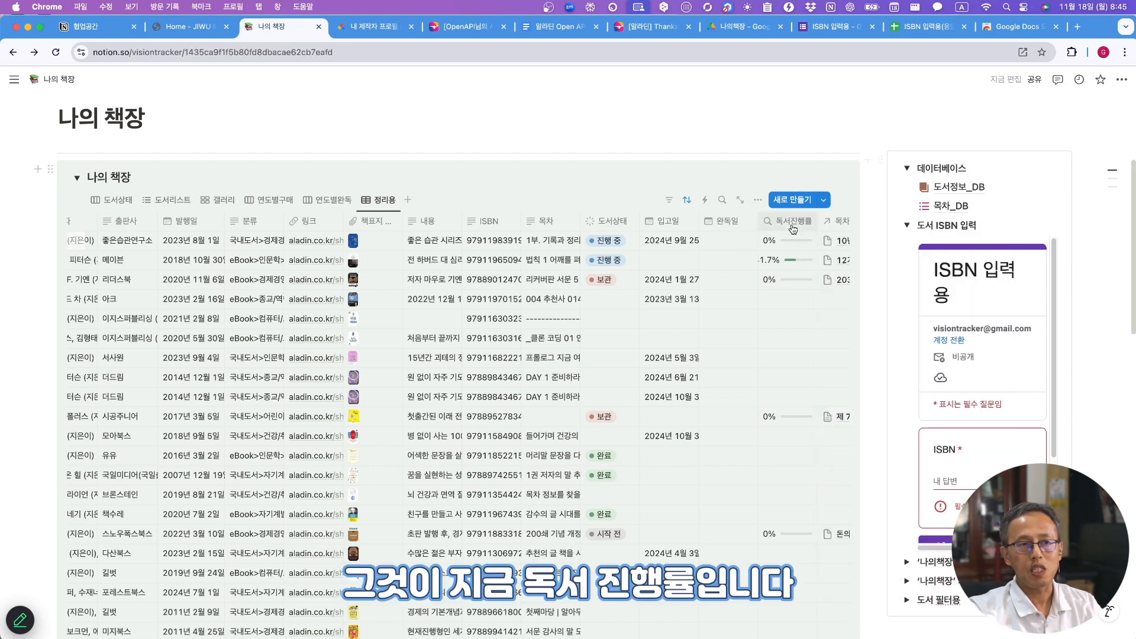
scroll(740, 509, down, 5)
scroll(751, 536, up, 10)
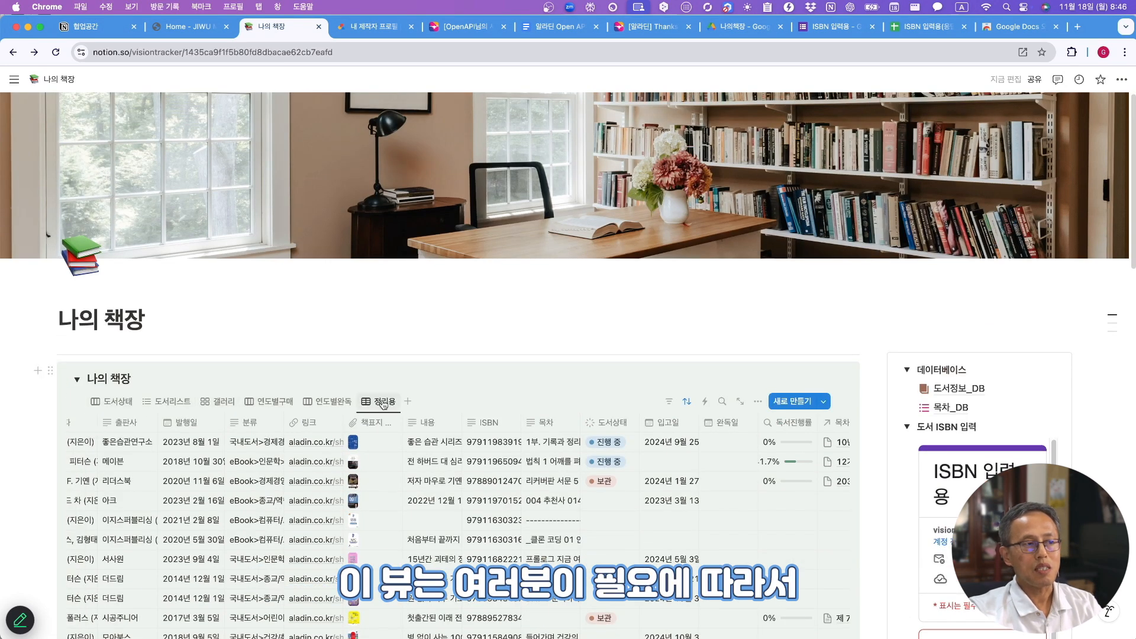
- Switch through the 갤러리, 도서리스트, 정리용 and 연도별완독 views of 나의 책장
click(217, 402)
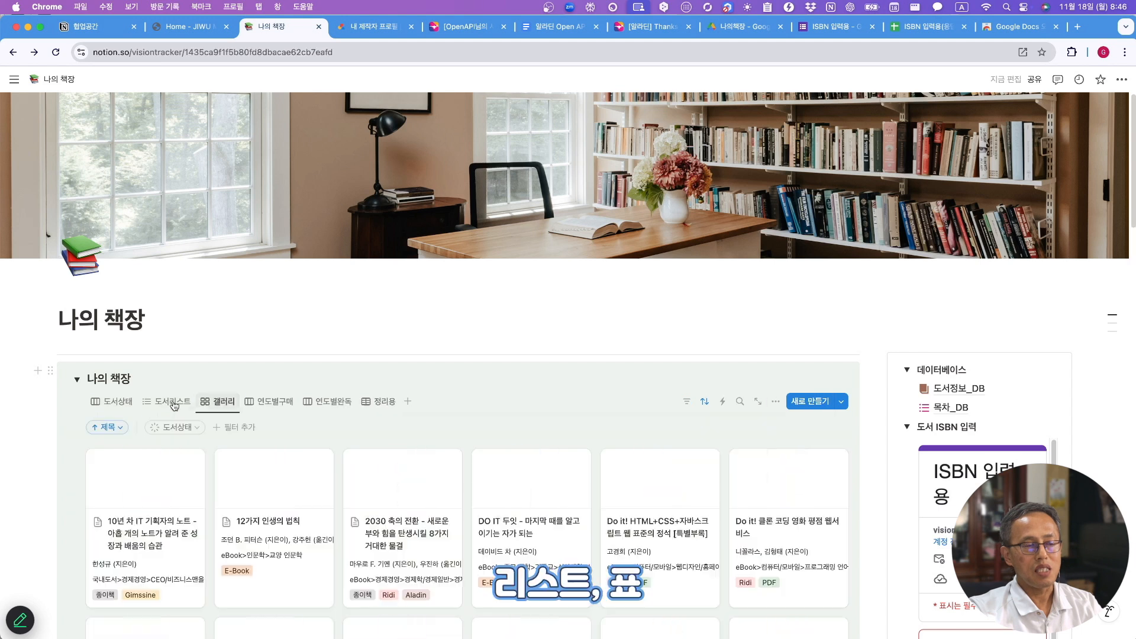
click(173, 403)
click(381, 402)
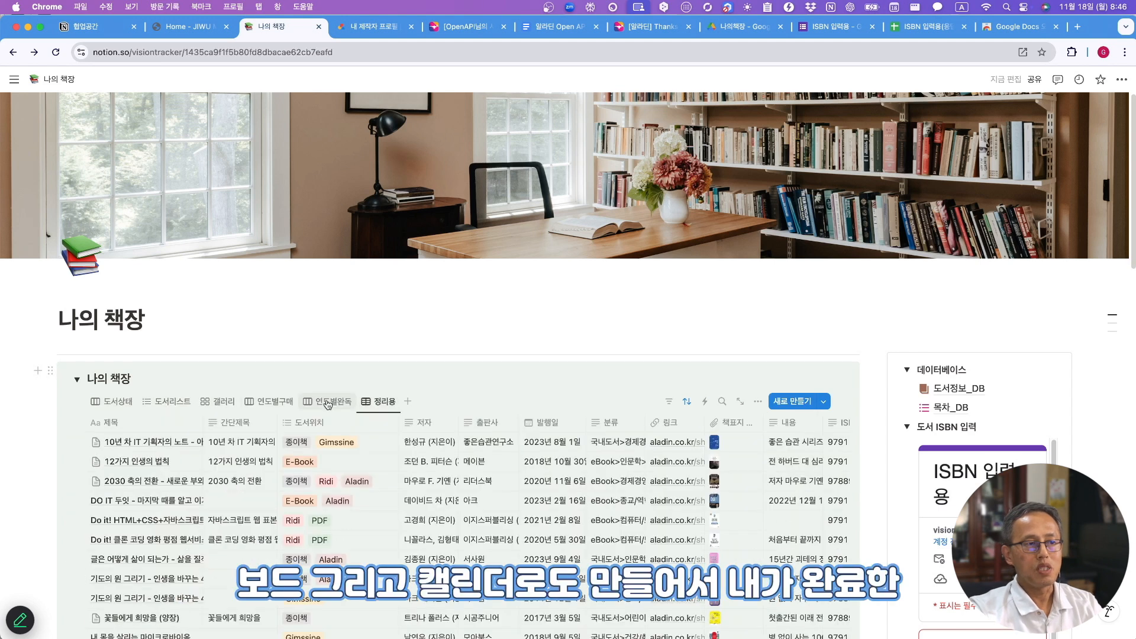
click(327, 403)
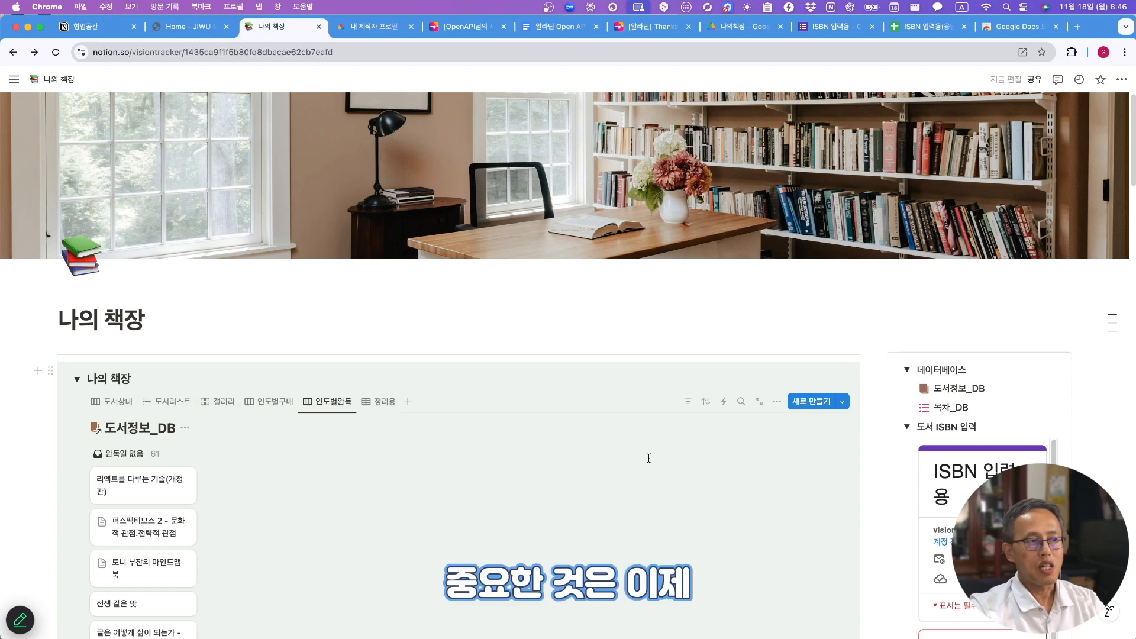
scroll(647, 459, down, 3)
- Return to the 도서리스트 view and browse its book titles and authors
click(159, 232)
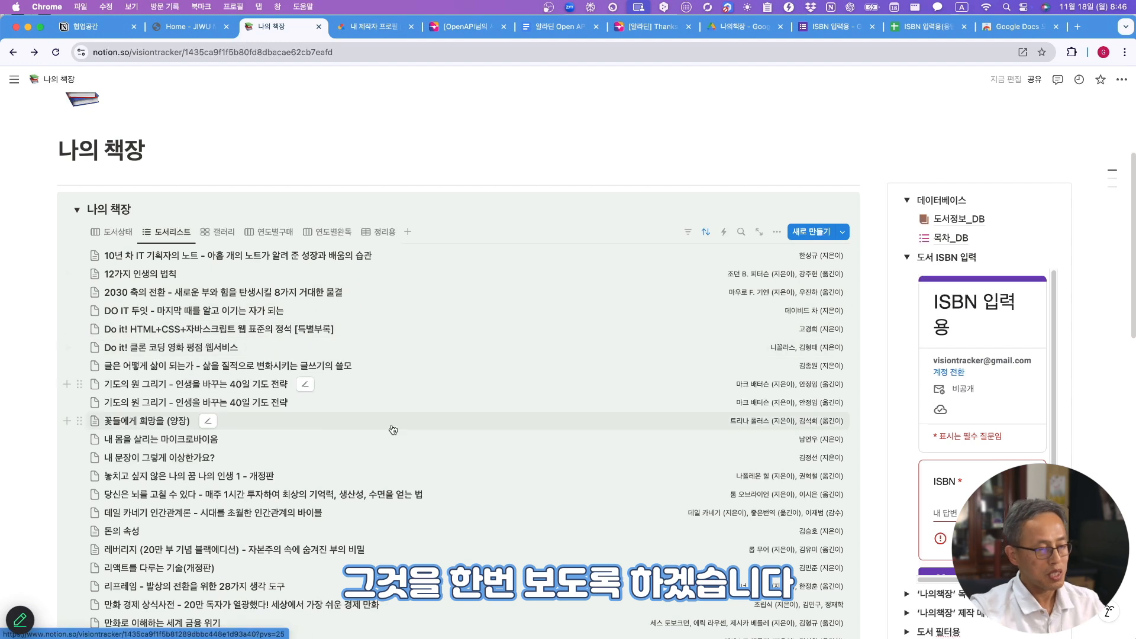
scroll(209, 594, down, 5)
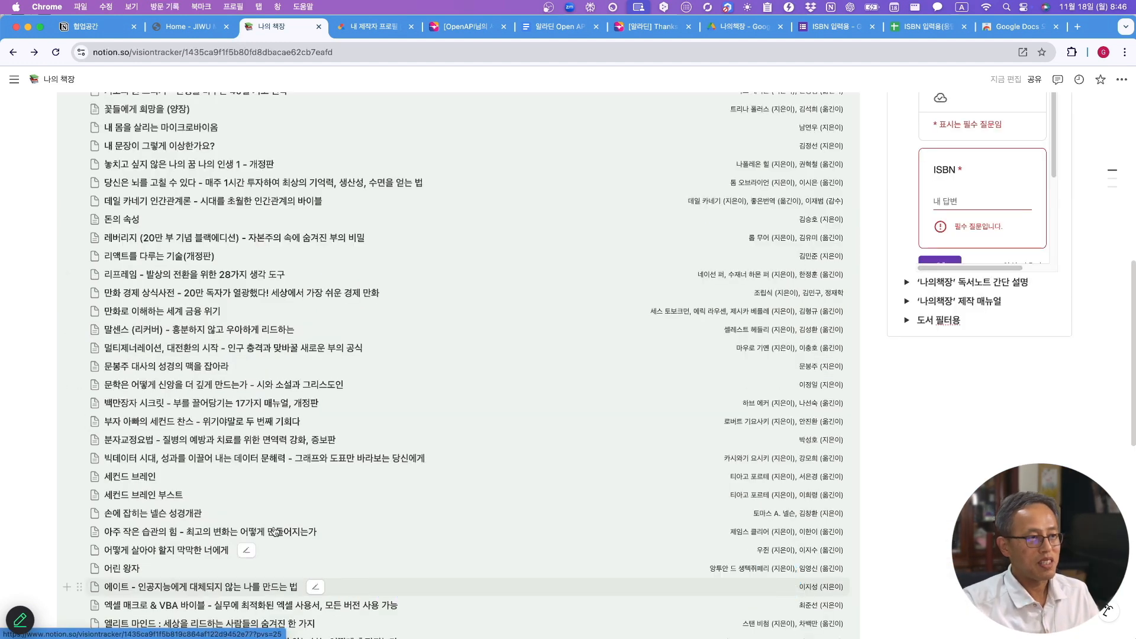
scroll(209, 591, down, 9)
scroll(715, 346, up, 12)
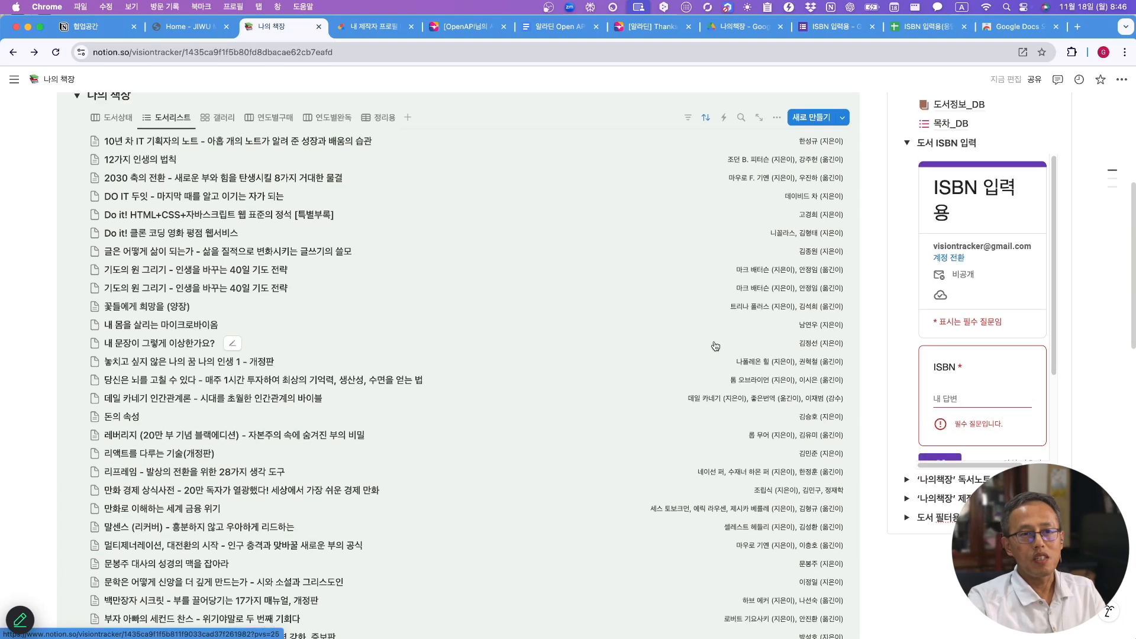
click(963, 399)
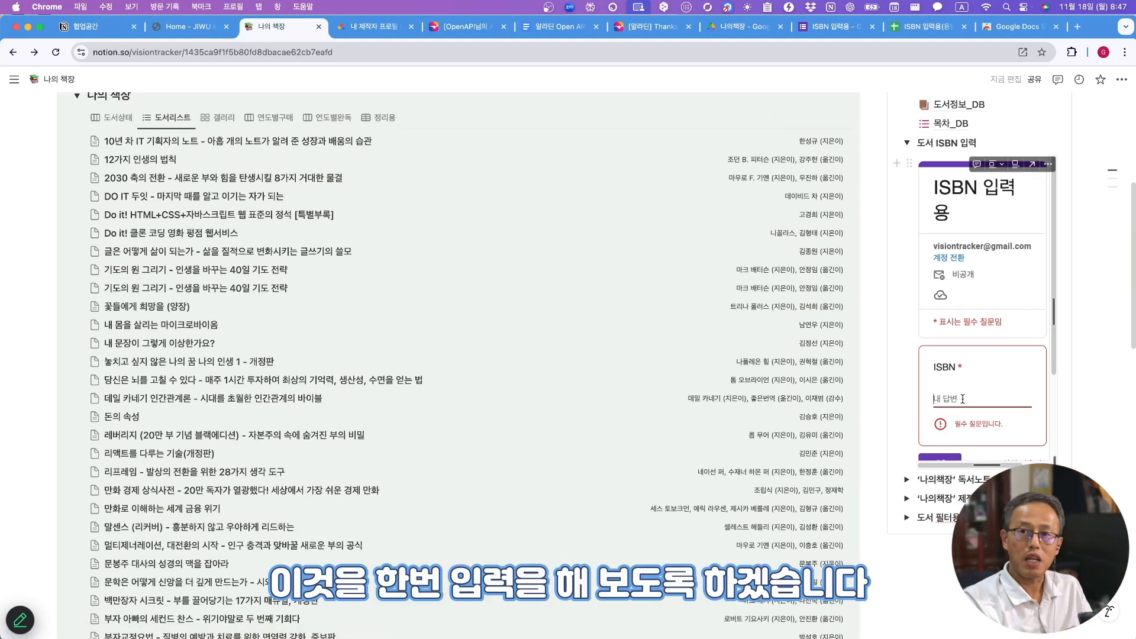
key(super+v)
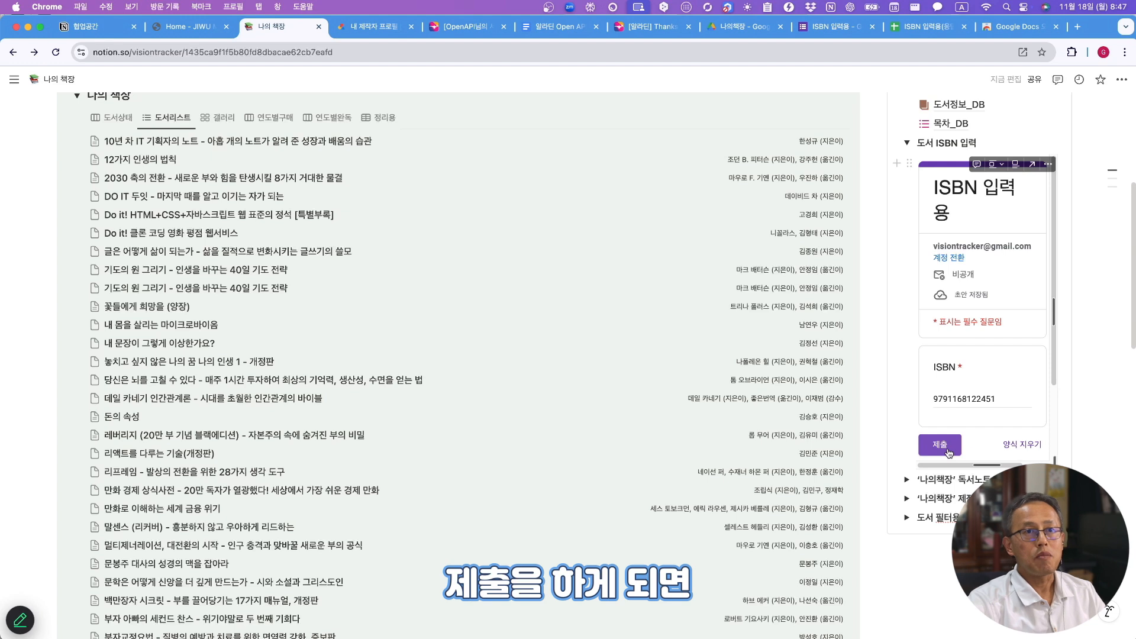
click(948, 451)
- Verify the response in 설문지 응답 시트1, then see 하버드는 학생들에게 행복을 가르친다 in Notion
click(919, 29)
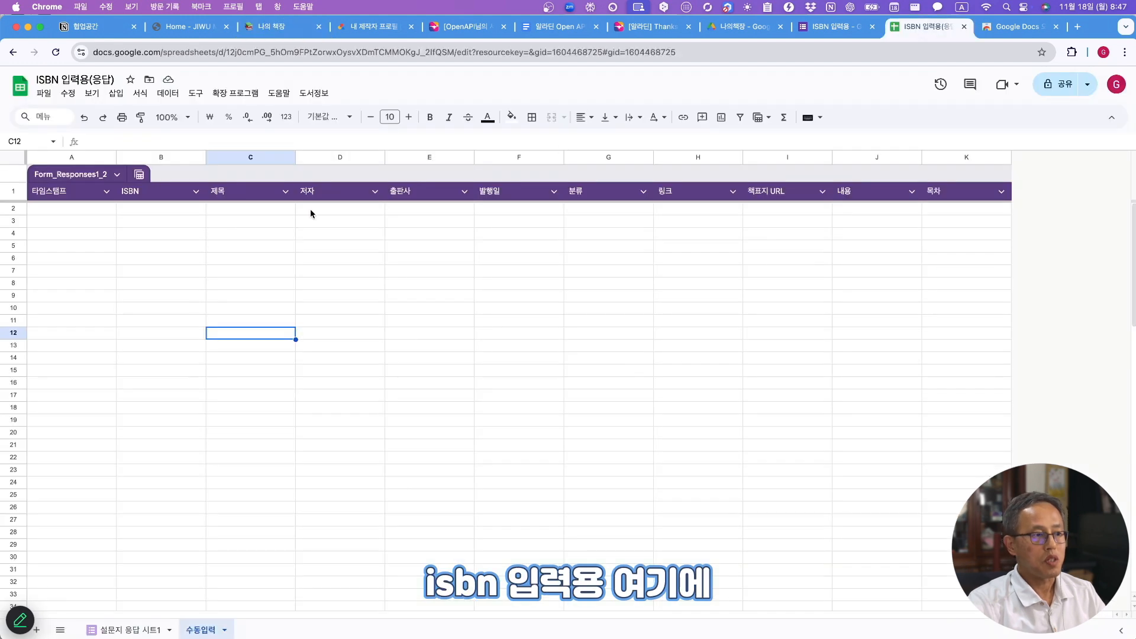
click(129, 630)
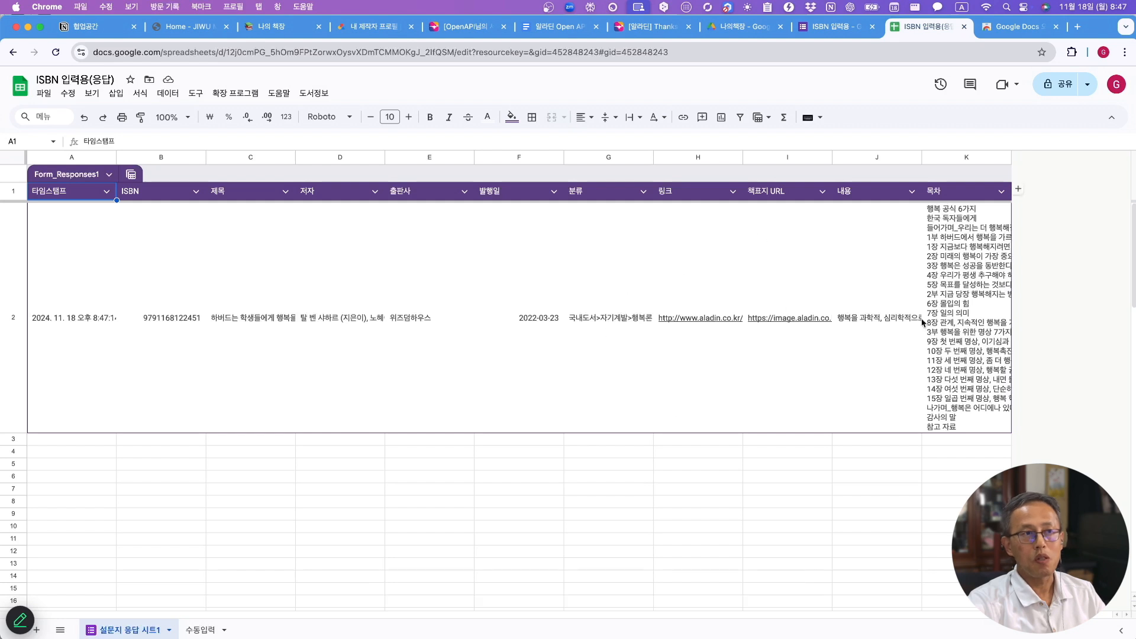
click(276, 28)
scroll(282, 217, down, 15)
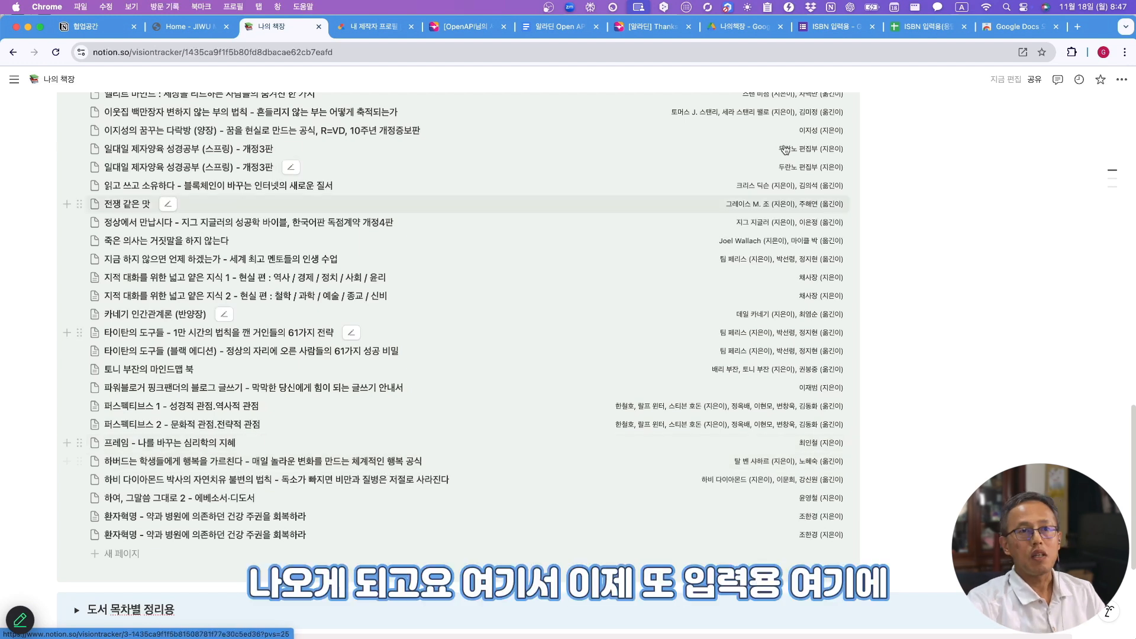
- Go to the 수동입력 sheet of the ISBN 입력용(응답) spreadsheet
click(929, 27)
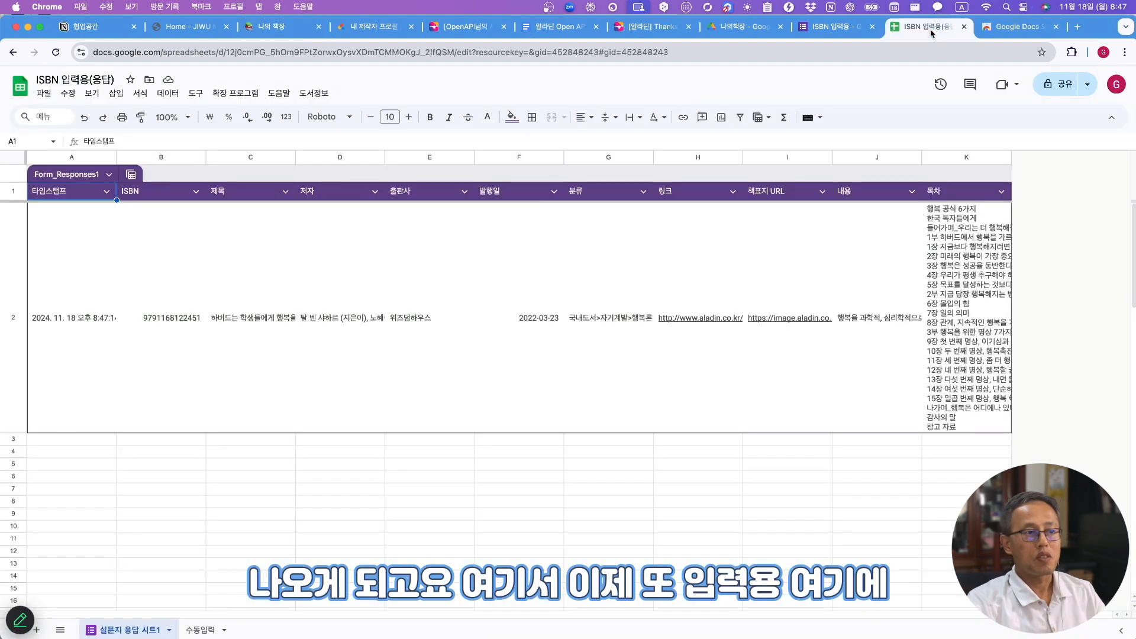
click(251, 501)
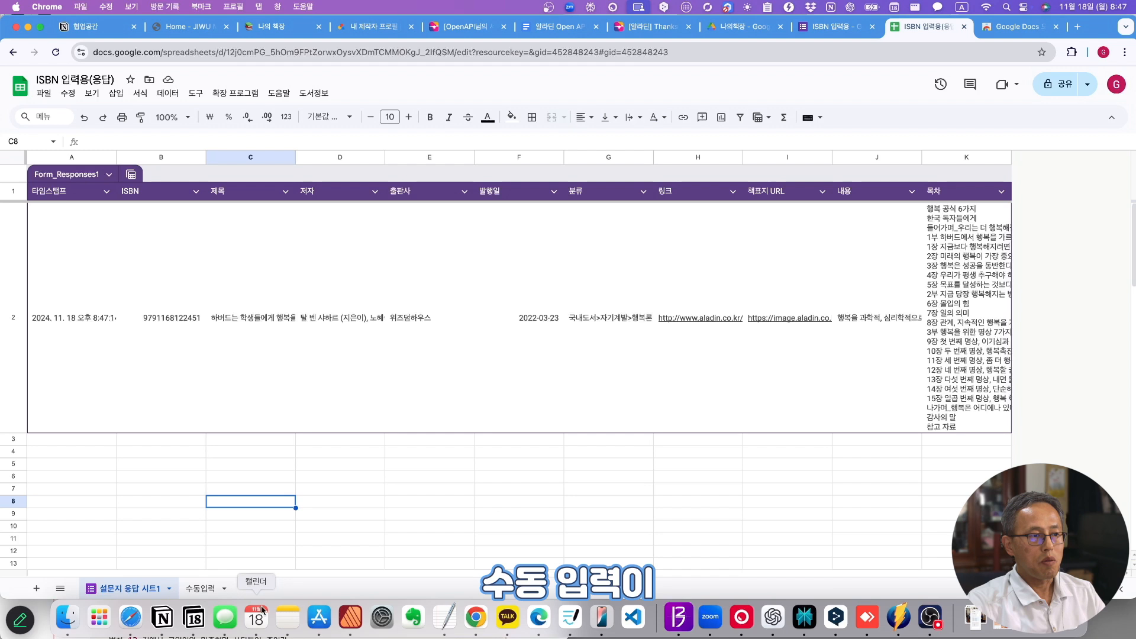
click(201, 589)
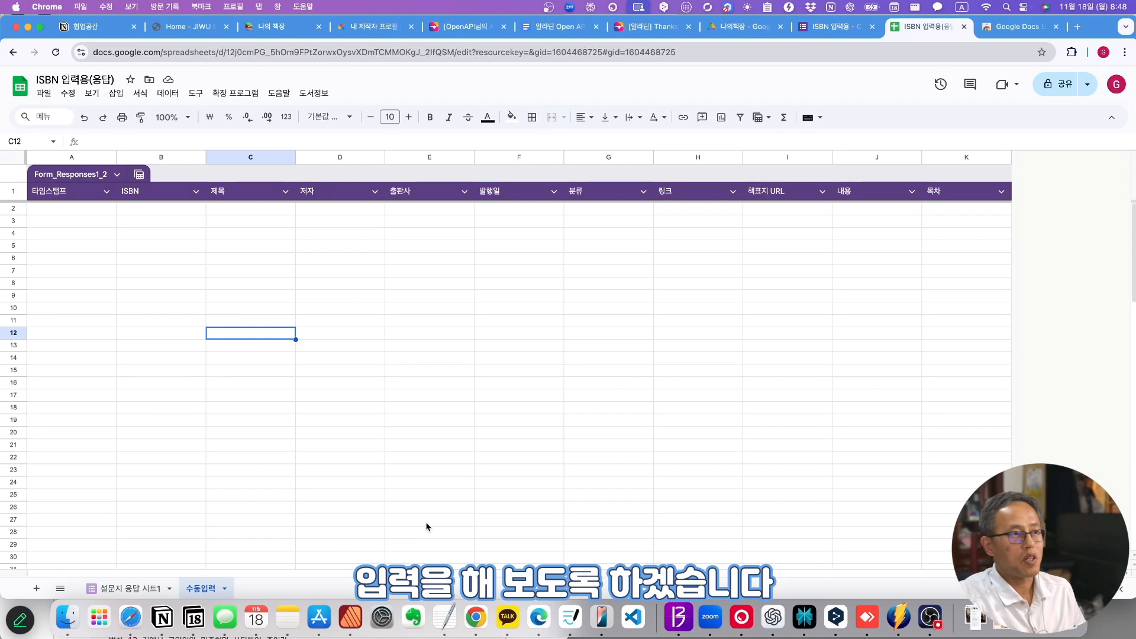
click(142, 212)
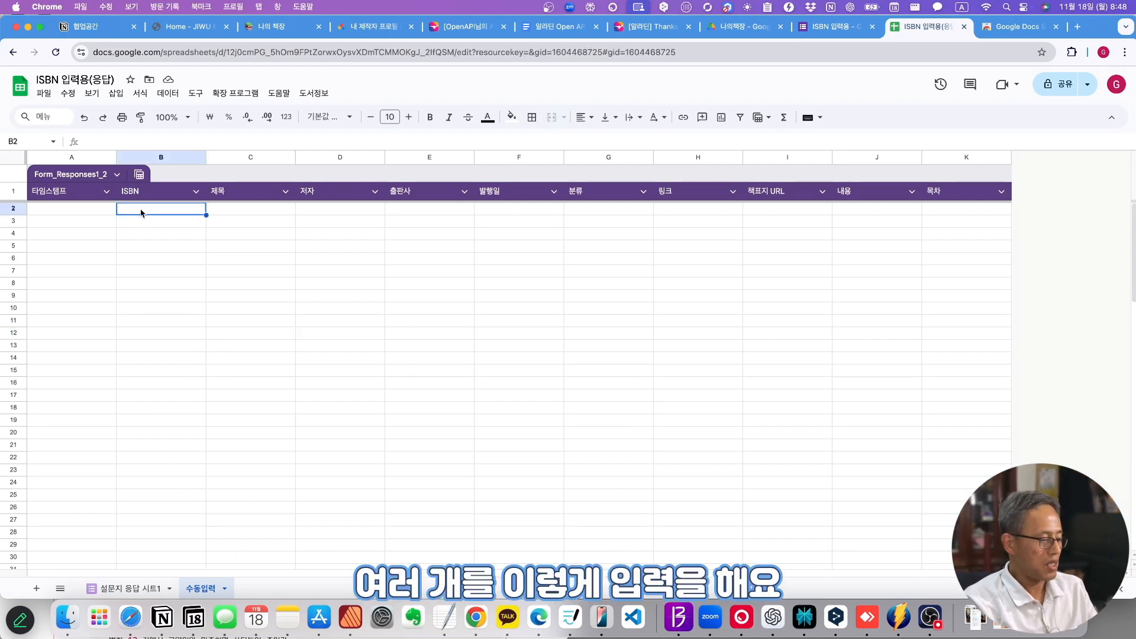
key(super+v)
click(151, 294)
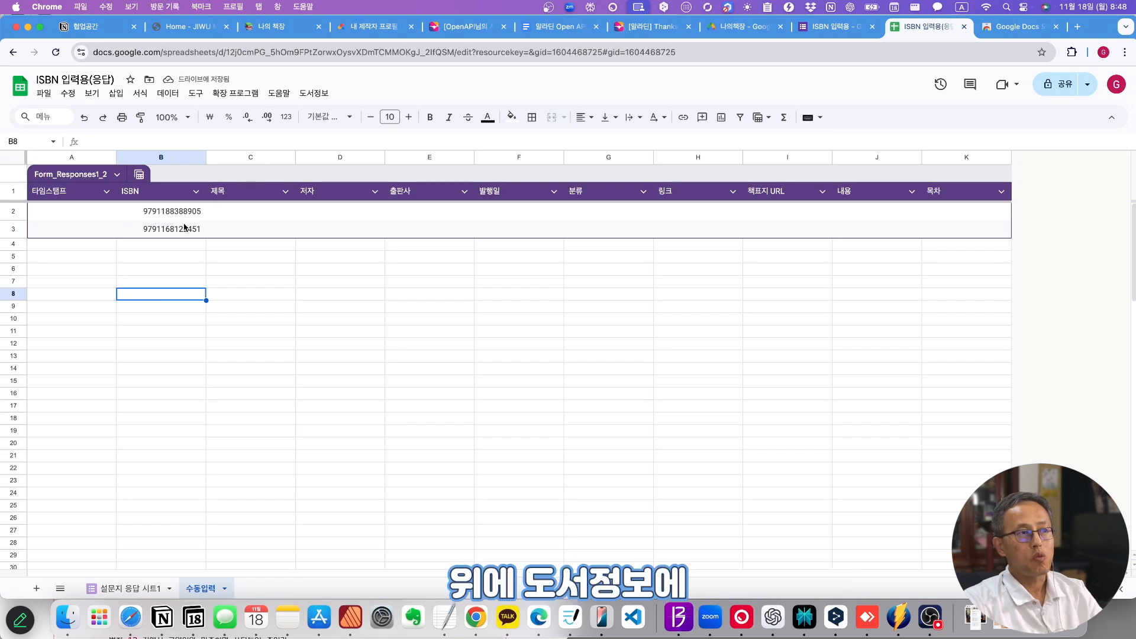
click(313, 93)
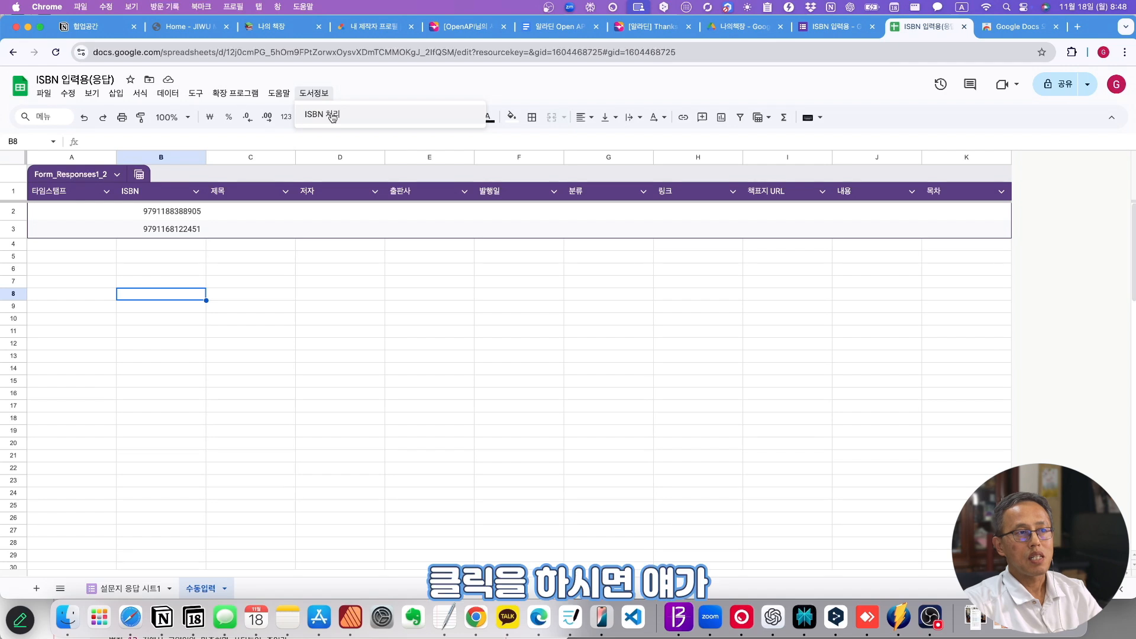
click(323, 117)
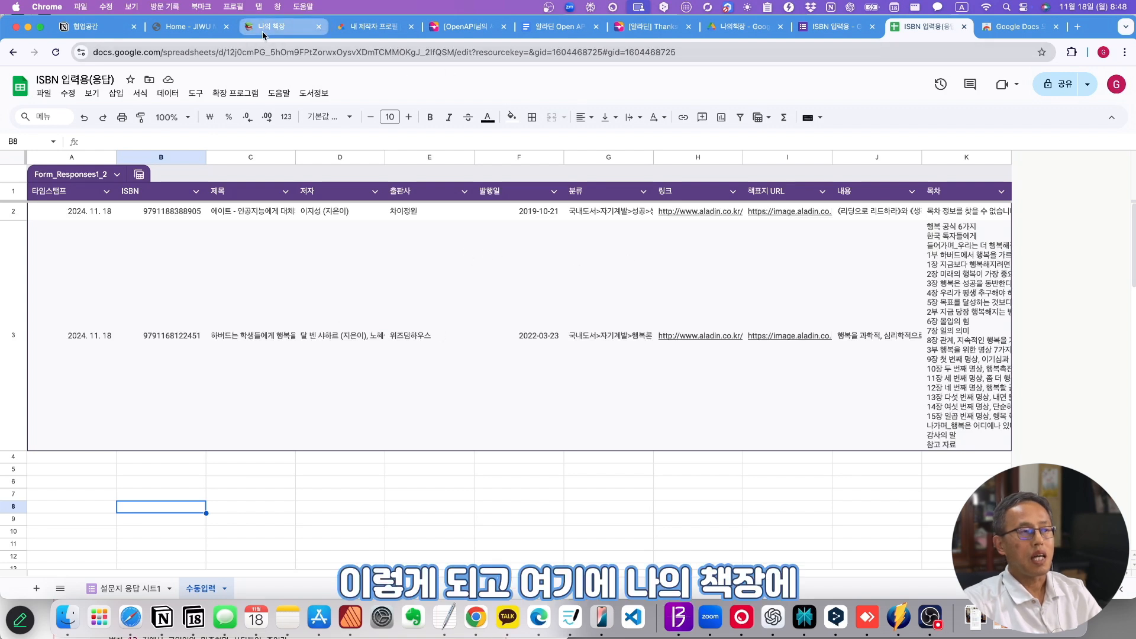
- Back in 나의 책장, scroll the book list to see the newly added entries
click(283, 27)
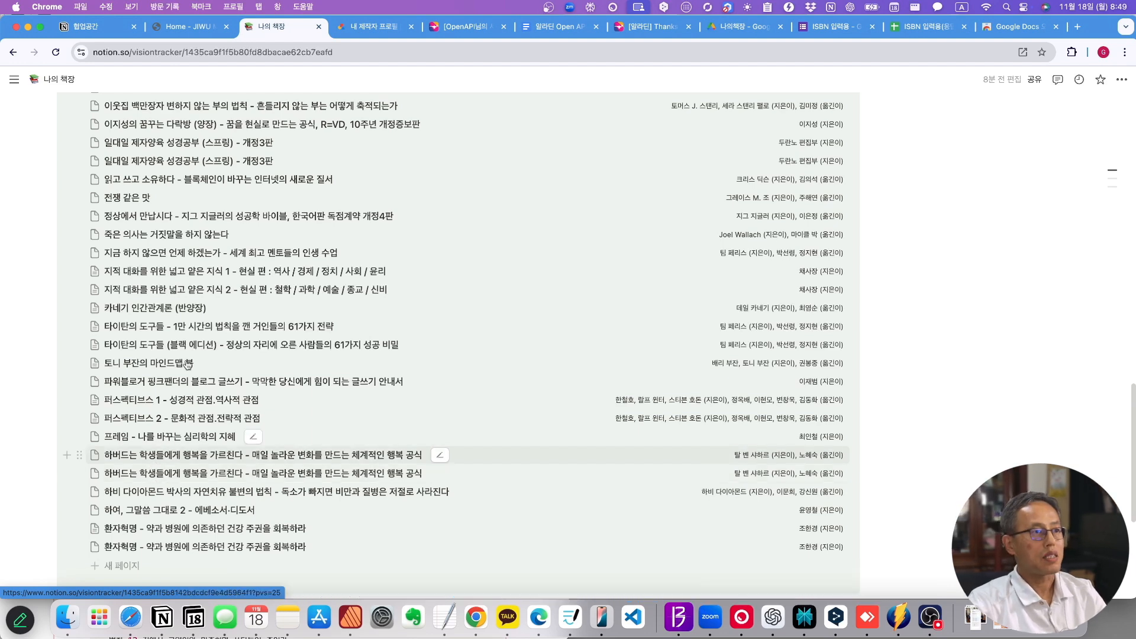
scroll(159, 469, up, 3)
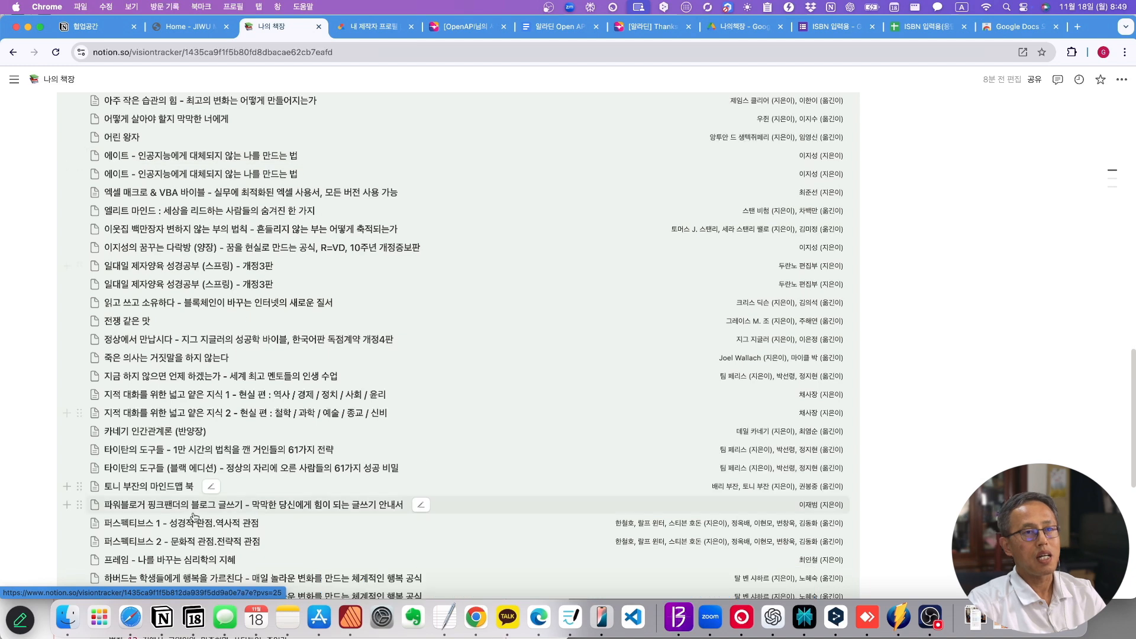
scroll(283, 498, down, 7)
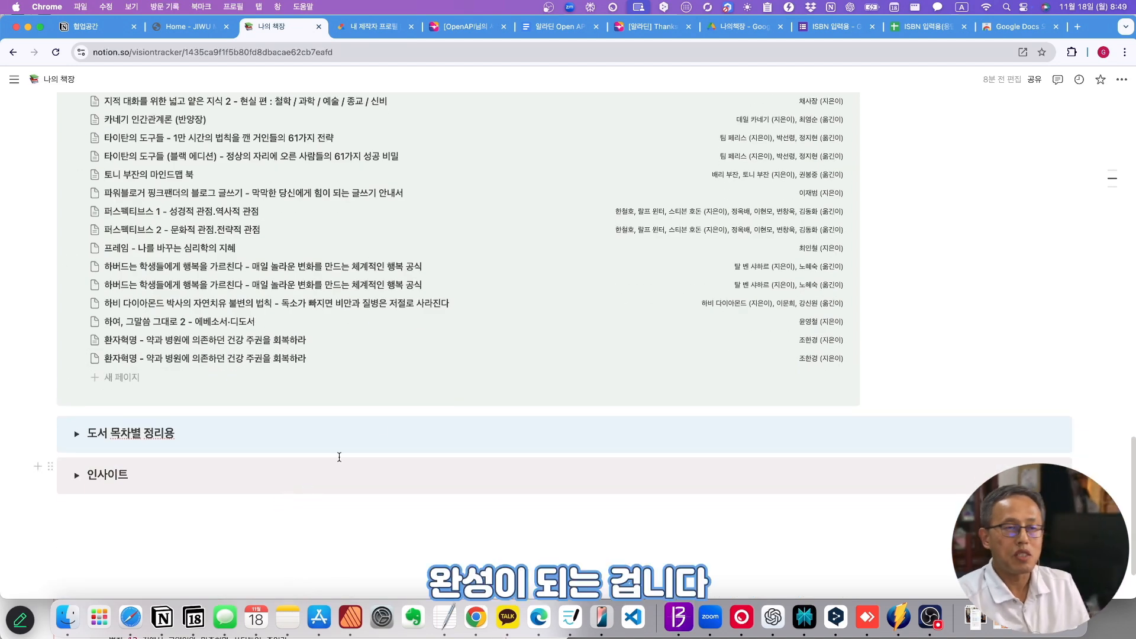
scroll(355, 450, up, 4)
scroll(389, 427, up, 15)
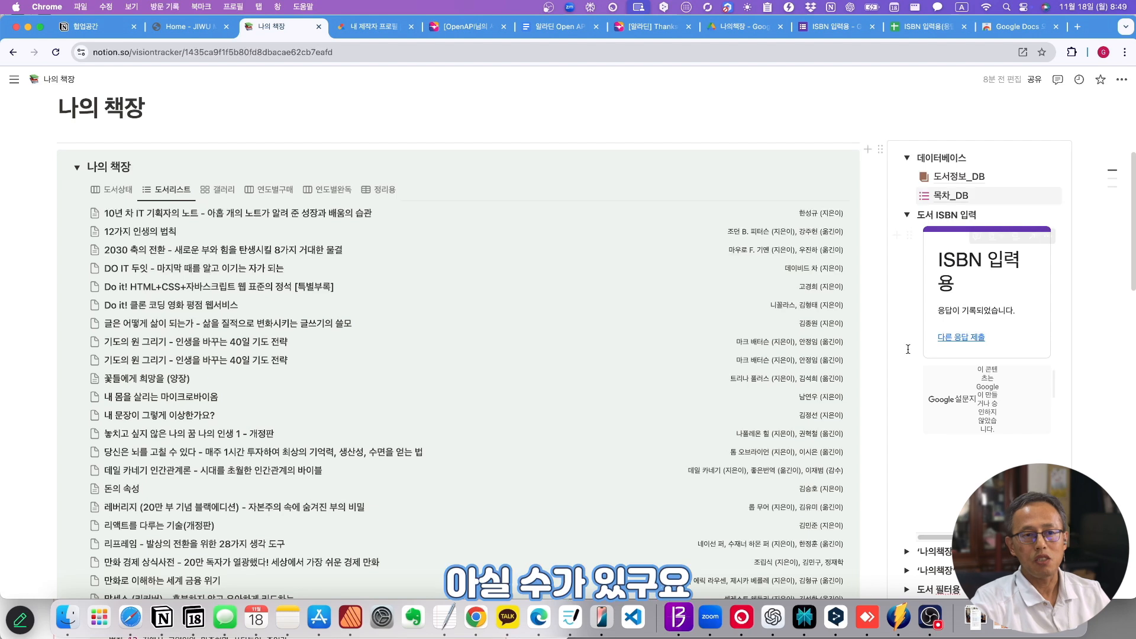
scroll(953, 375, down, 3)
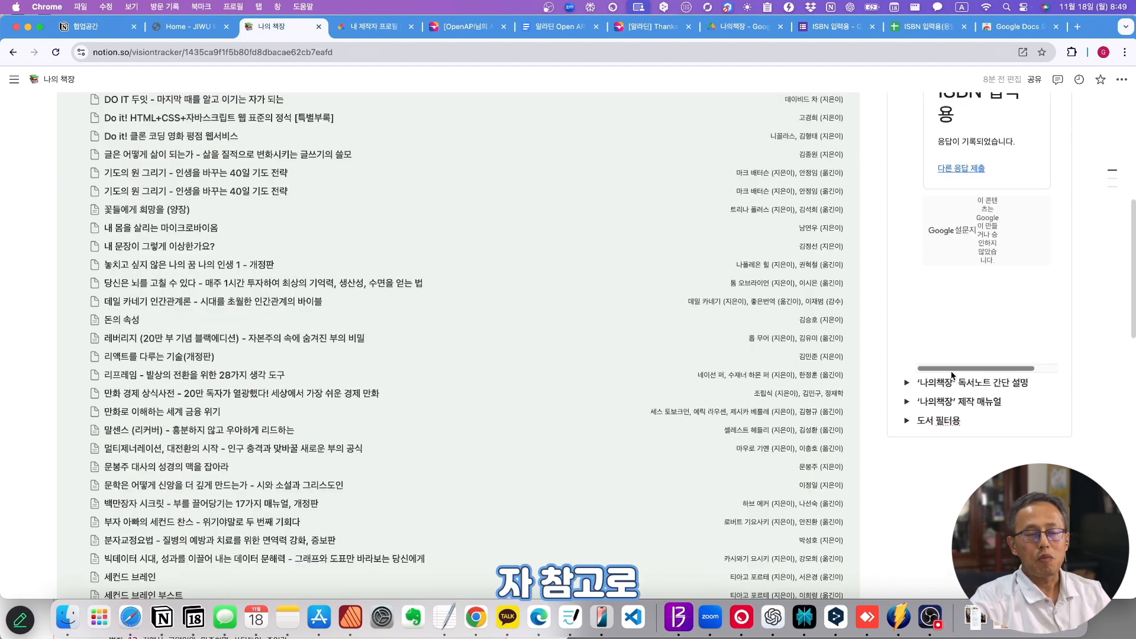
- Expand the '나의책장' 독서노트 간단 설명 toggle and select its make.com/Zapier bullet
click(906, 383)
scroll(915, 403, down, 4)
scroll(947, 385, down, 1)
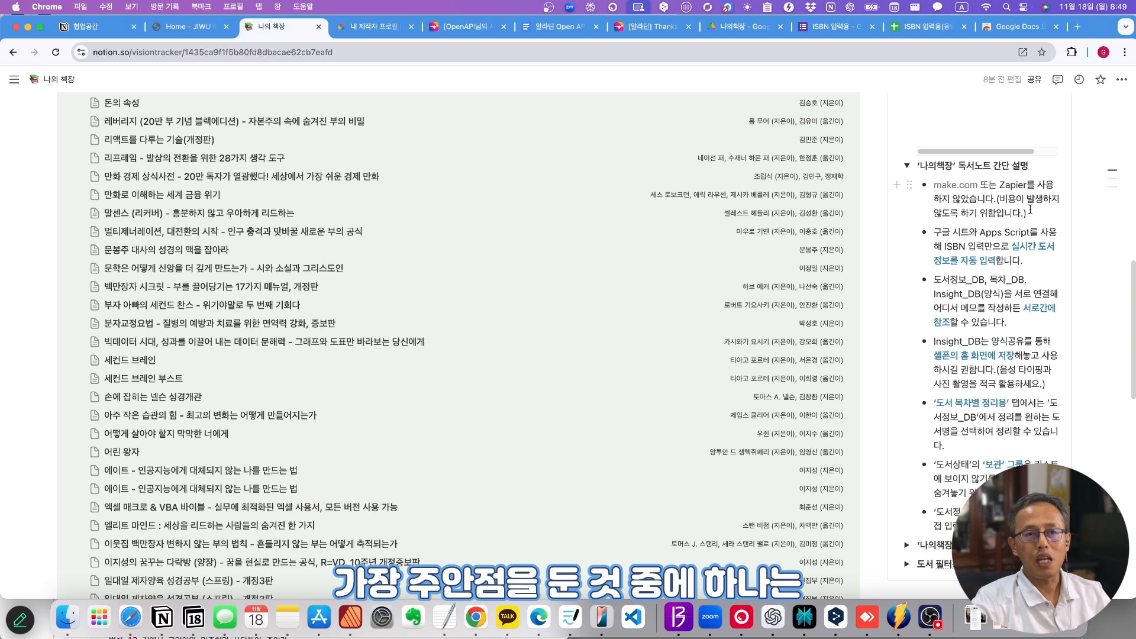
drag(1030, 209, 935, 188)
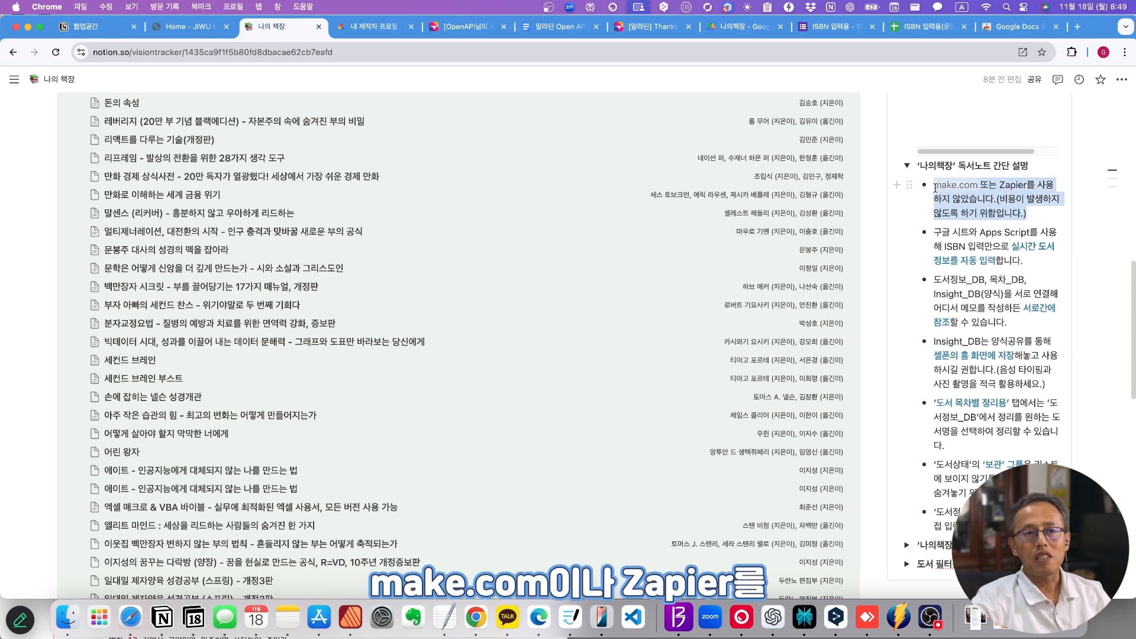
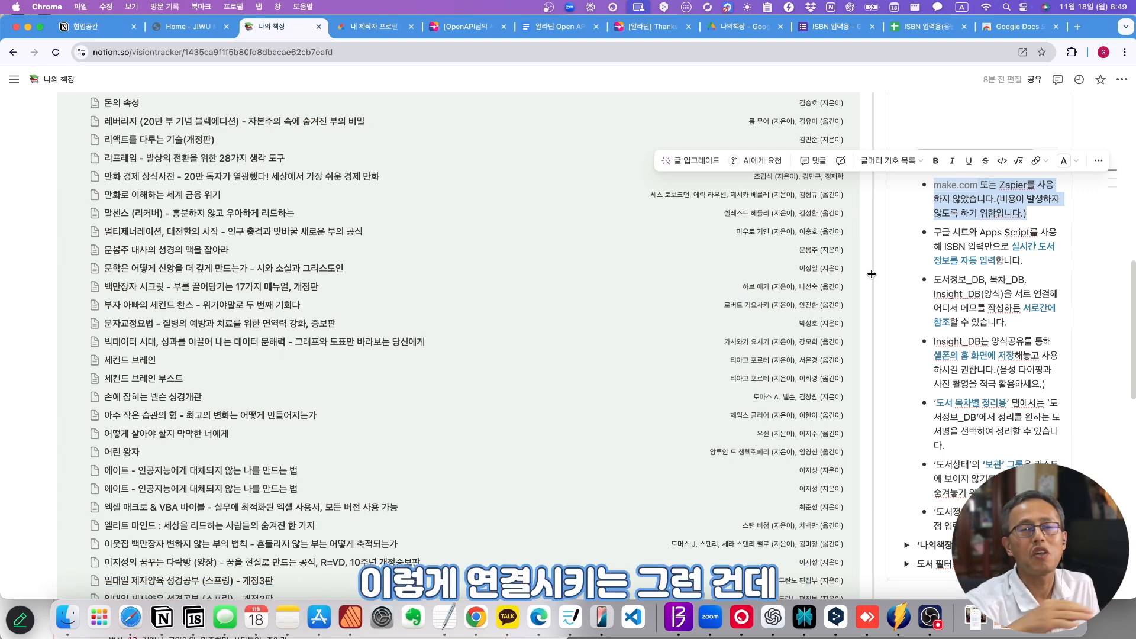
- Delete the duplicate 하버드는 학생들에게 행복을 가르친다 entry from the book list
click(1036, 215)
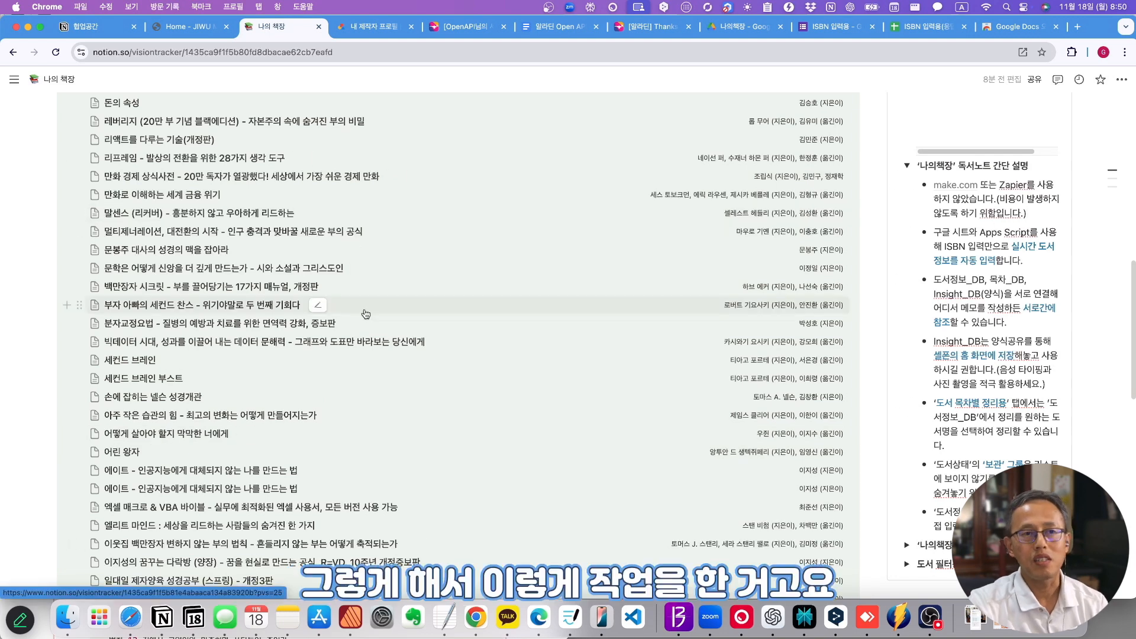
scroll(365, 314, down, 1)
click(1033, 190)
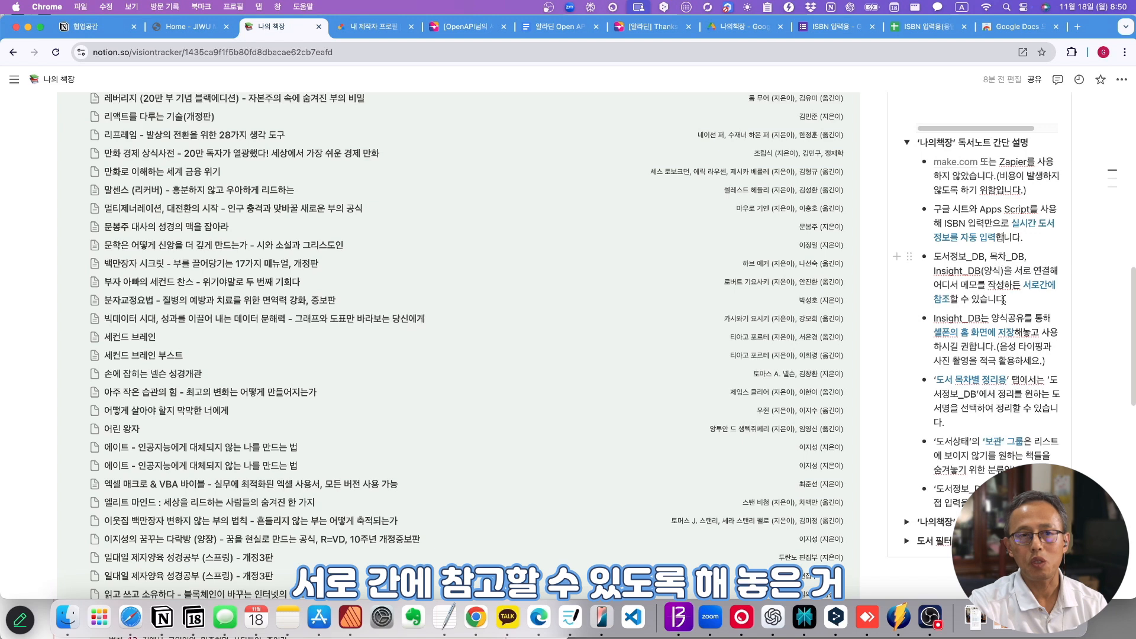
scroll(1000, 308, down, 1)
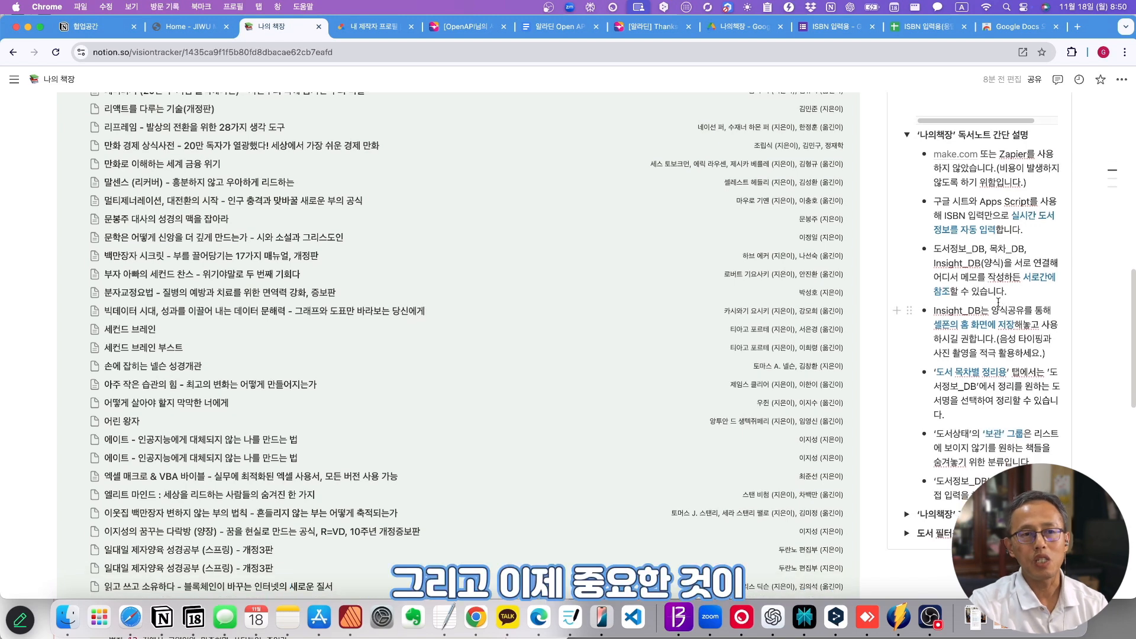
scroll(960, 328, up, 5)
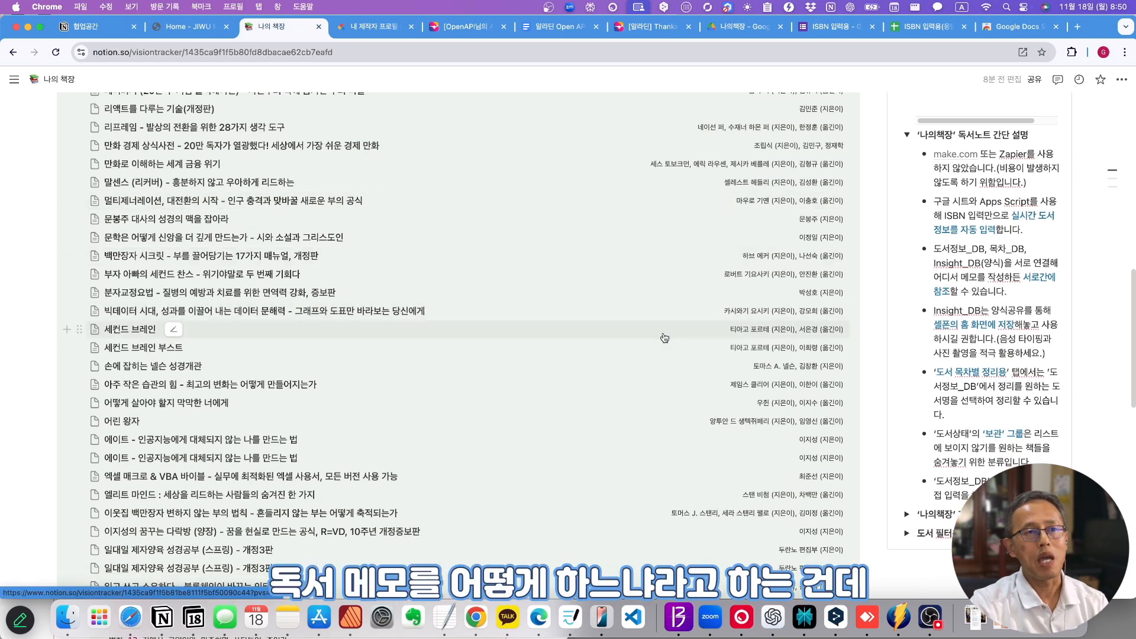
scroll(664, 337, up, 8)
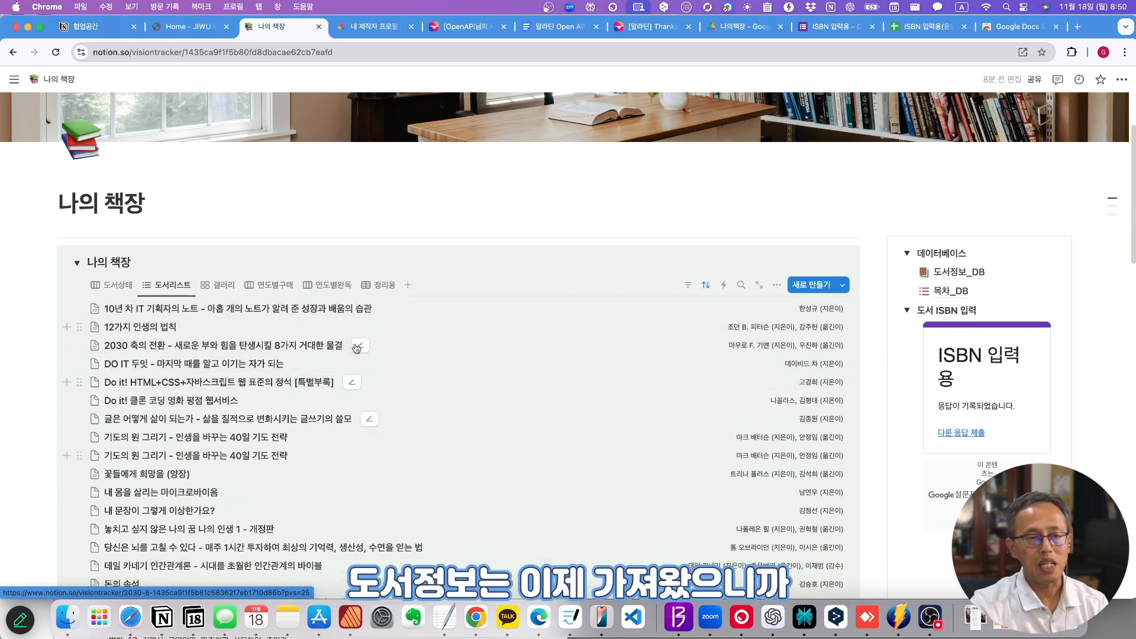
scroll(585, 456, down, 12)
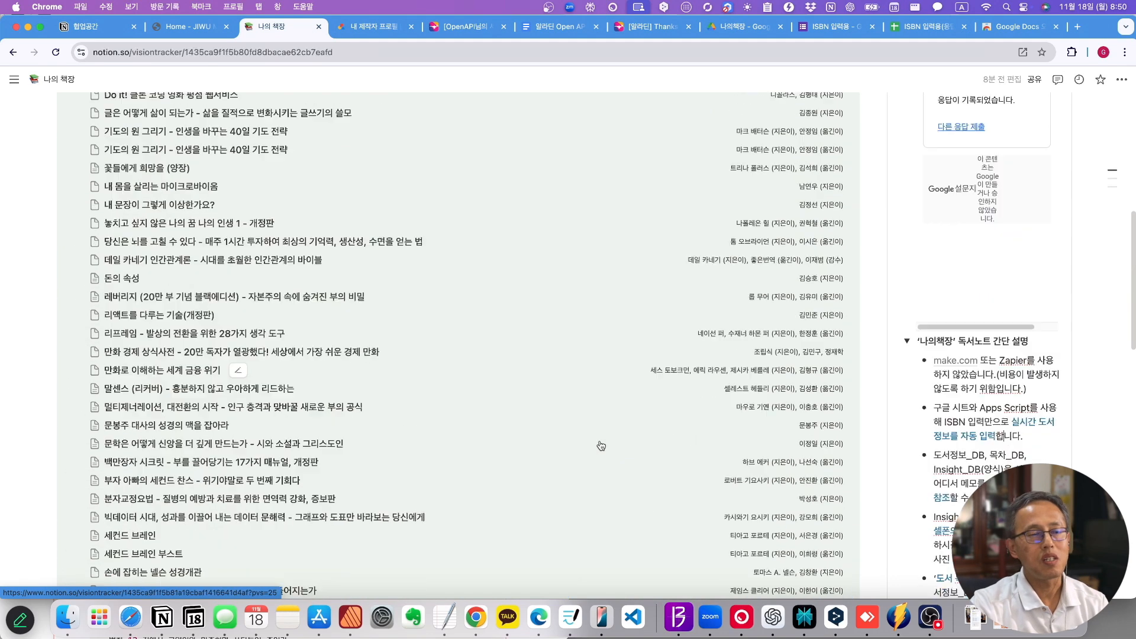
scroll(601, 445, down, 5)
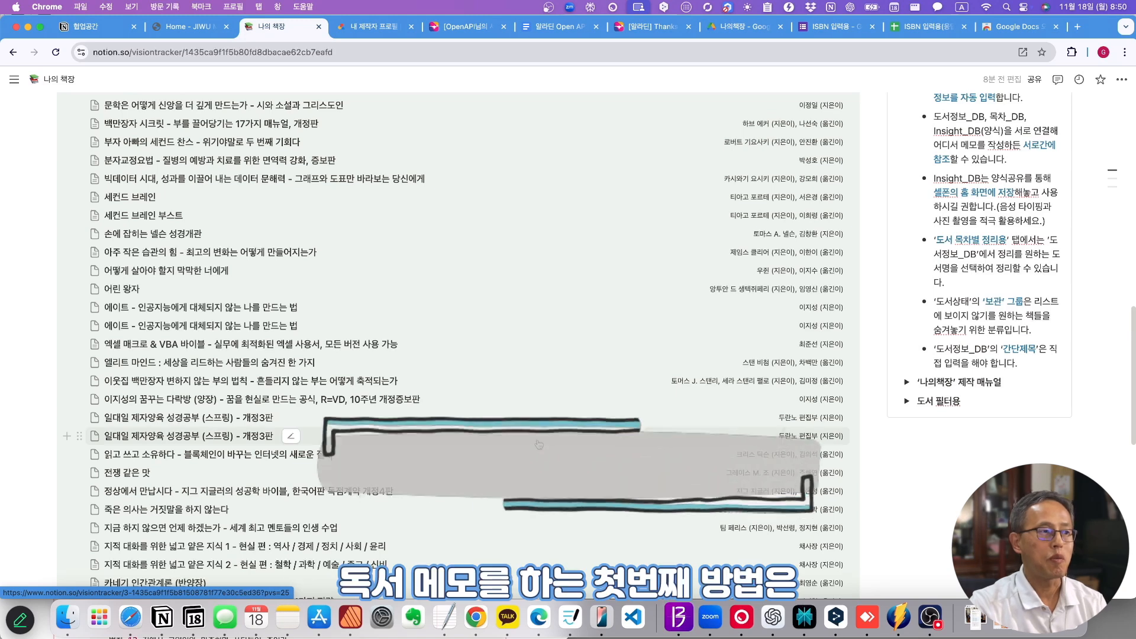
scroll(605, 389, down, 7)
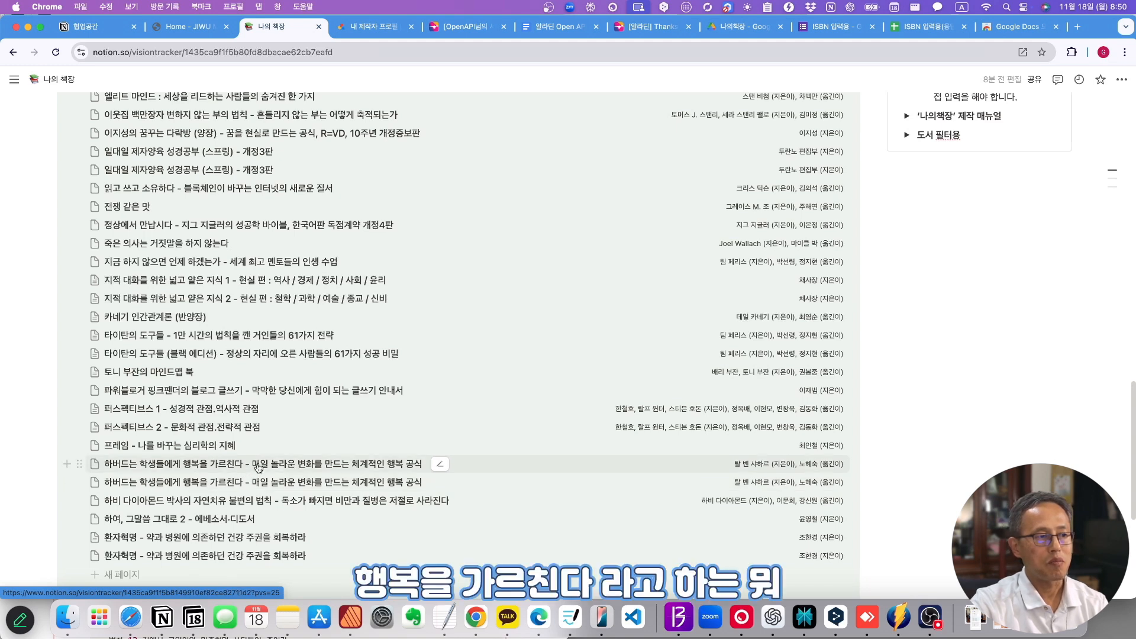
click(81, 484)
click(220, 466)
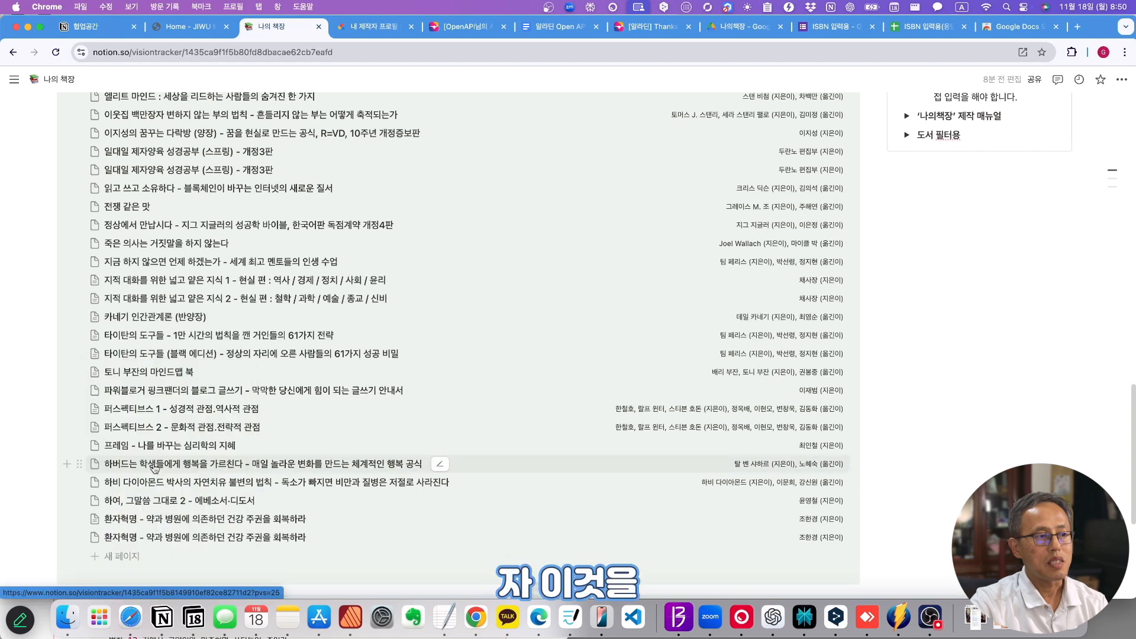
- Open the 하버드는 학생들에게 행복을 가르친다 page, apply the 새 페이지 template, and view the 목차 table's filter
click(220, 466)
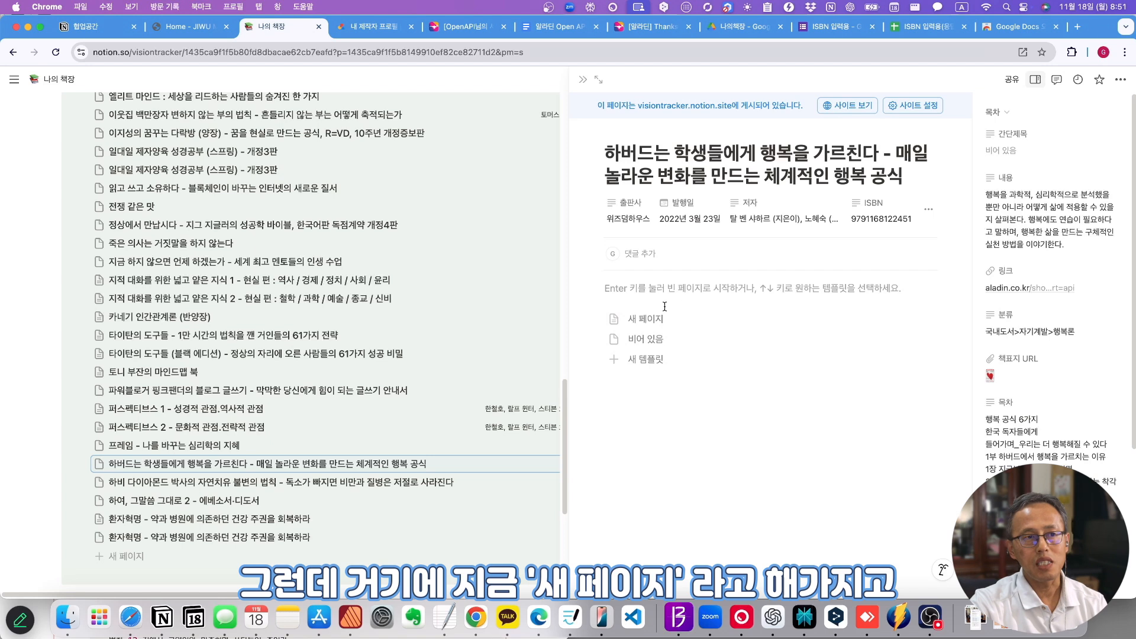
click(636, 321)
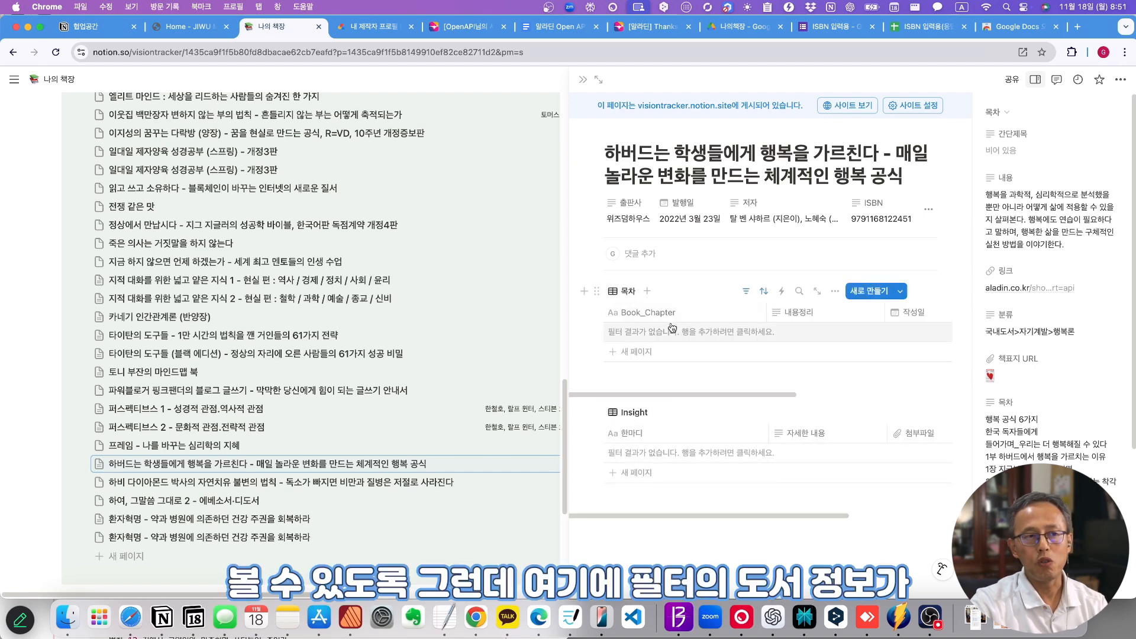
click(746, 293)
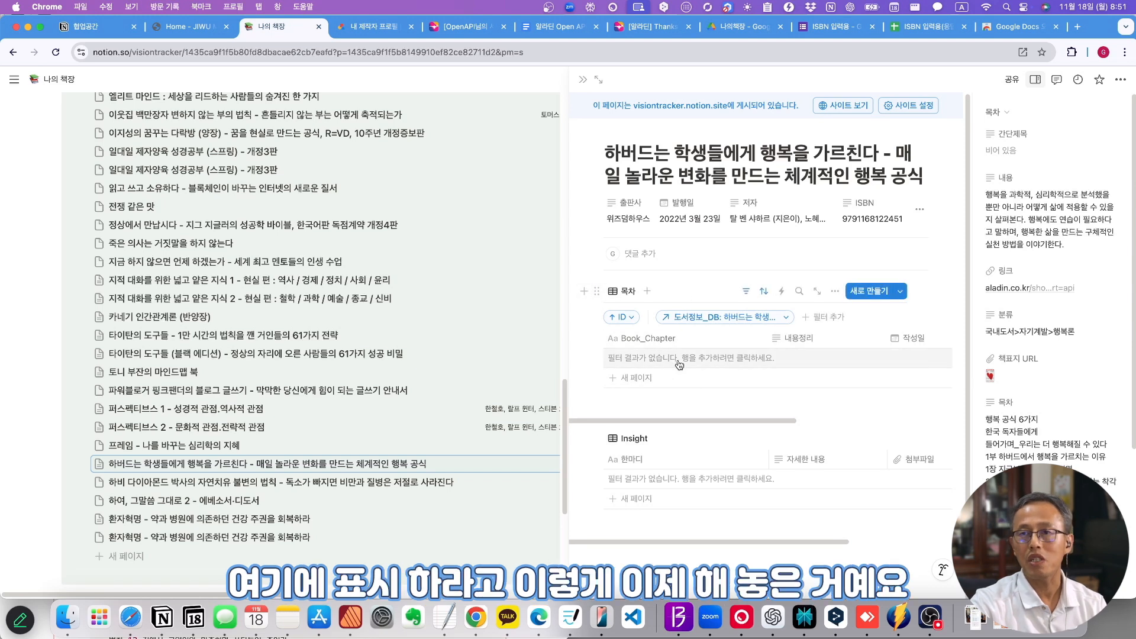
- Go to the manual's 'ChatGPT를 이용해서 목차 정리하는 샘플' section
scroll(737, 355, down, 1)
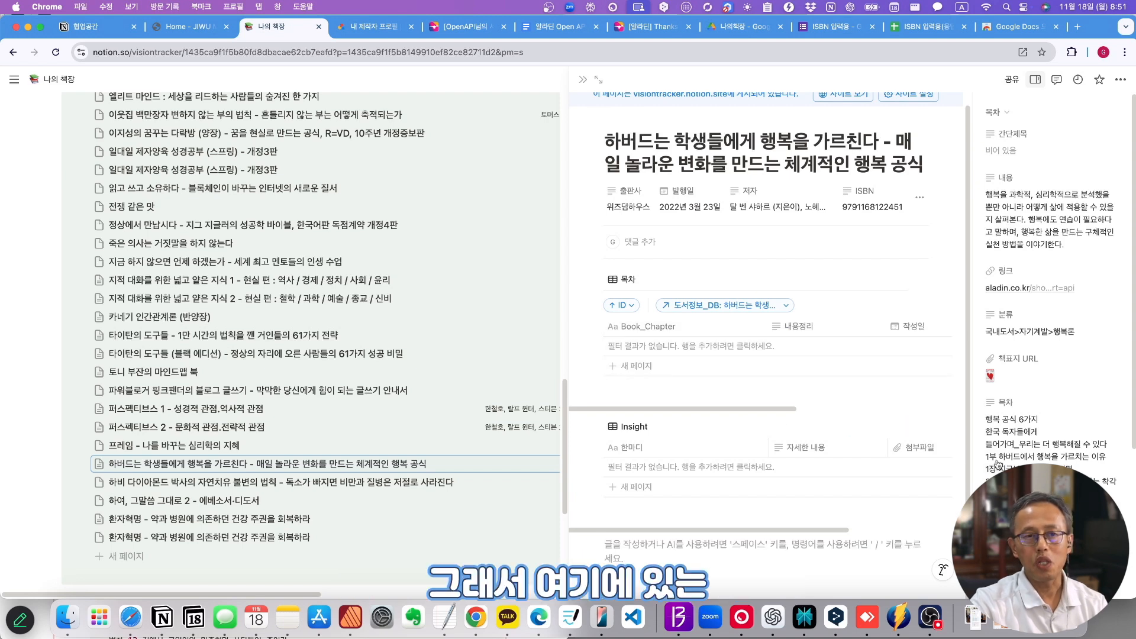
scroll(998, 464, down, 5)
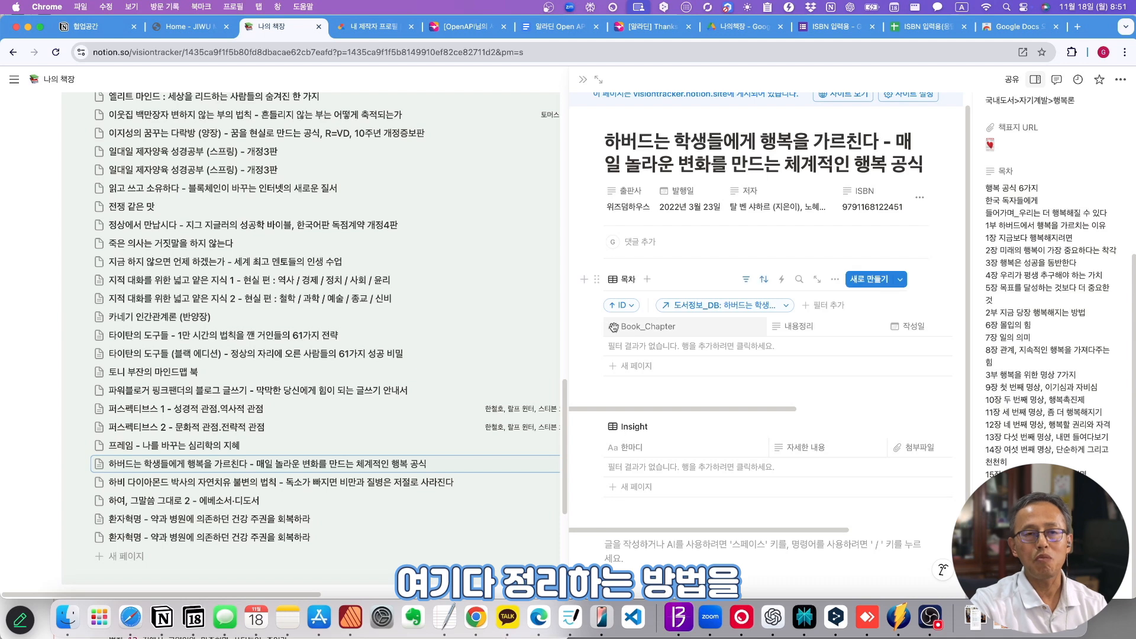
scroll(629, 359, down, 1)
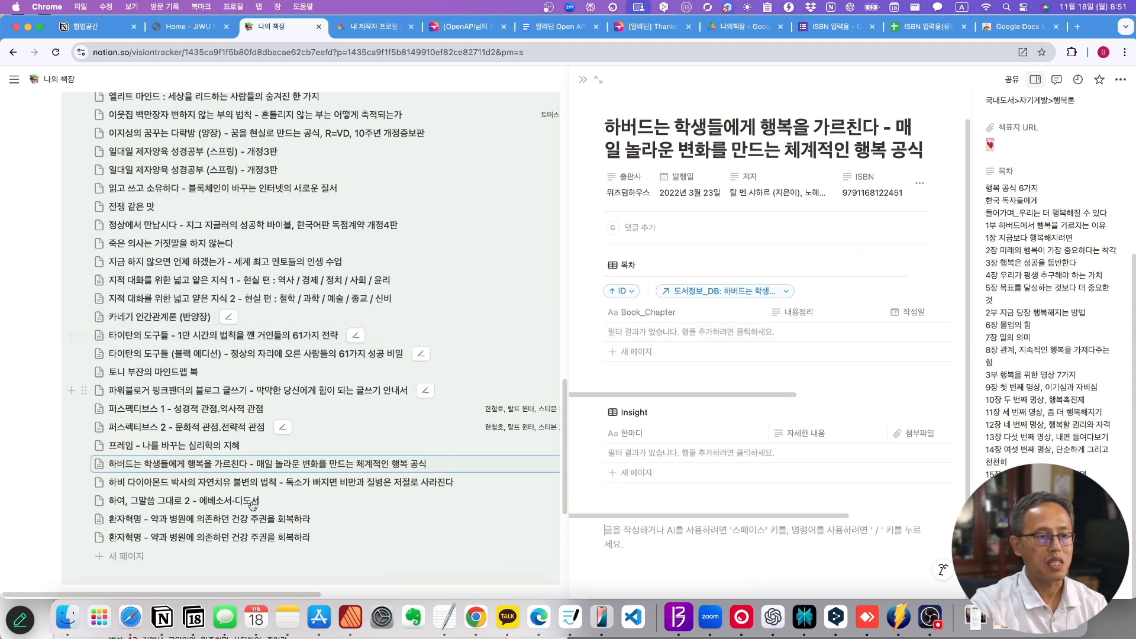
click(162, 617)
scroll(254, 237, down, 3)
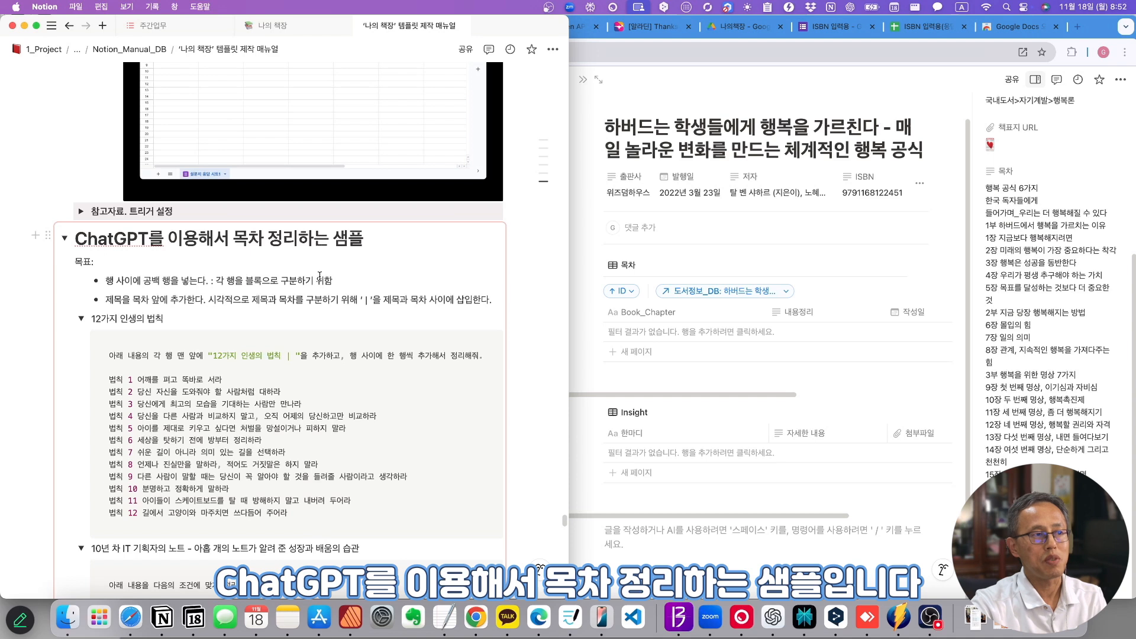
- Read the sample prompt's 목표 lines about blank lines between rows
scroll(319, 276, down, 4)
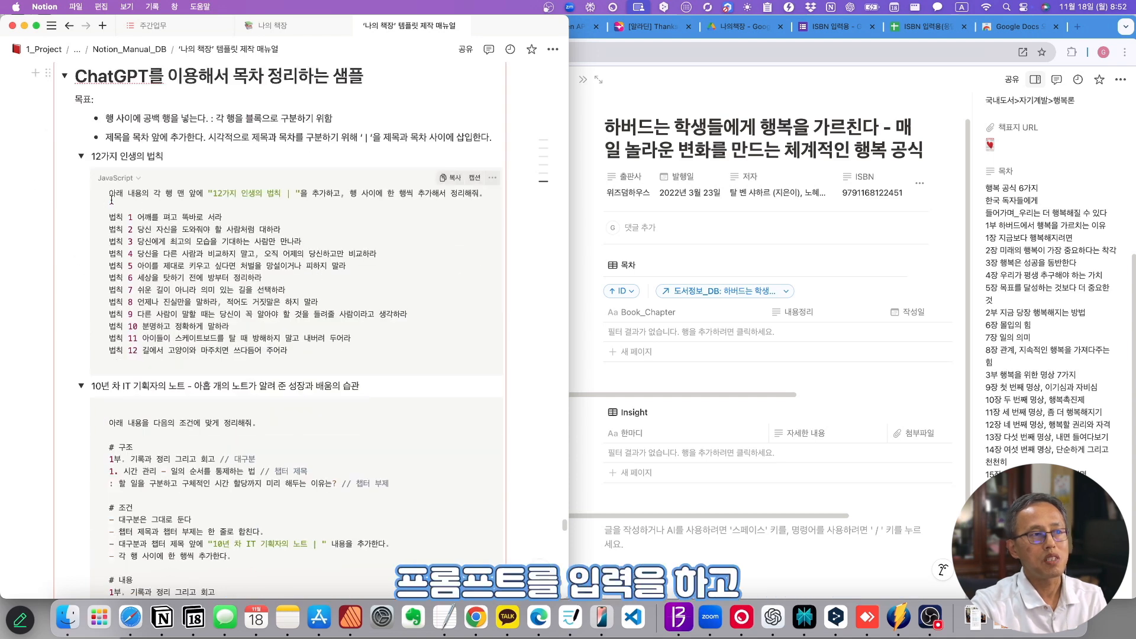
drag(109, 193, 403, 353)
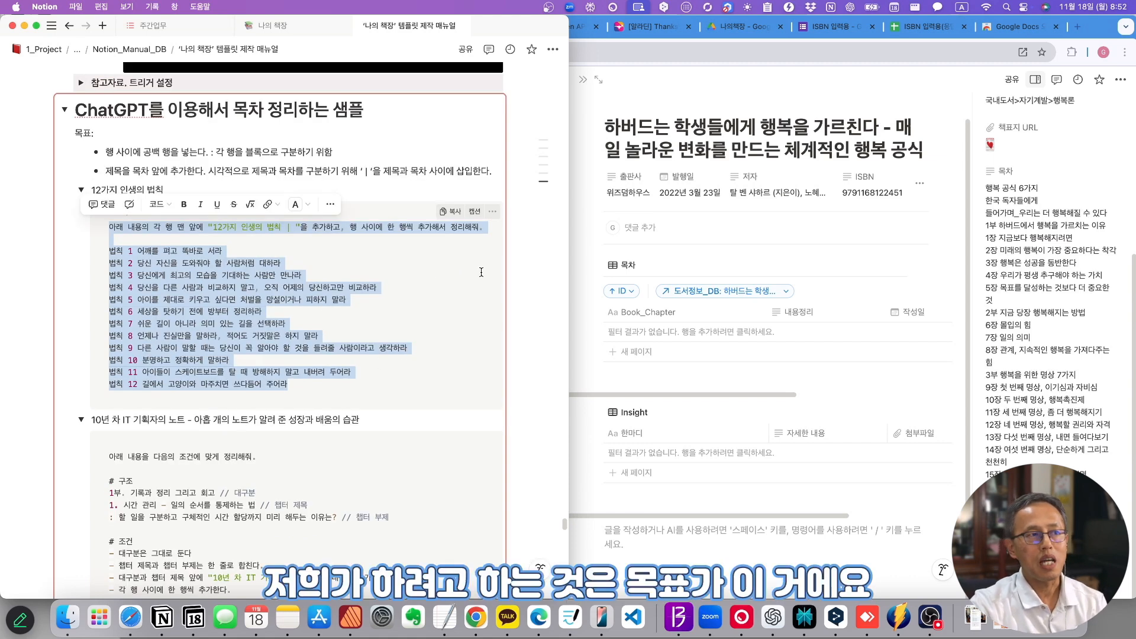
triple_click(96, 133)
drag(107, 153, 334, 153)
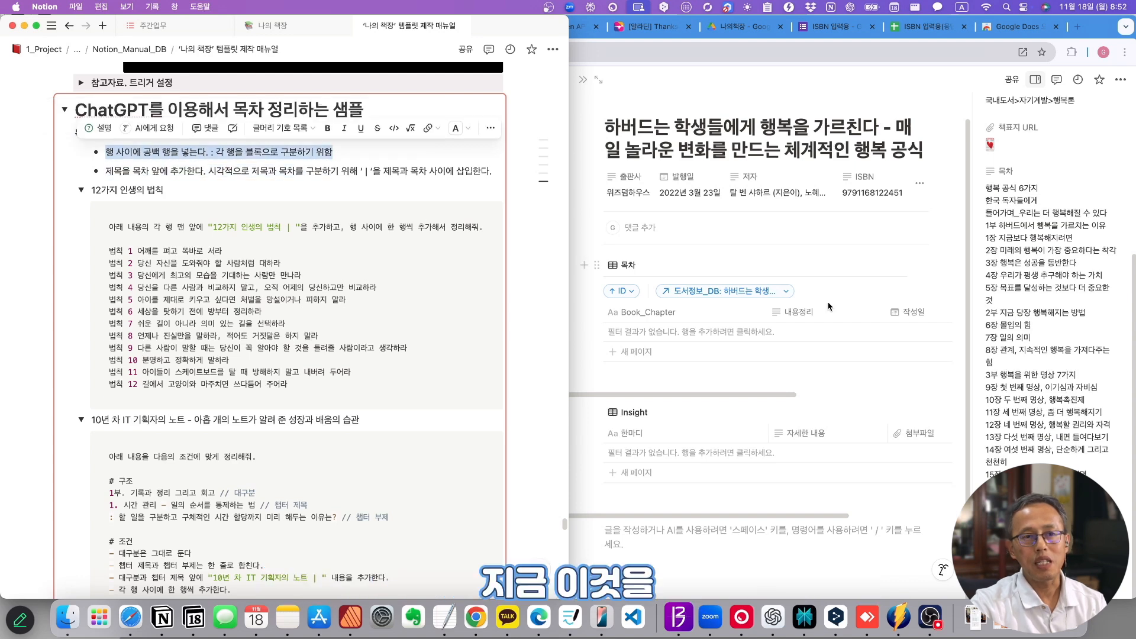
- Paste the 목차 list starting 행복 공식 6가지 below Insight, adding a blank line after the heading
click(1053, 398)
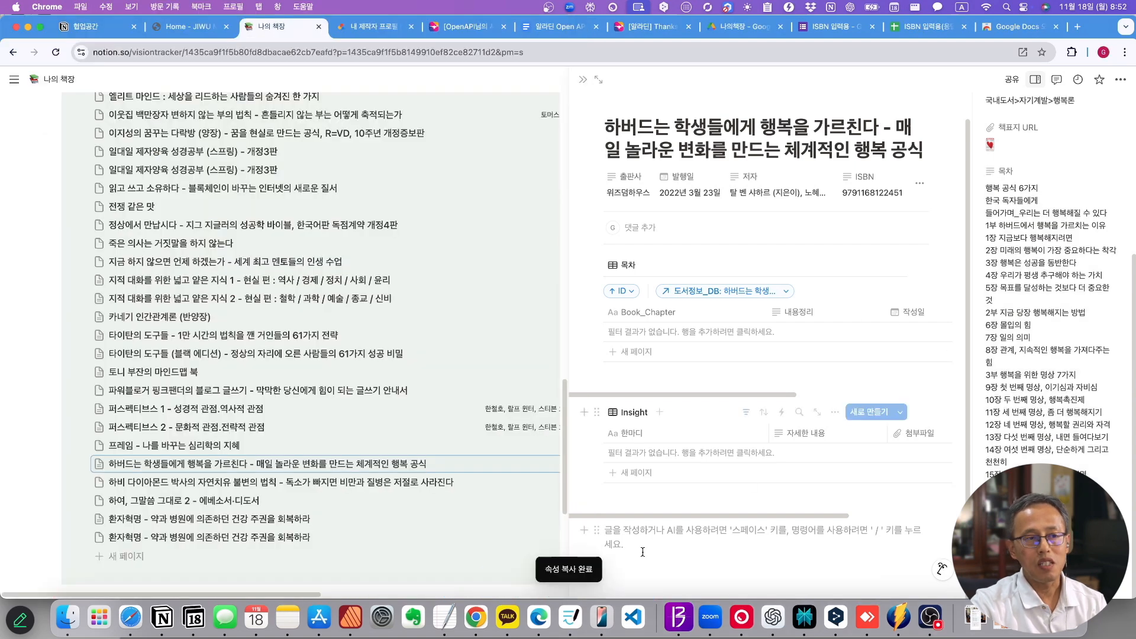
key(super+v)
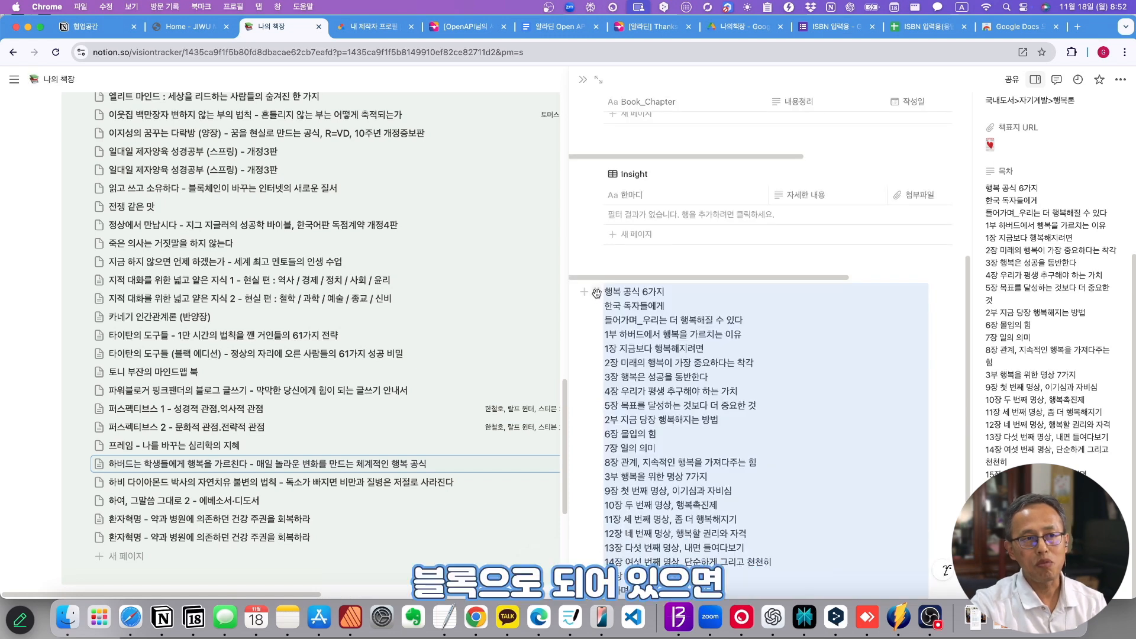
drag(597, 292, 616, 304)
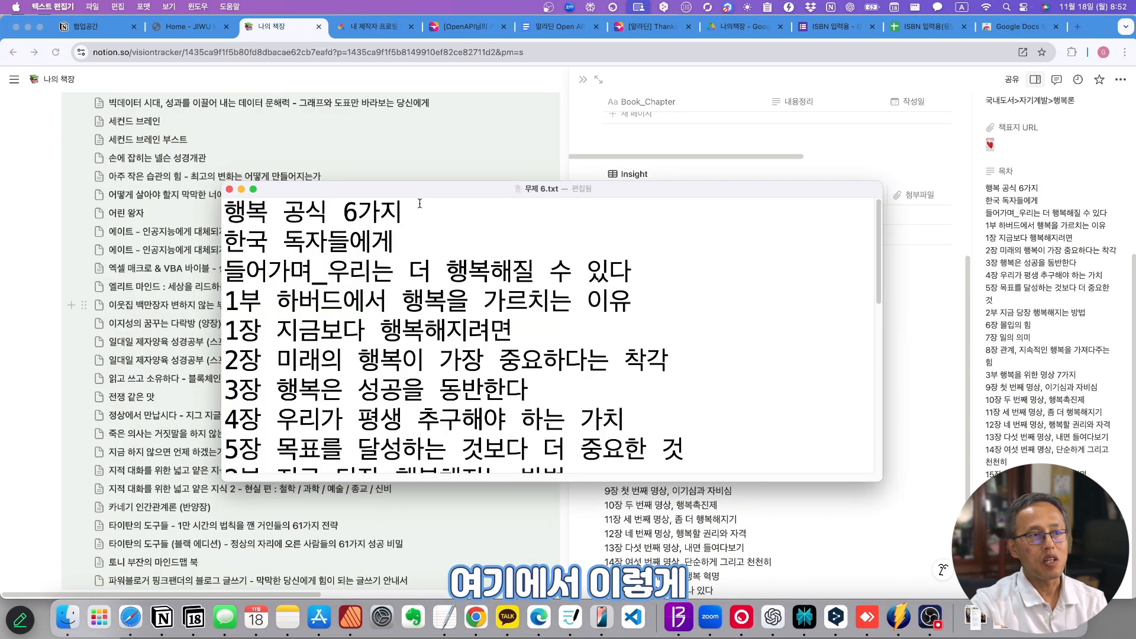
key(Return)
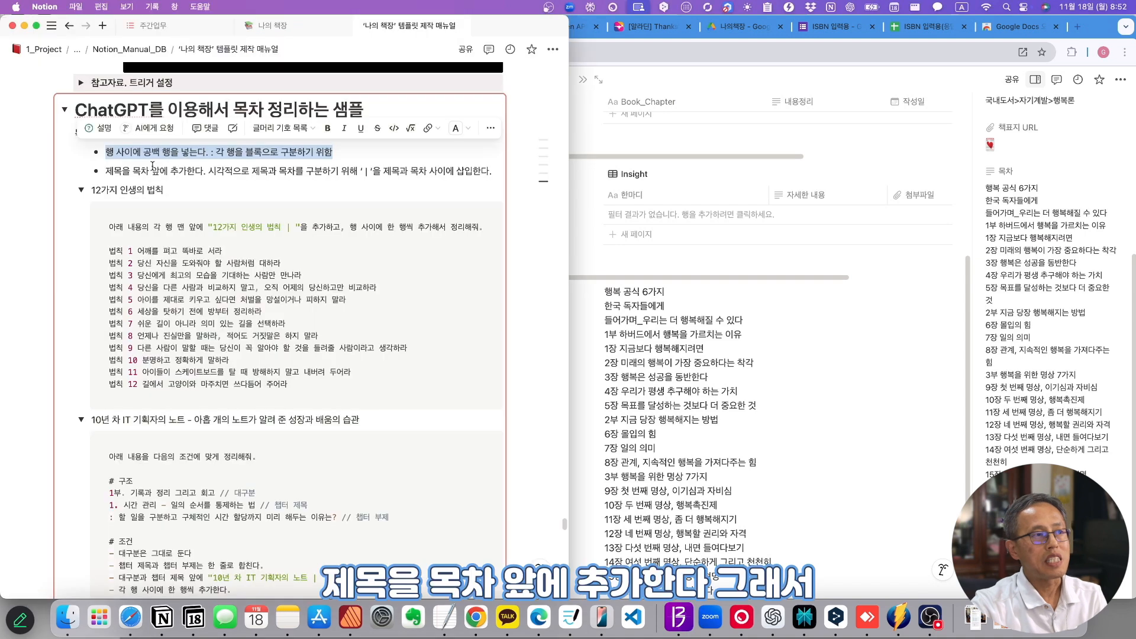
drag(102, 177, 209, 174)
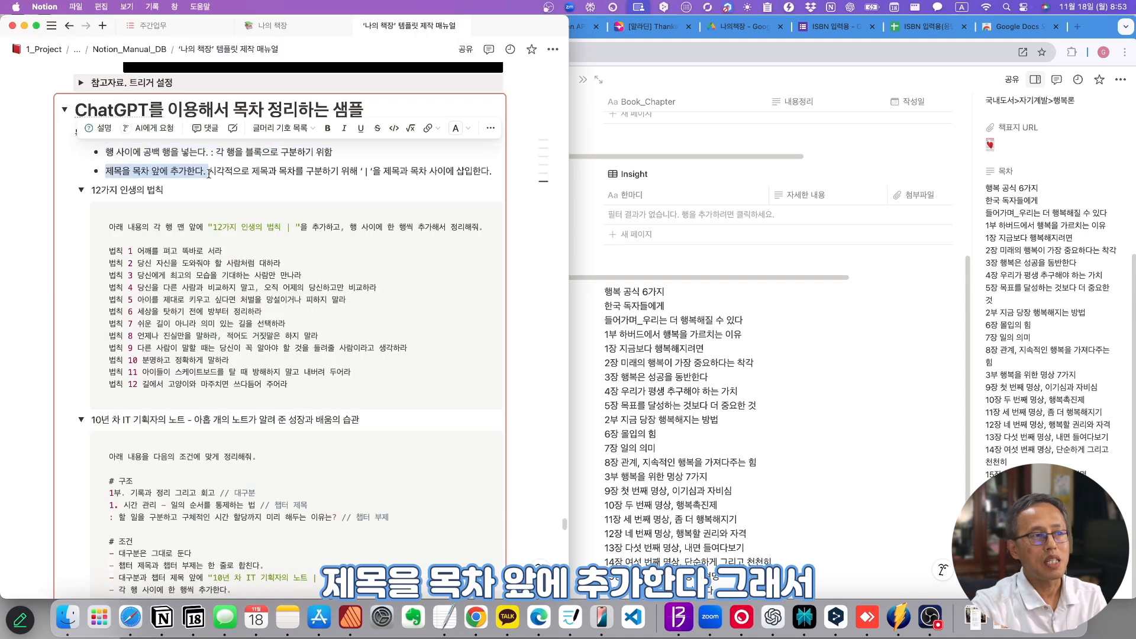
click(627, 294)
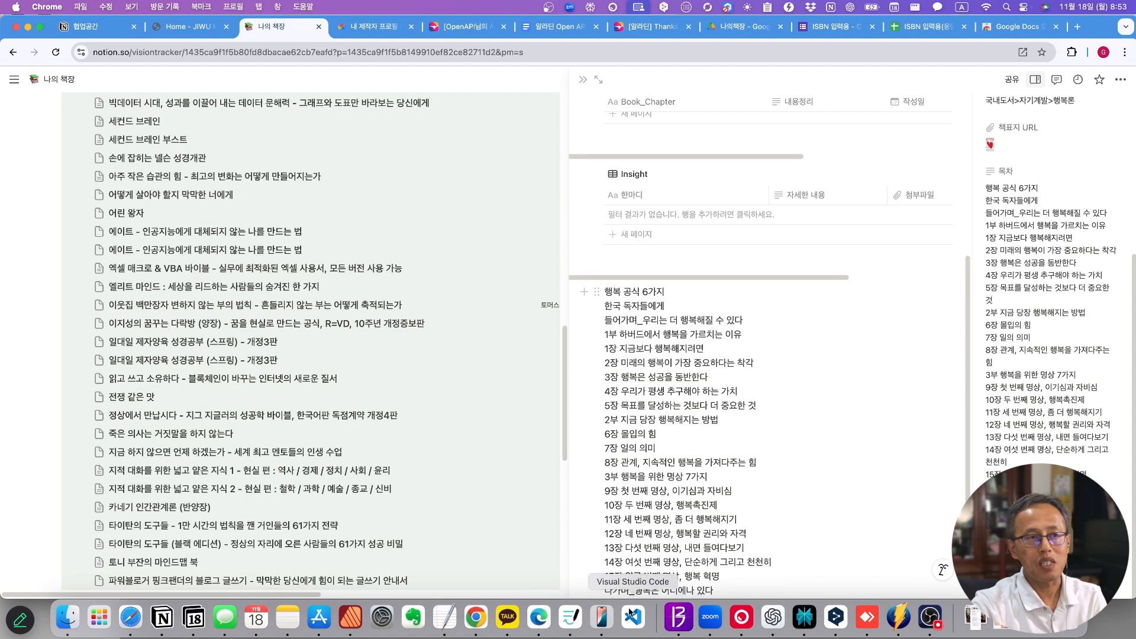
- Review the manual's ChatGPT samples, then bring up the 나의 책장 page with the 무제 6.txt chapter list over it
scroll(702, 350, up, 4)
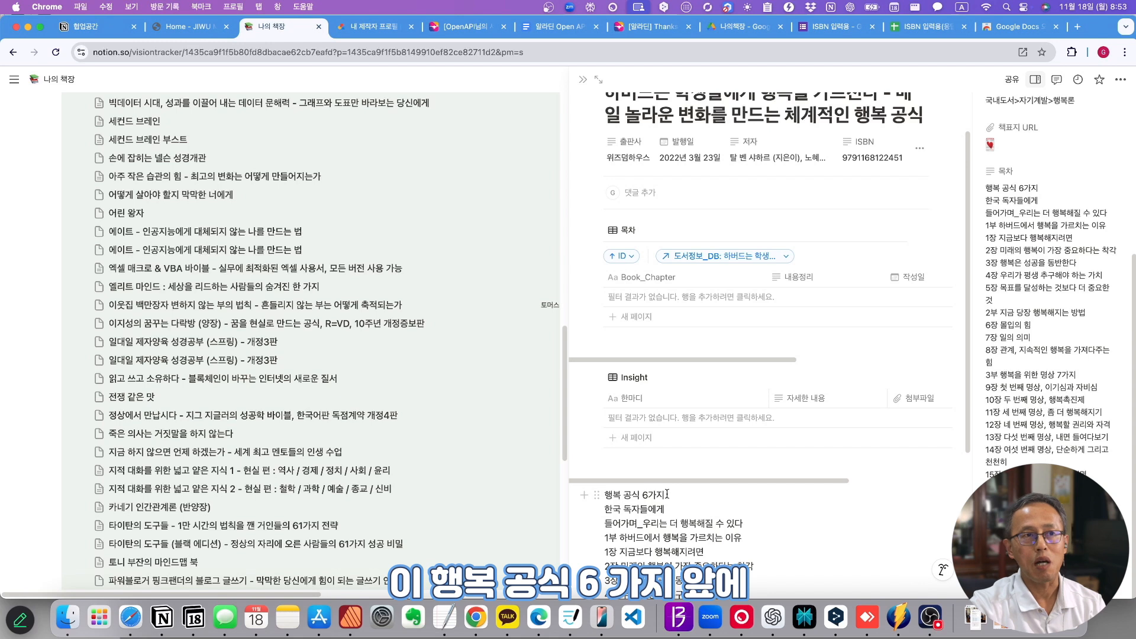
scroll(756, 125, up, 2)
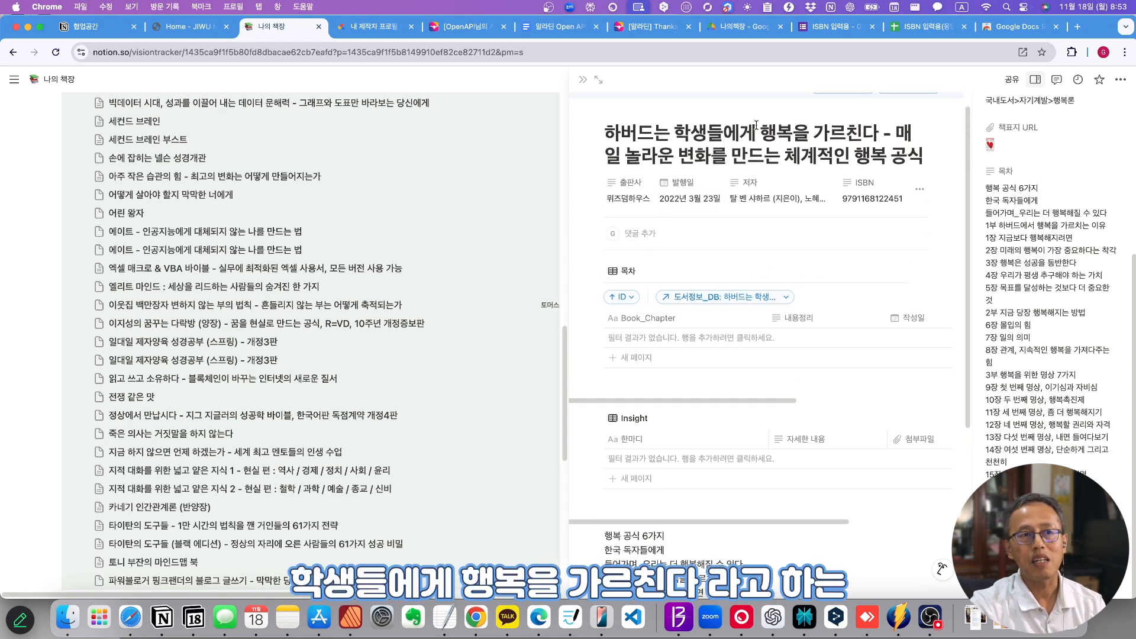
click(737, 111)
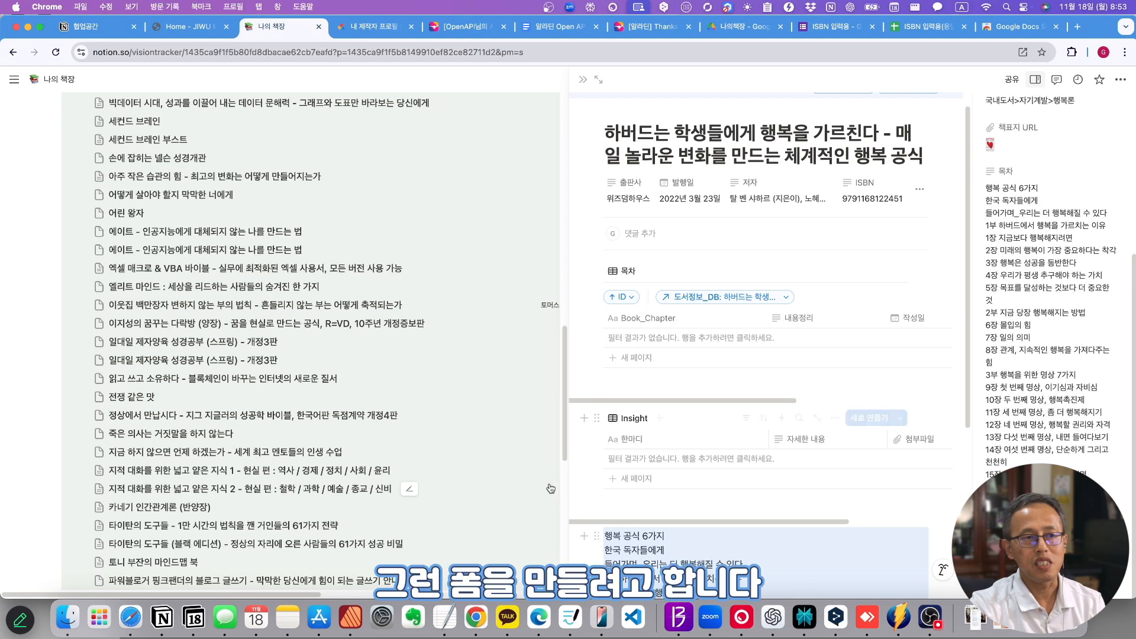
scroll(720, 539, down, 3)
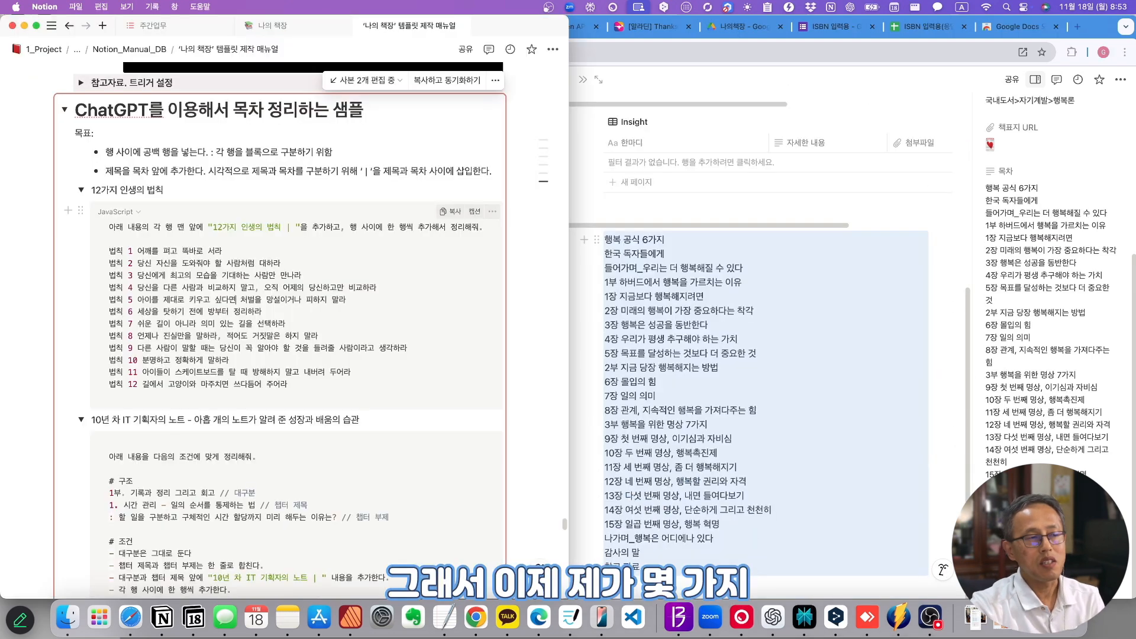
scroll(274, 395, down, 3)
scroll(274, 395, down, 10)
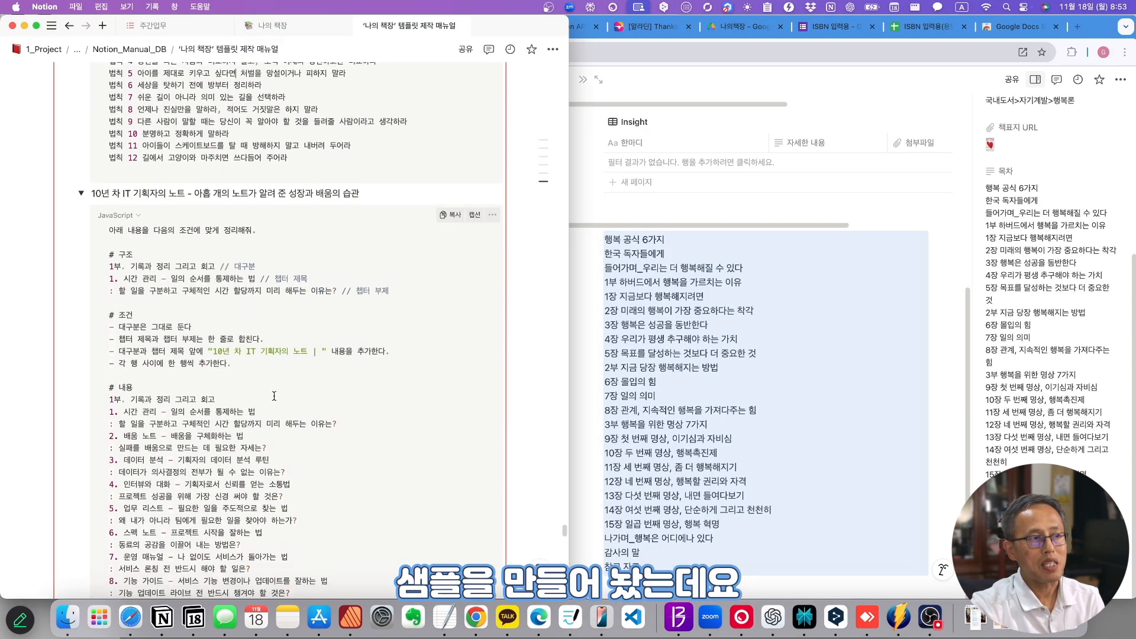
scroll(274, 396, down, 10)
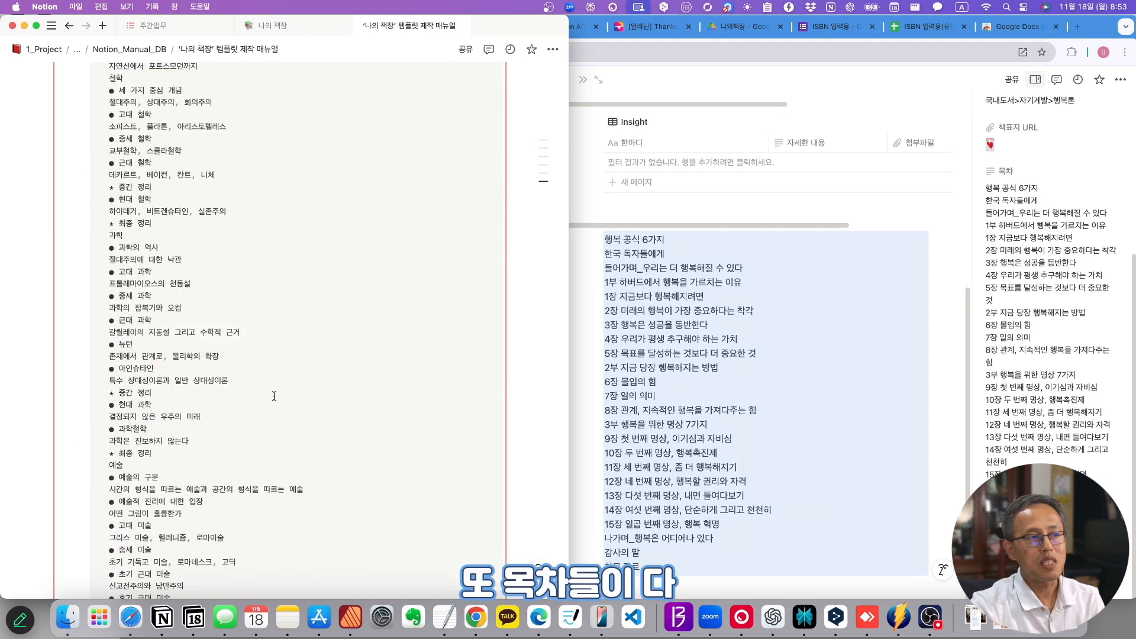
scroll(274, 395, up, 5)
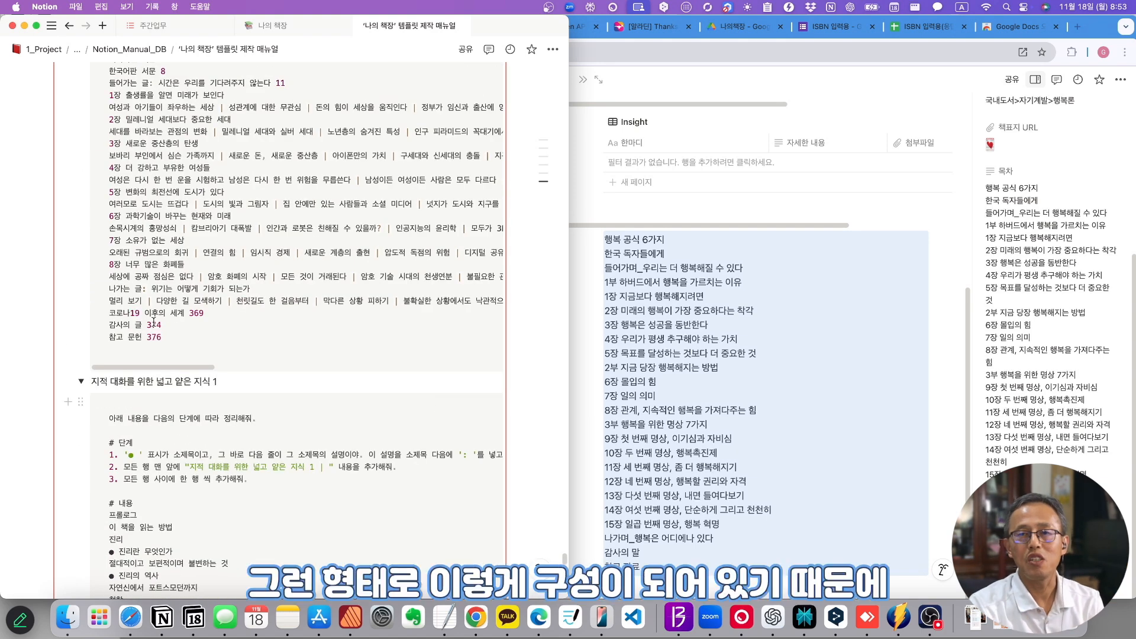
scroll(153, 322, up, 10)
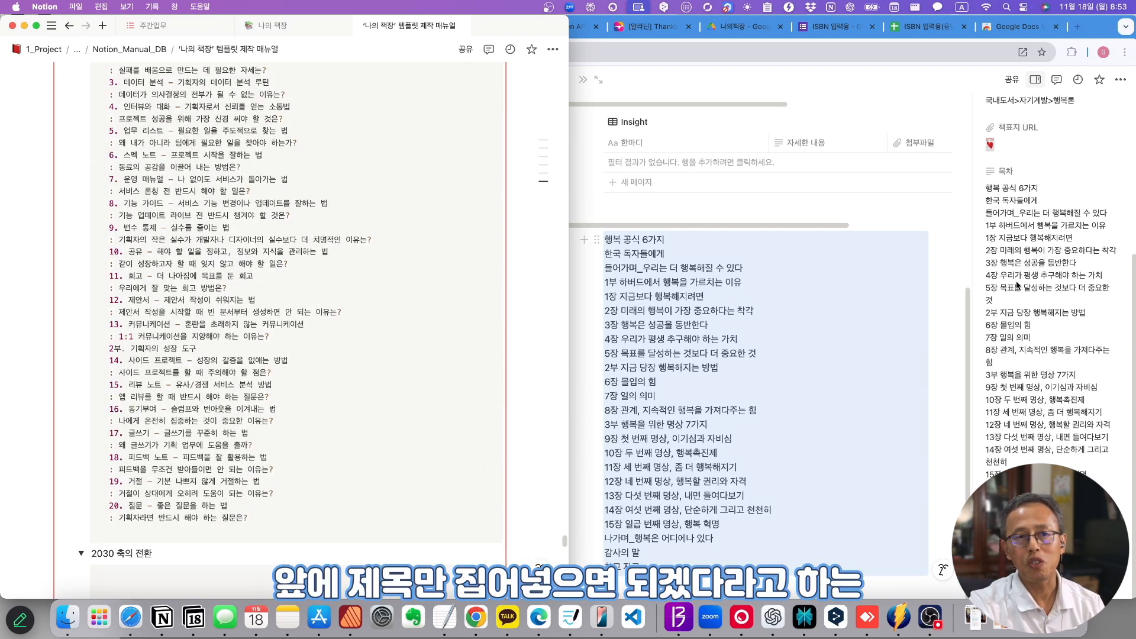
click(1005, 182)
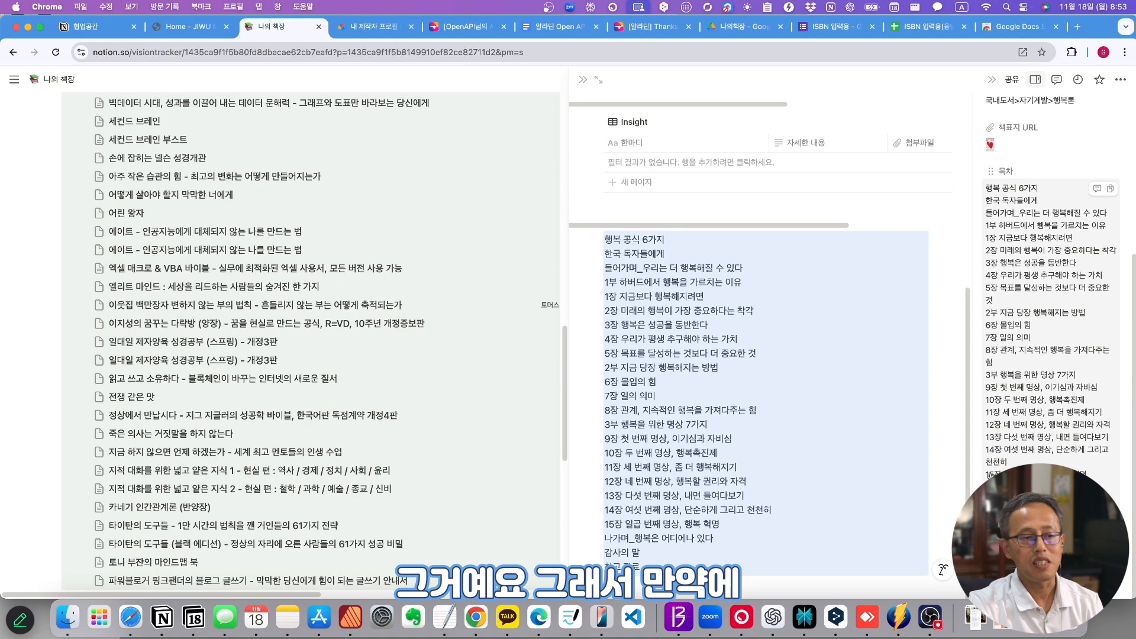
drag(583, 638, 494, 104)
- Delete the blank line in the chapter list text and select the book's title on the Notion page
key(BackSpace)
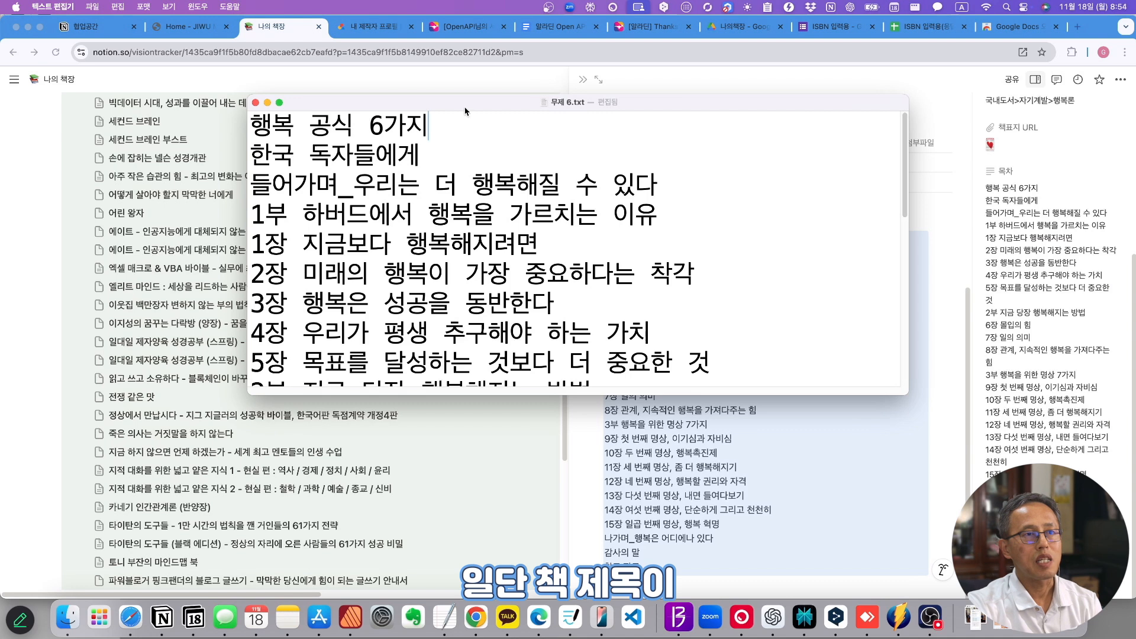
drag(465, 110, 354, 350)
drag(354, 351, 345, 485)
drag(879, 153, 647, 153)
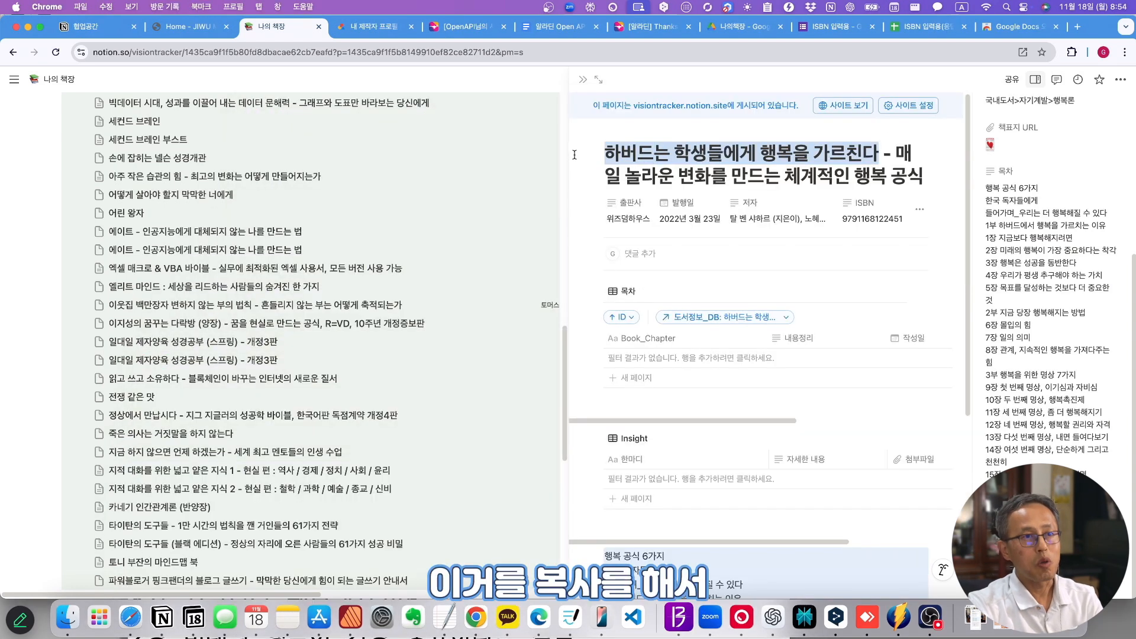
key(super+Tab)
drag(544, 471, 664, 178)
- In TextEdit, replace every line break to prefix each line with '하버드는 학생들에게 행복을 가르친다 |'
key(super+f)
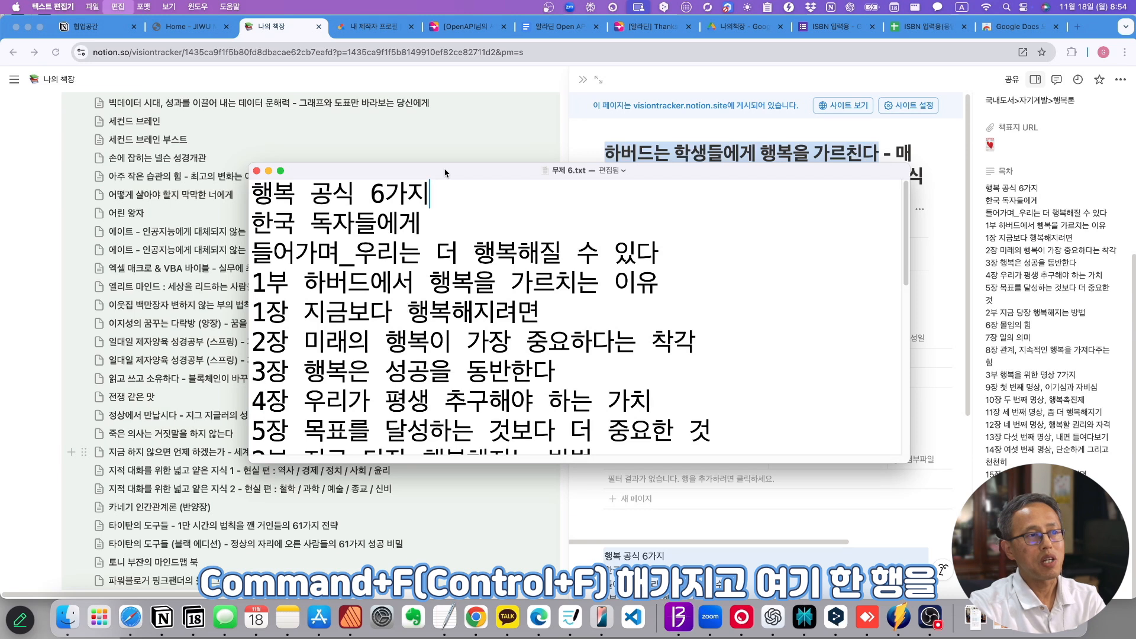
click(672, 260)
drag(667, 256, 166, 285)
click(280, 190)
key(super+v)
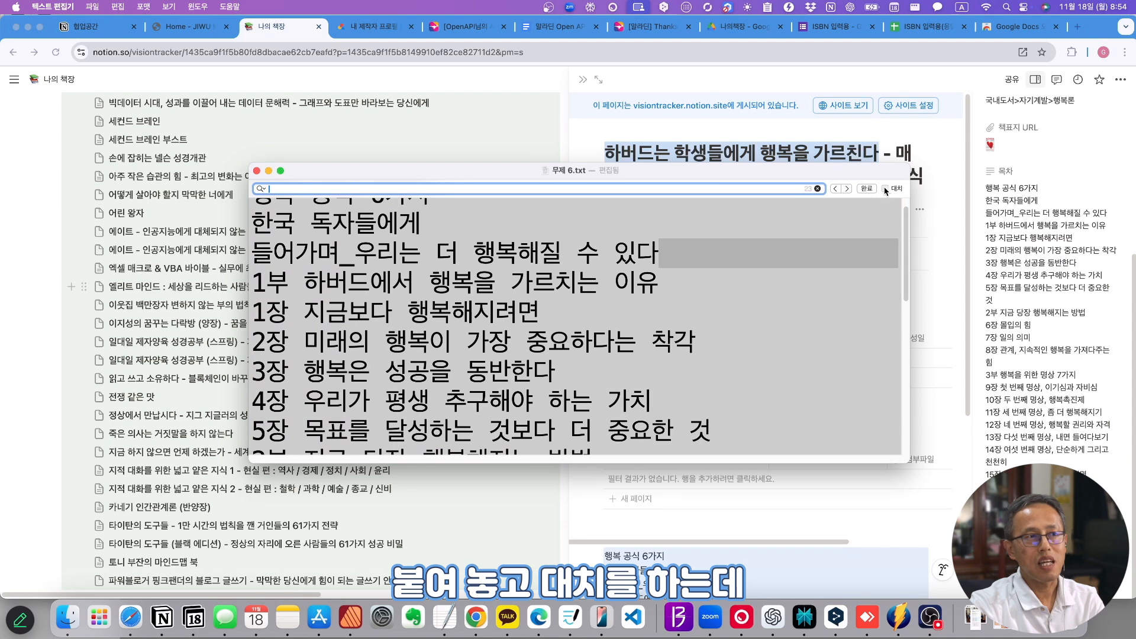
click(886, 188)
click(421, 203)
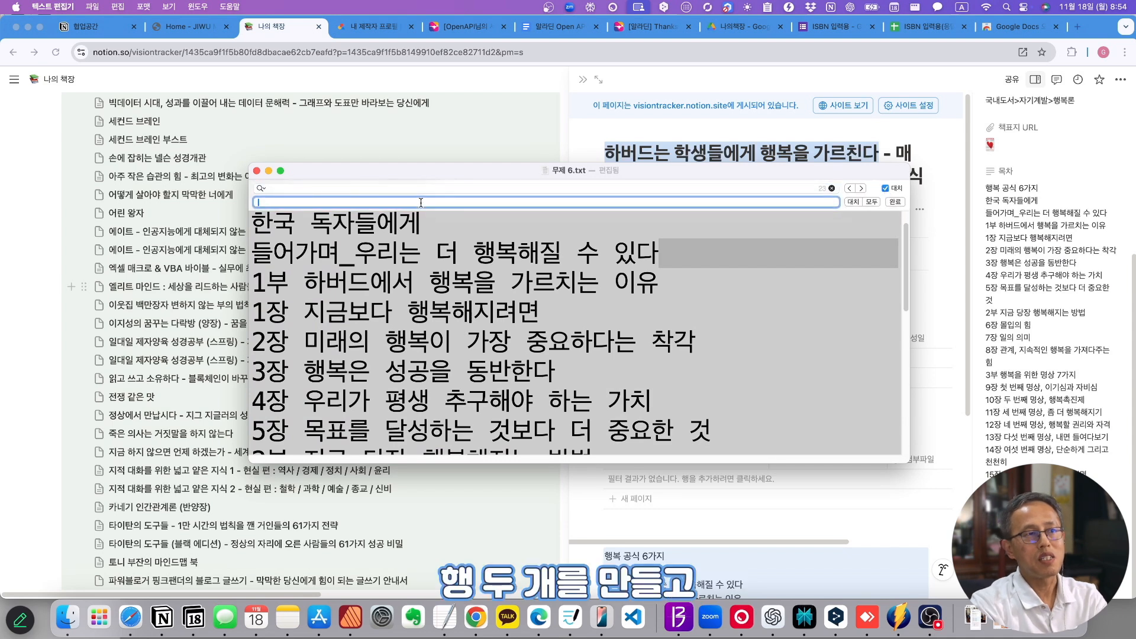
key(ctrl+space)
text(ㅎ)
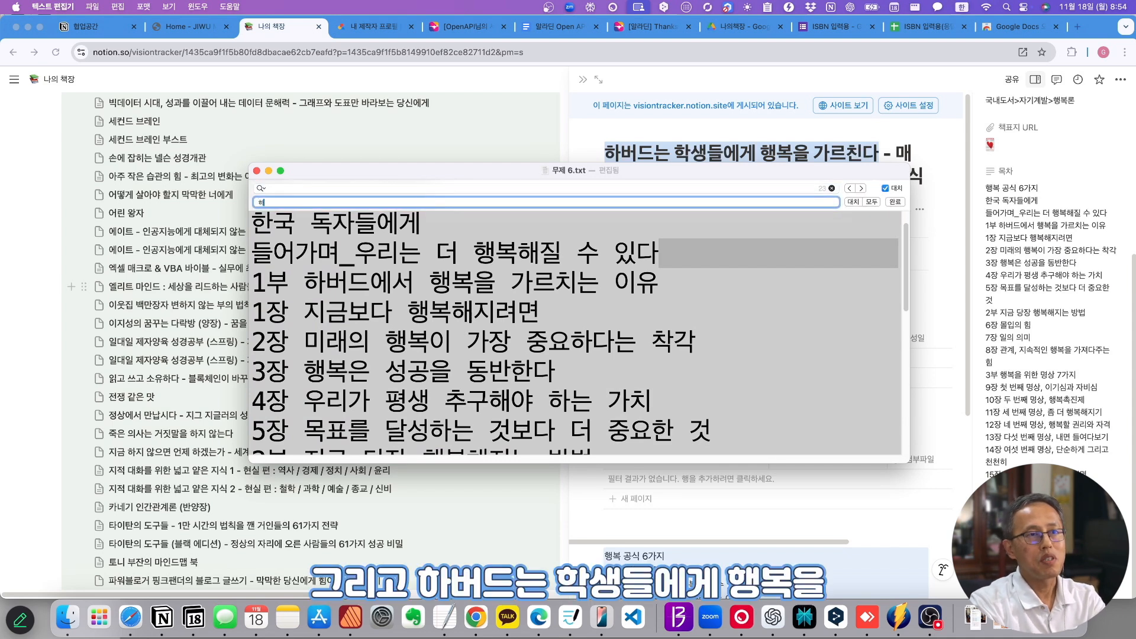
text(버드는 학생들에게 행복을 가르)
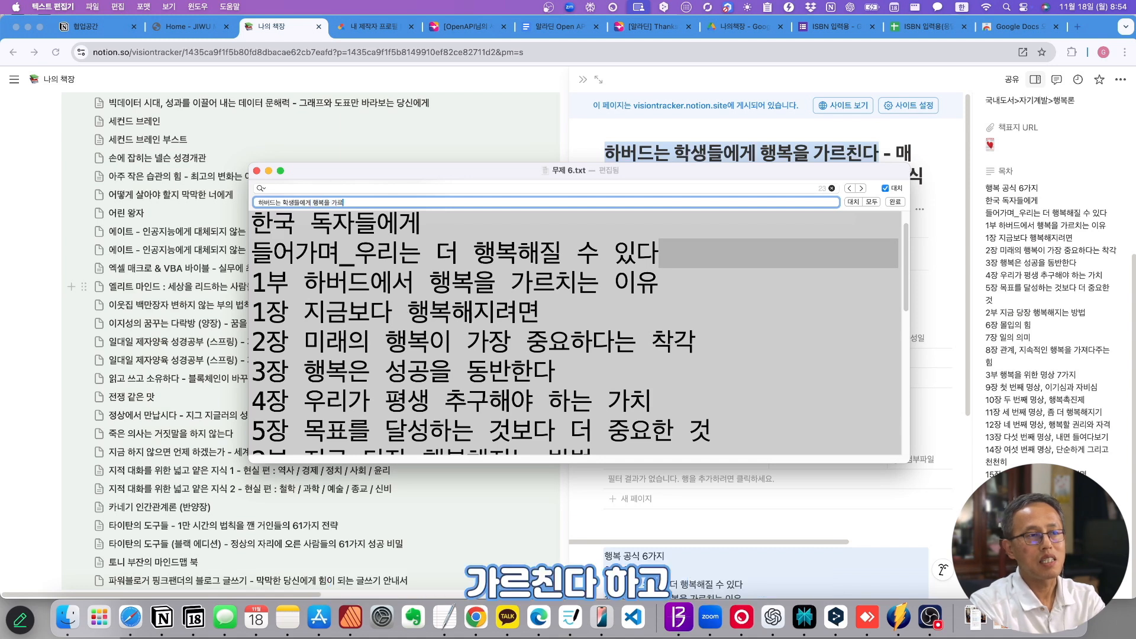
text(친다 |)
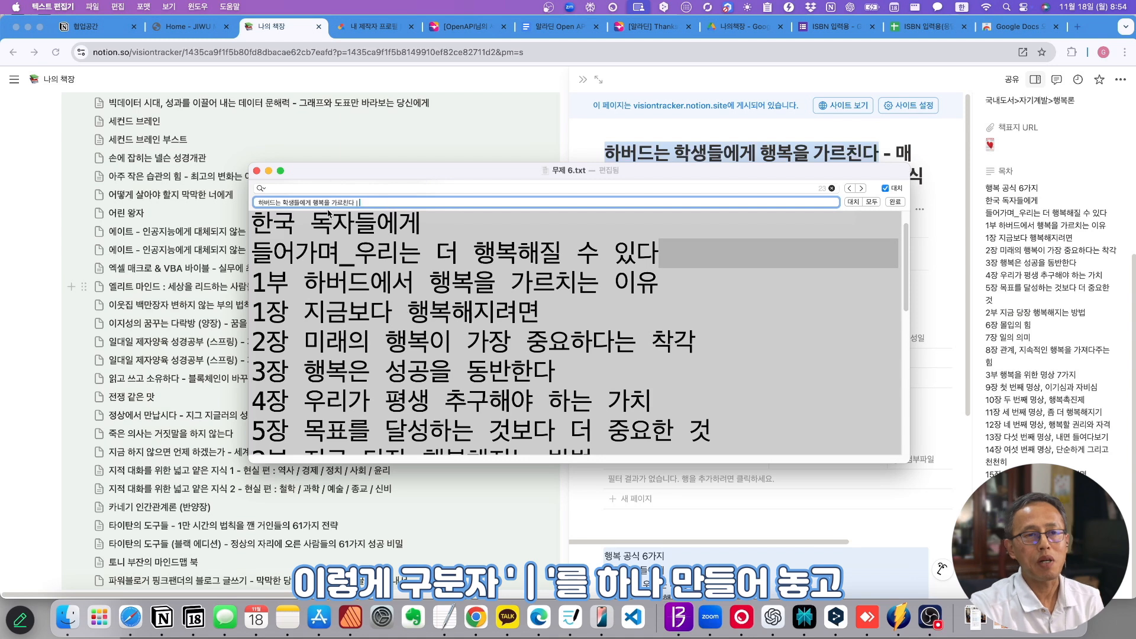
click(871, 201)
- Copy the whole prefixed list and paste it onto the Notion book page, replacing the unprefixed block
drag(525, 173, 407, 67)
drag(792, 358, 1135, 566)
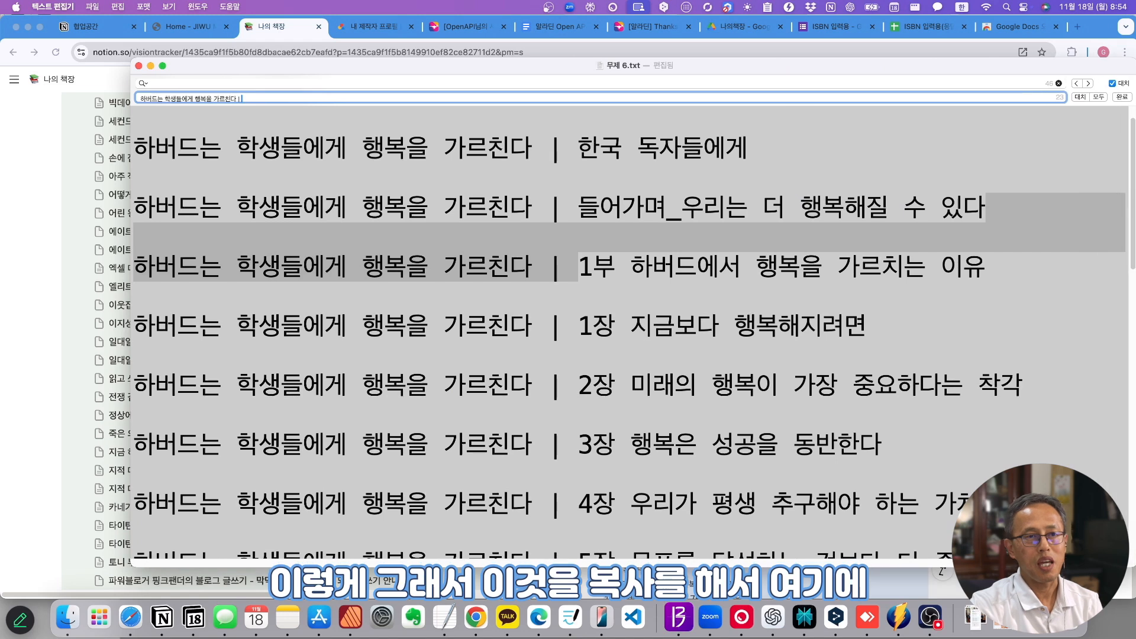
click(776, 408)
key(super+a)
key(super+c)
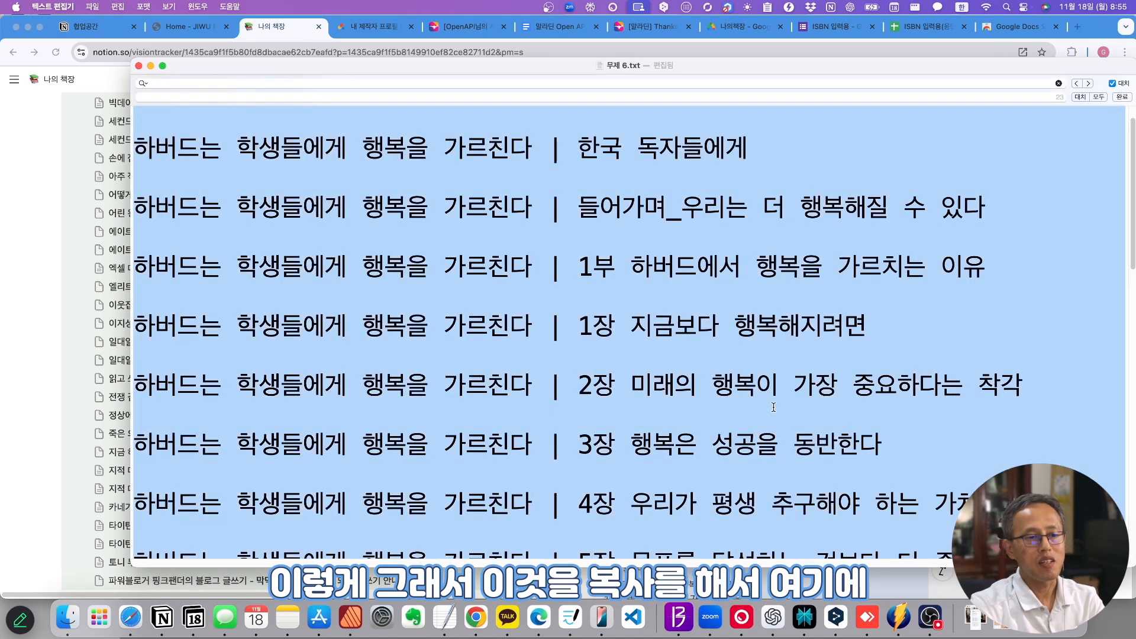
click(277, 30)
key(BackSpace)
click(618, 556)
key(super+v)
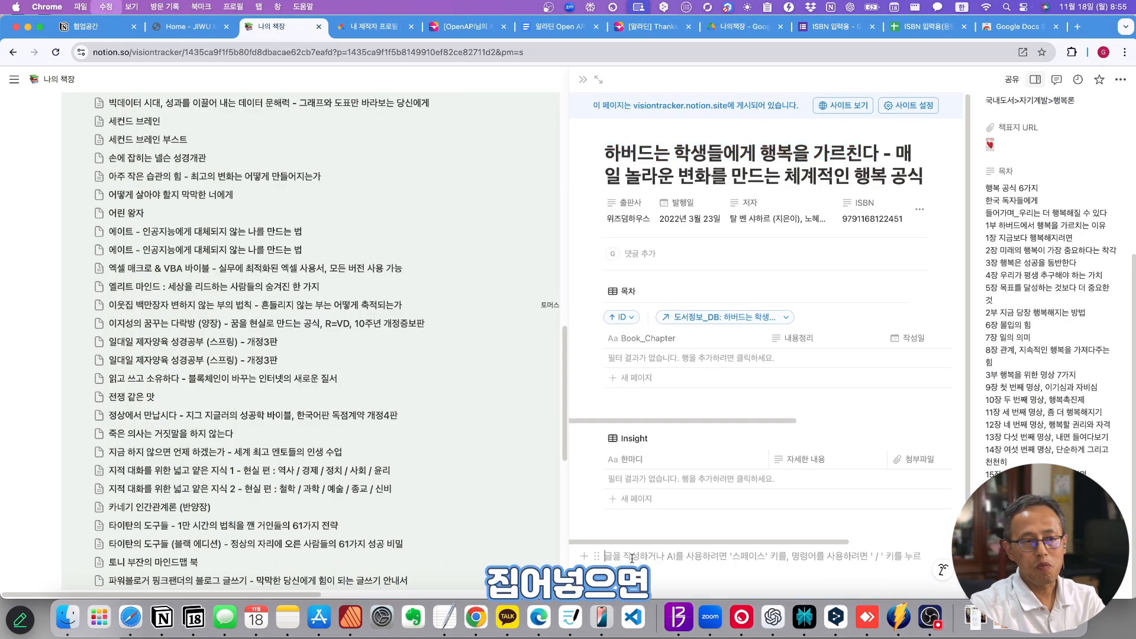
scroll(630, 558, down, 5)
scroll(632, 558, down, 3)
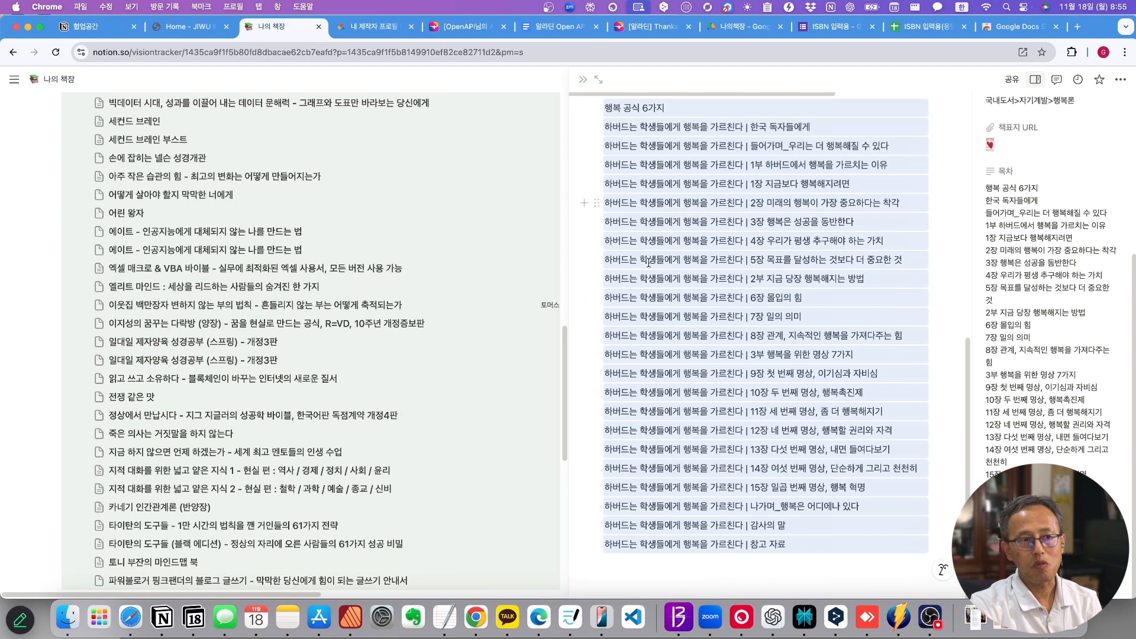
- Drag the prefixed chapter blocks into the 목차 table, choosing 제거하지 않음 to keep sorting
scroll(647, 542, up, 5)
scroll(648, 539, up, 1)
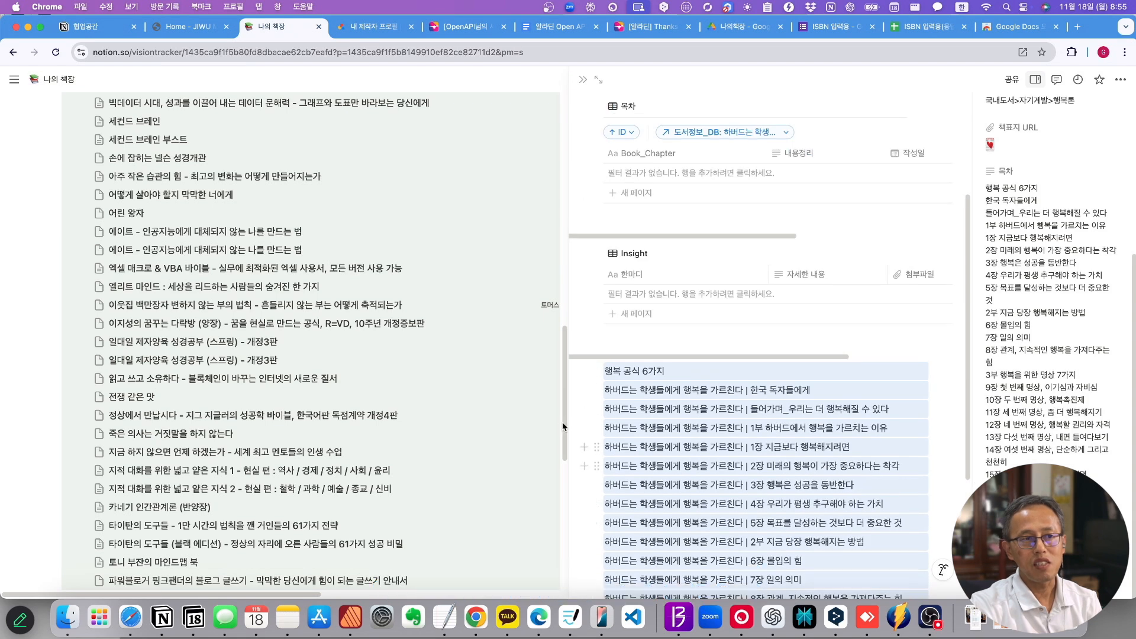
drag(597, 371, 654, 169)
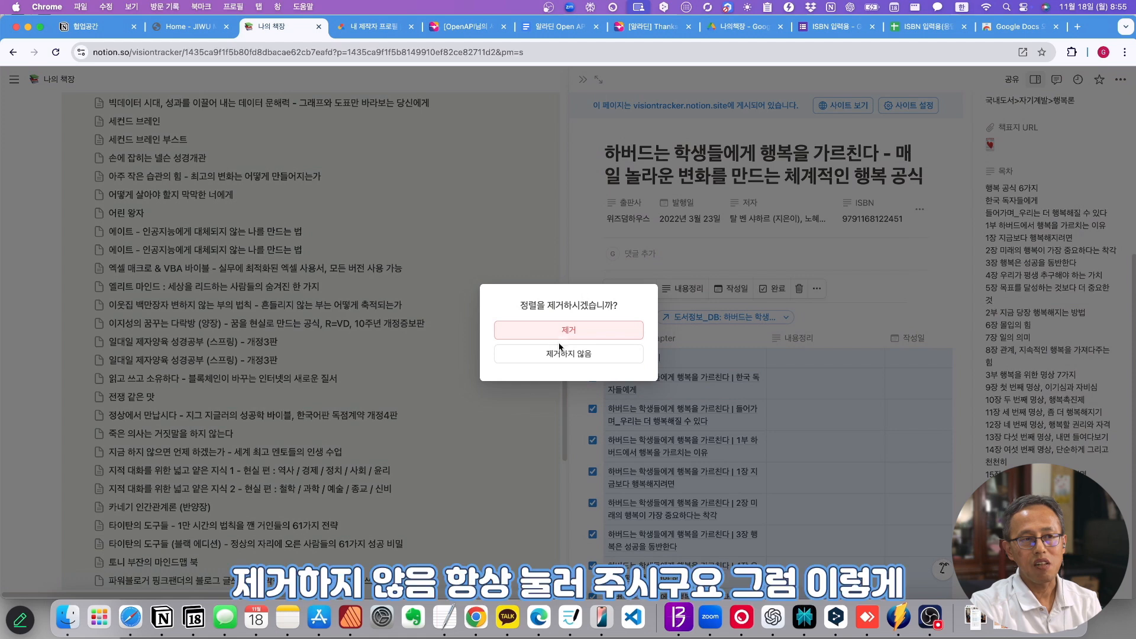
click(586, 356)
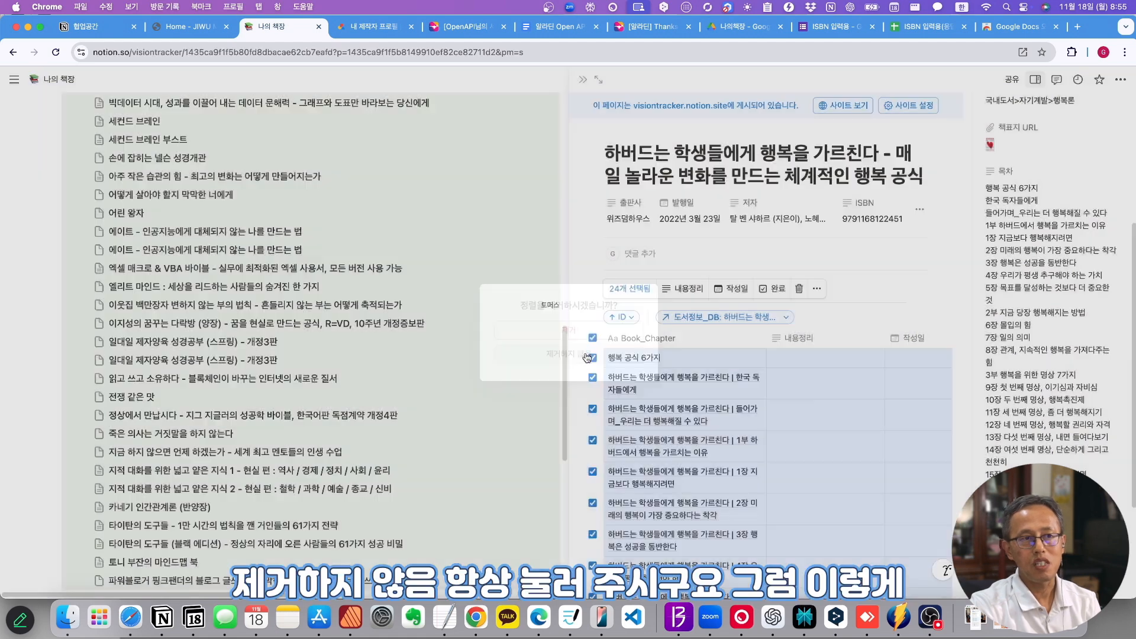
- Widen the Book_Chapter column so titles fit one line and copy the 목차 property text
scroll(693, 350, down, 3)
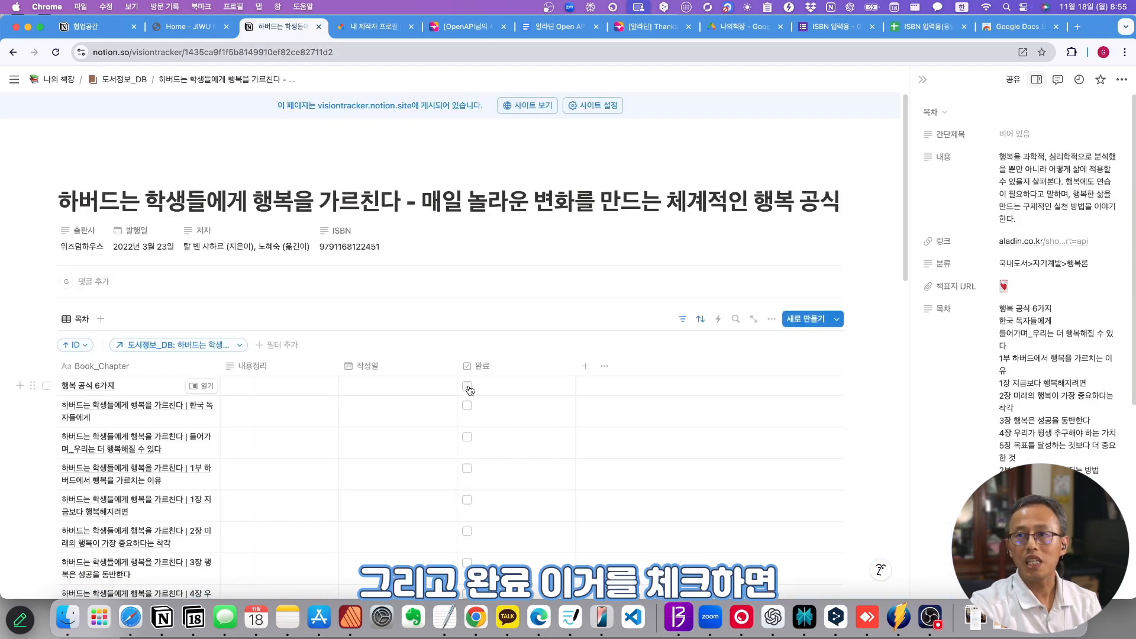
scroll(485, 391, down, 3)
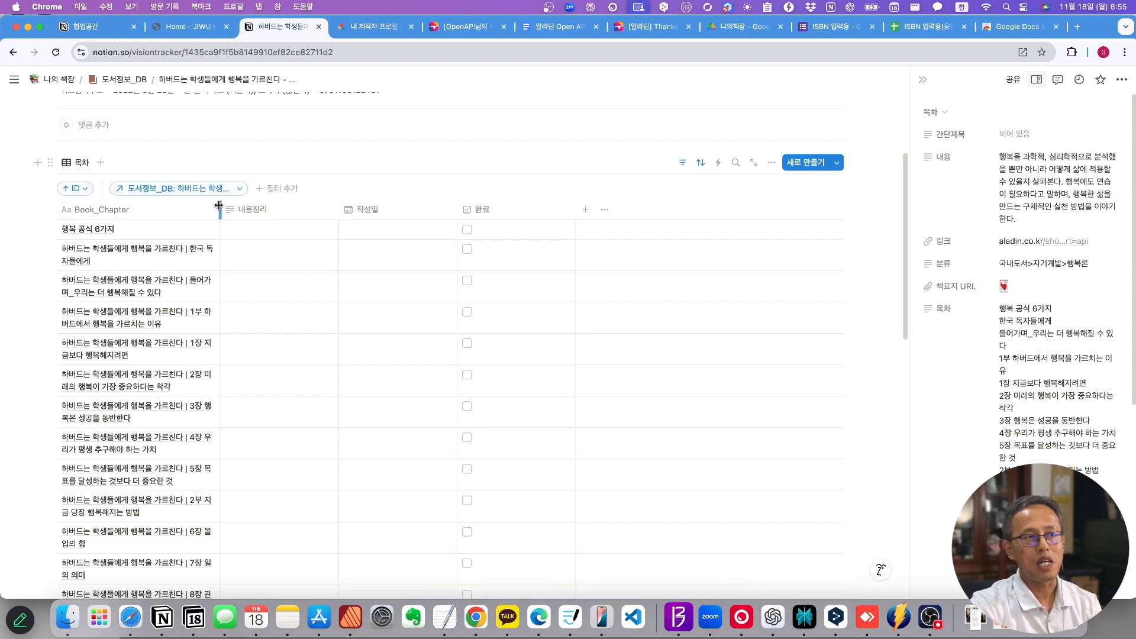
drag(218, 205, 399, 207)
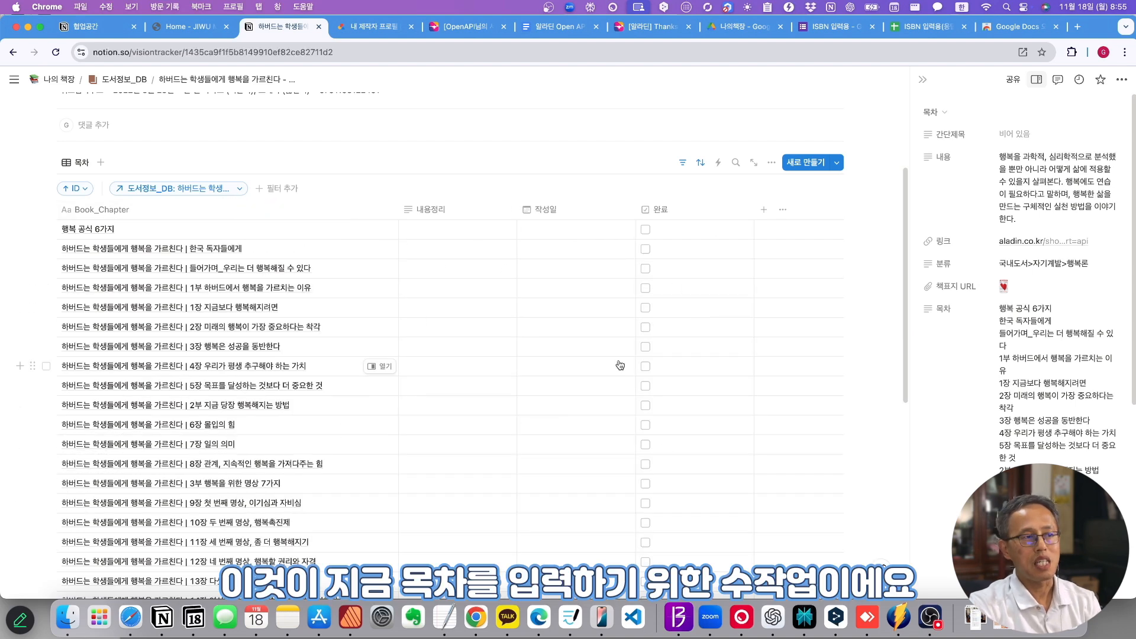
scroll(202, 337, down, 3)
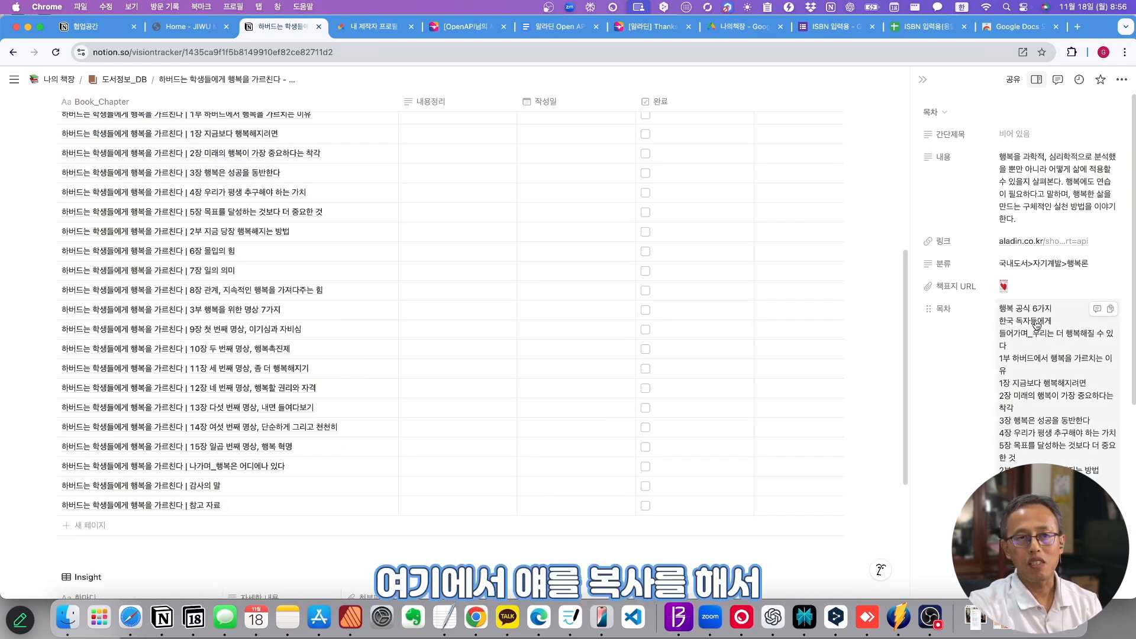
click(1110, 309)
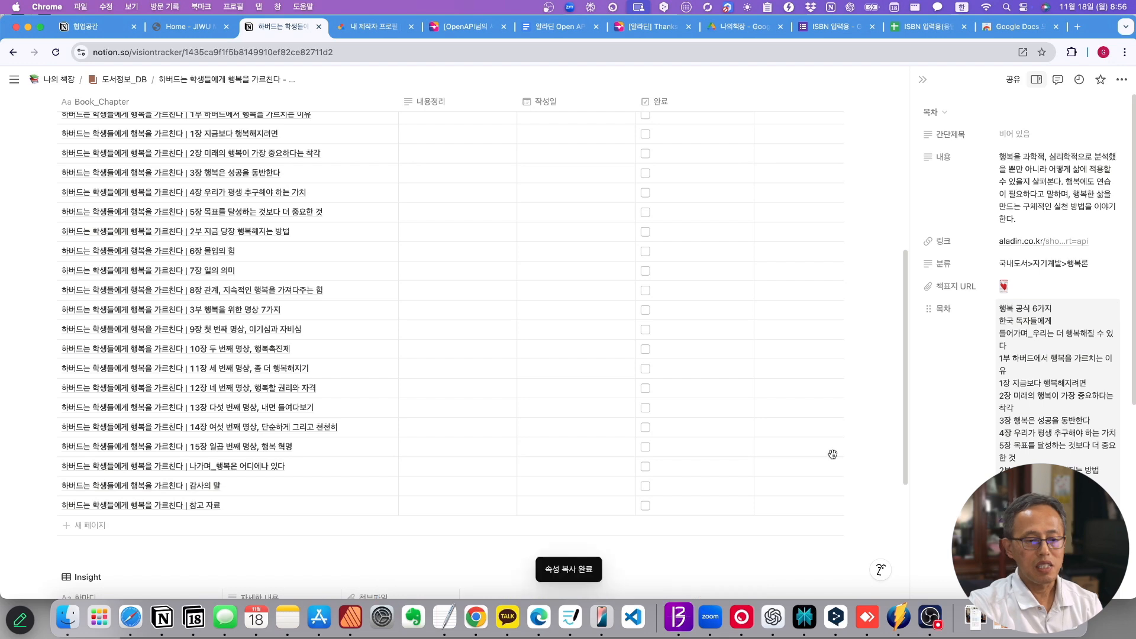
- Paste the contents into ChatGPT and ask to prefix each line with '하버드는 학생들에게 행복을 가르친다 | '
key(super+Tab)
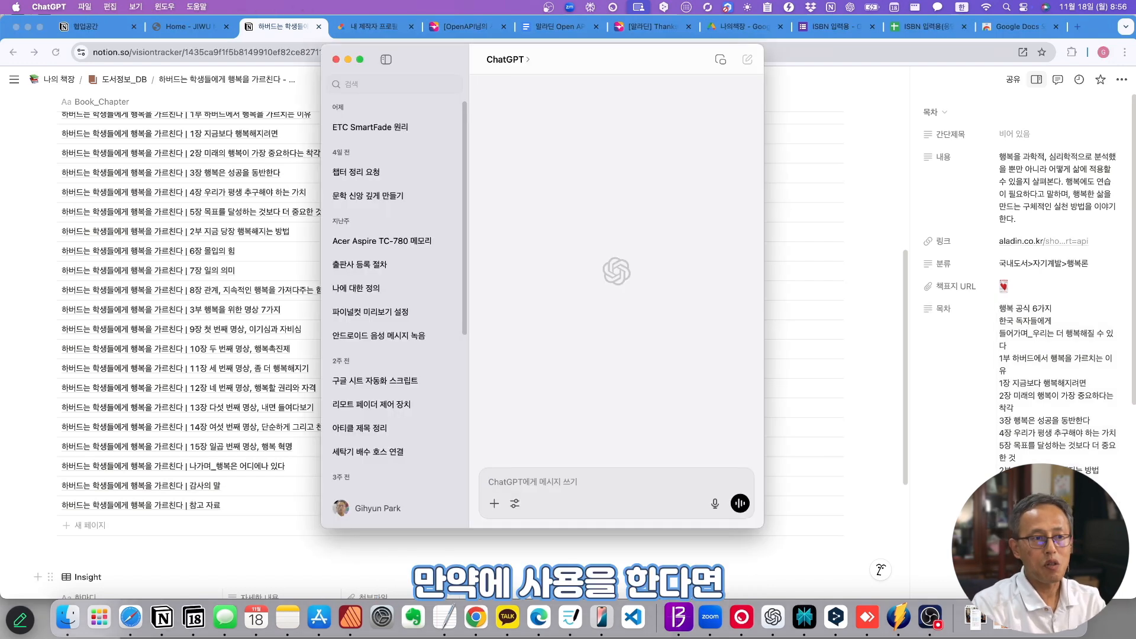
key(super+v)
scroll(601, 467, up, 5)
text(일)
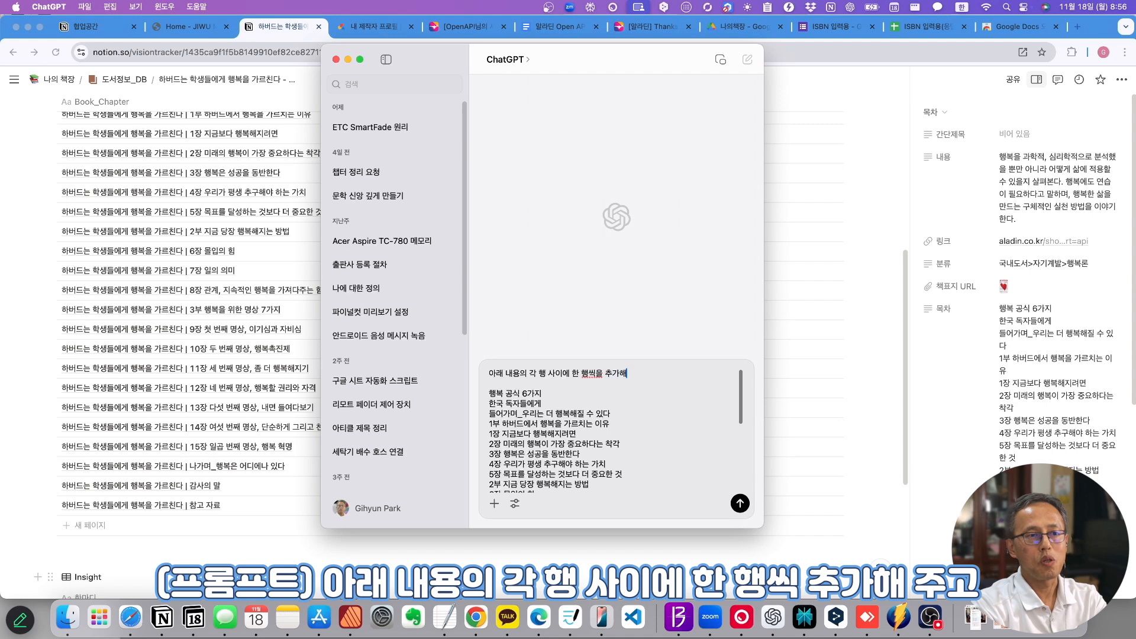
text(주고 )
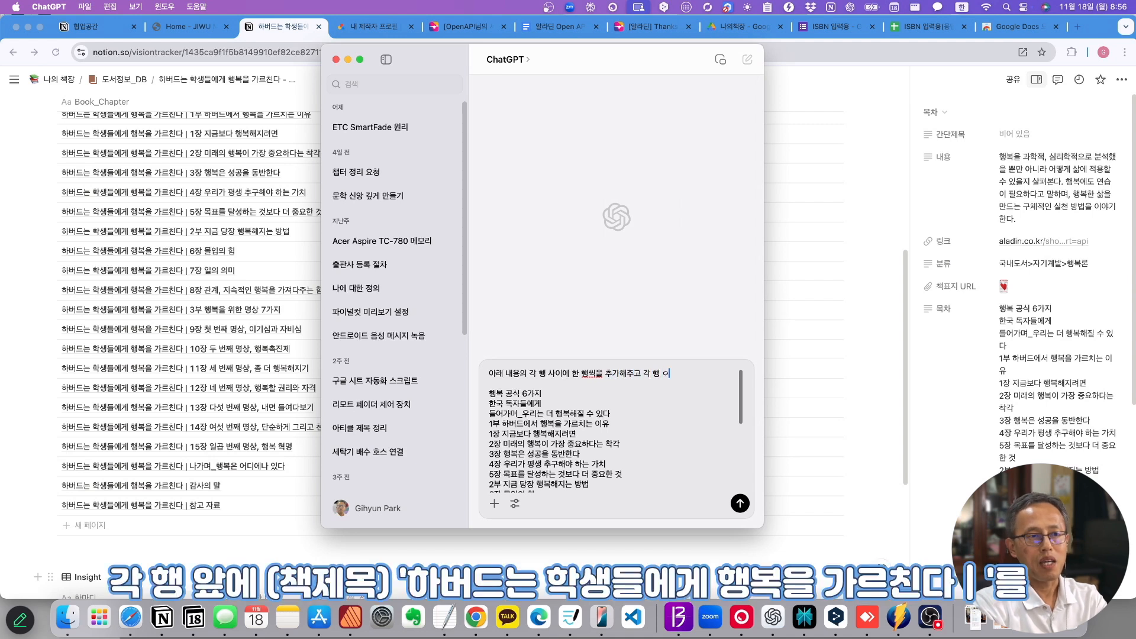
text(각 행 앞에 '하버)
key(BackSpace)
key(BackSpace)
text('하버드는)
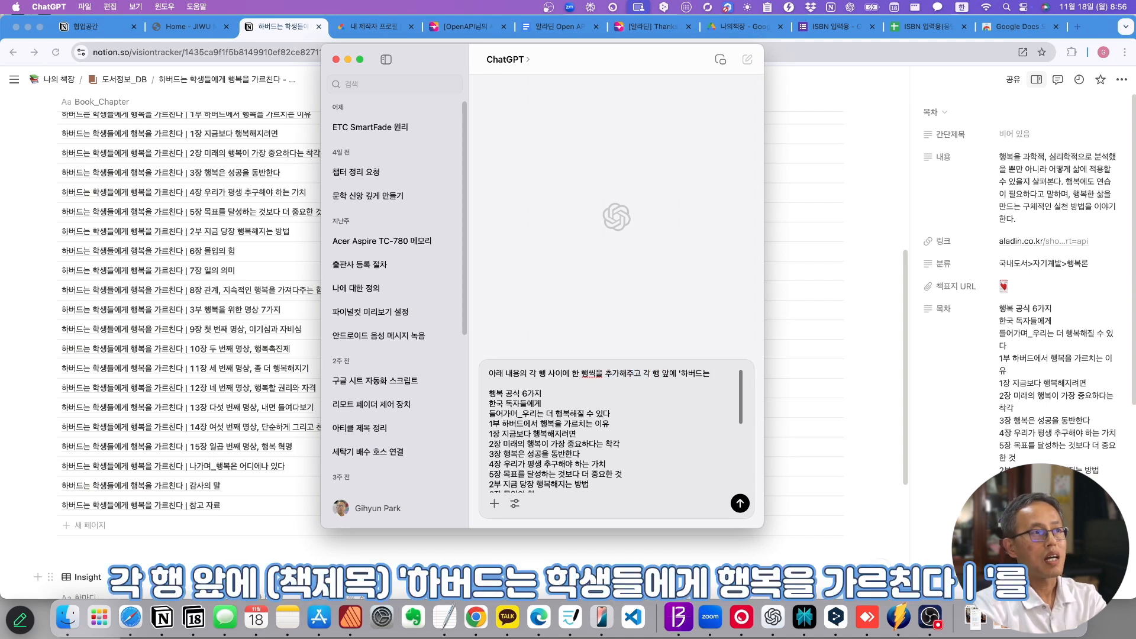
text( 학)
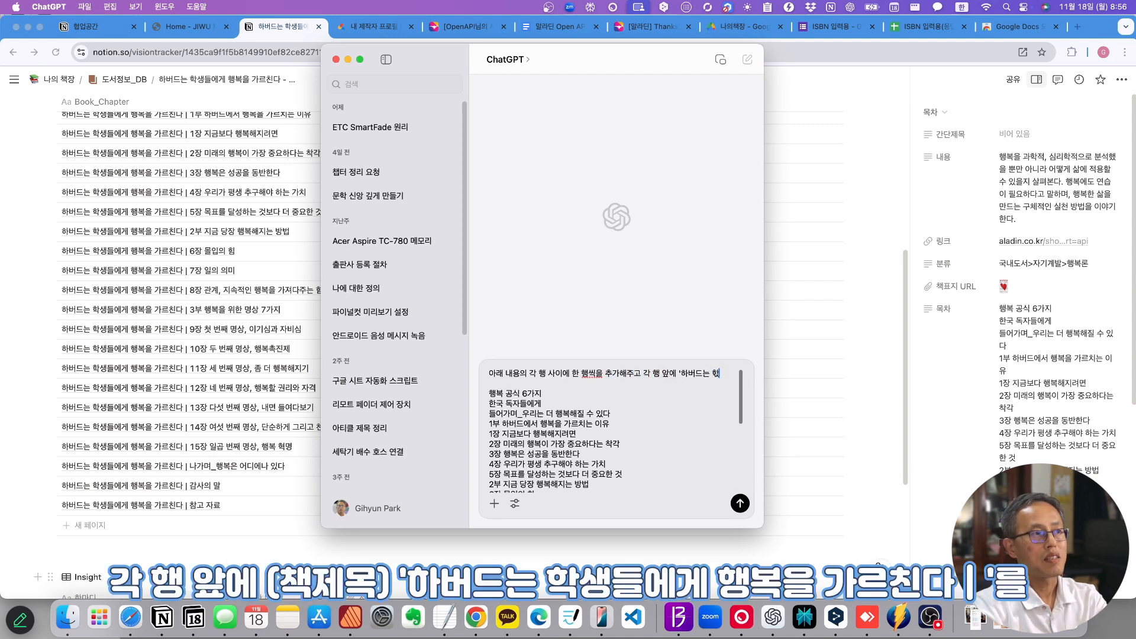
text(생들에게 행복을)
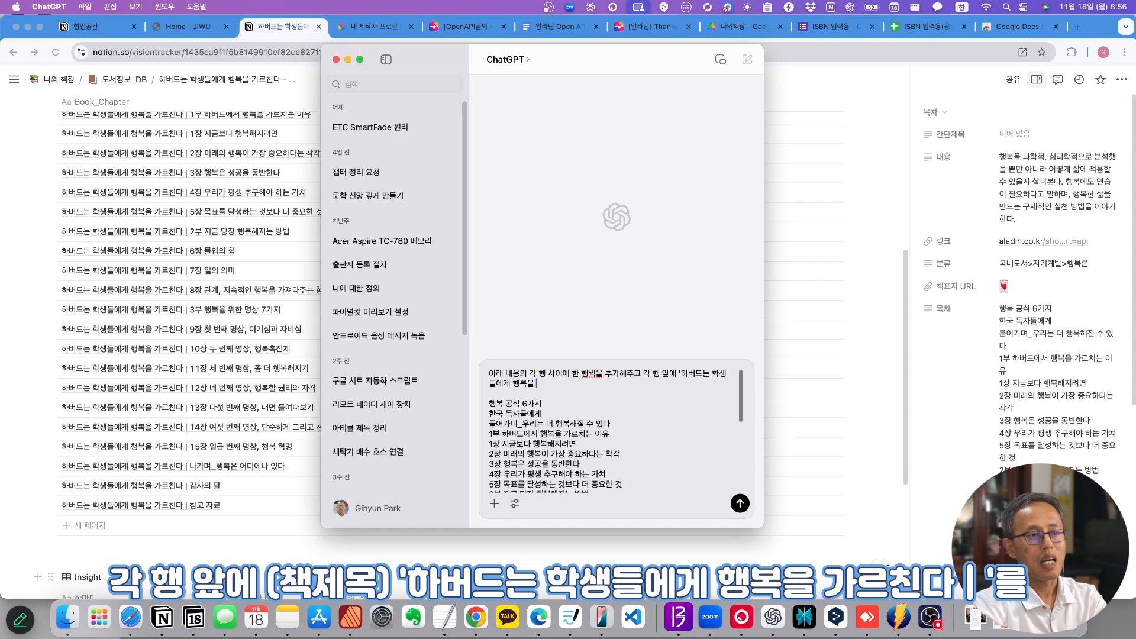
text( 가르친다 | '을 추가해줘.)
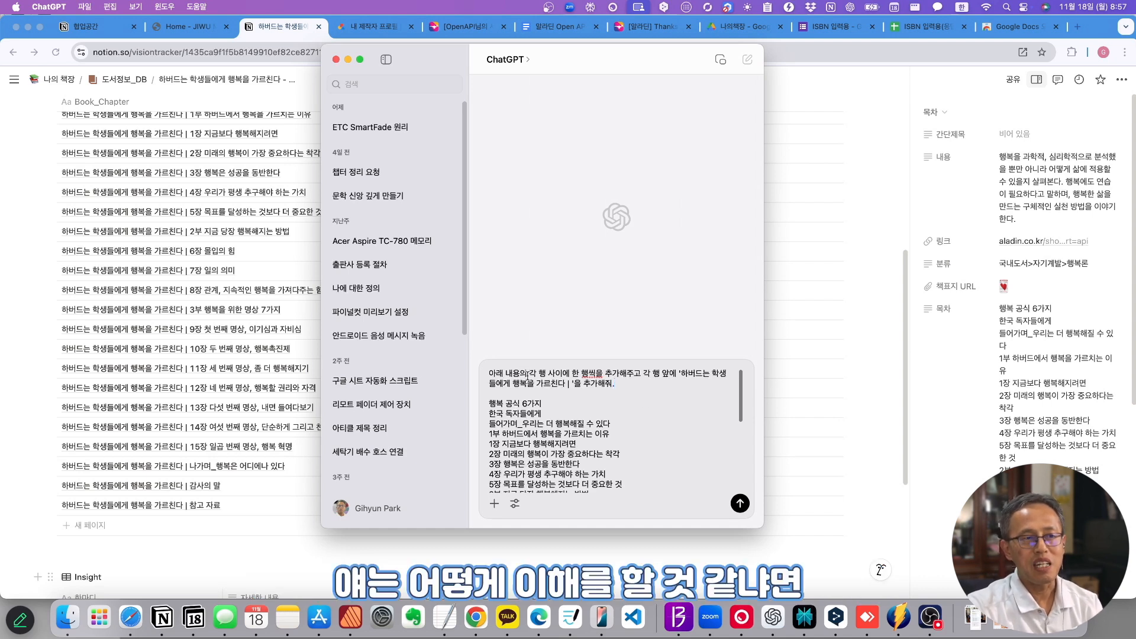
- Move the title-prefix request ahead of the blank-line request, joined with 하고, and send it
drag(527, 374, 609, 373)
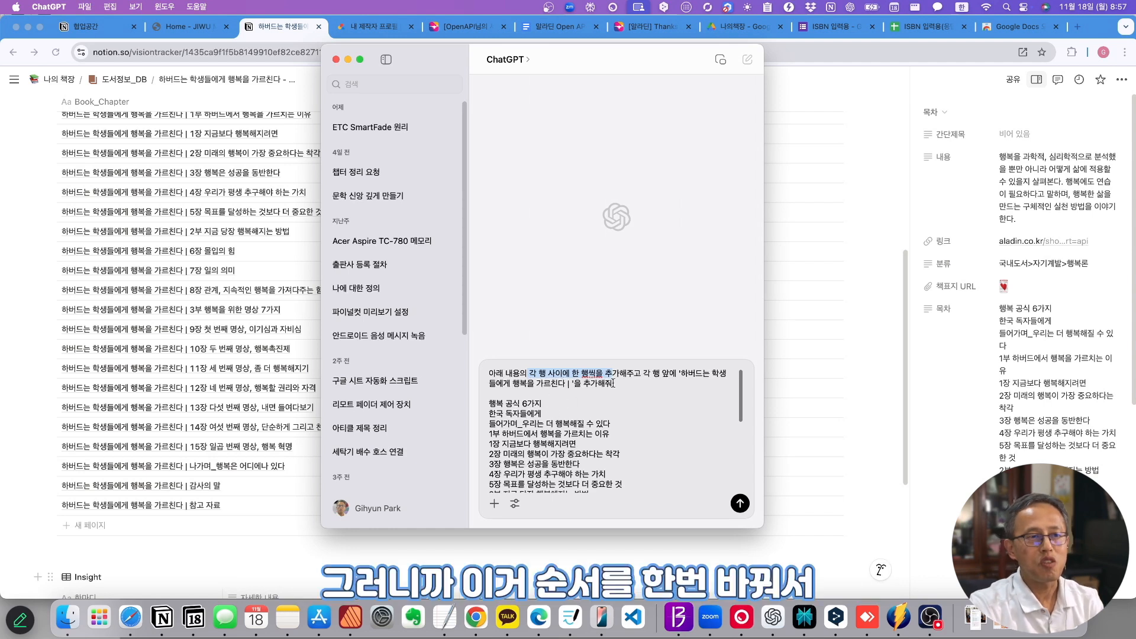
drag(644, 374, 562, 396)
key(super+c)
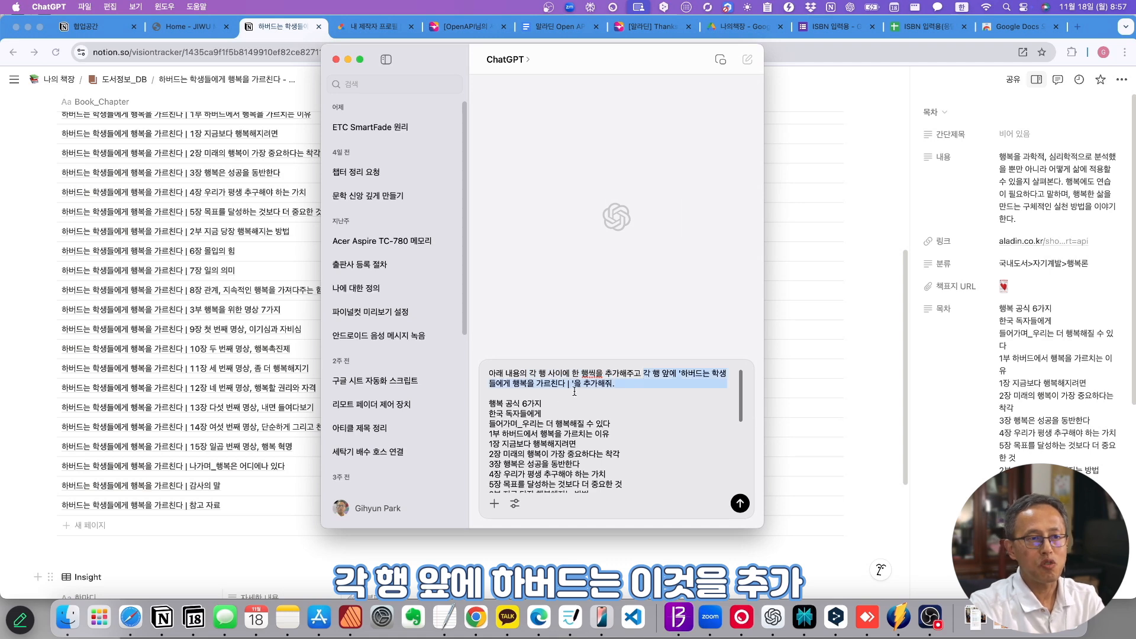
key(BackSpace)
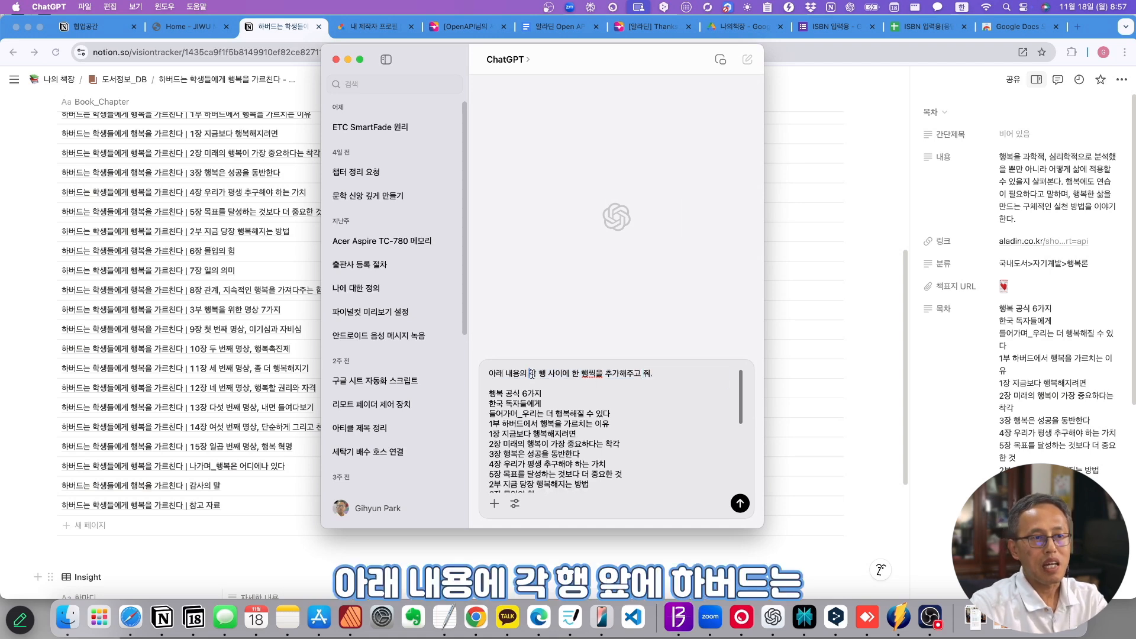
key(super+v)
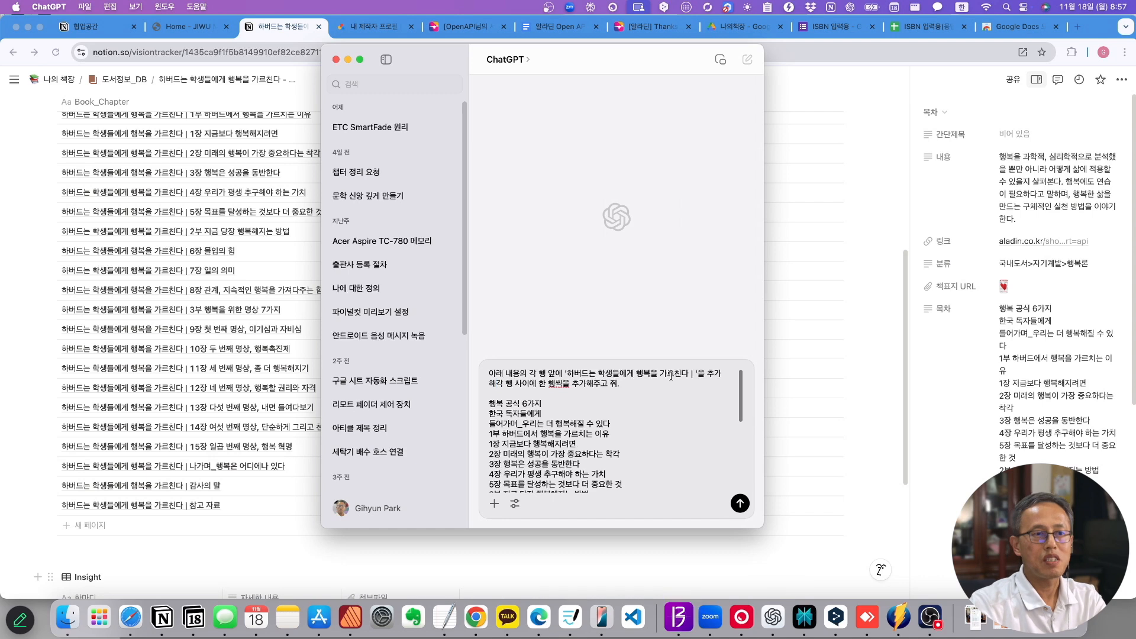
key(BackSpace)
text(하고,)
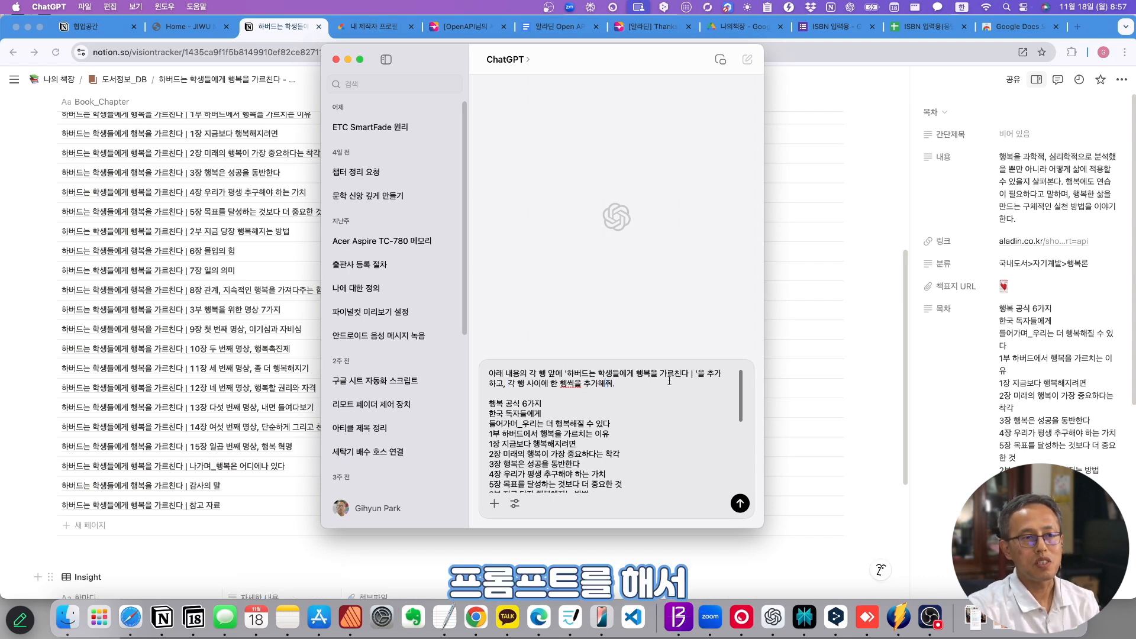
key(Return)
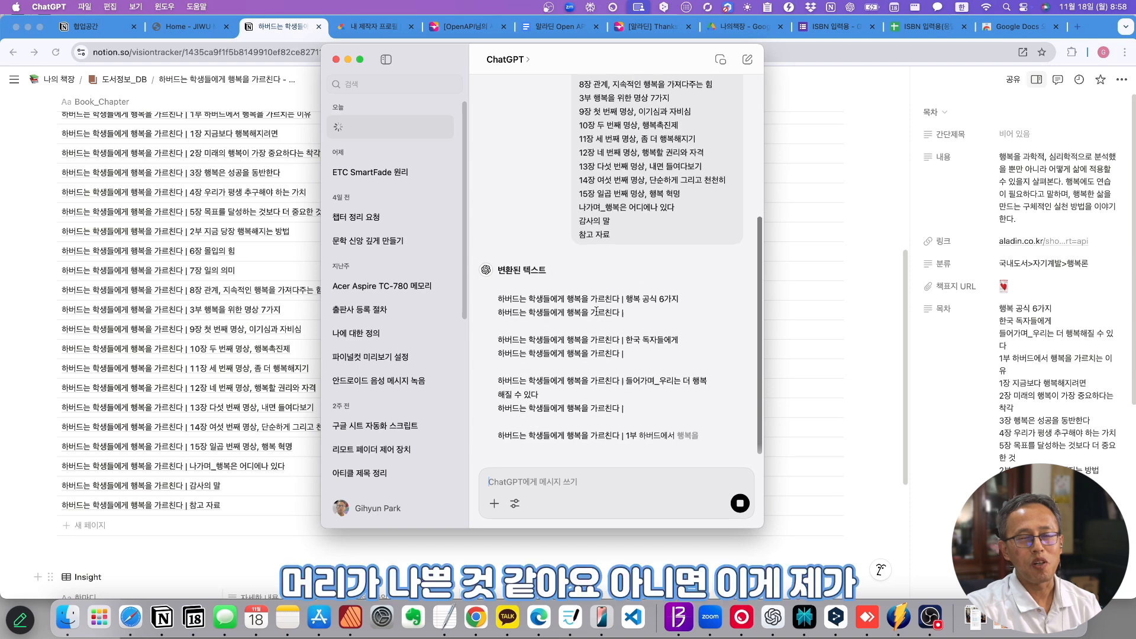
- Review ChatGPT's 변환된 텍스트 reply and copy the prompt text
scroll(655, 215, up, 3)
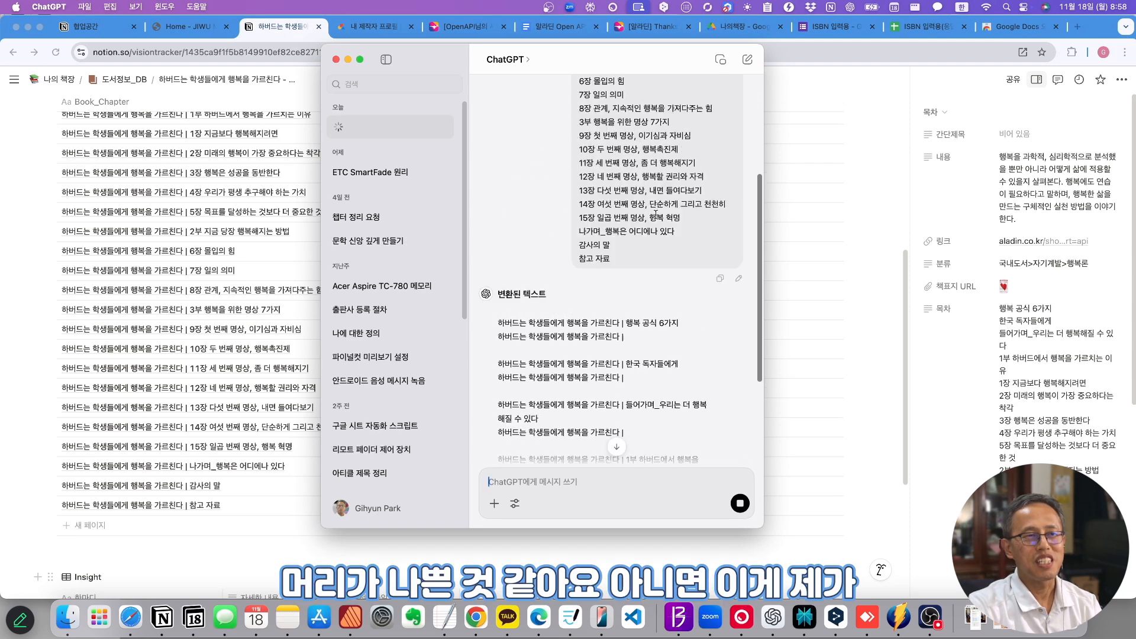
scroll(656, 214, up, 5)
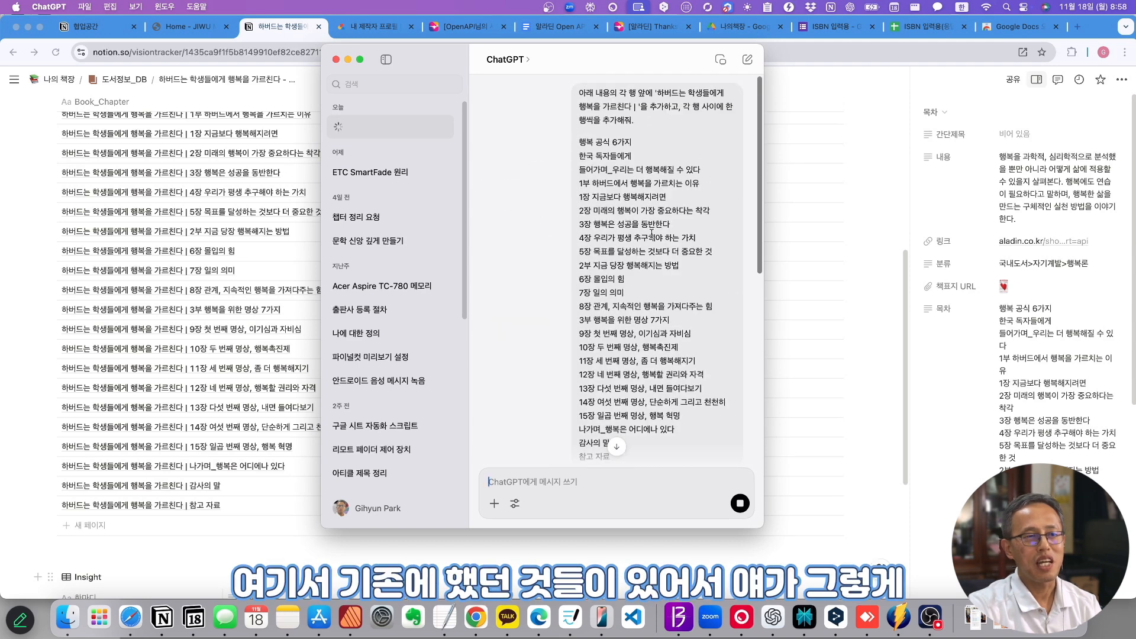
scroll(681, 454, down, 5)
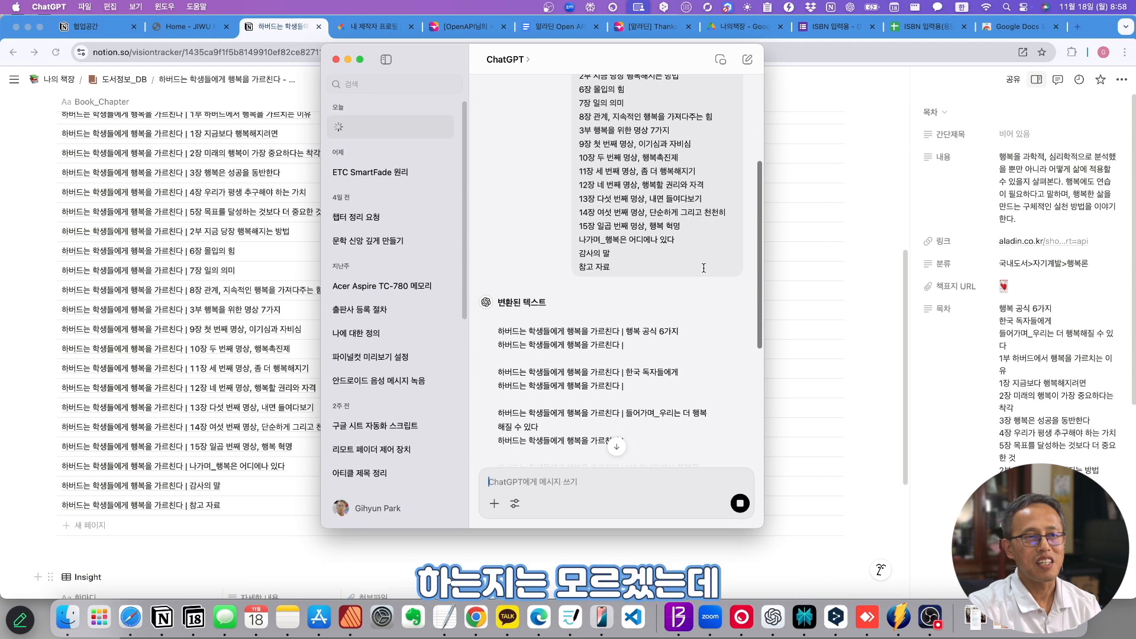
click(721, 288)
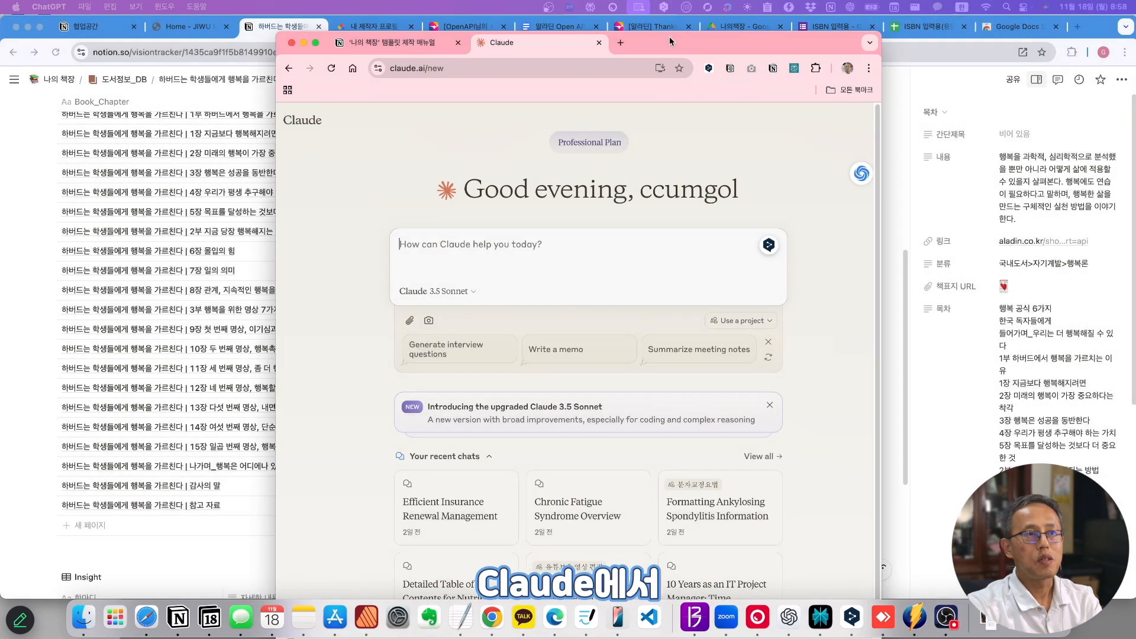
drag(669, 36, 637, 20)
- Send the copied prompt to Claude and copy its title-prefixed chapter list reply
key(super+v)
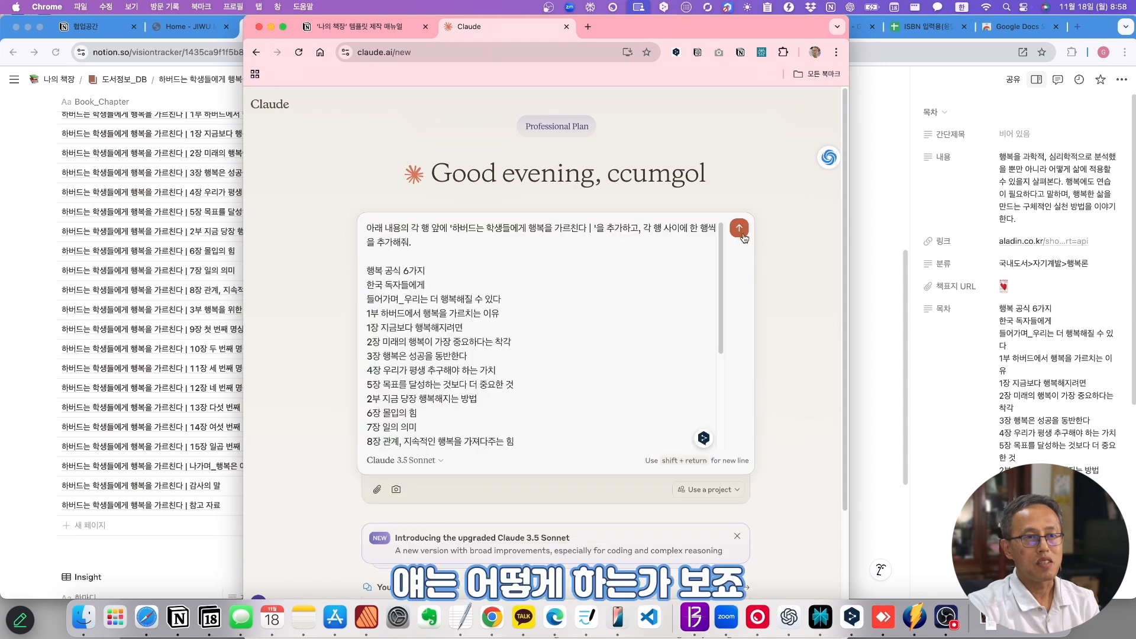
key(Return)
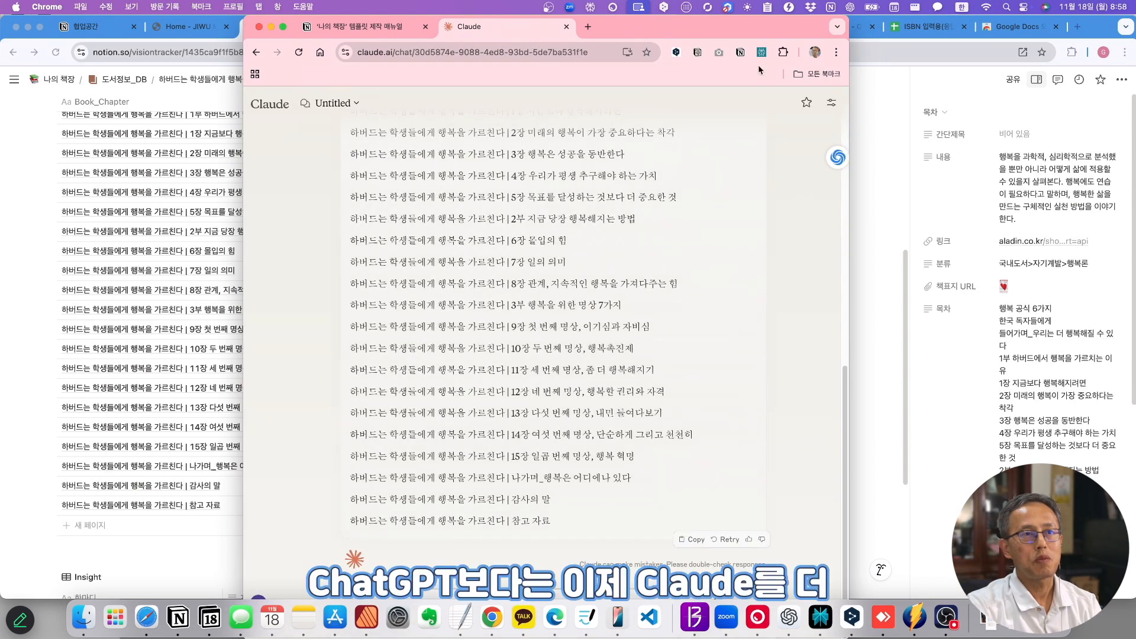
mouse_move(698, 26)
mouse_down()
mouse_move(624, 83)
mouse_move(615, 140)
mouse_move(697, 24)
mouse_up()
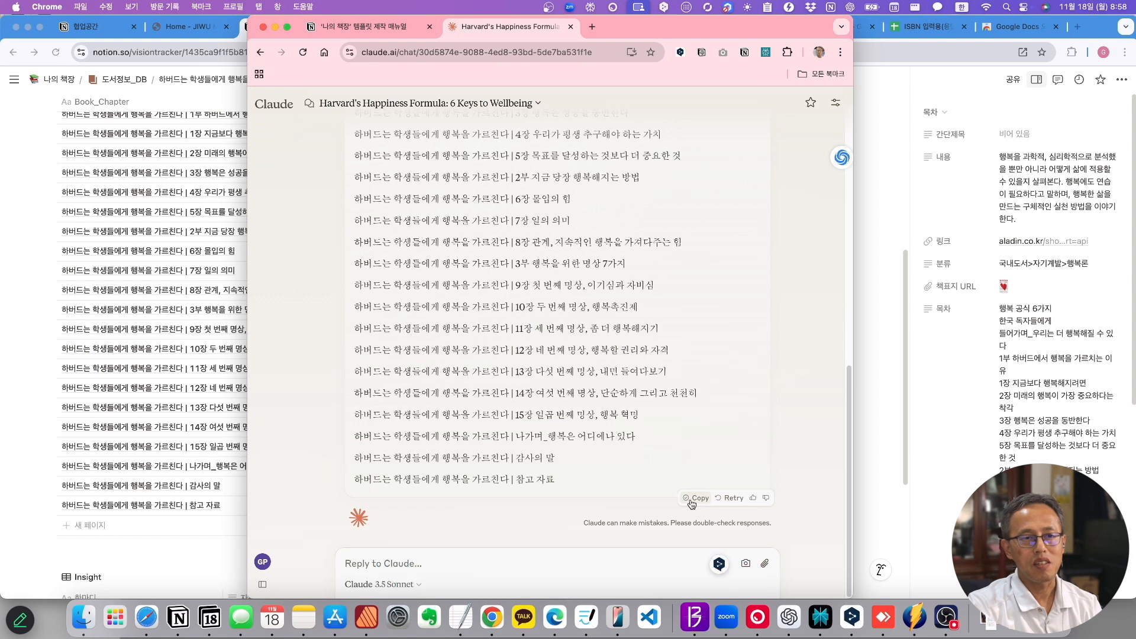
click(928, 507)
scroll(208, 472, down, 4)
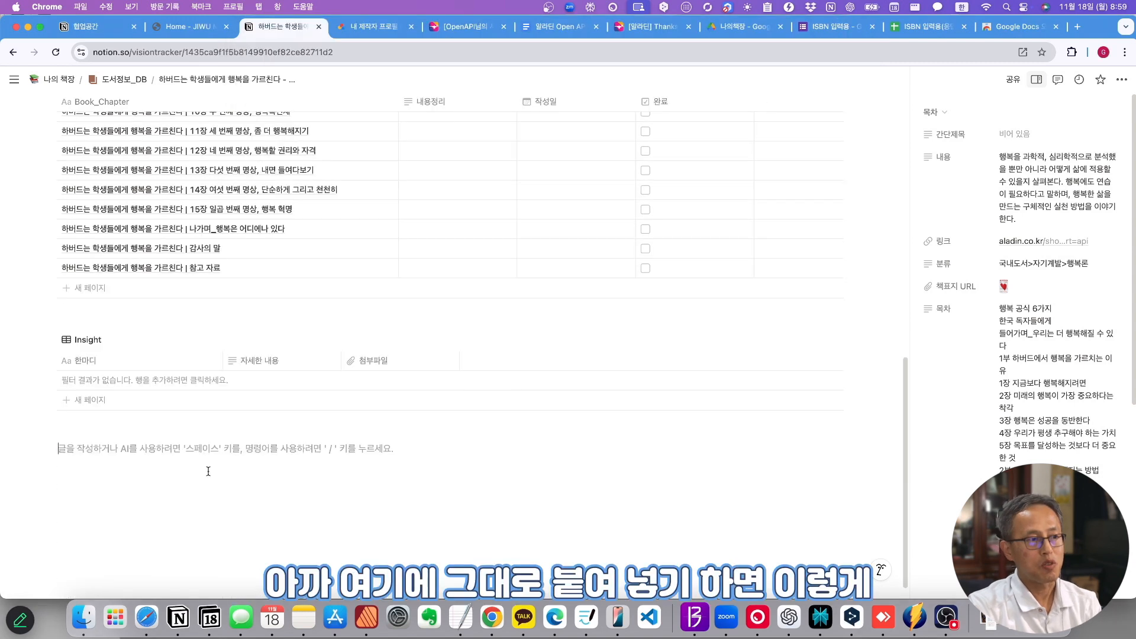
key(super+v)
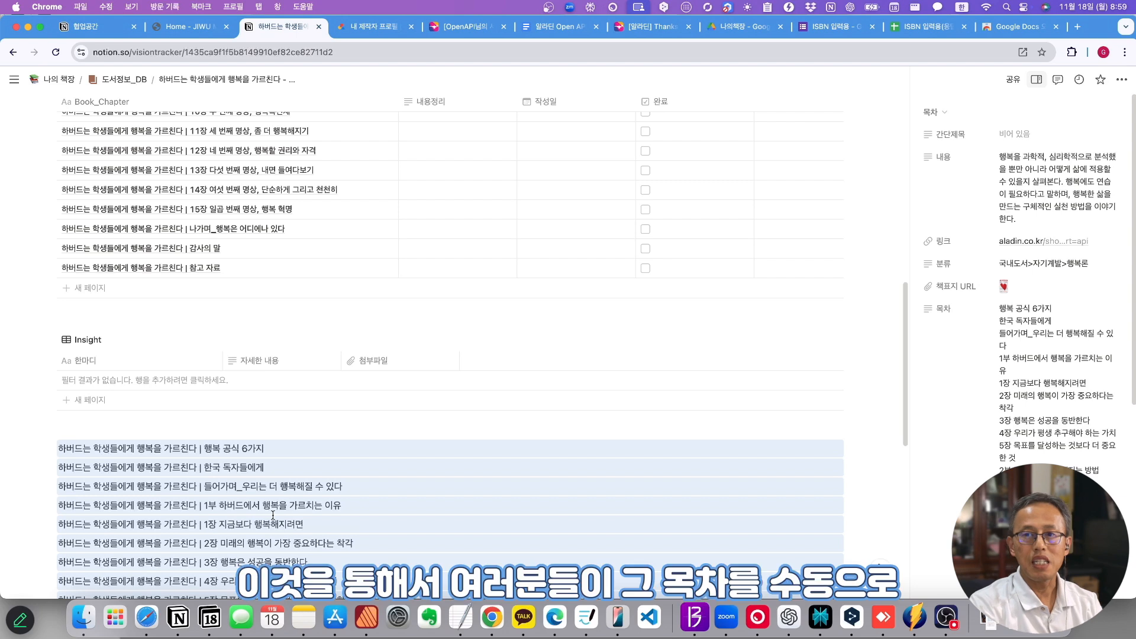
key(BackSpace)
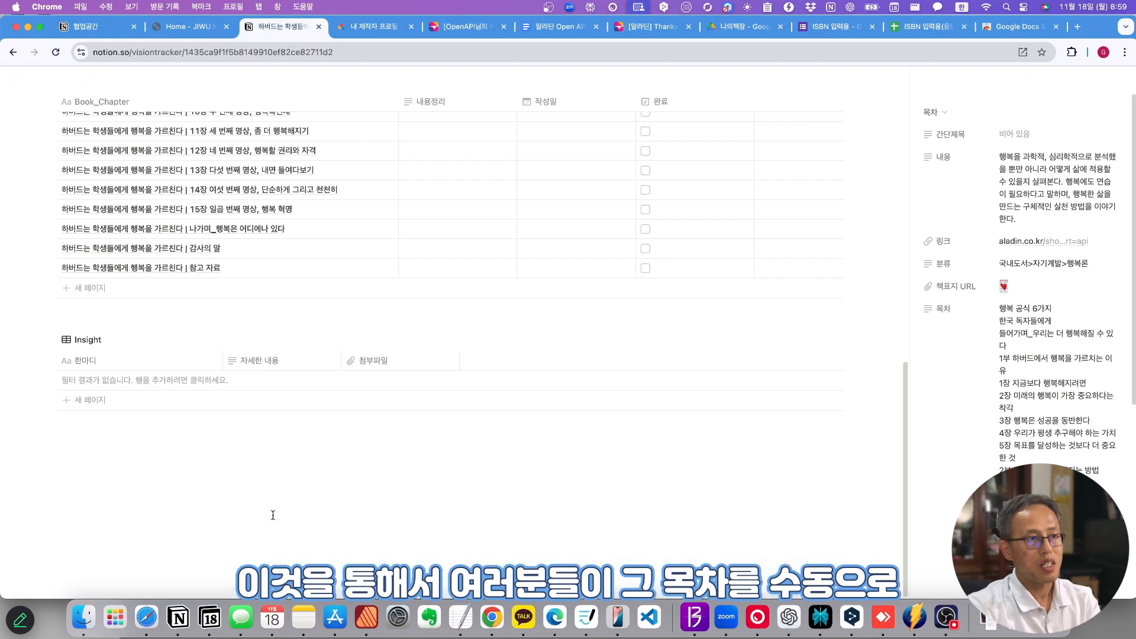
key(super+Tab)
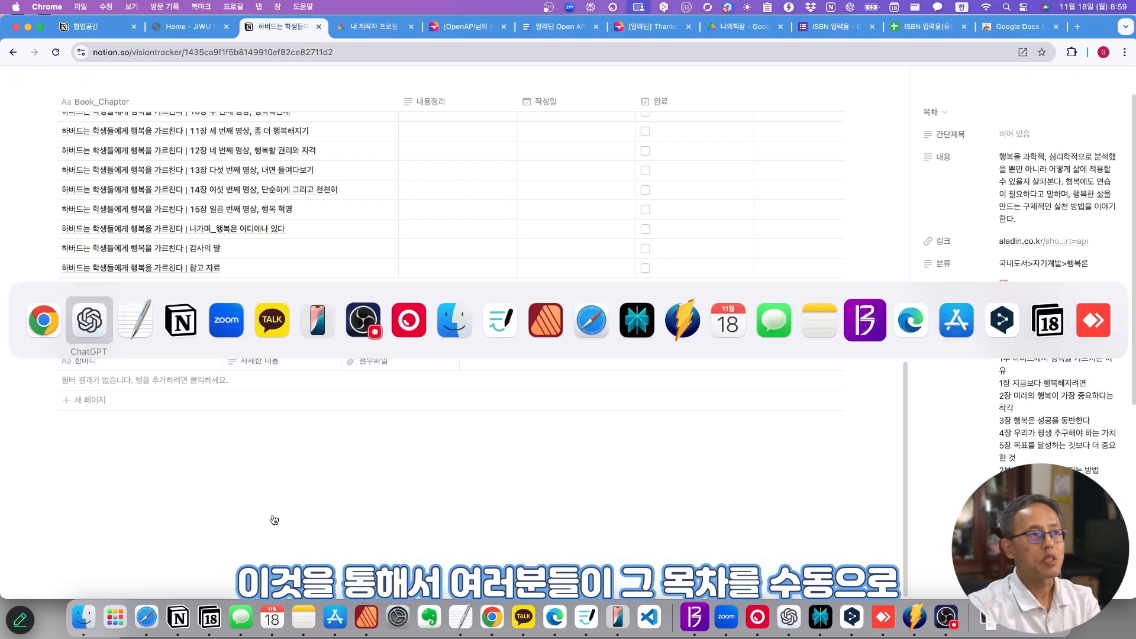
click(169, 324)
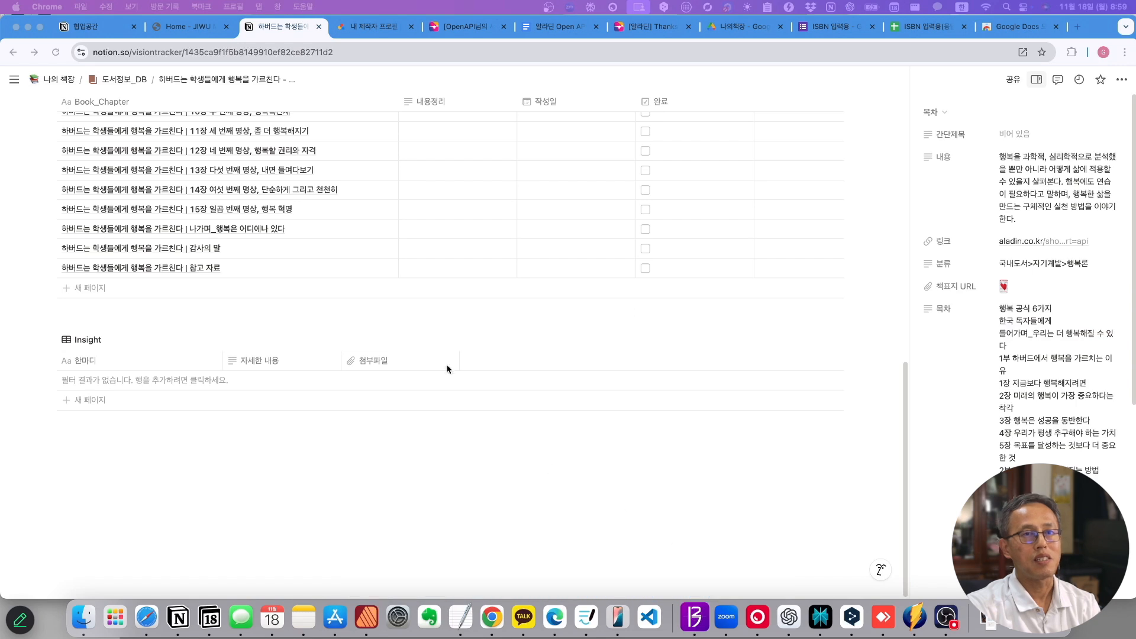
scroll(623, 332, up, 15)
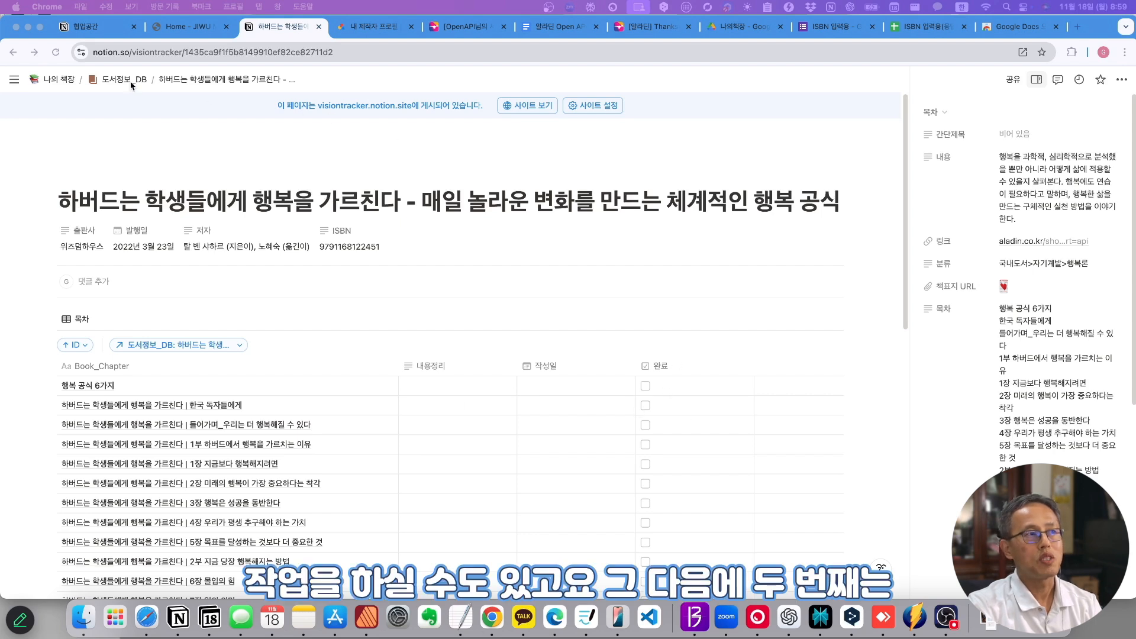
- On the 나의 책장 page, collapse the book database and expand the 도서 목차별 정리용 section
click(62, 80)
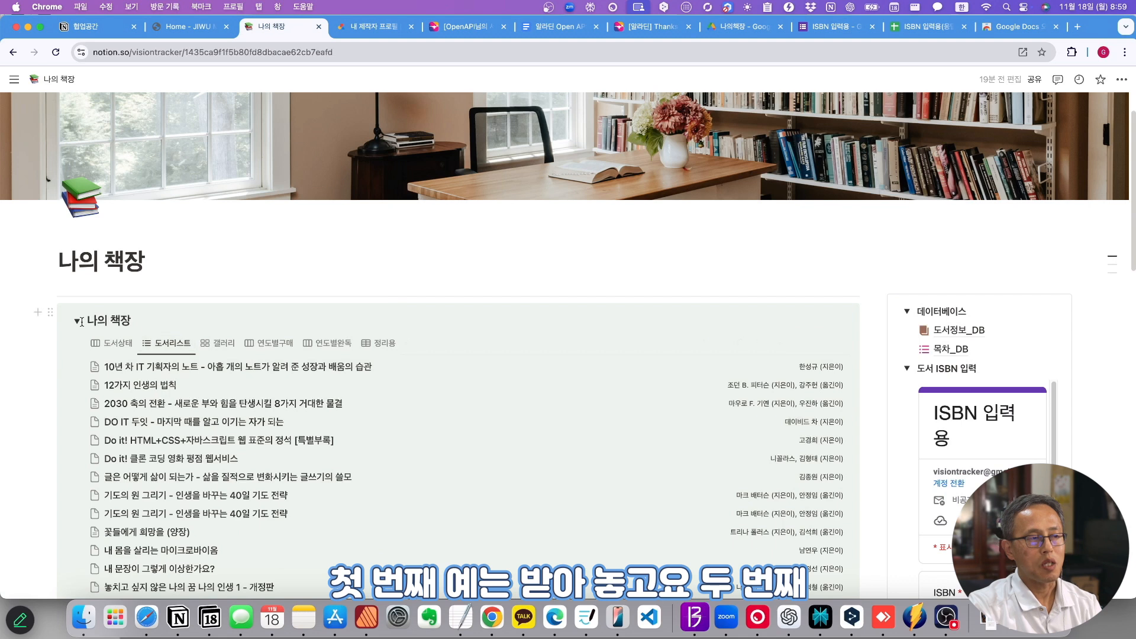
click(75, 323)
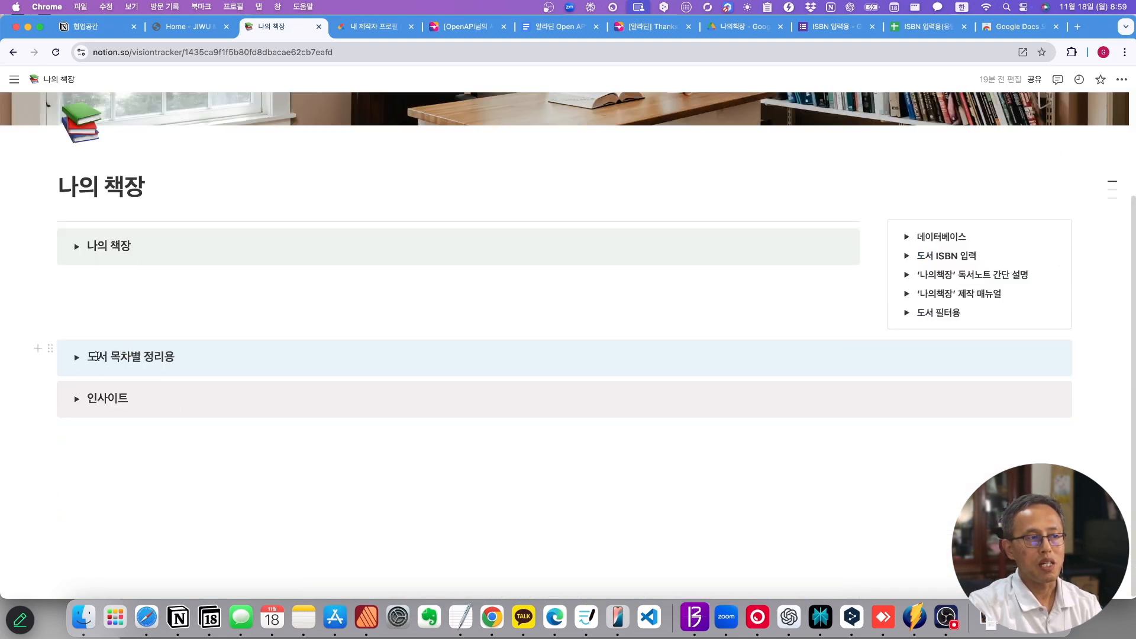
click(78, 359)
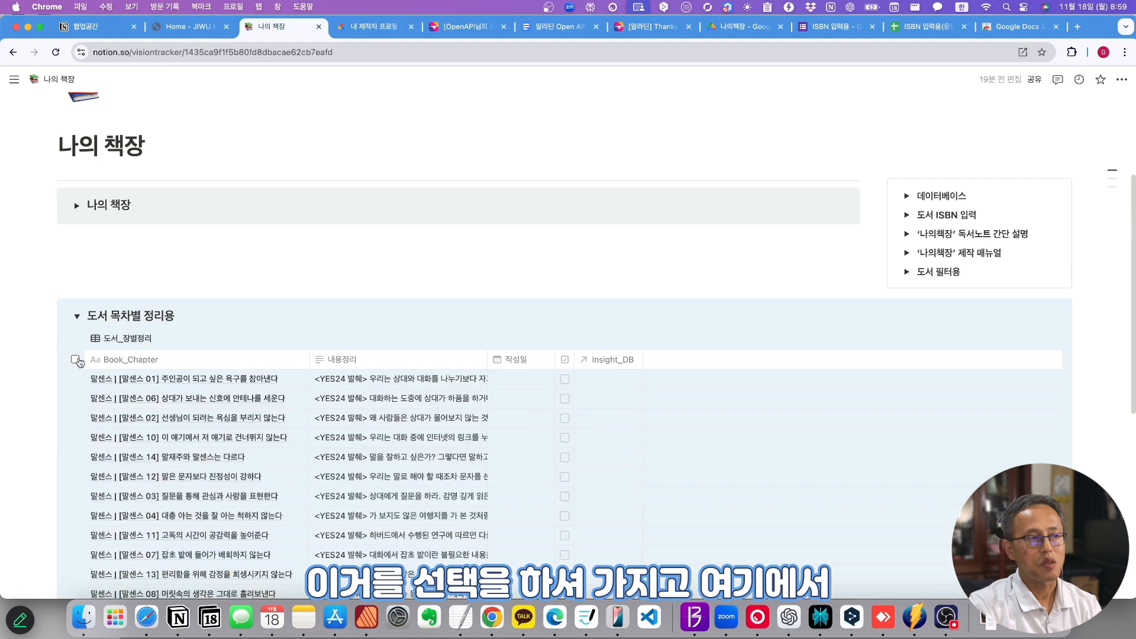
scroll(76, 355, down, 5)
scroll(257, 354, up, 2)
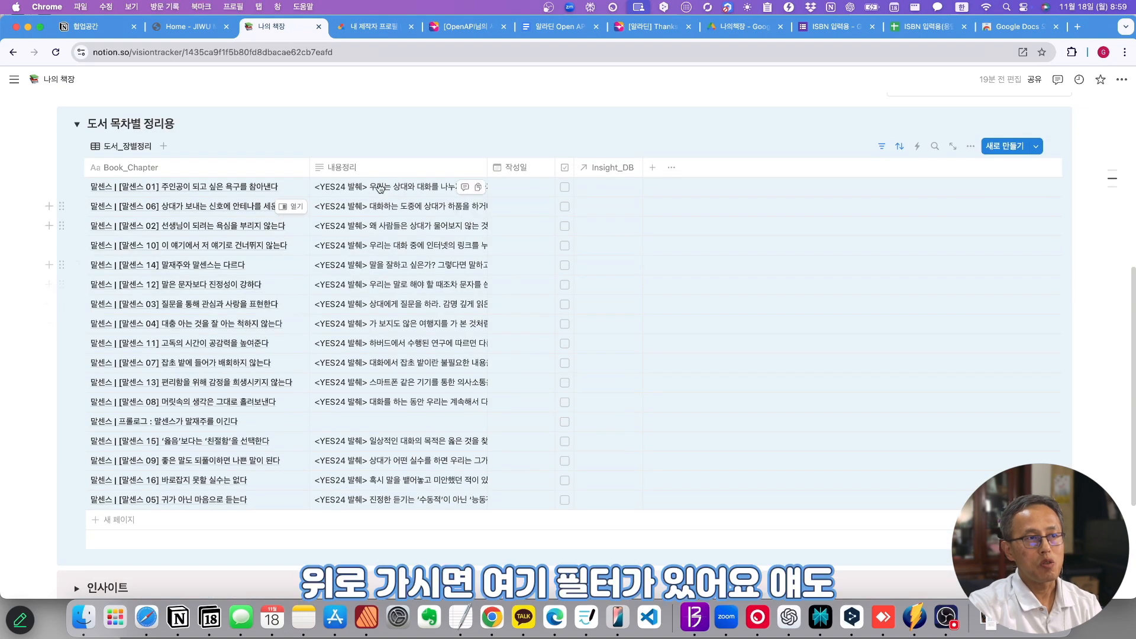
- Set the chapter table's 도서정보_DB filter to 하버드는 학생들에게 행복을 가르친다 only
click(881, 148)
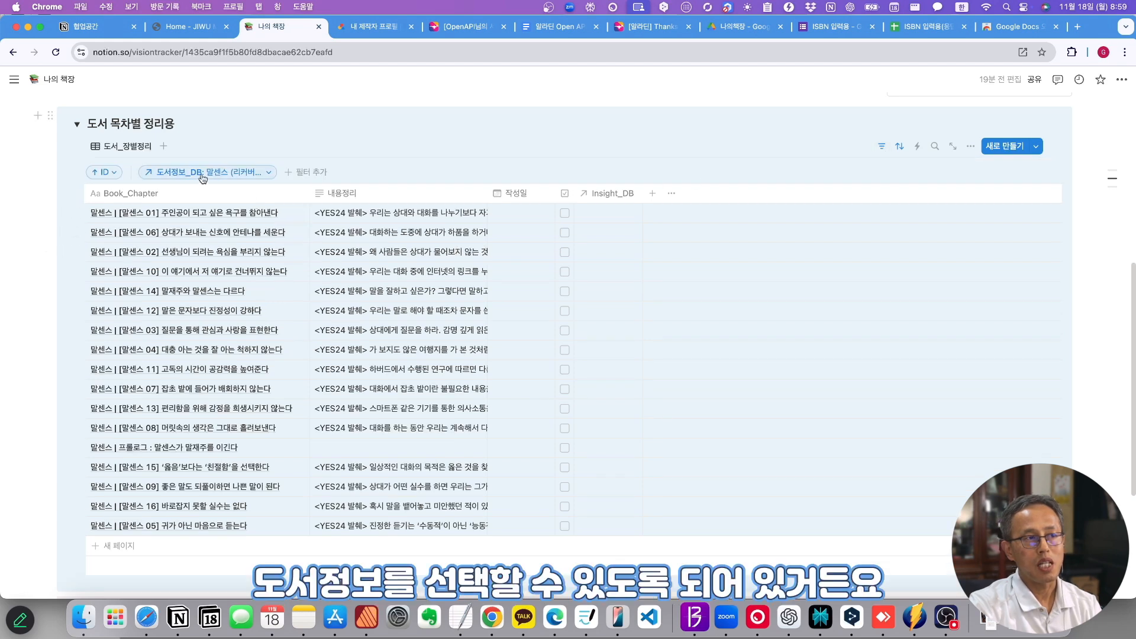
click(272, 179)
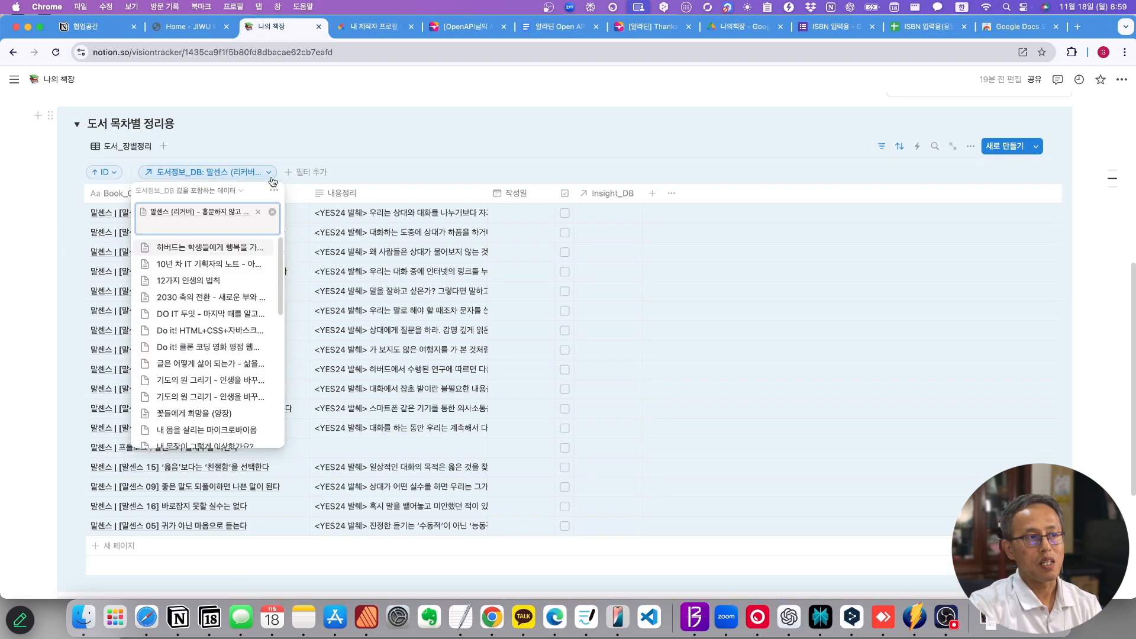
click(259, 213)
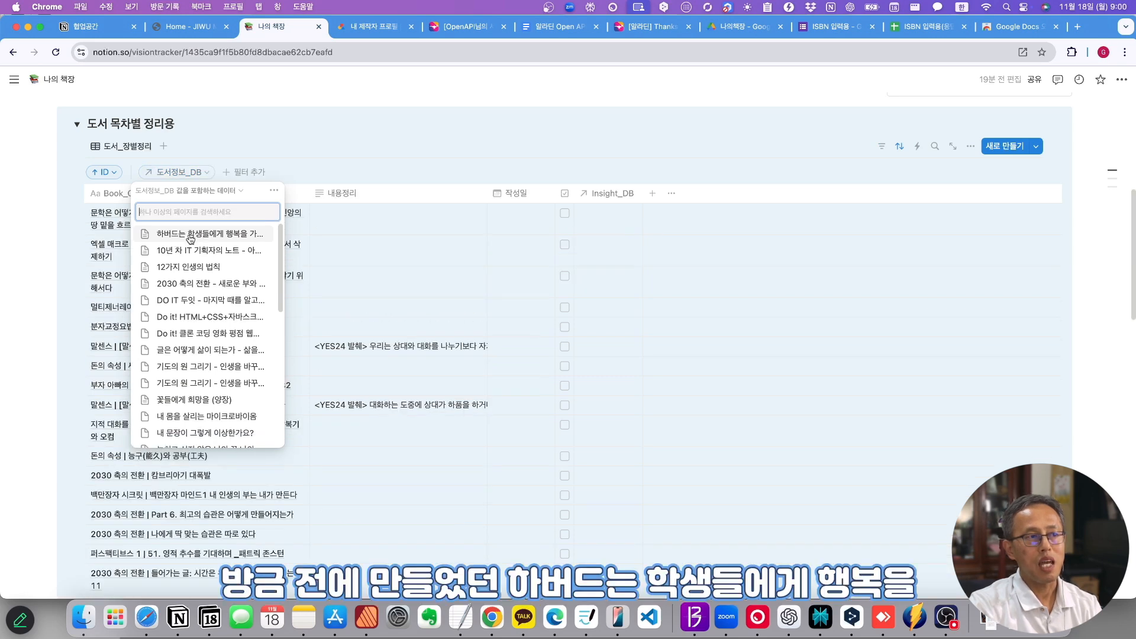
click(228, 236)
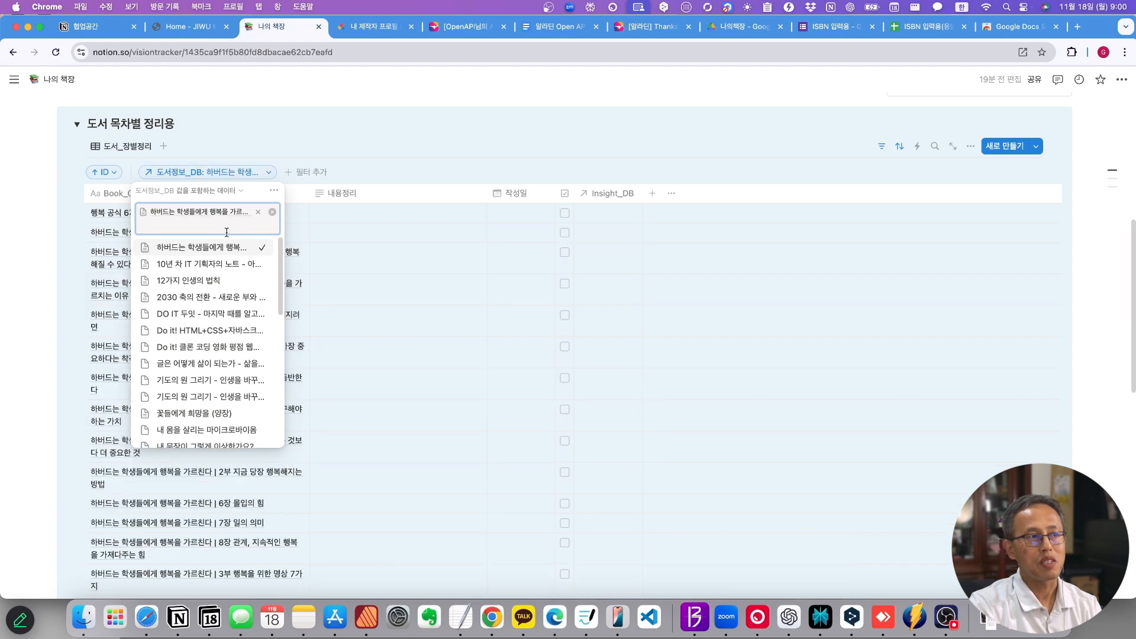
click(347, 126)
scroll(237, 473, down, 10)
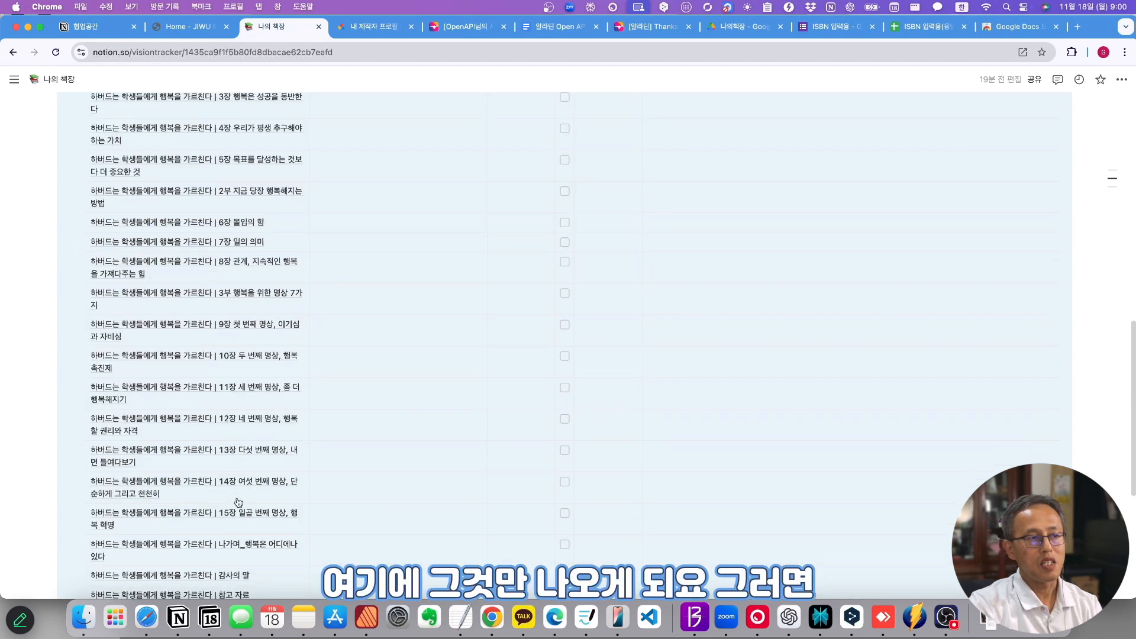
scroll(239, 503, up, 10)
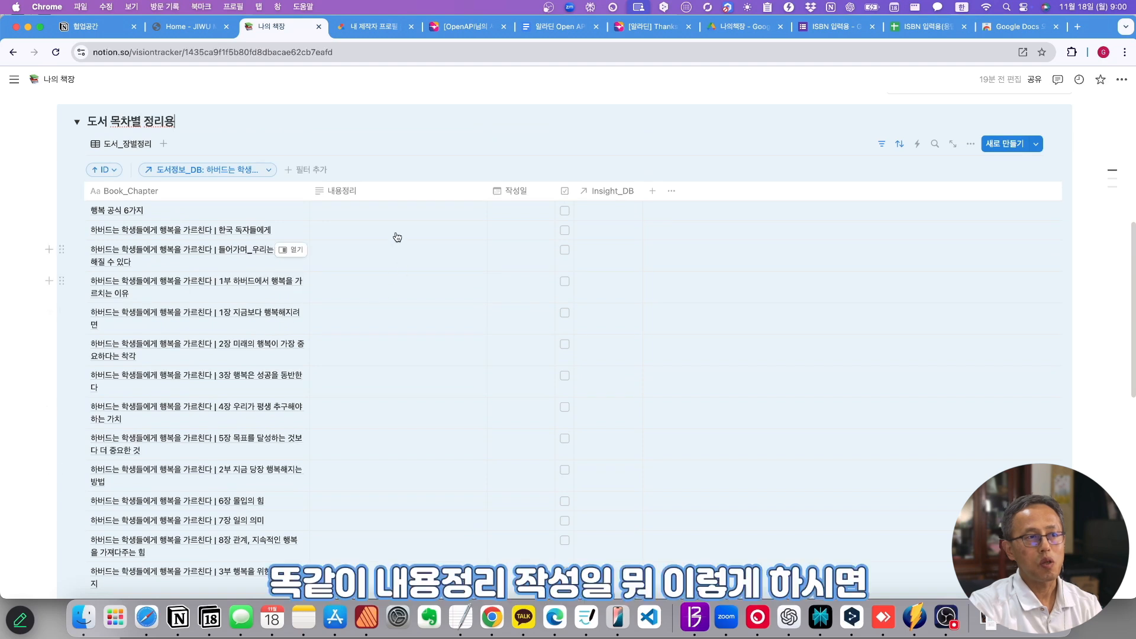
click(376, 209)
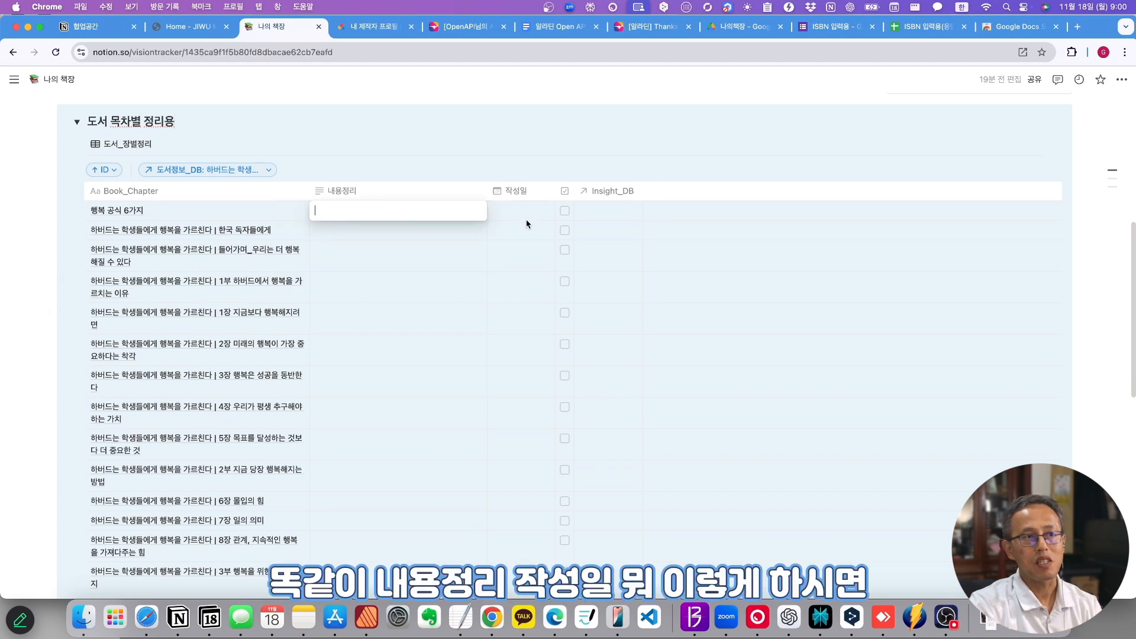
key(Escape)
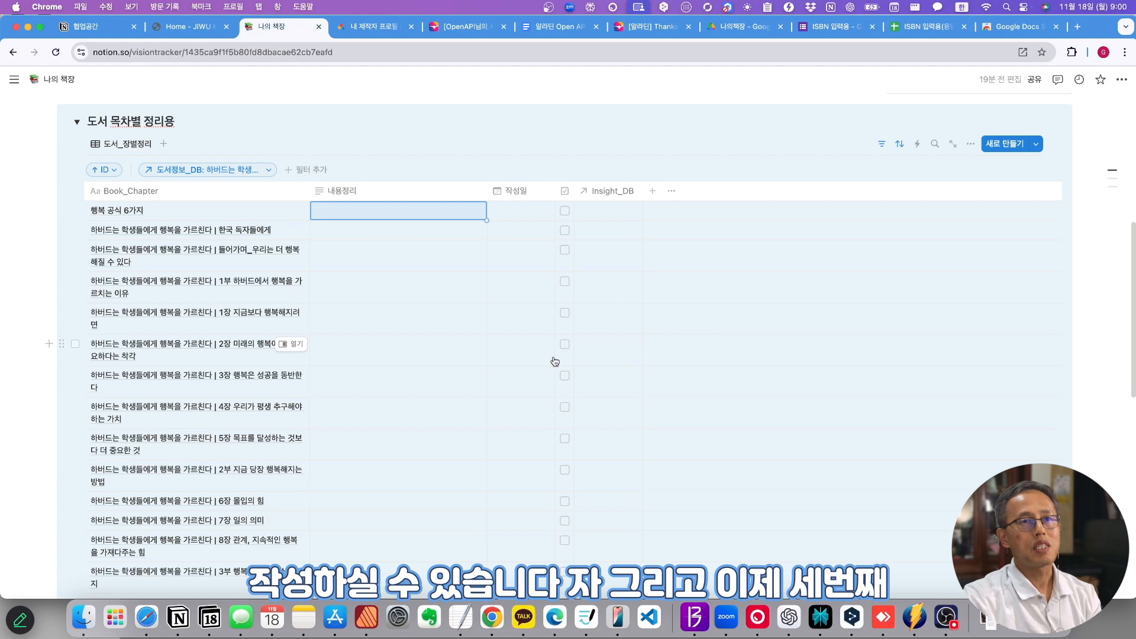
scroll(555, 361, down, 5)
- Expand 인사이트 and look over the form's 한마디, 출처, 자세한 내용, 첨부파일 and 날짜 questions
scroll(555, 361, down, 5)
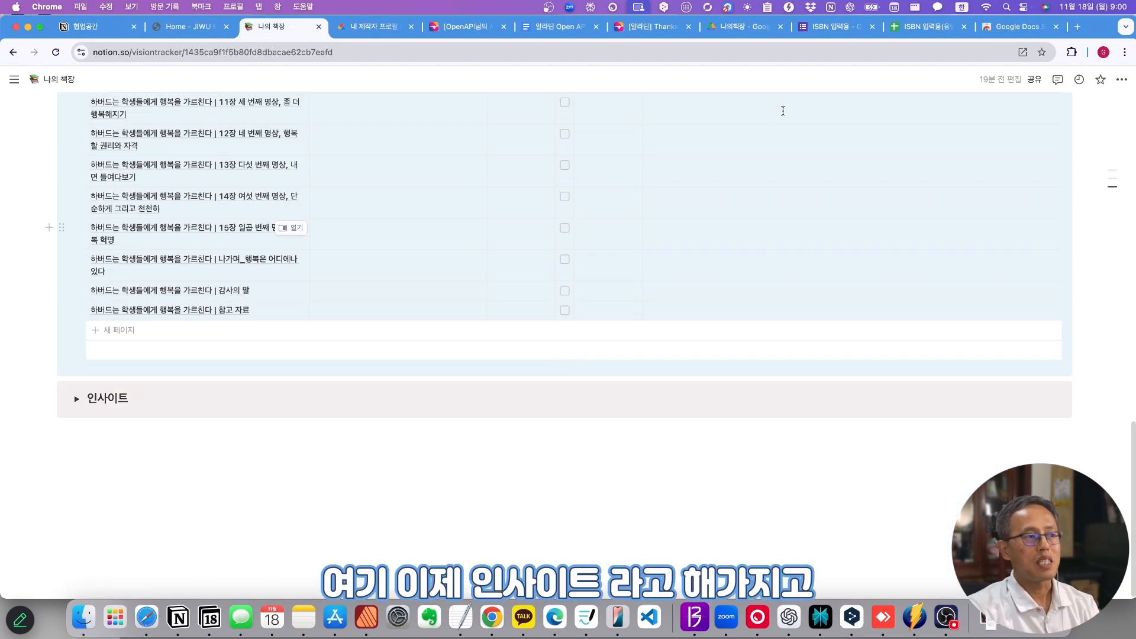
click(77, 401)
scroll(211, 441, down, 5)
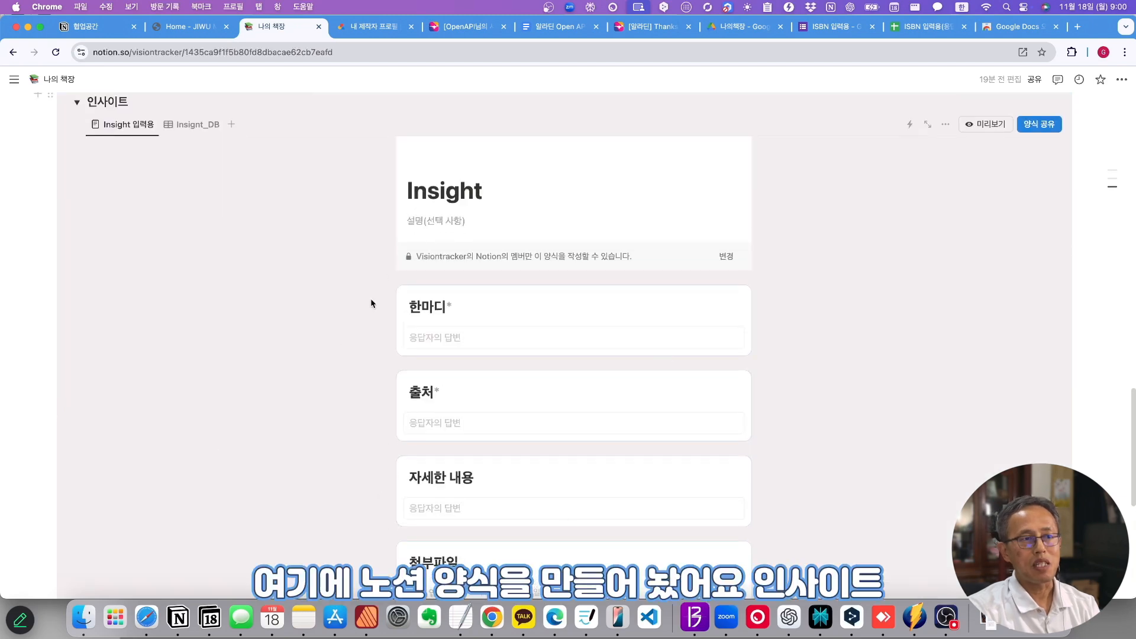
scroll(604, 379, down, 1)
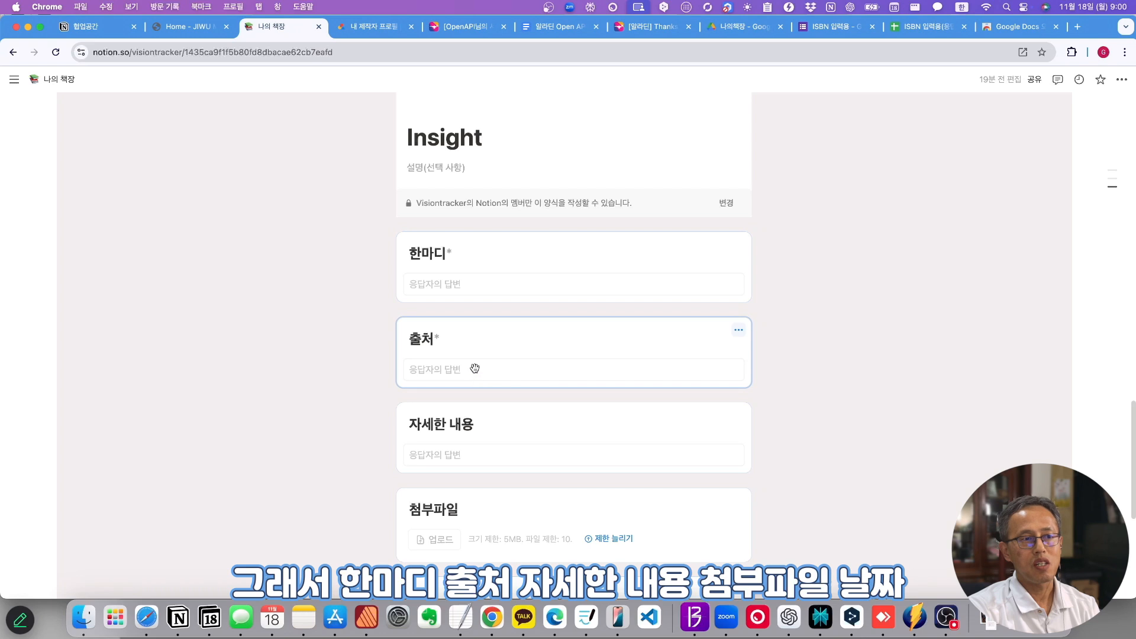
scroll(482, 537, down, 2)
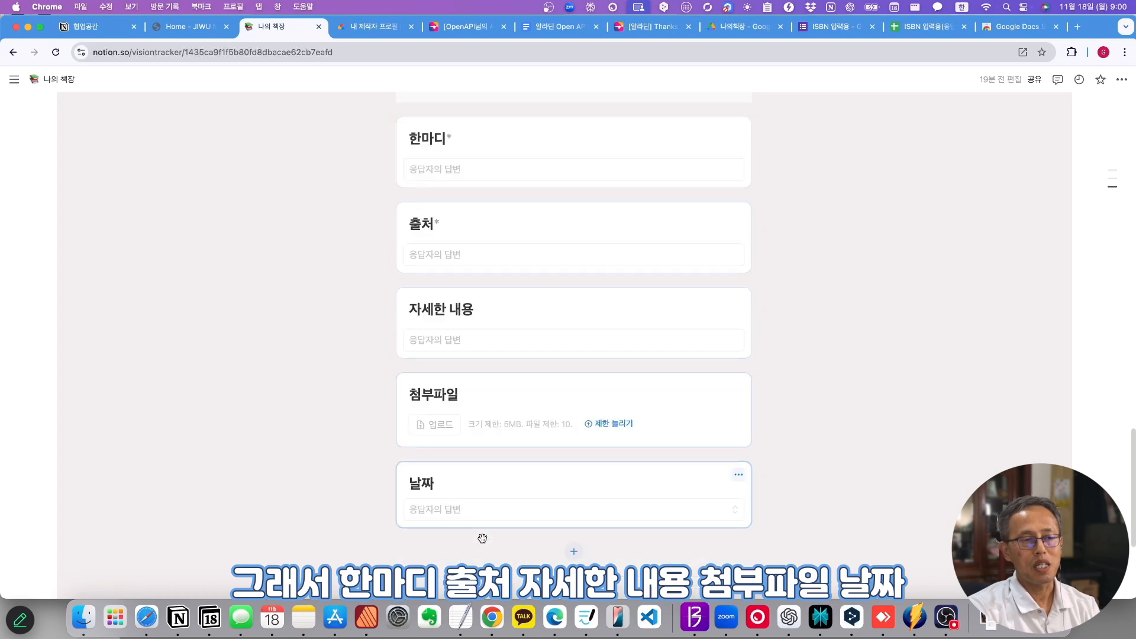
scroll(497, 518, up, 1)
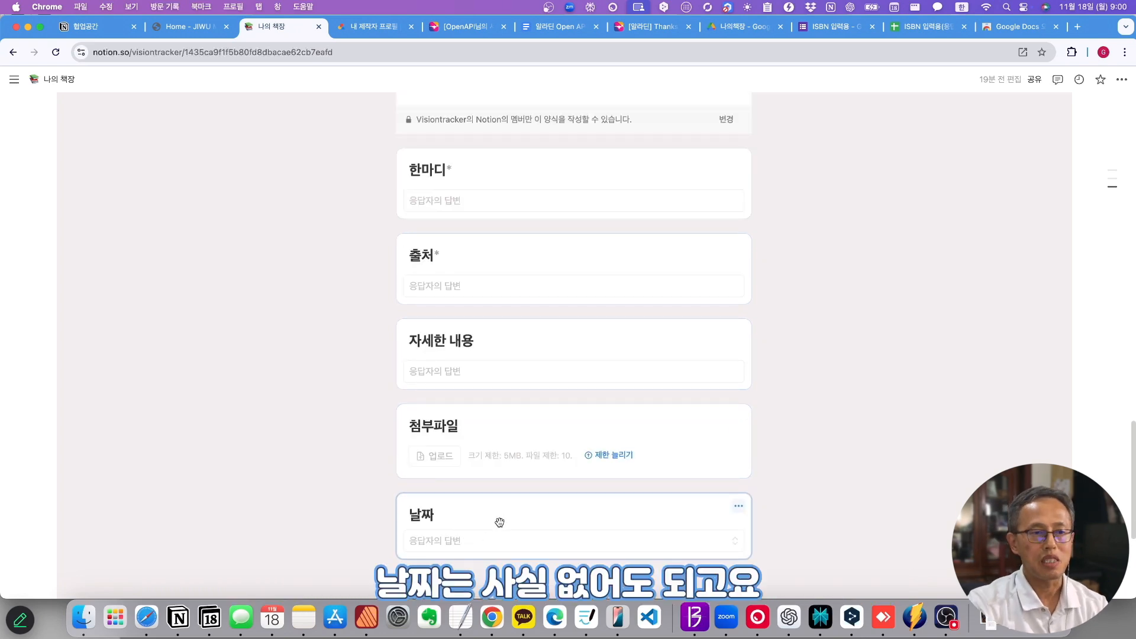
scroll(467, 223, up, 3)
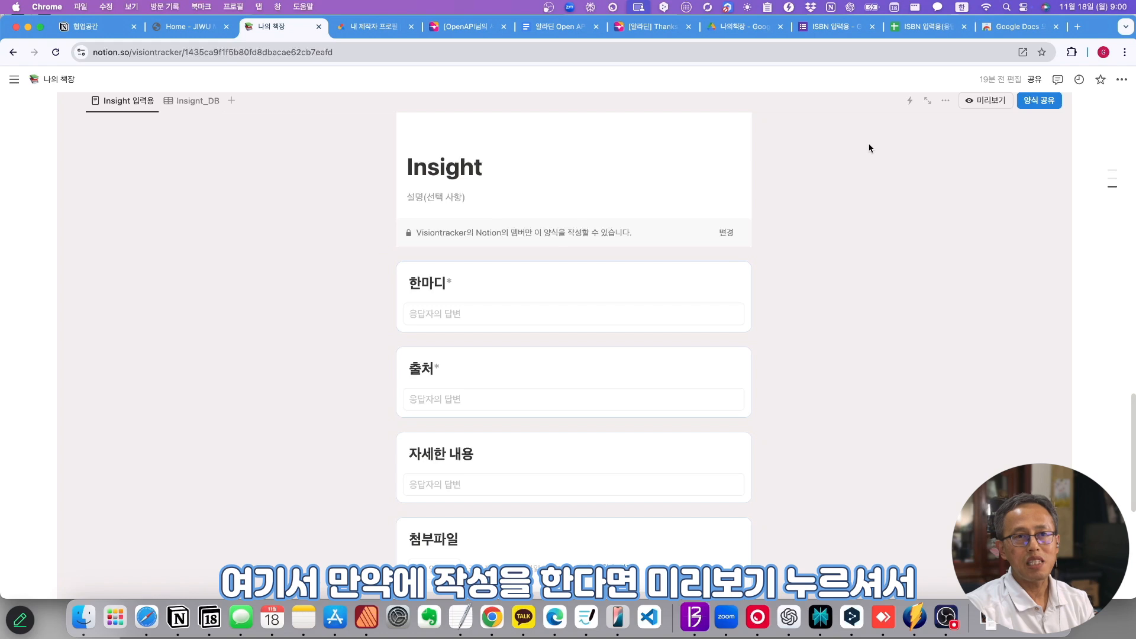
click(987, 102)
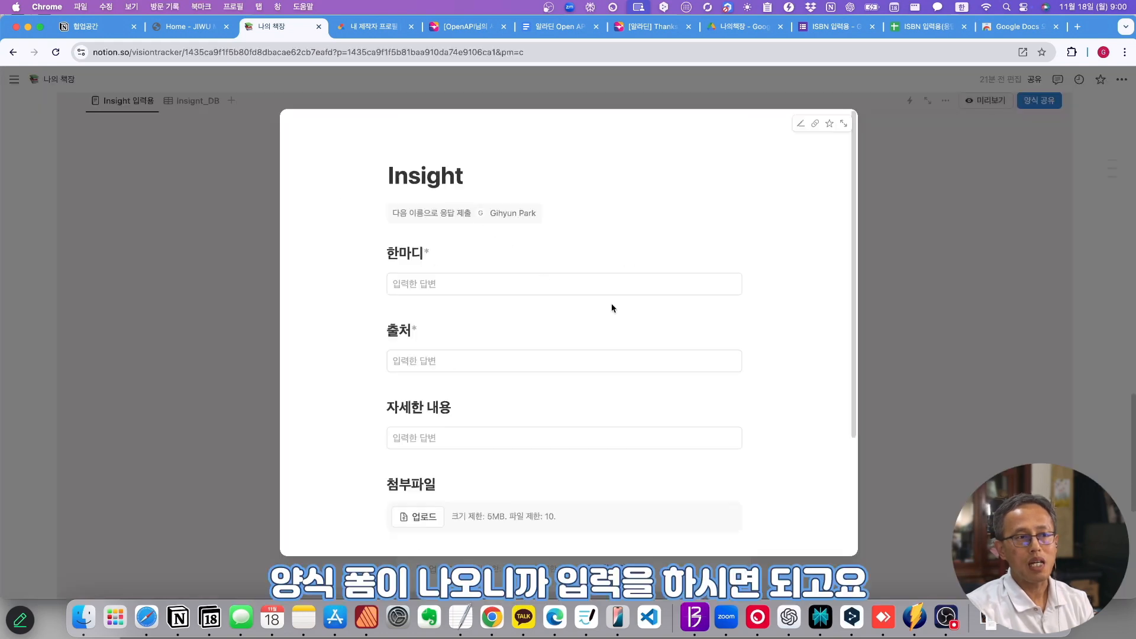
click(945, 213)
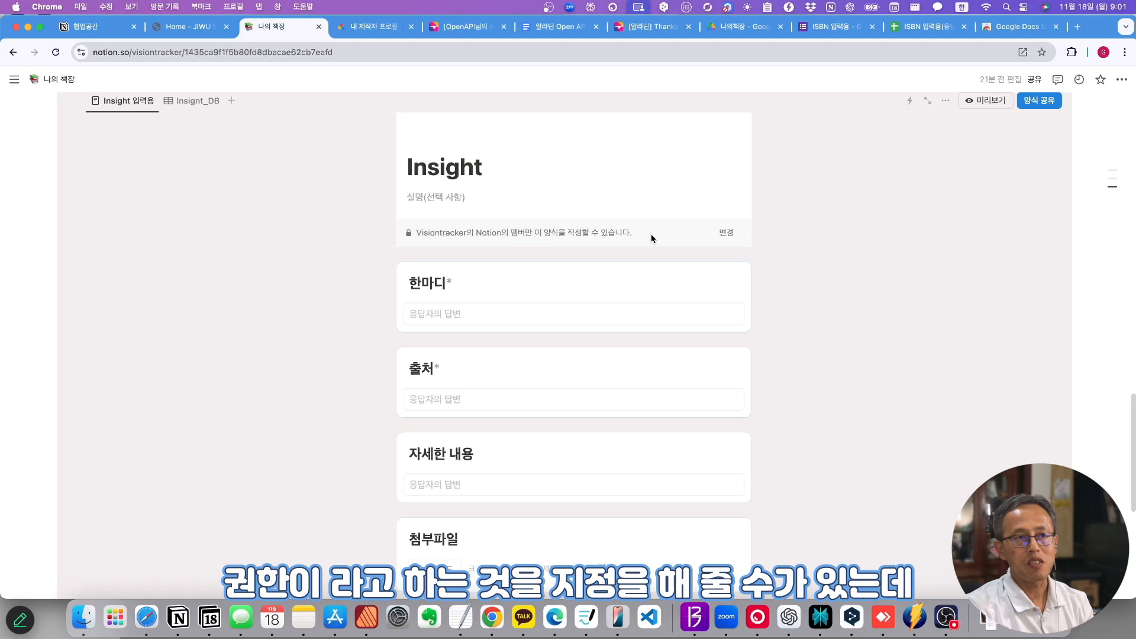
- Set the Insight form's responders to 링크가 있는 웹의 모든 사용자 and copy its public link
click(729, 237)
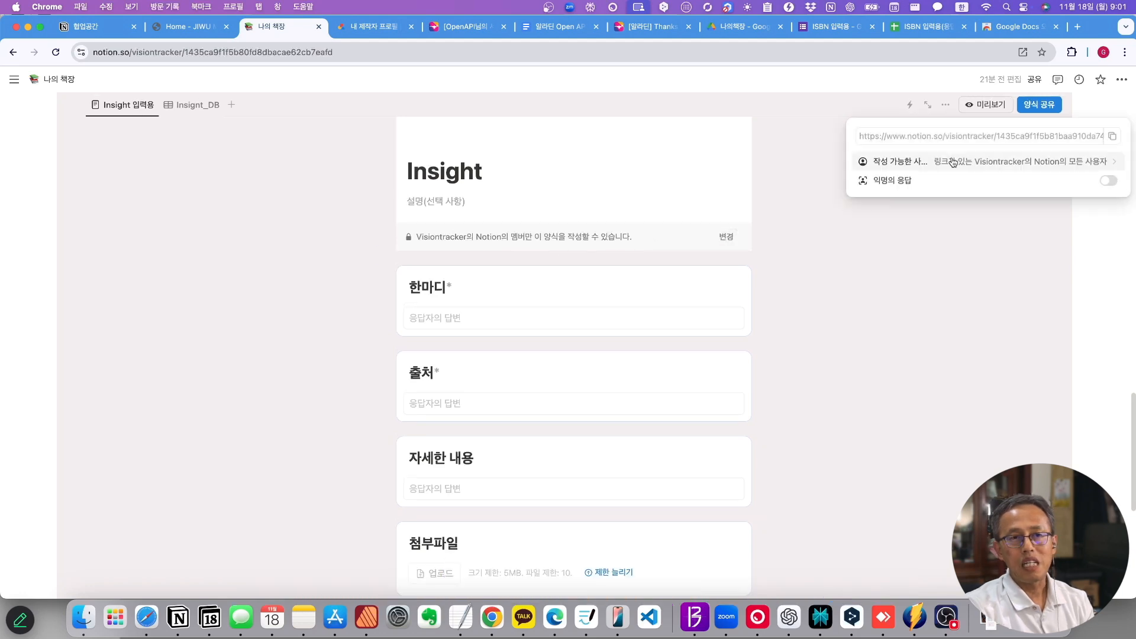
click(1106, 164)
click(1018, 203)
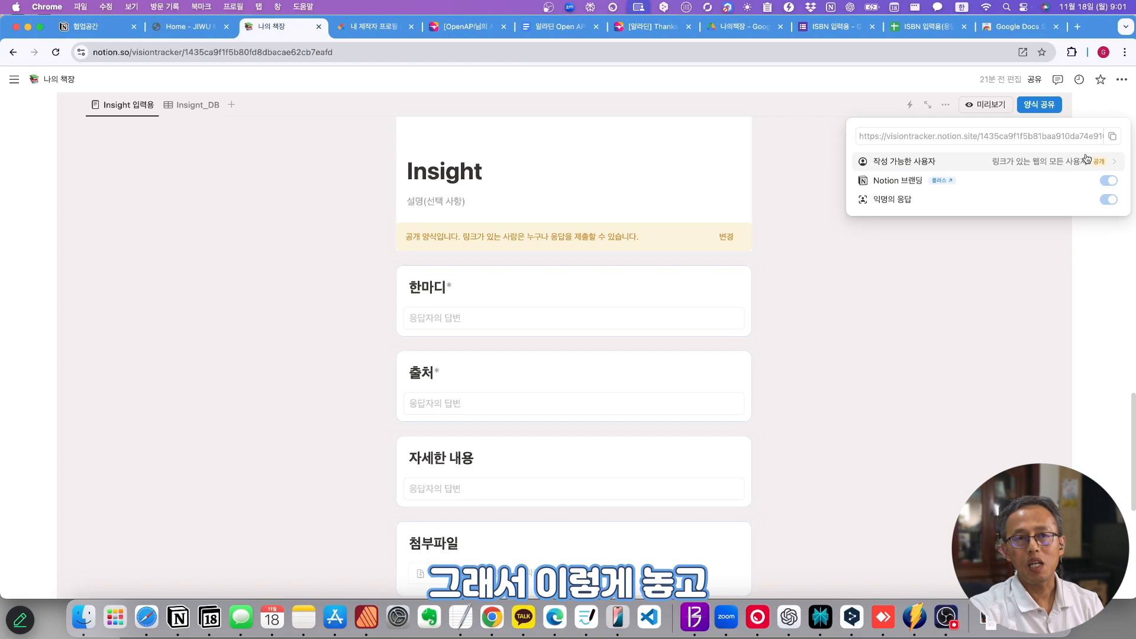
click(1113, 137)
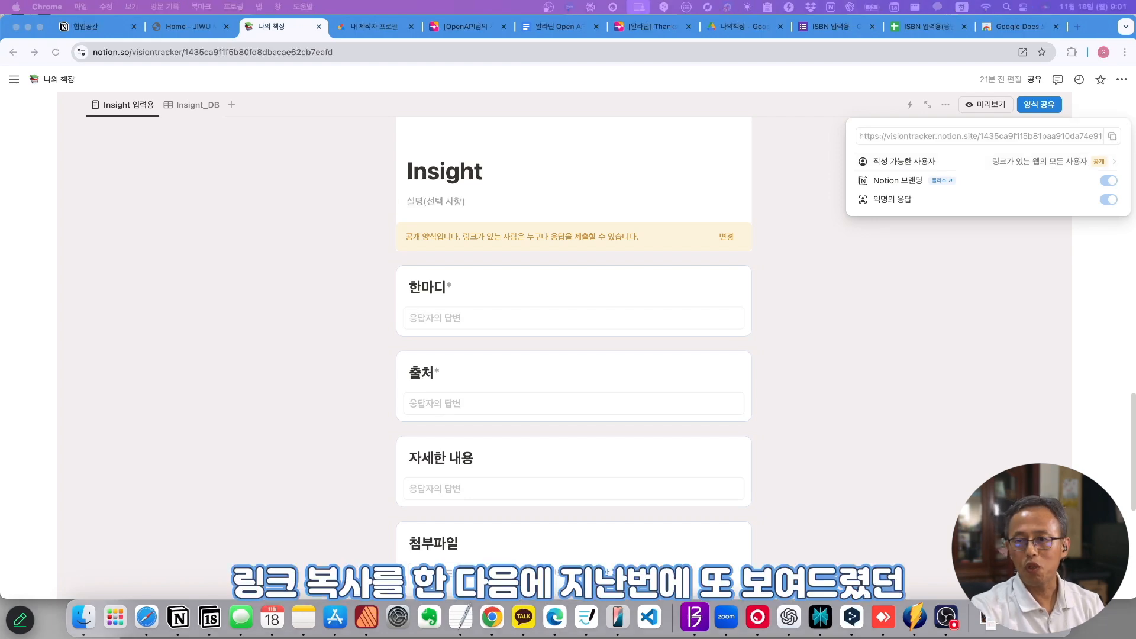
drag(547, 638, 241, 123)
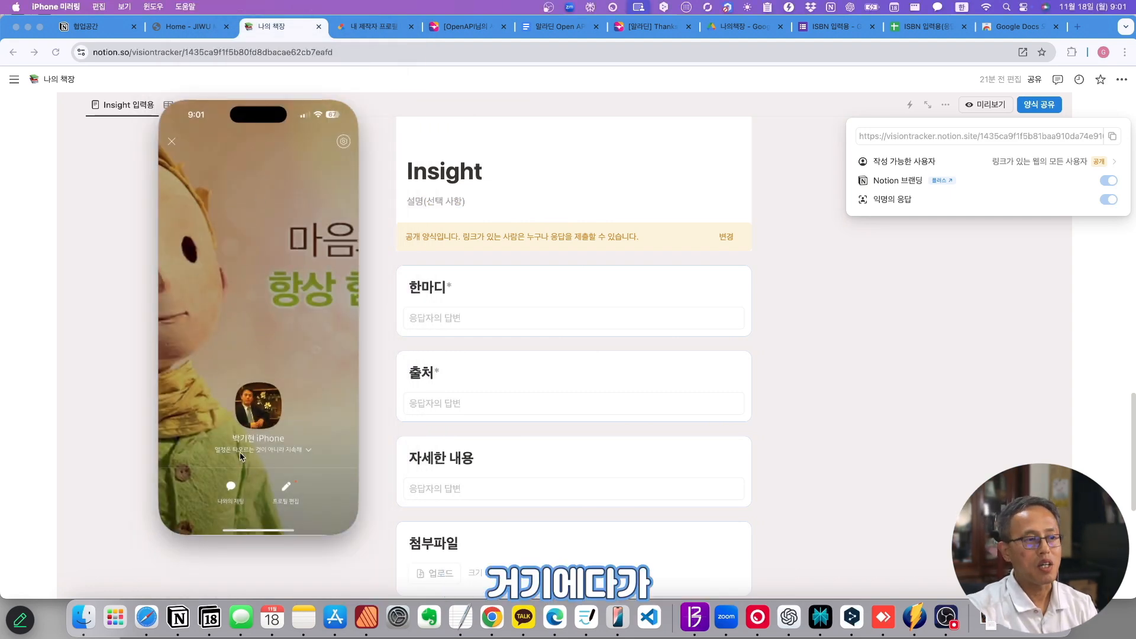
- Send the Insight form link to your own chat and open it on the phone
click(231, 501)
key(super+v)
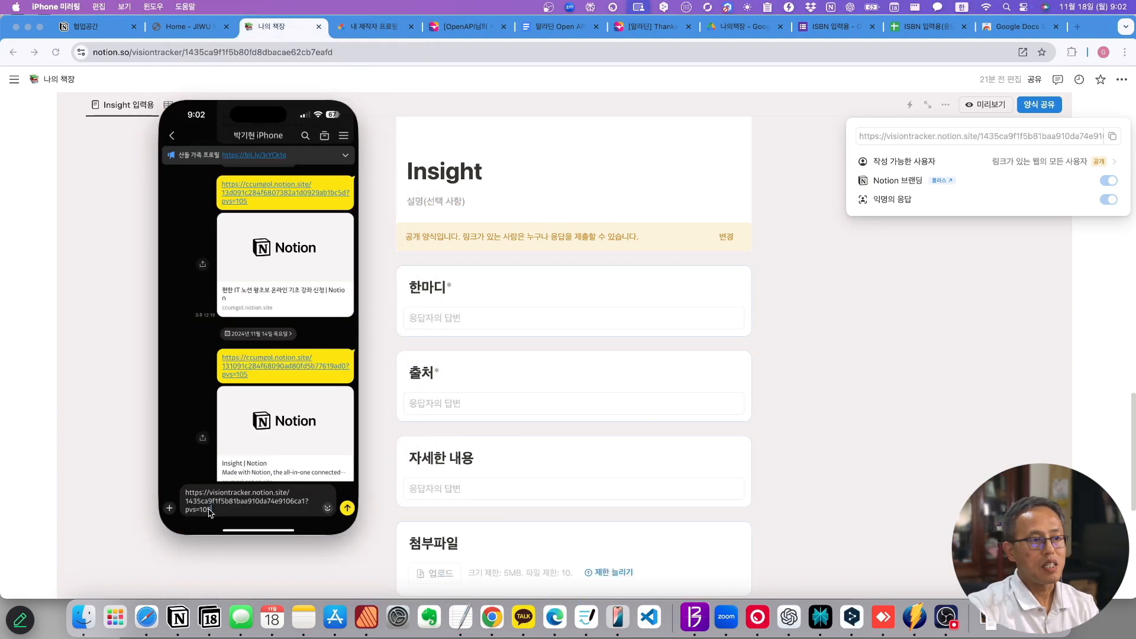
click(346, 511)
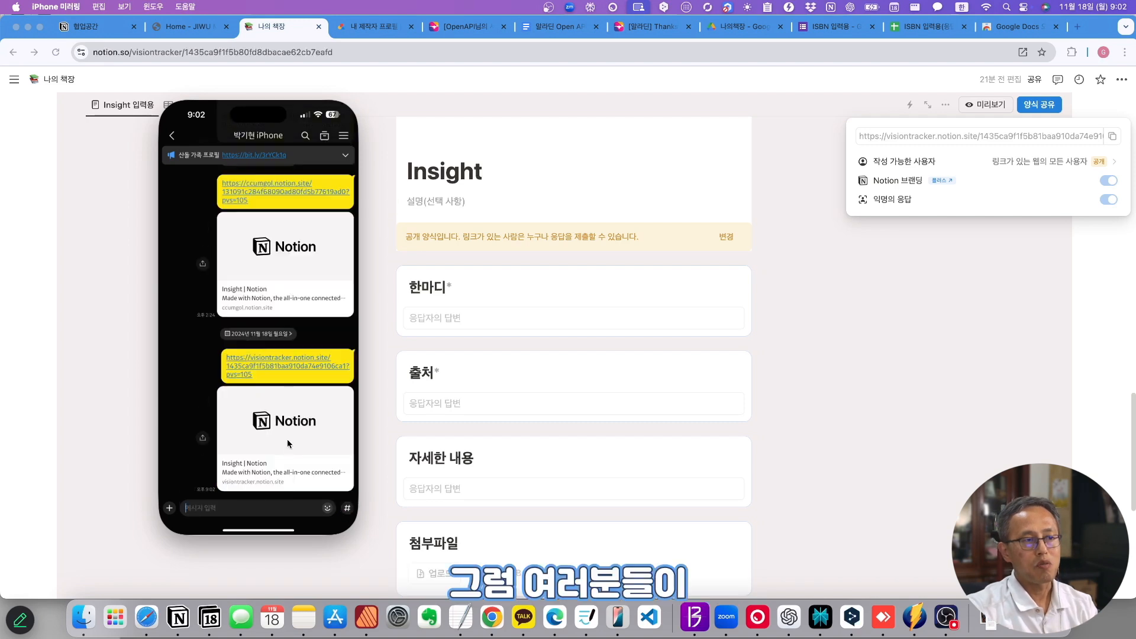
click(287, 417)
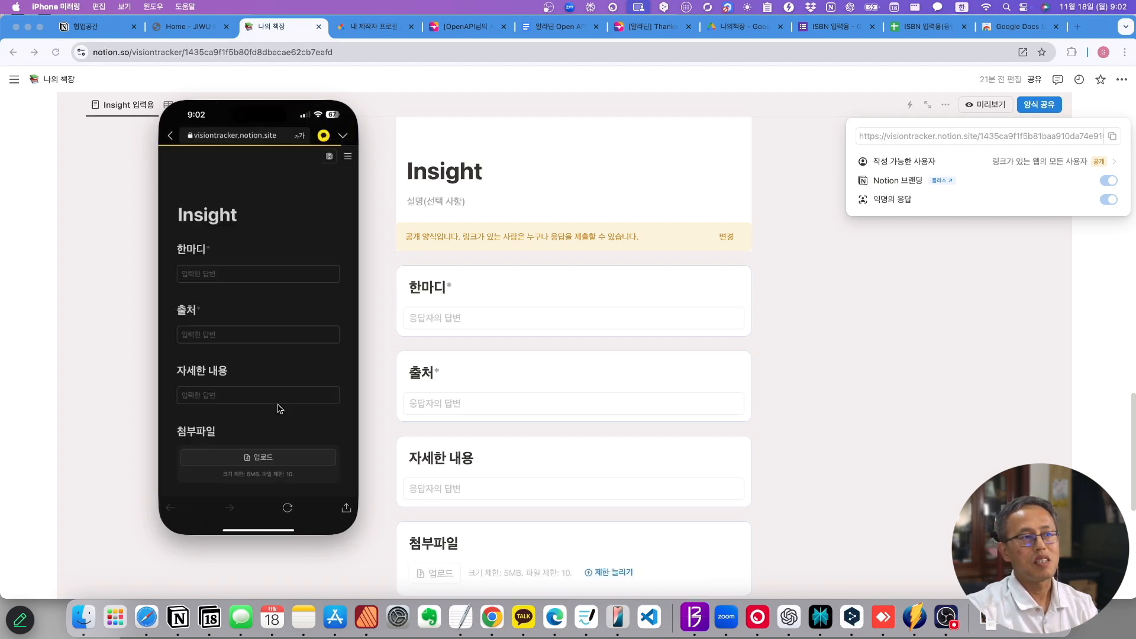
- Look over the form's 한마디, 출처, 자세한 내용 and 첨부파일 fields
click(227, 276)
click(227, 335)
click(221, 395)
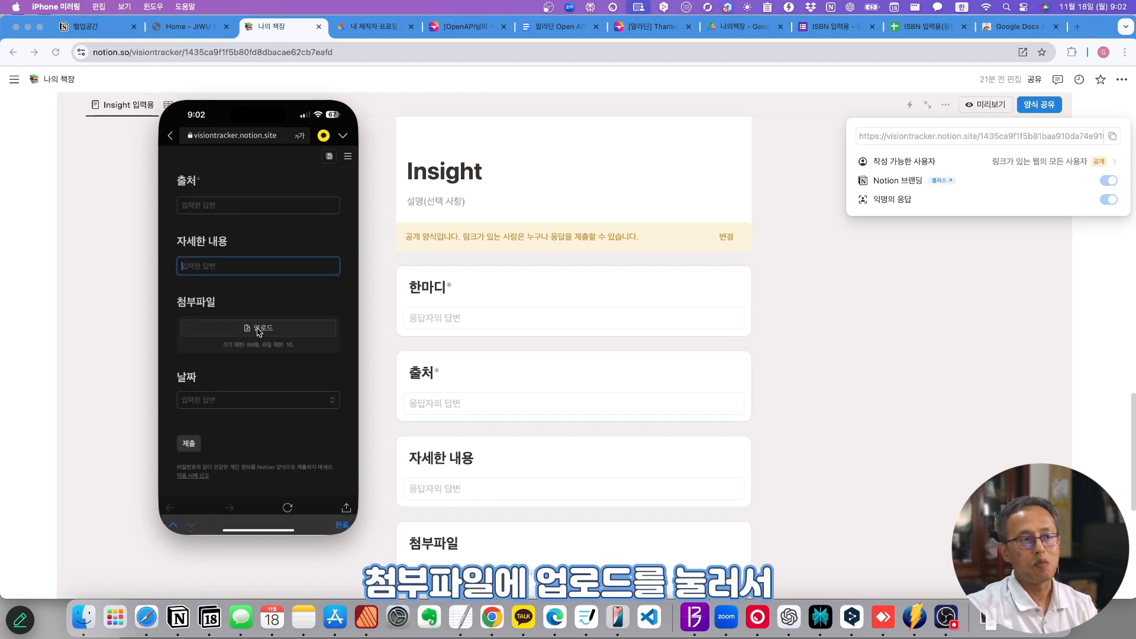
click(258, 333)
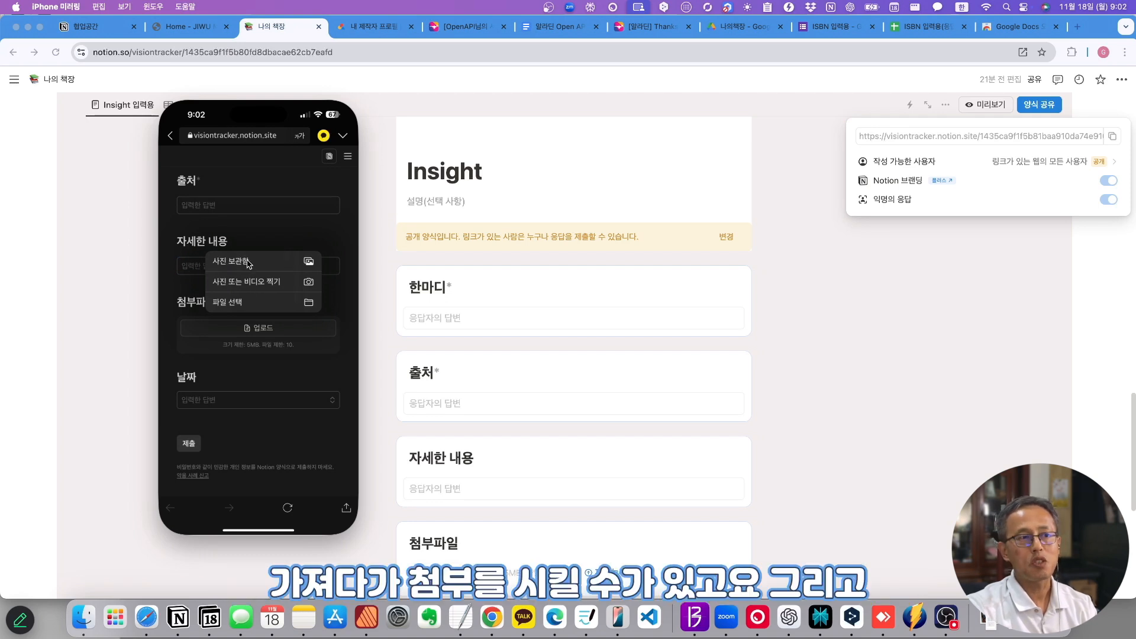
click(249, 223)
- Load the pasted Insight form link in the phone's web browser
scroll(249, 224, up, 5)
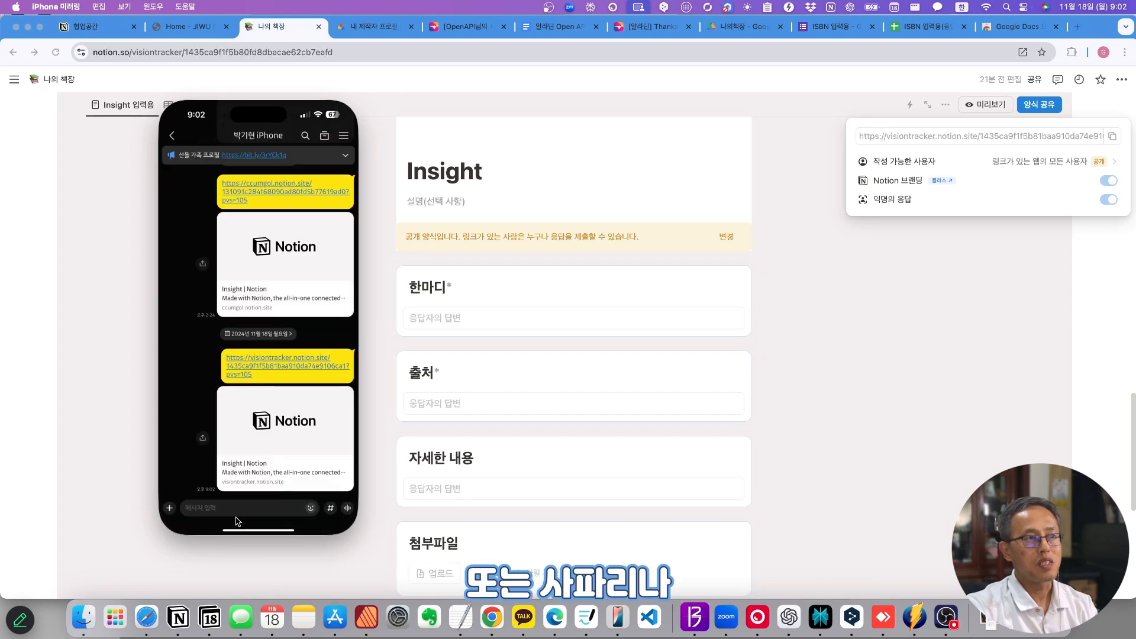
click(238, 529)
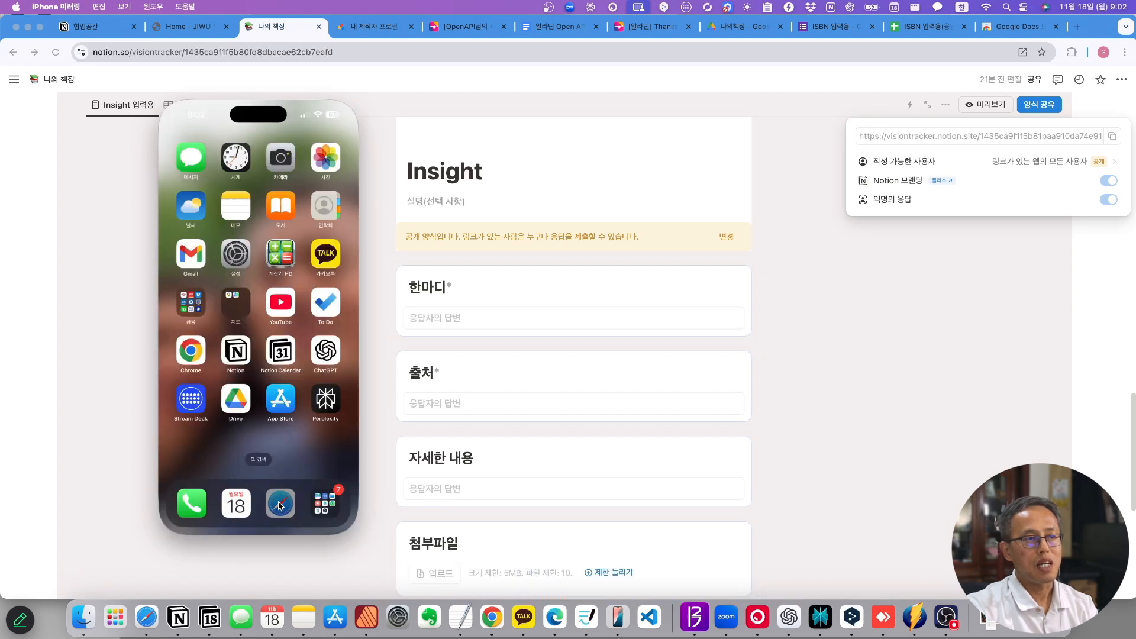
click(278, 504)
click(265, 496)
text(https://visiontracker.notion.site/1435ca9f1f5b81baa910da74e9106ca1?pvs=105)
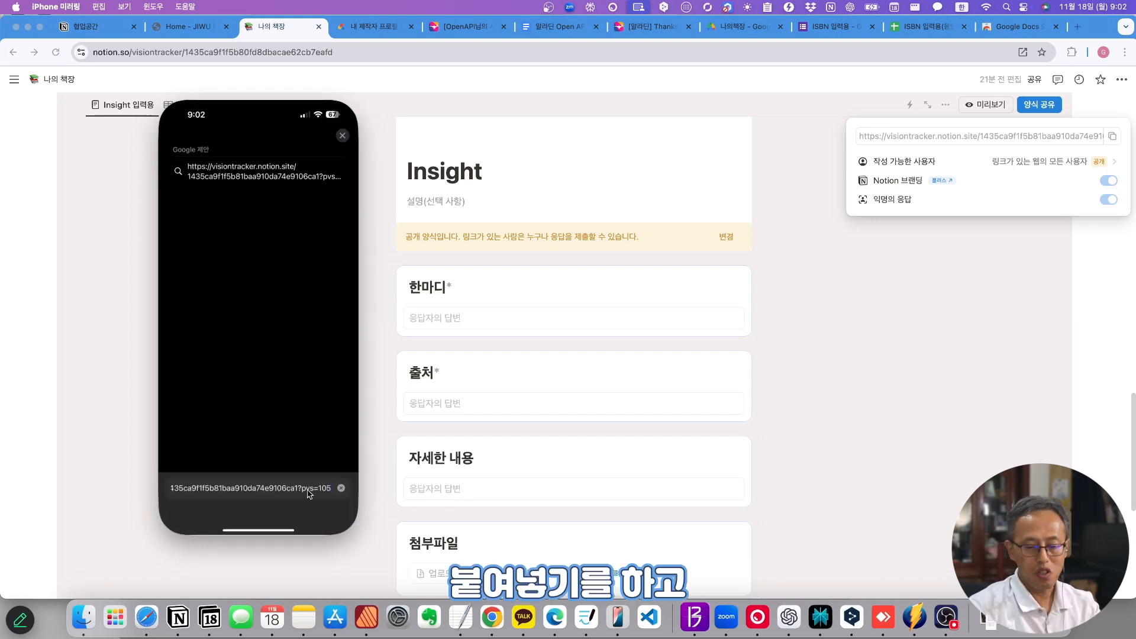
key(Return)
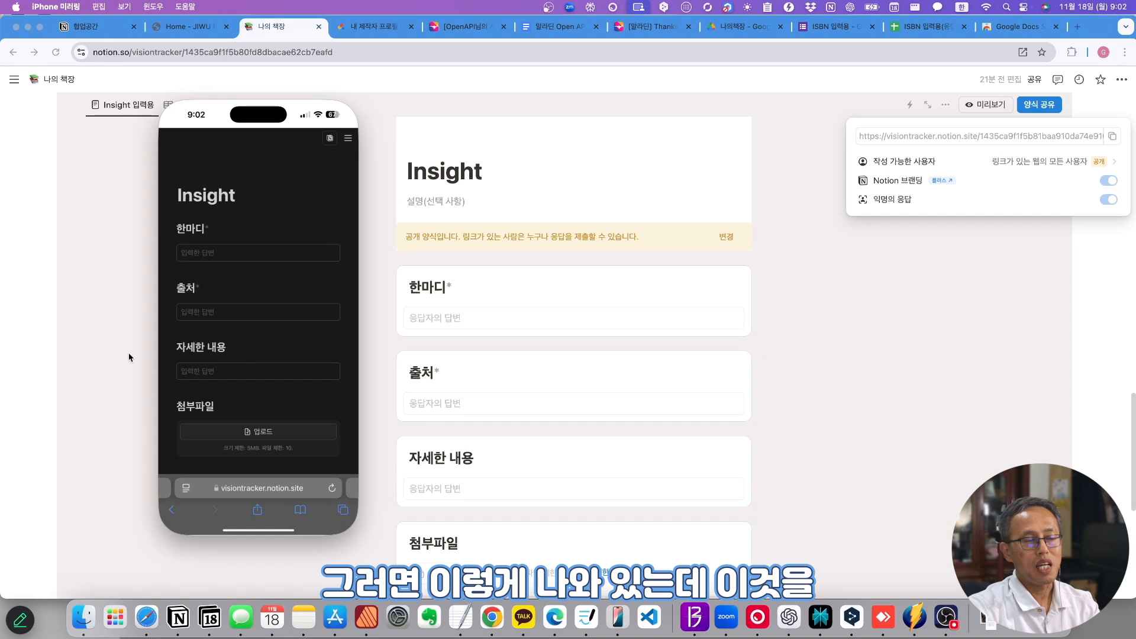
- Add the form to the home screen as '독서노트' and launch it from that shortcut
click(258, 511)
scroll(259, 514, down, 3)
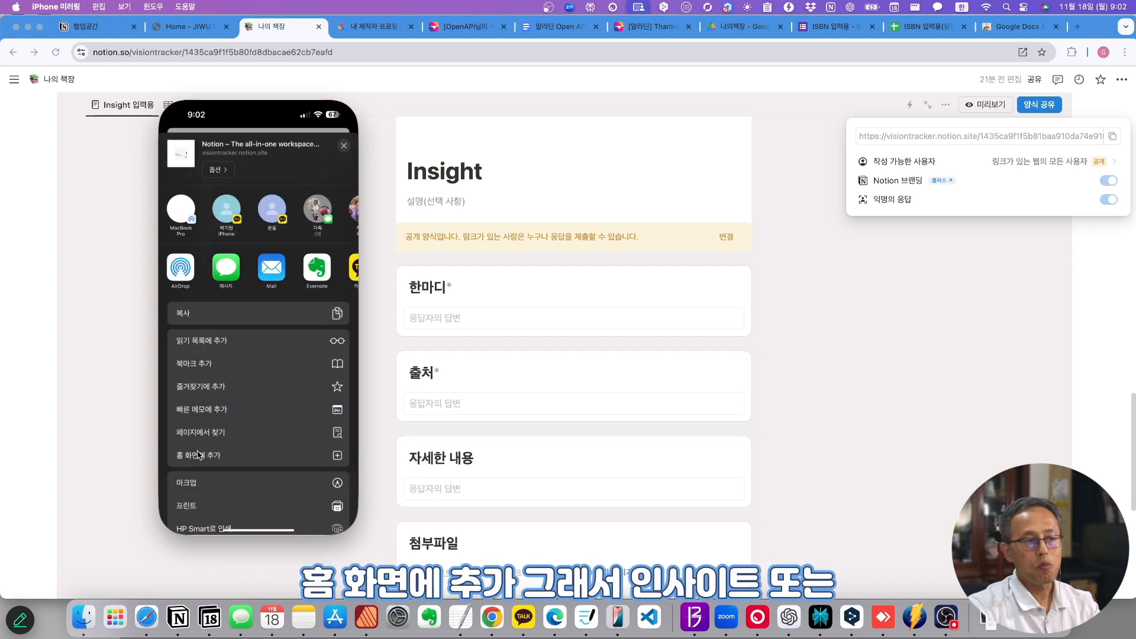
click(221, 456)
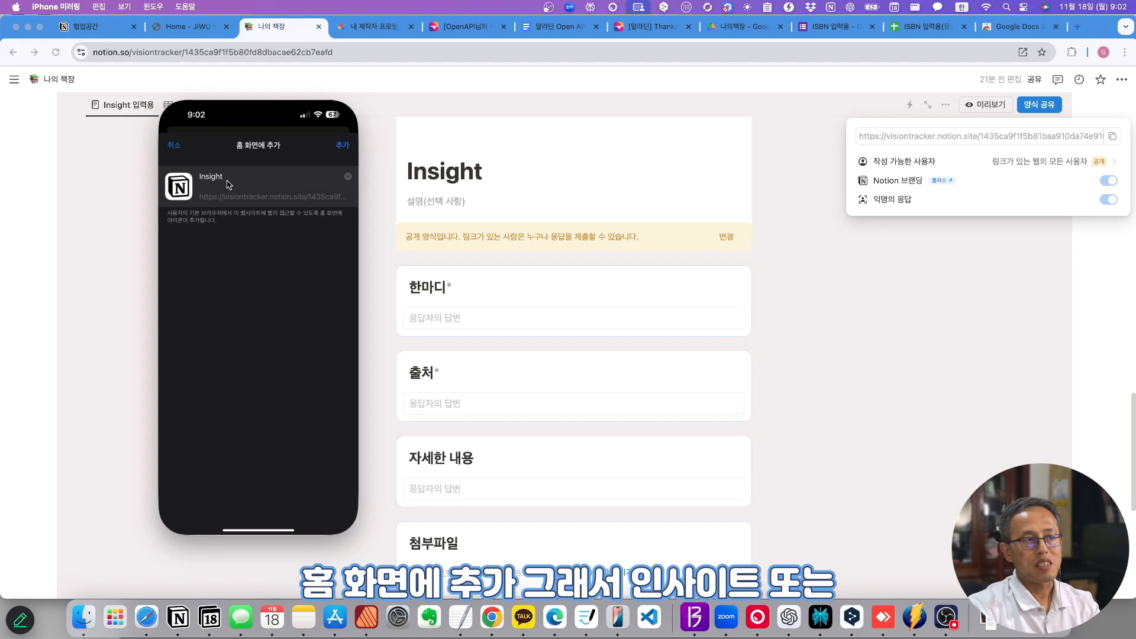
text(독서노트)
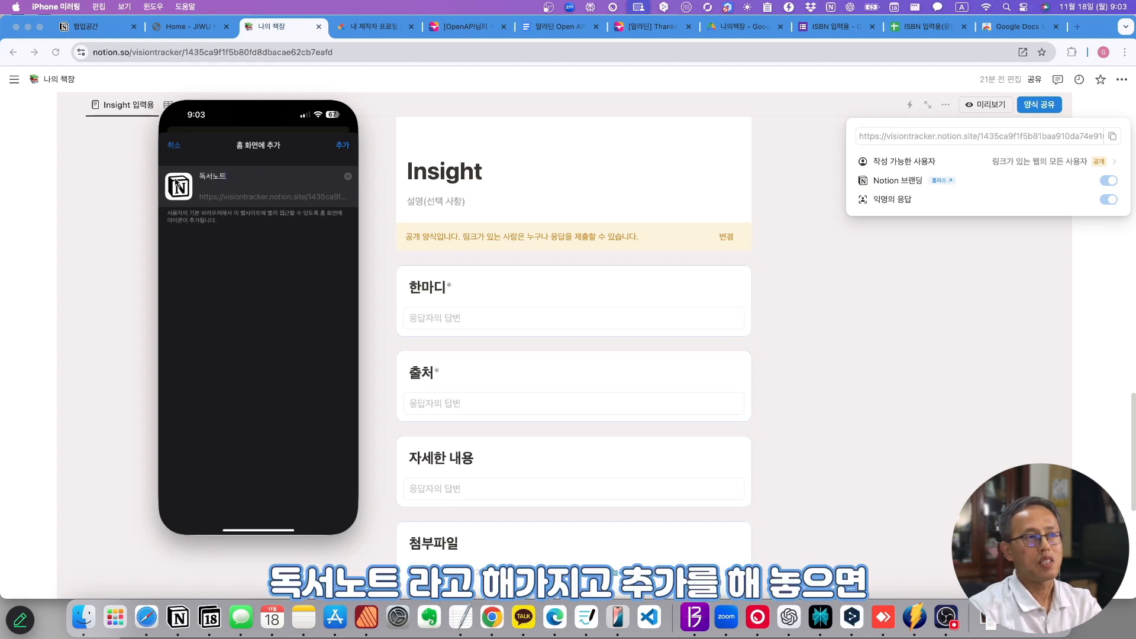
key(Return)
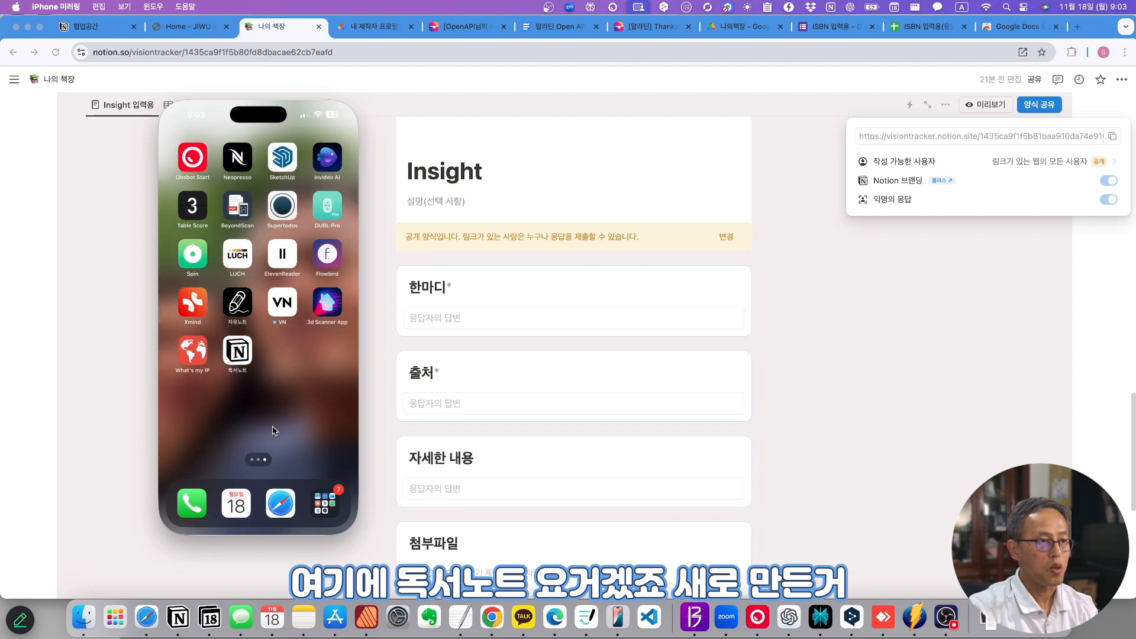
click(243, 356)
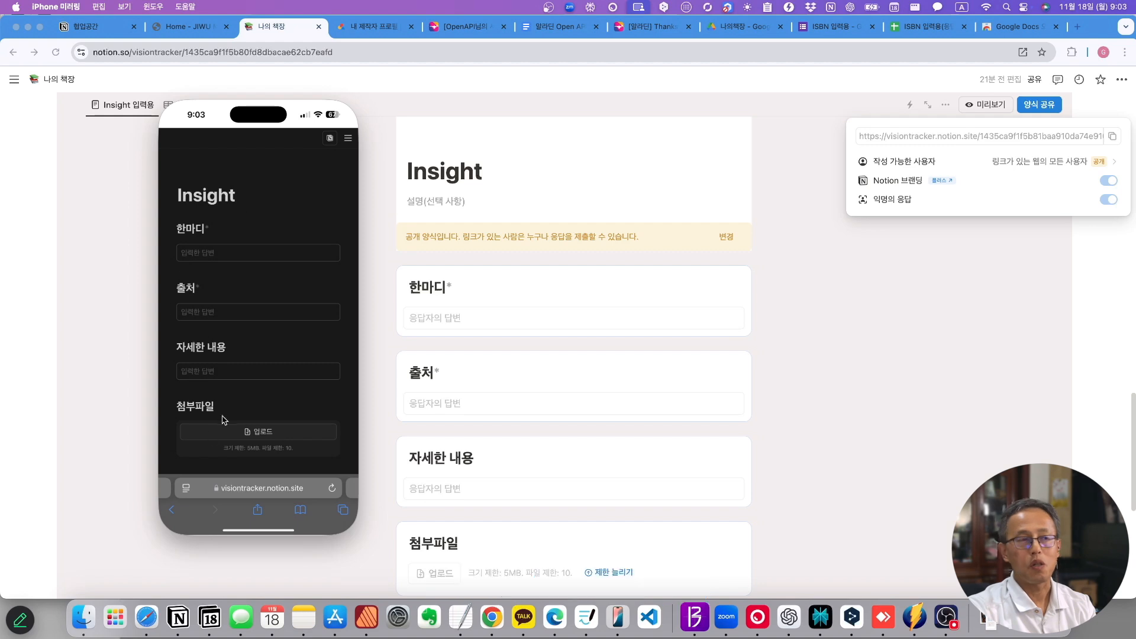
- Paste '목표 설정은 현재를 즐겁게 만든다' into 한마디 and write the 자세한 내용 note
click(226, 255)
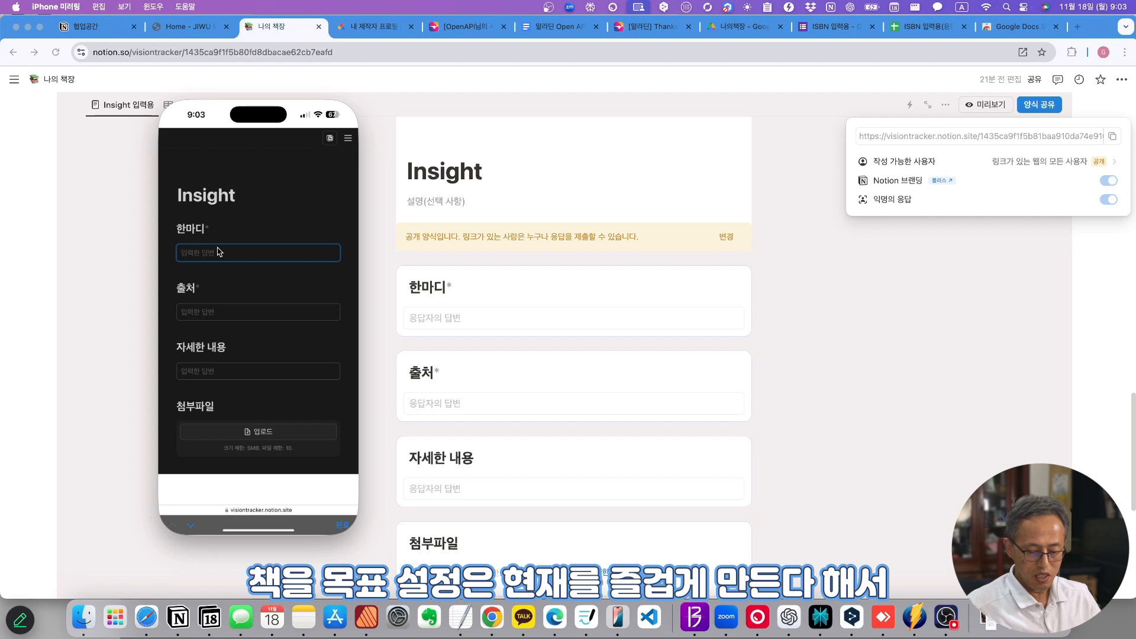
text(목표 설정은 현재를 즐겁게 만든다)
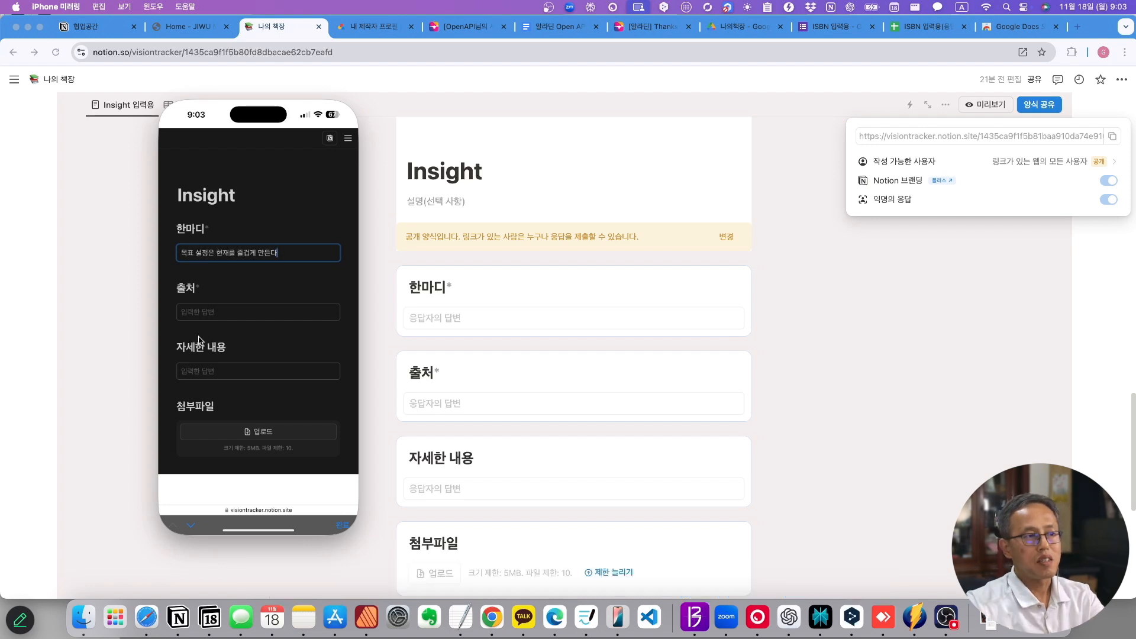
click(205, 372)
text(목표를 설지)
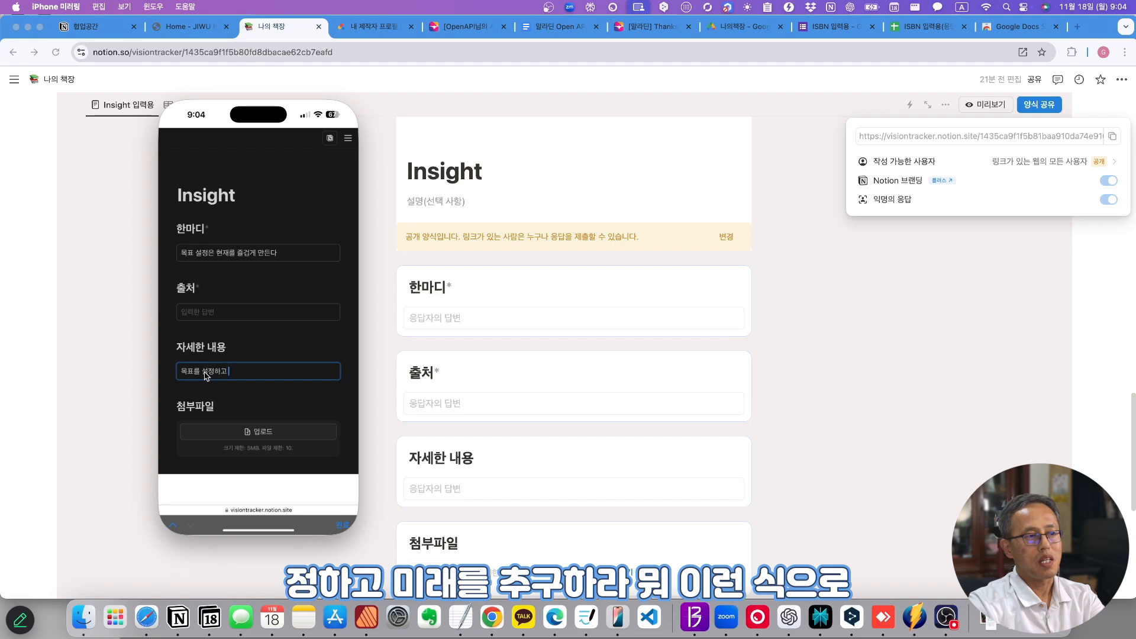
text(하고 미래를 추구하라...)
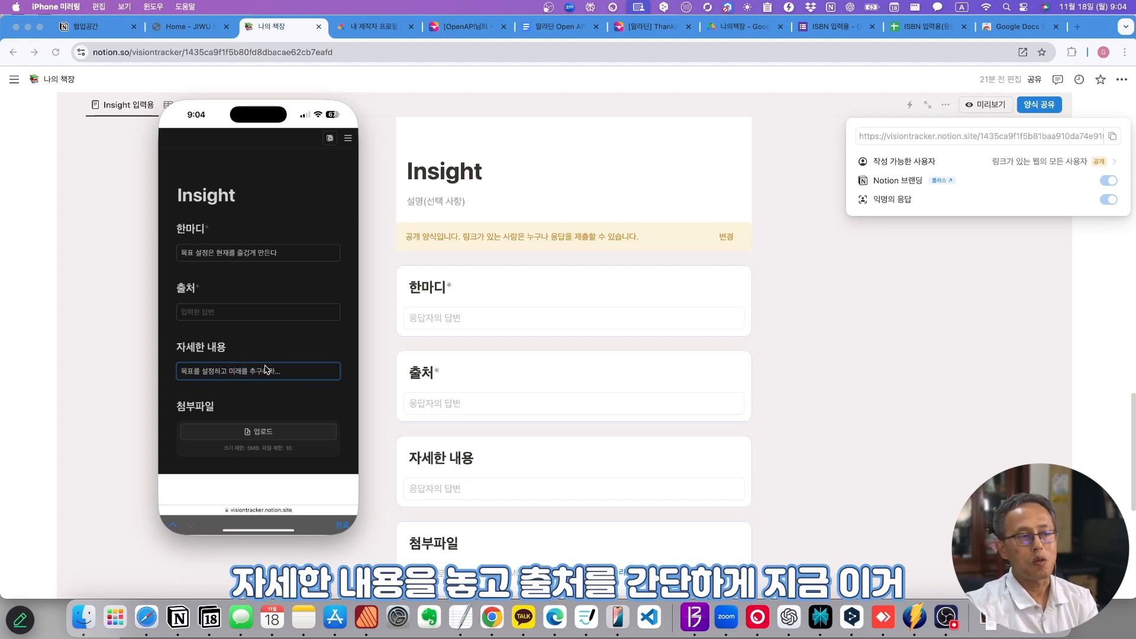
- Enter 출처 '하버드 학생 행복, 5장' and submit the form
click(207, 313)
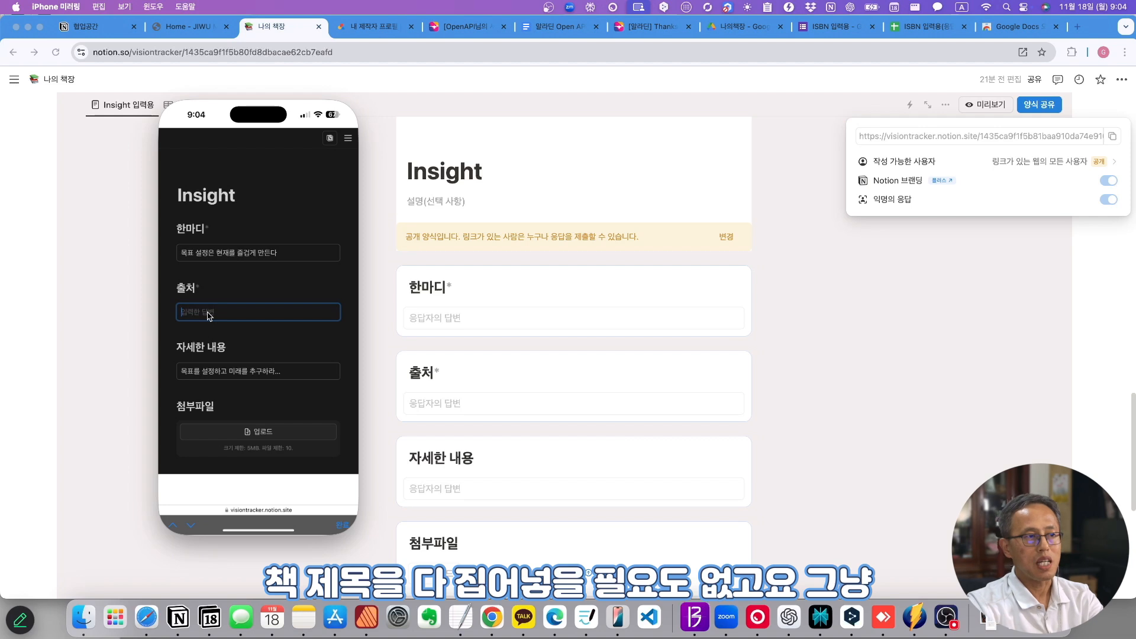
text(해)
text(버드 학생 행복,)
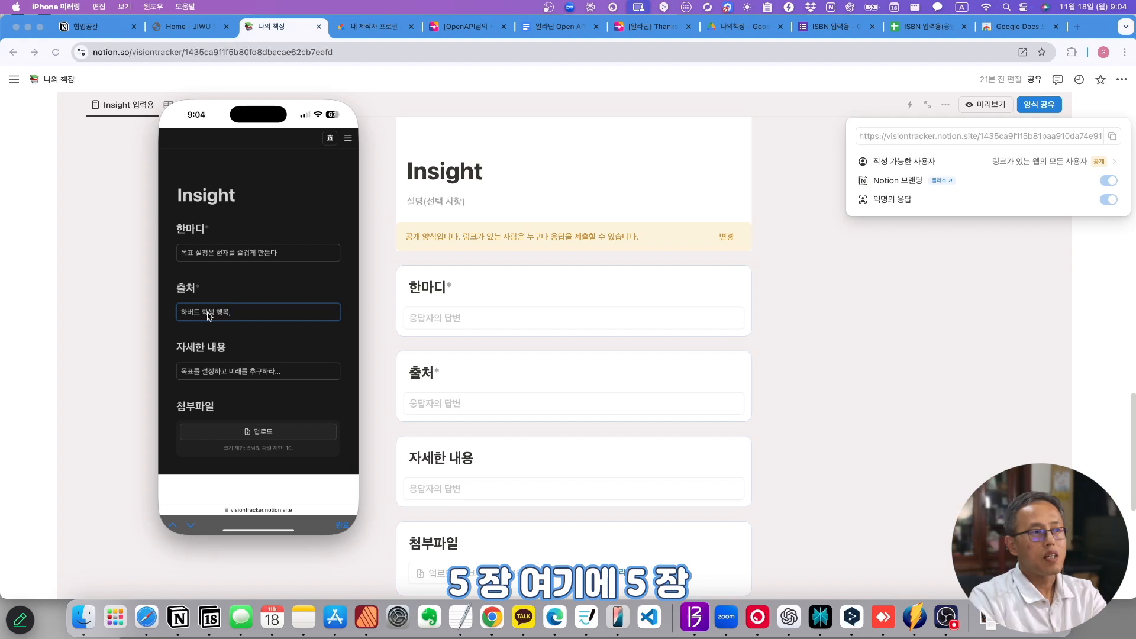
text(5지)
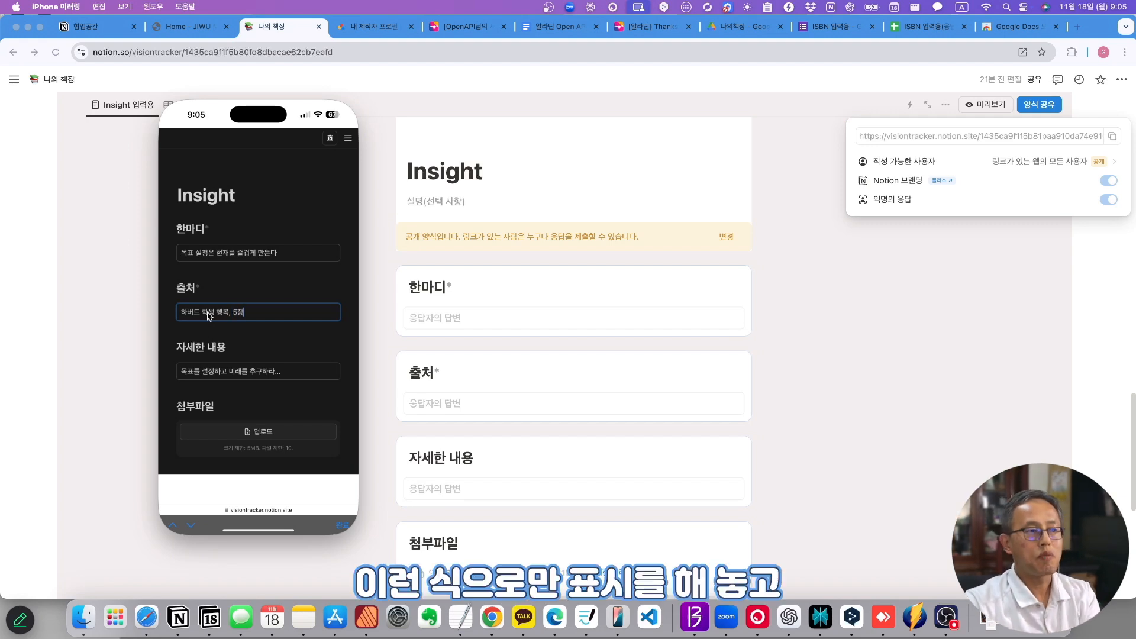
scroll(283, 354, down, 3)
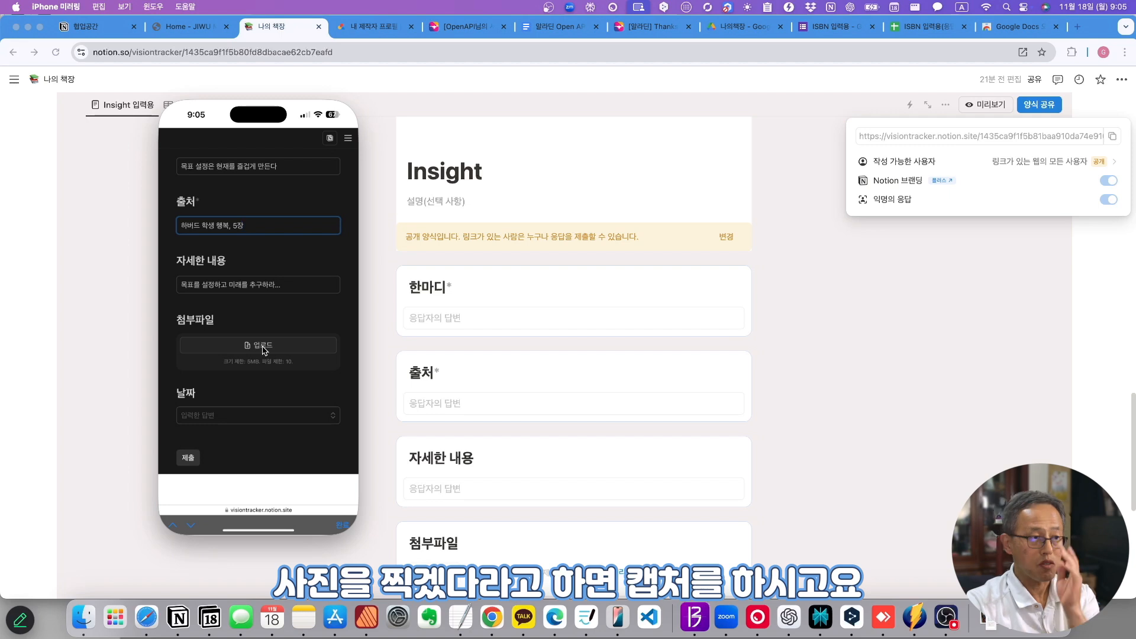
click(188, 458)
click(862, 398)
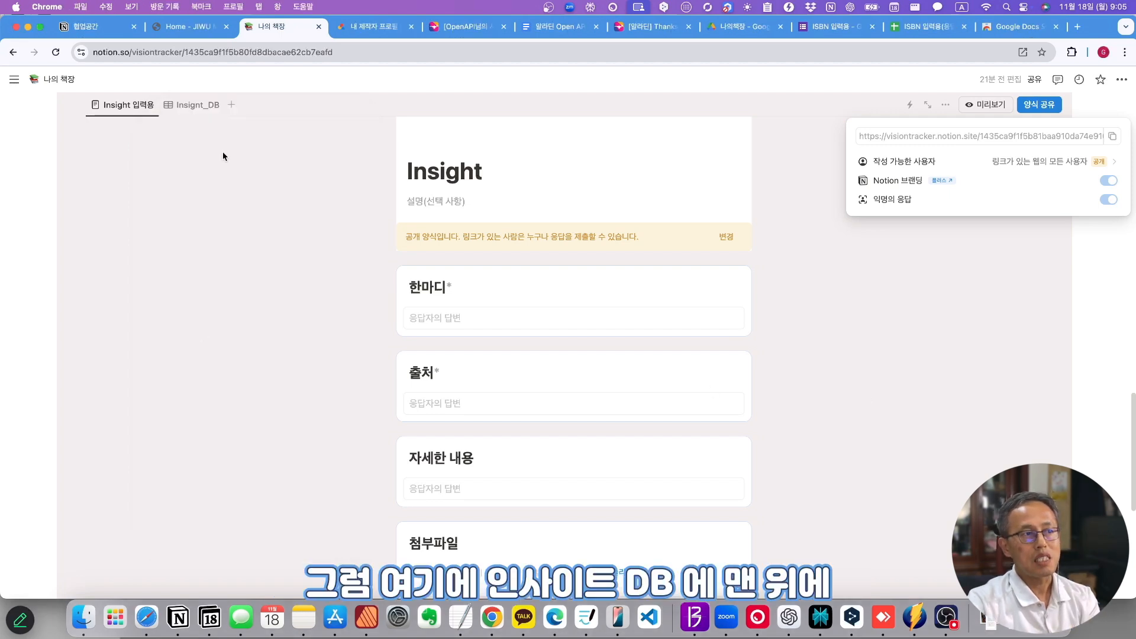
- In Insight_DB, set the new row's 도서정보_DB to the Harvard happiness book and 목차_DB to 5장
click(196, 105)
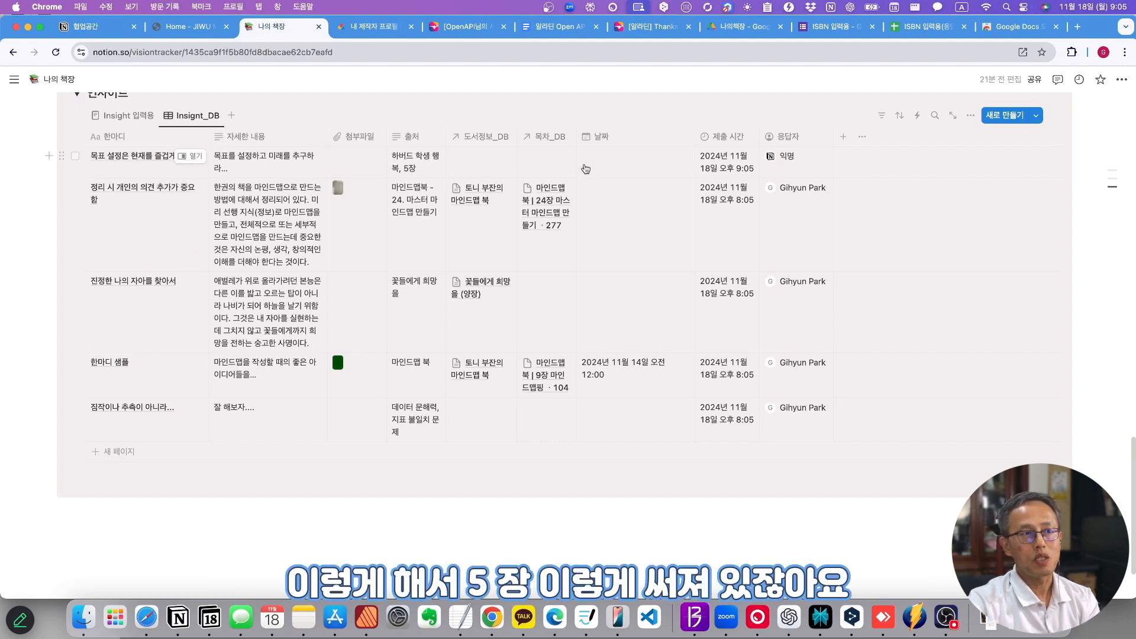
scroll(592, 355, up, 5)
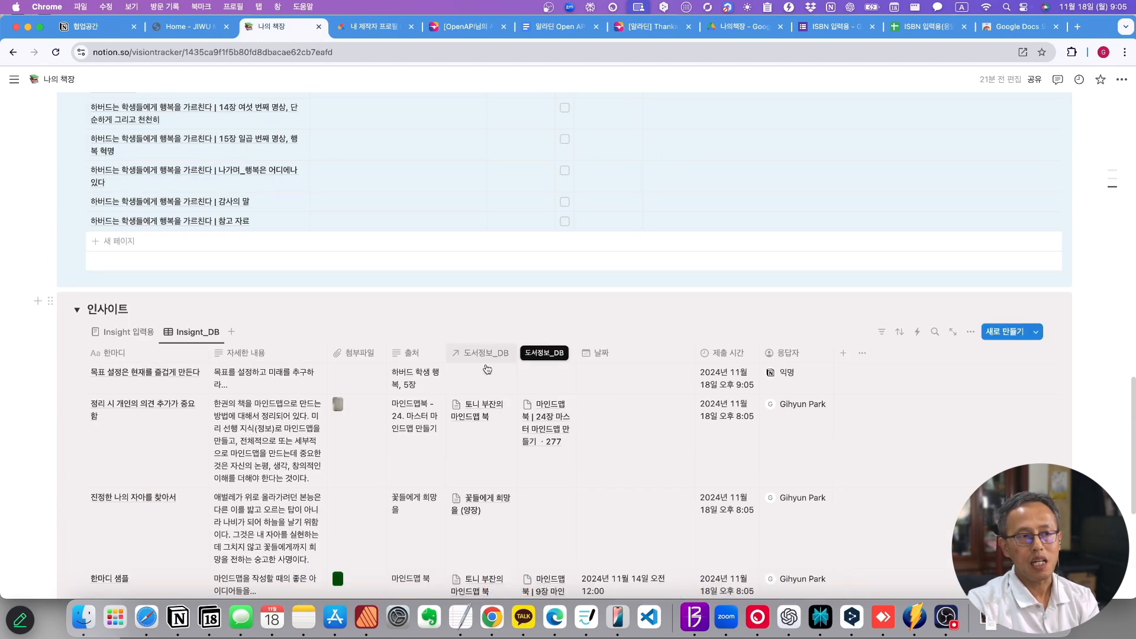
click(480, 373)
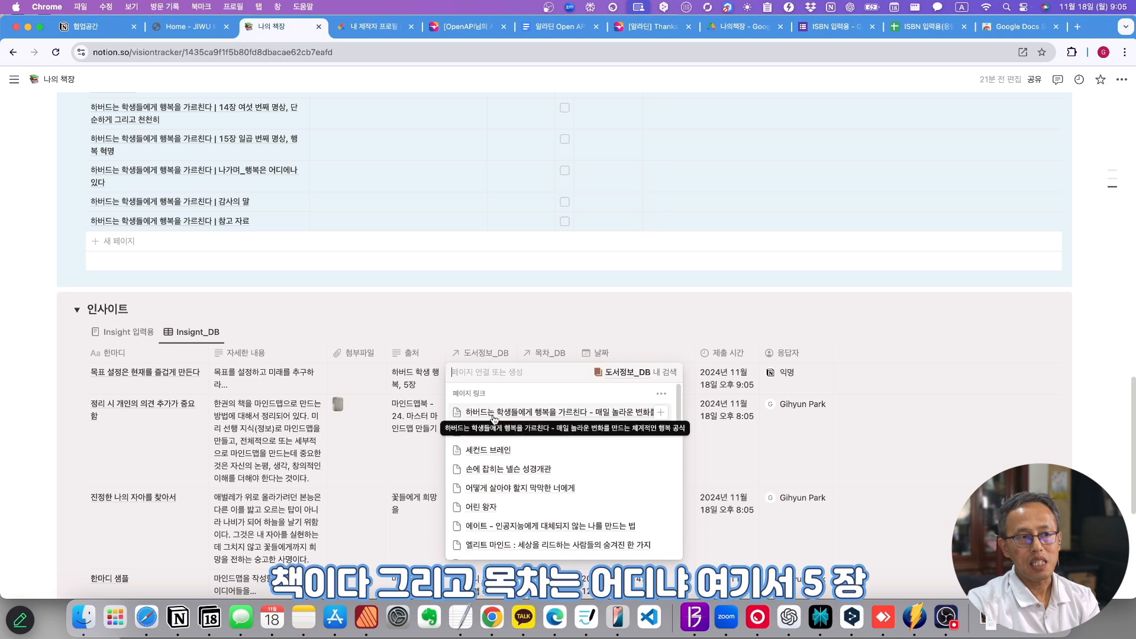
click(578, 328)
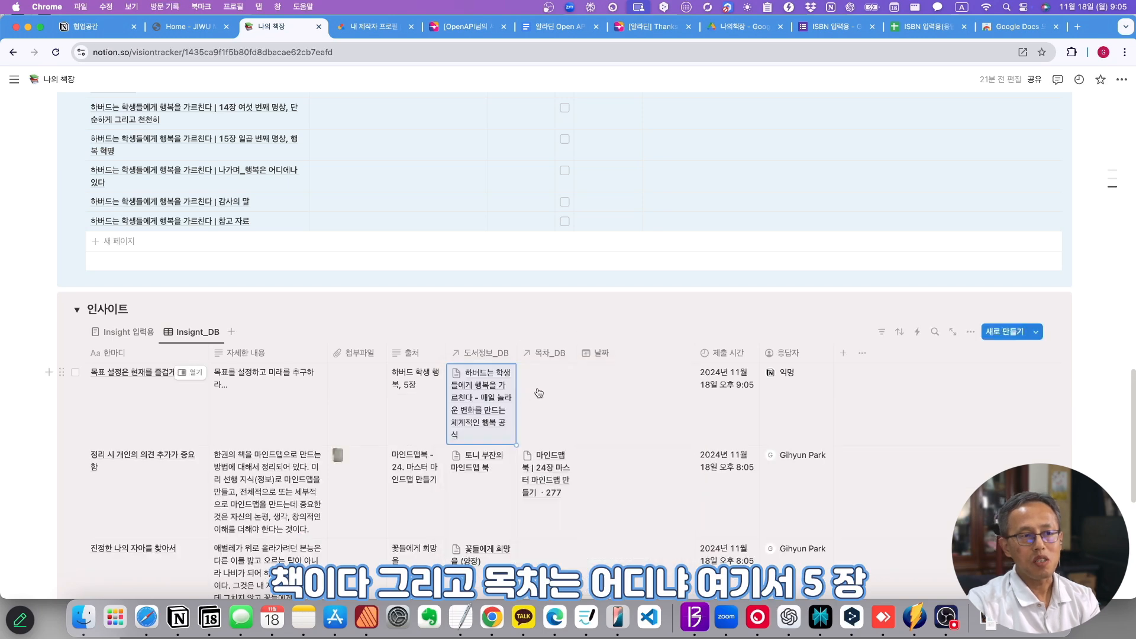
click(536, 392)
scroll(568, 464, down, 2)
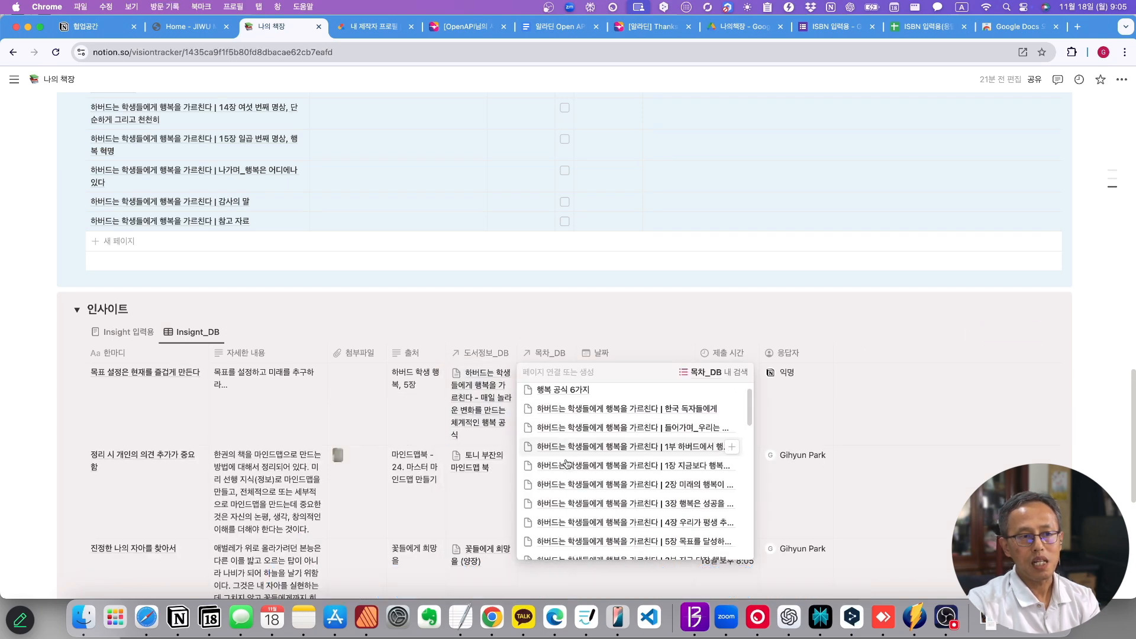
click(702, 527)
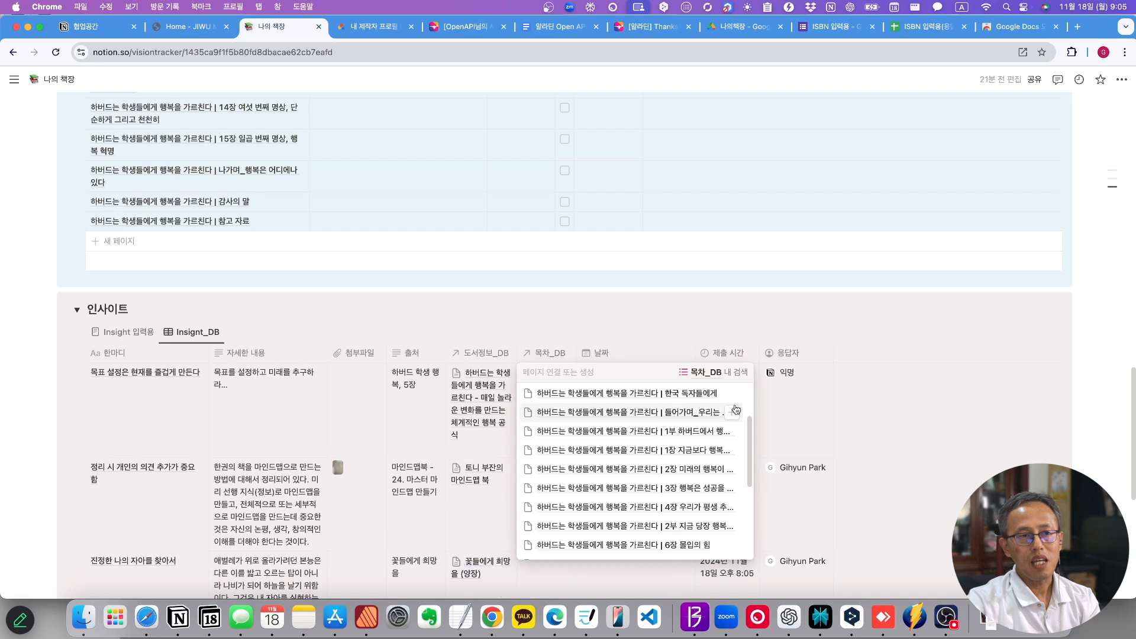
key(Escape)
scroll(503, 414, up, 15)
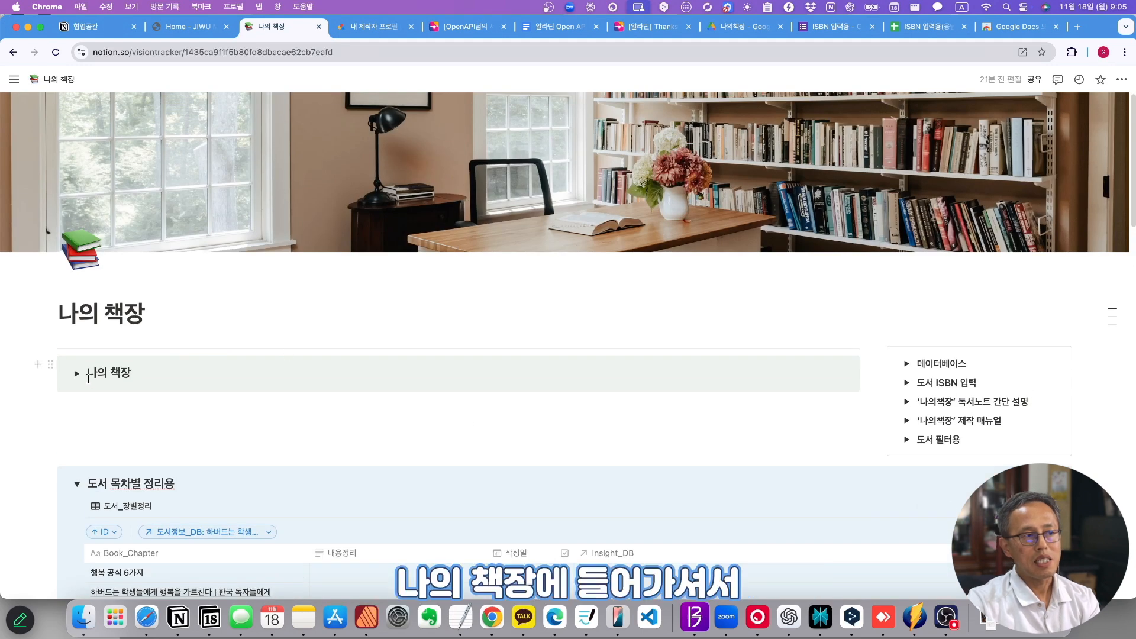
- Expand 나의 책장 and open 하버드는 학생들에게 행복을 가르친다 in side peek to view its insight
click(79, 375)
scroll(239, 439, down, 10)
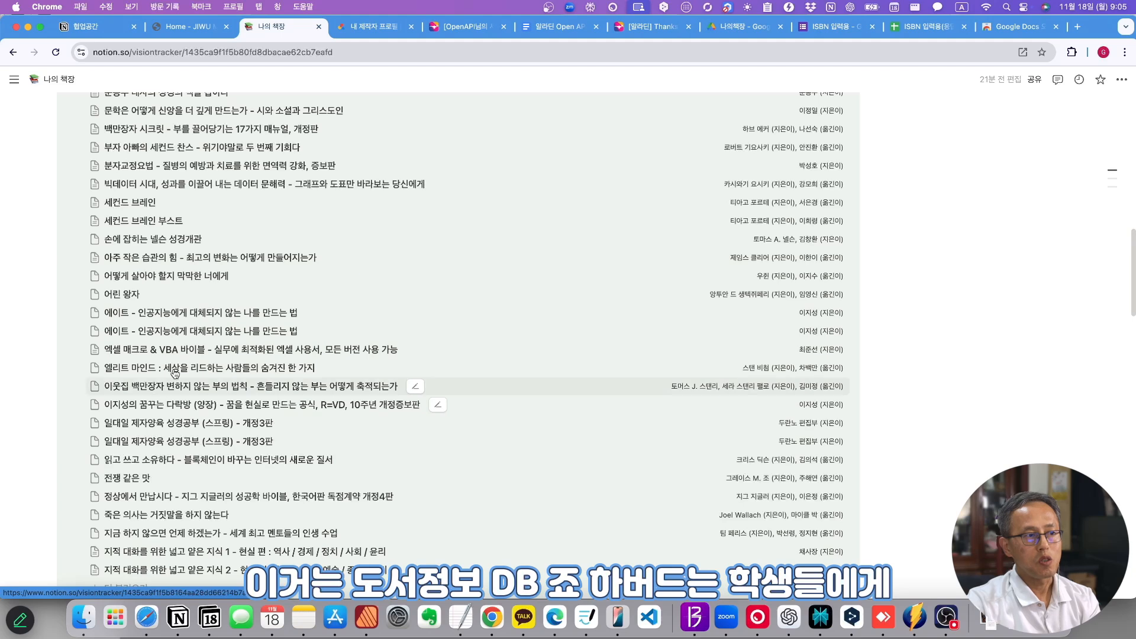
scroll(239, 439, down, 5)
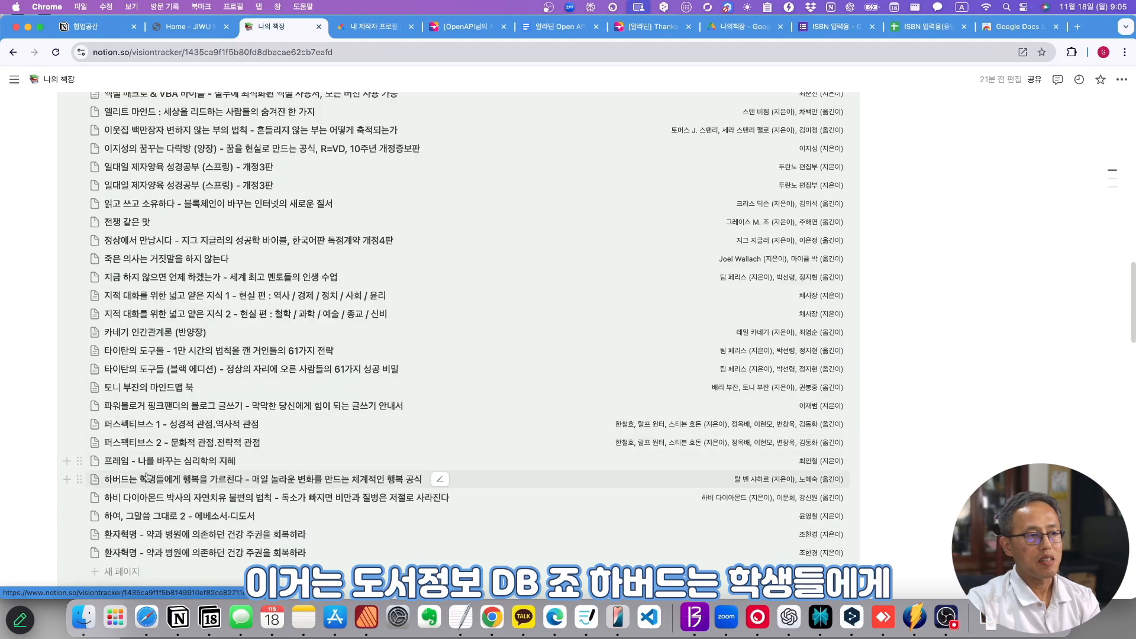
click(201, 480)
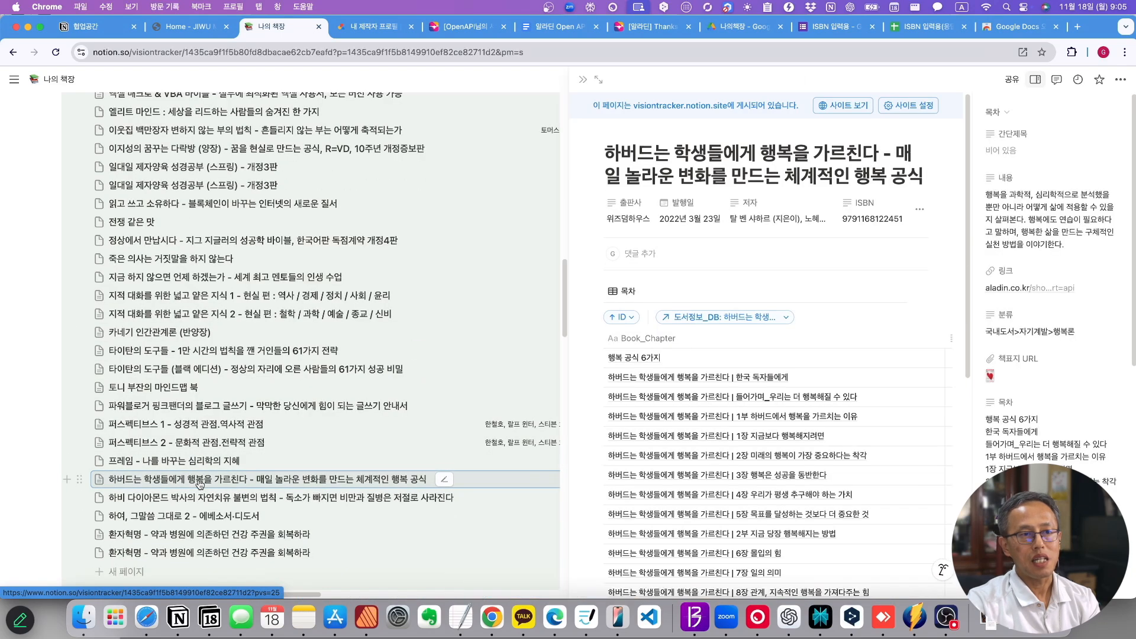
scroll(835, 386, down, 5)
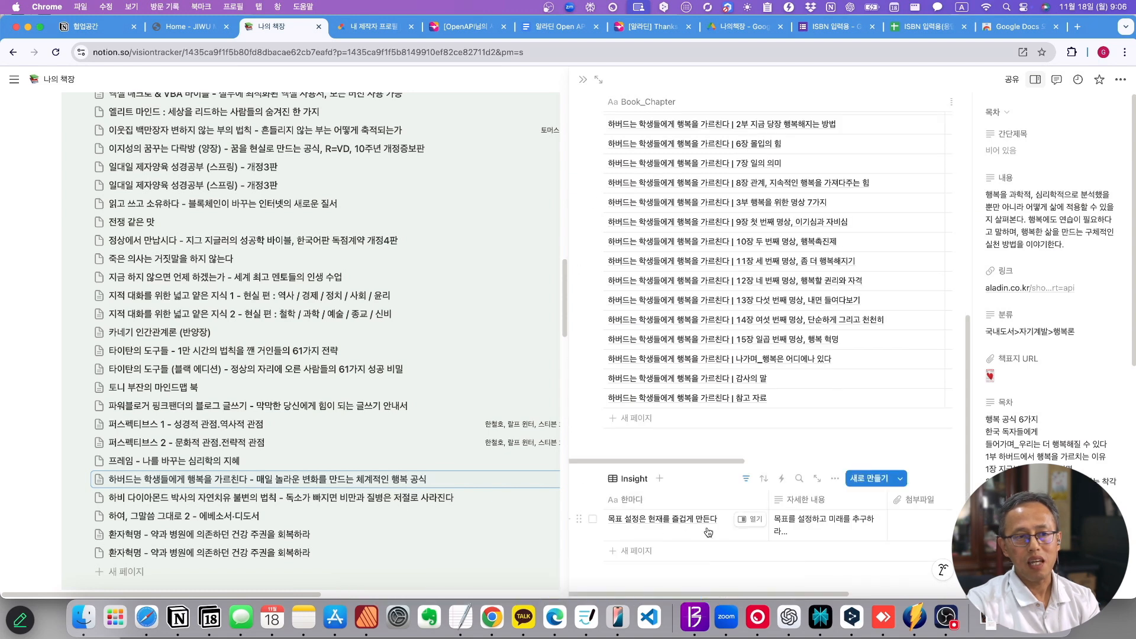
- Close the book panel and check chapter 5장's linked insight 목표 설정은 현재를 즐겁게 만든다
scroll(64, 262, down, 10)
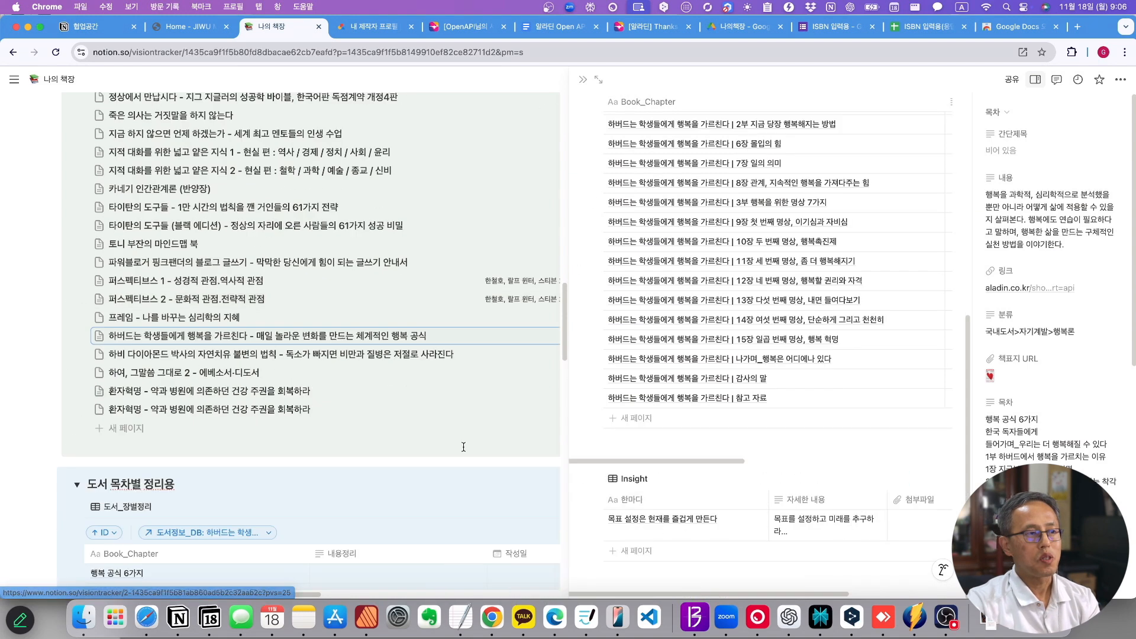
key(Escape)
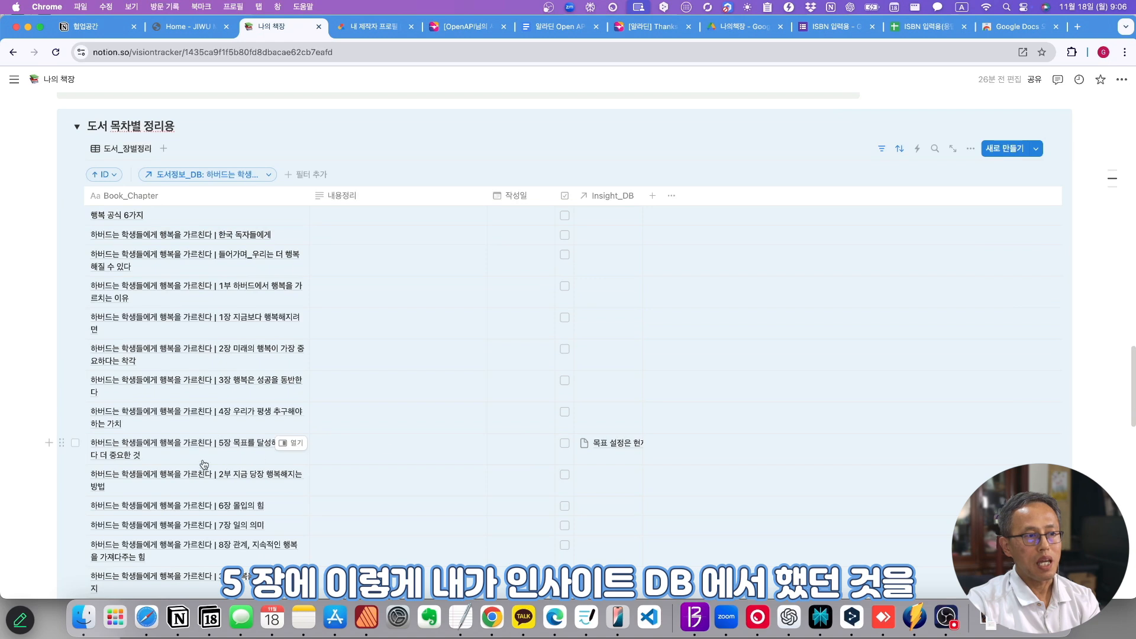
click(612, 447)
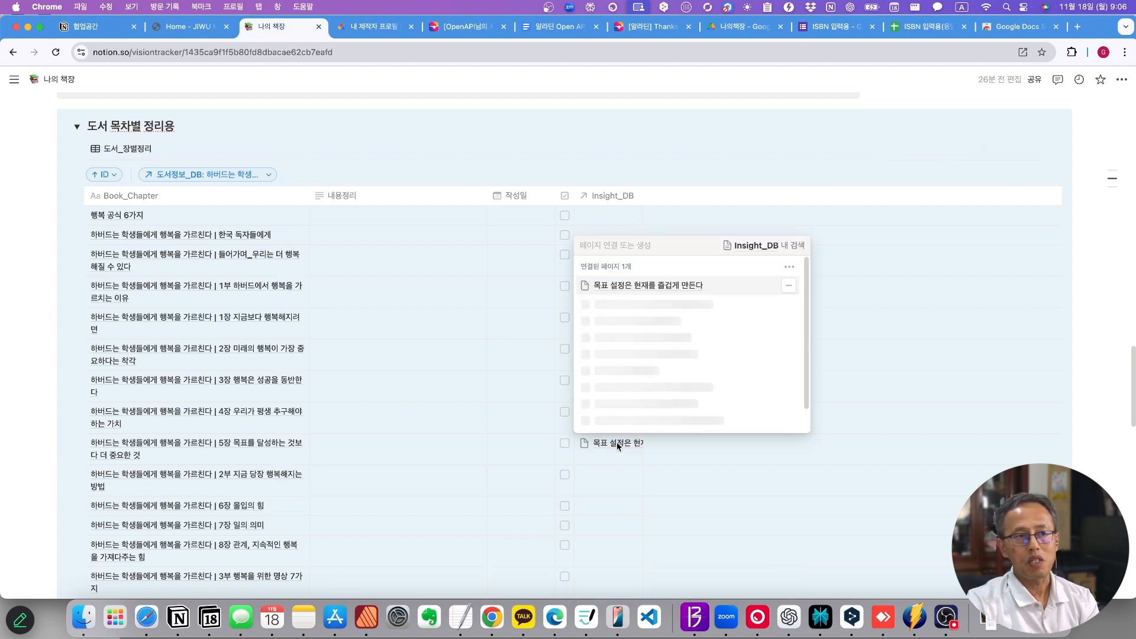
click(651, 324)
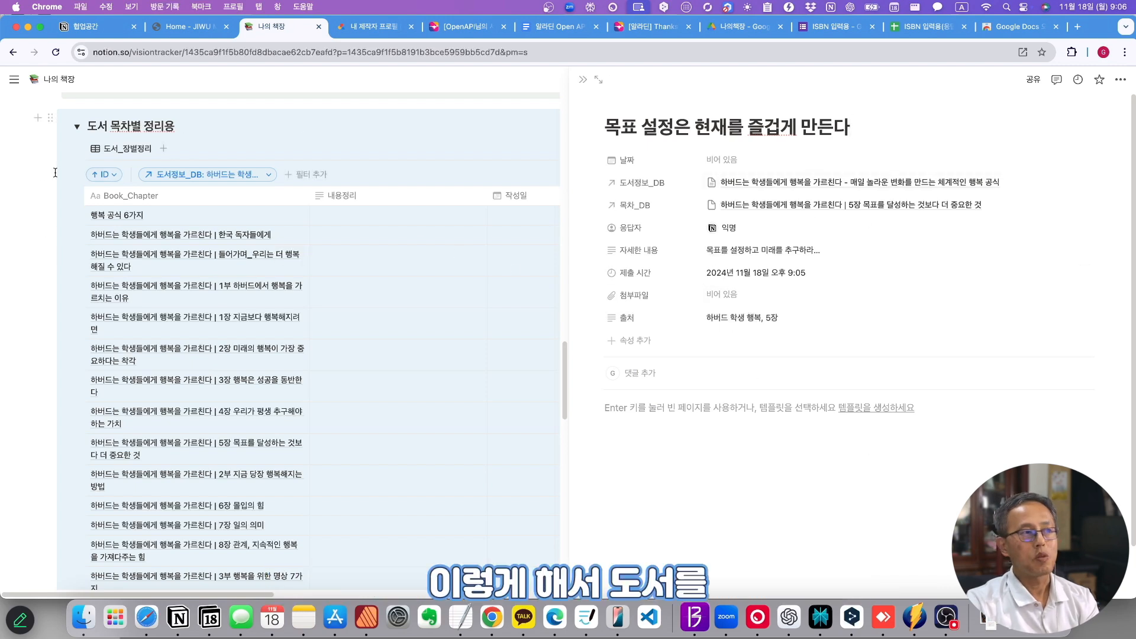
key(Escape)
scroll(581, 234, down, 15)
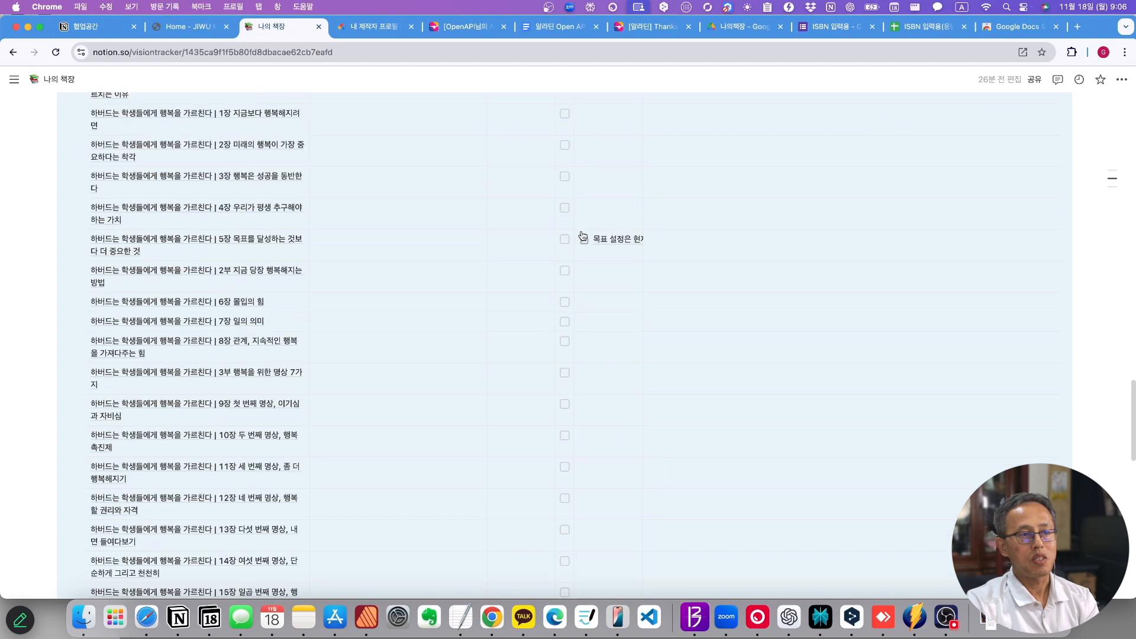
scroll(583, 236, up, 20)
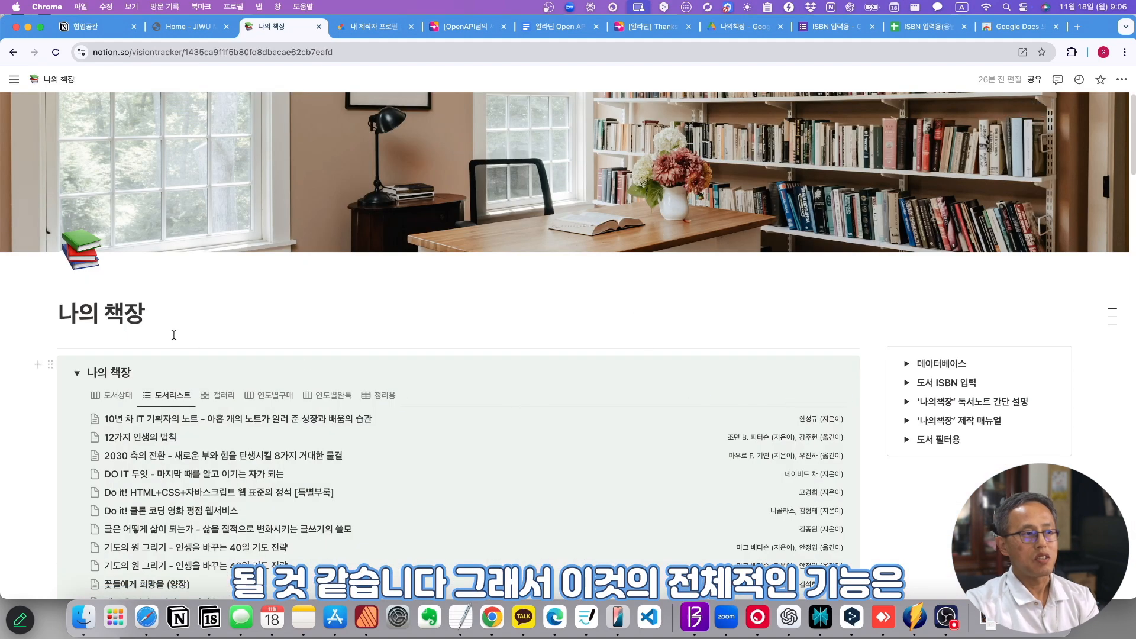
- Collapse the 나의 책장, 도서 목차별 정리용 and 인사이트 sections
click(78, 373)
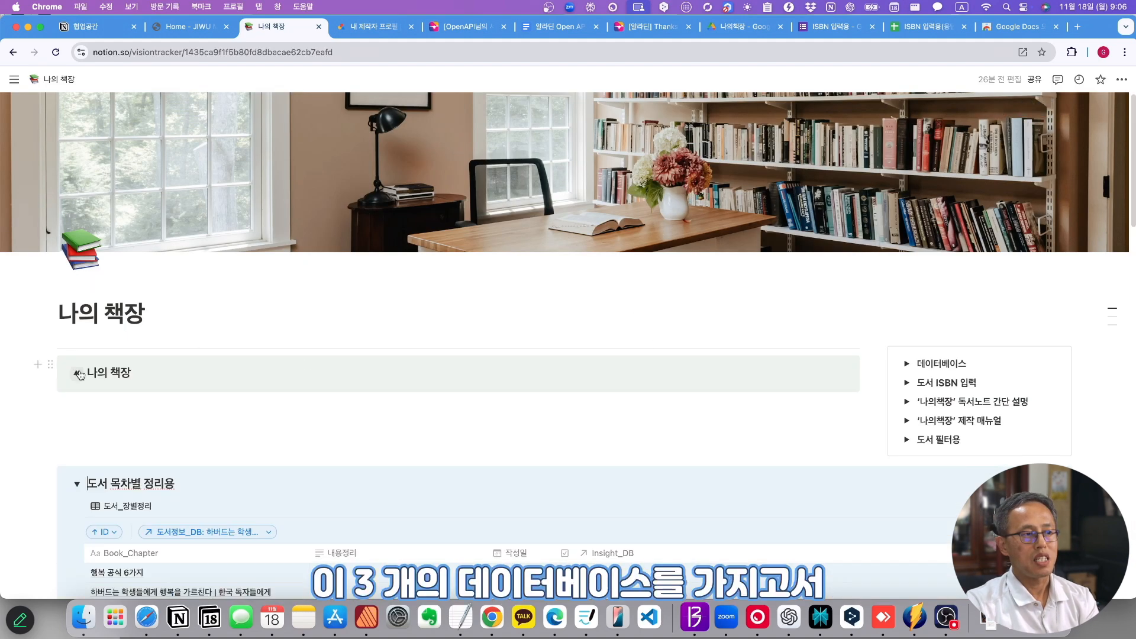
click(78, 485)
click(77, 521)
scroll(531, 472, down, 2)
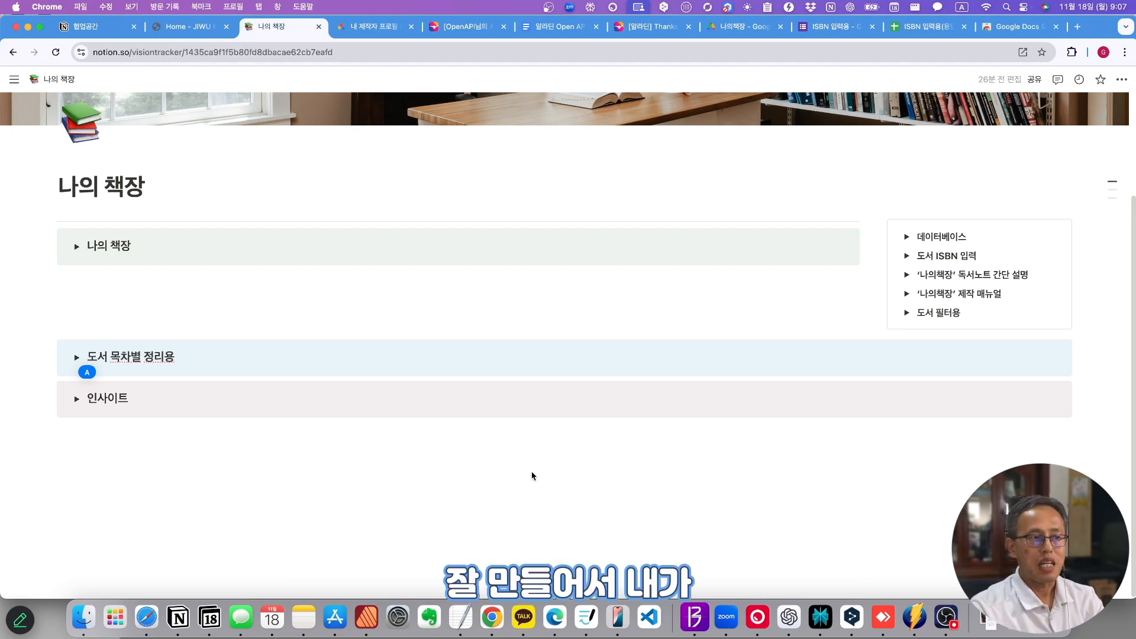
- Re-expand the 인사이트 section and then the 도서 목차별 정리용 section
click(76, 398)
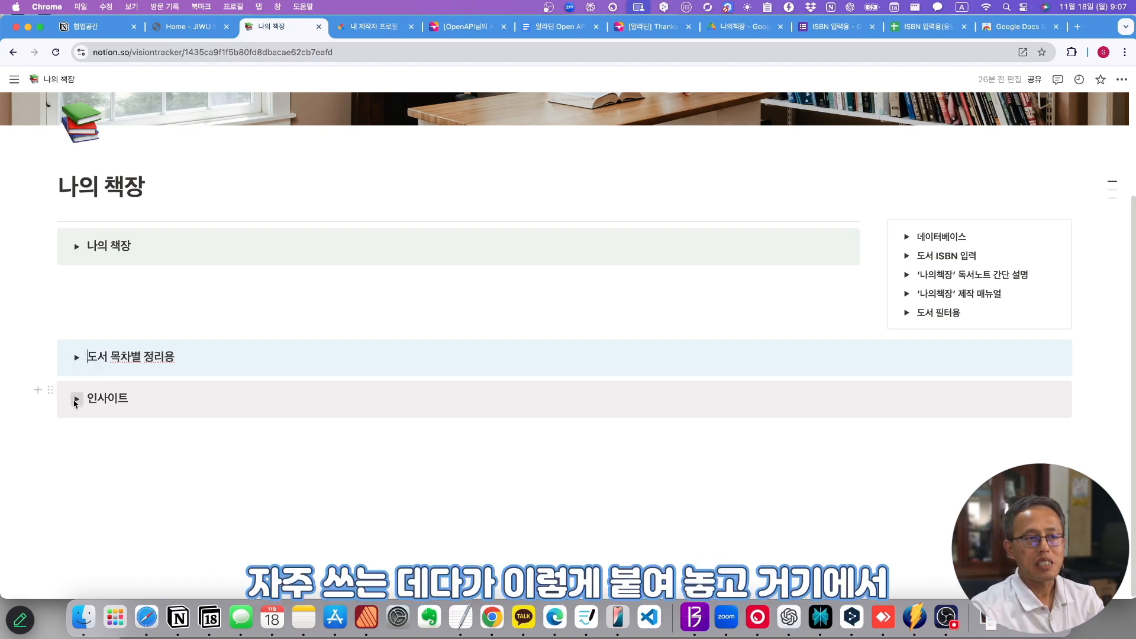
scroll(208, 459, down, 3)
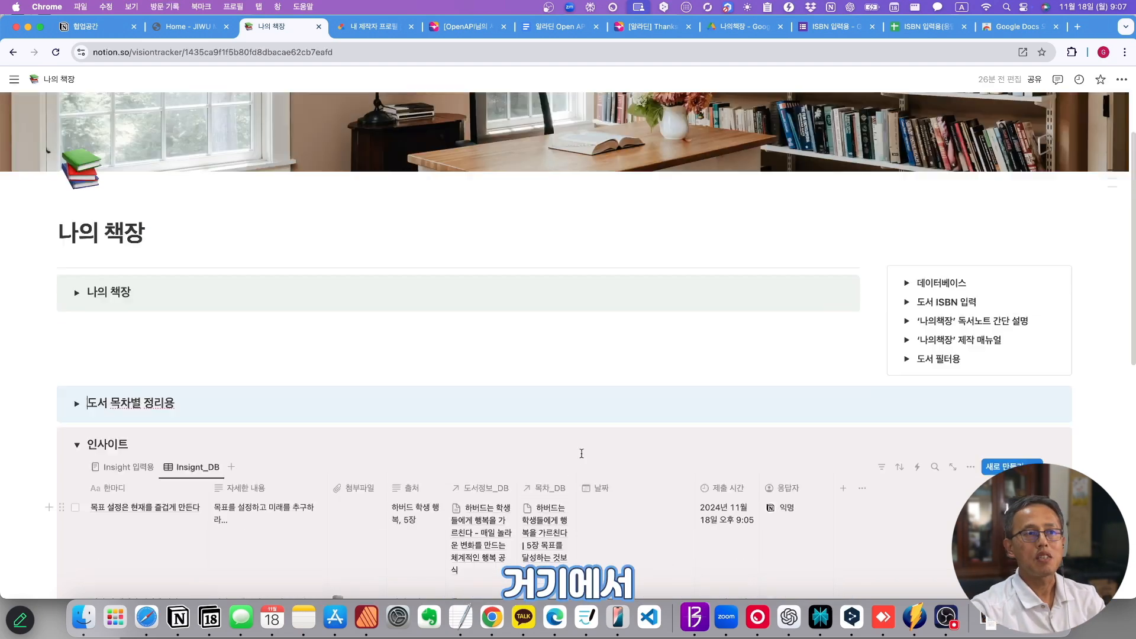
scroll(580, 450, up, 5)
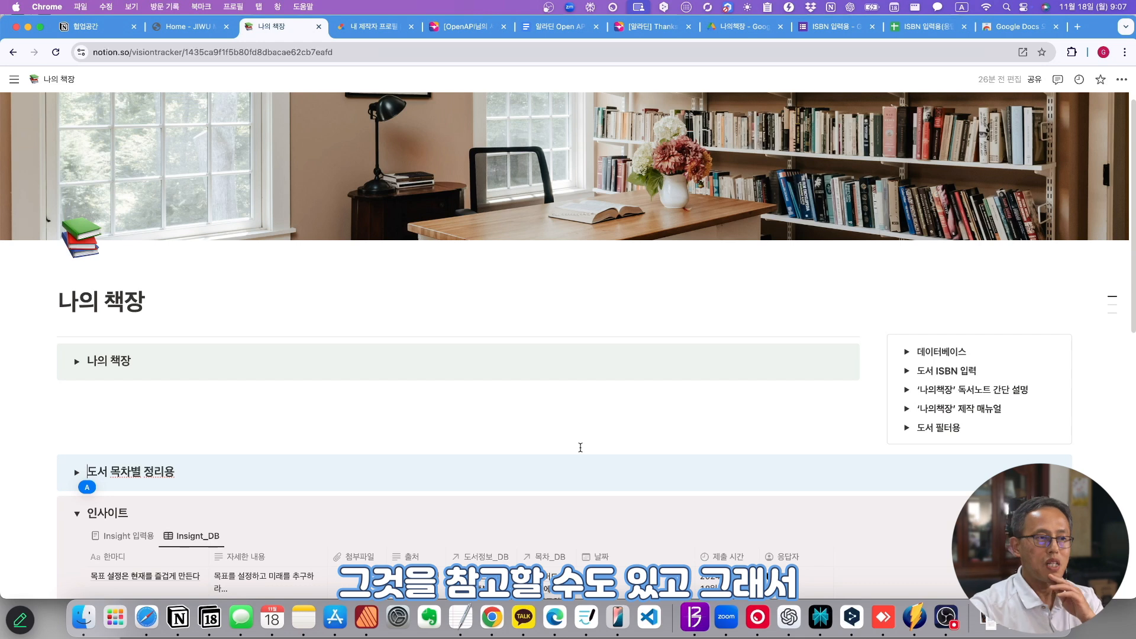
click(77, 474)
- Filter the chapter table to the 말센스 book, read a 내용정리 entry, and bring up the Notion desktop app
scroll(392, 390, down, 6)
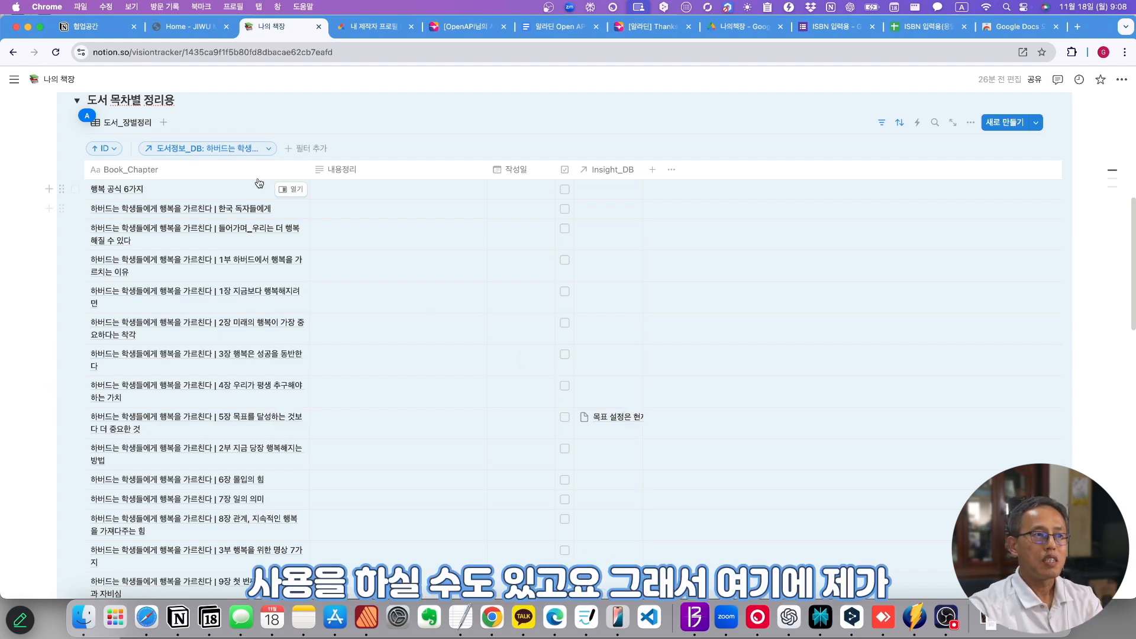
click(268, 148)
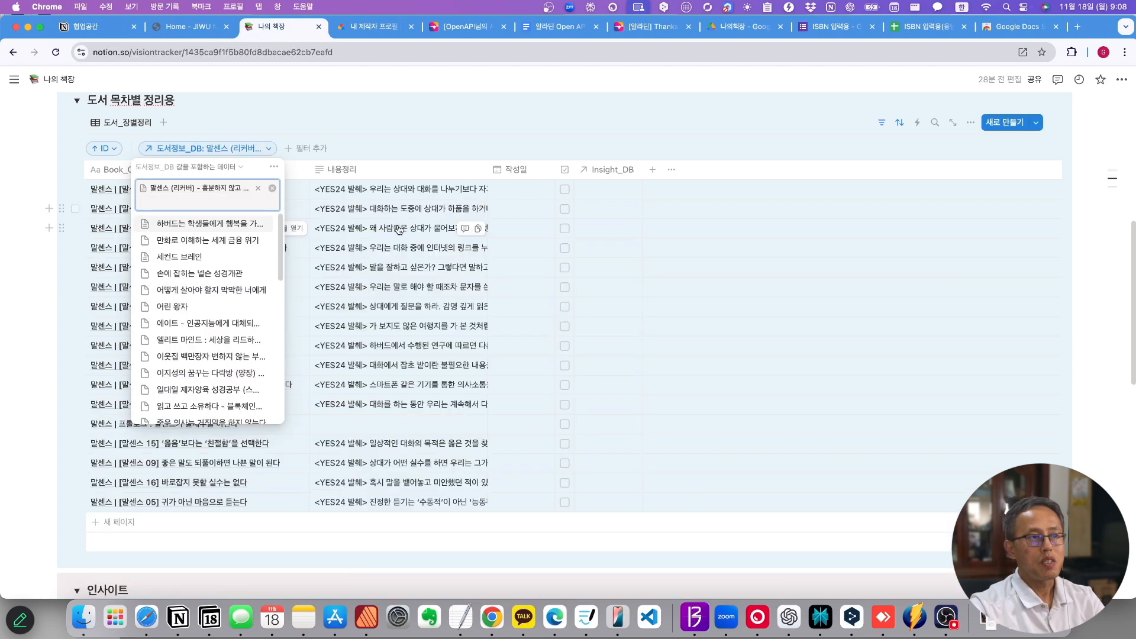
click(374, 342)
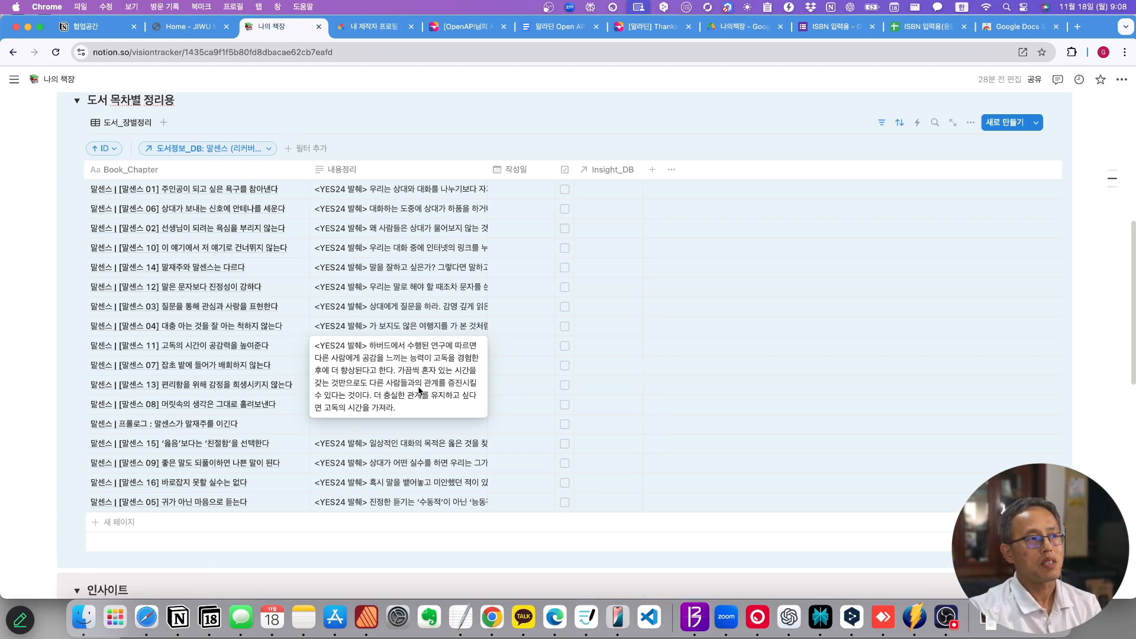
click(180, 620)
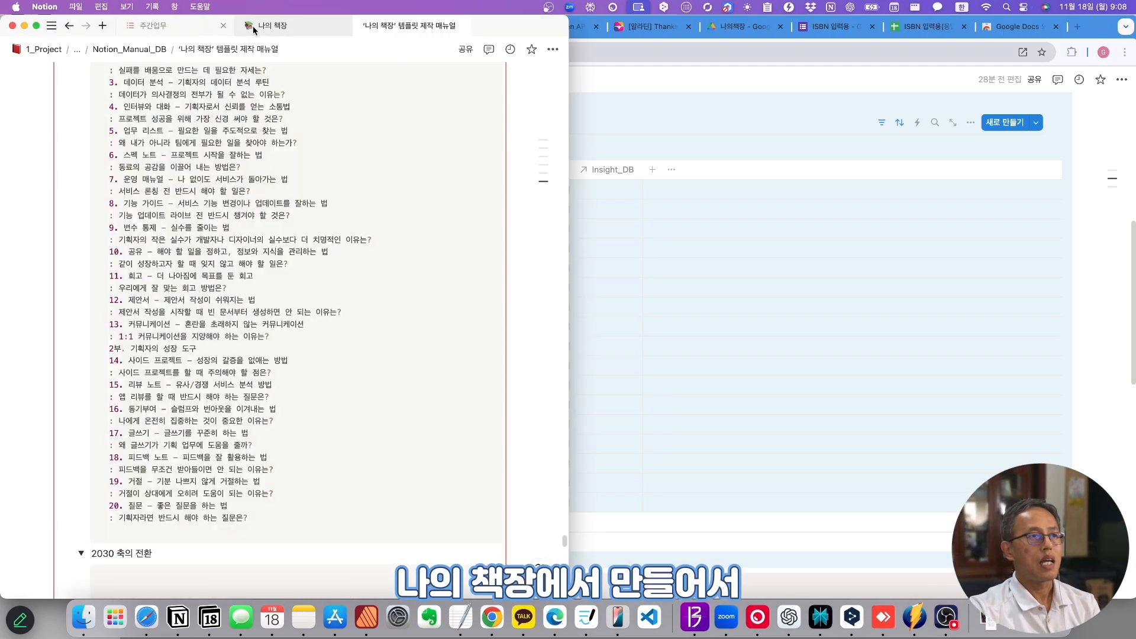
- In the widened desktop app, open 10년 차 IT 기획자의 노트 and widen its Book_Chapter column
click(284, 25)
click(525, 328)
drag(568, 296, 1063, 287)
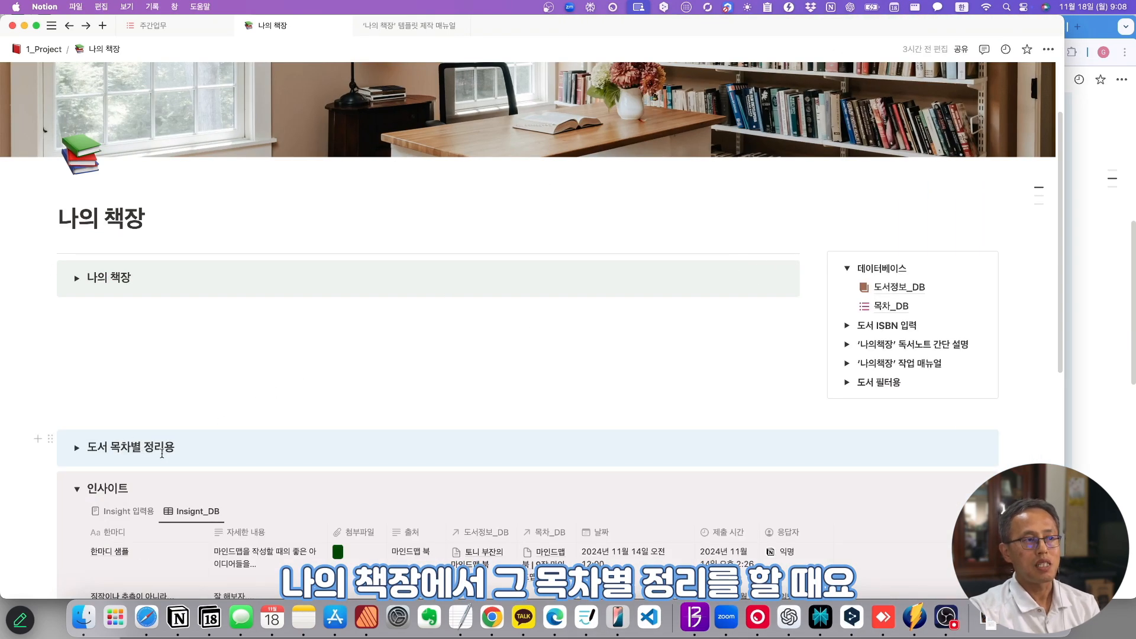
click(77, 278)
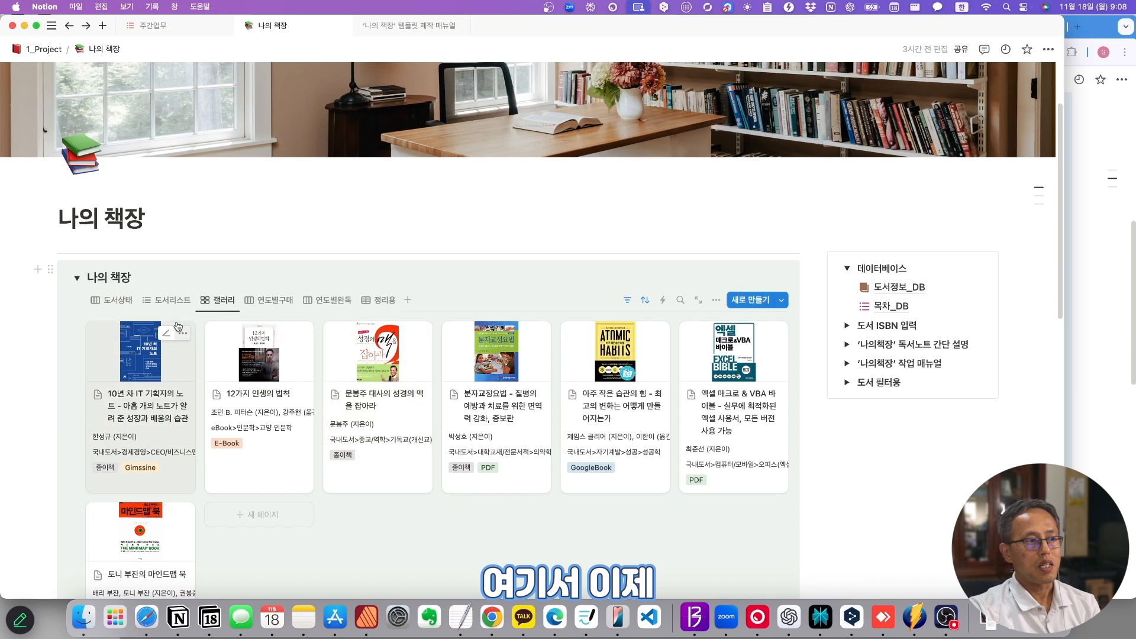
click(121, 326)
drag(219, 106, 559, 126)
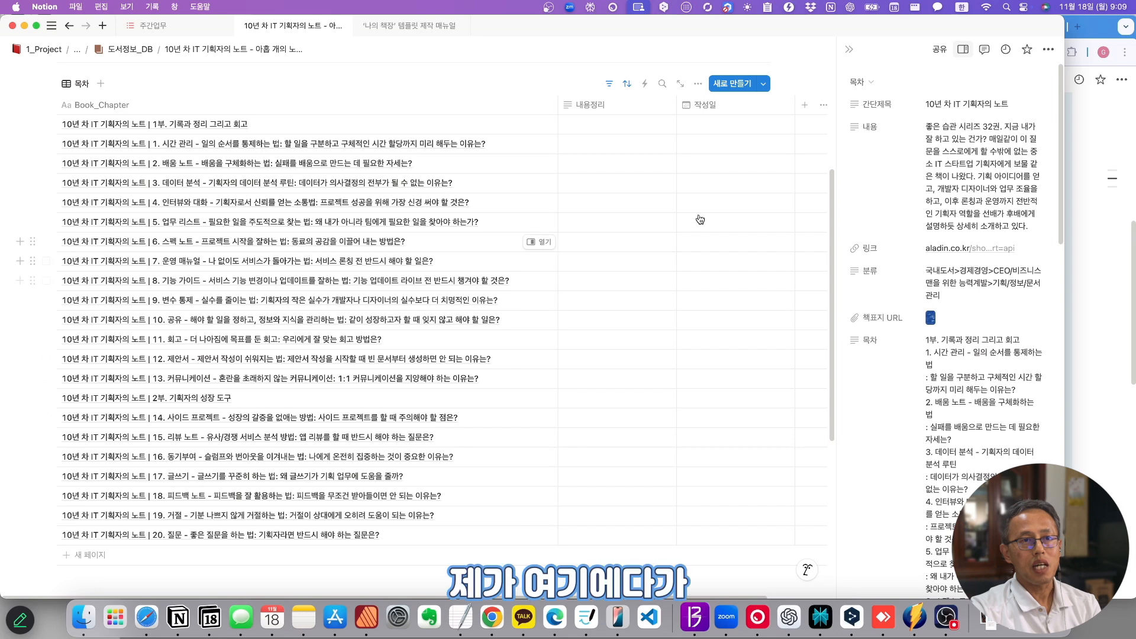
- Show the ID property as a chapter-table column, then return to the browser
click(849, 50)
click(926, 84)
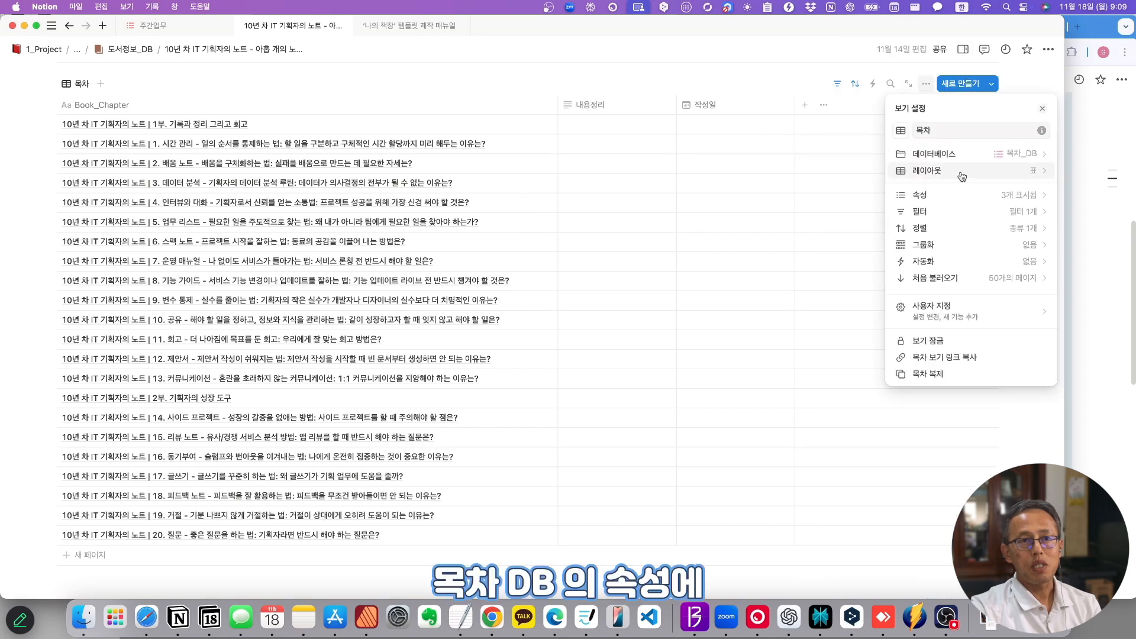
click(1021, 196)
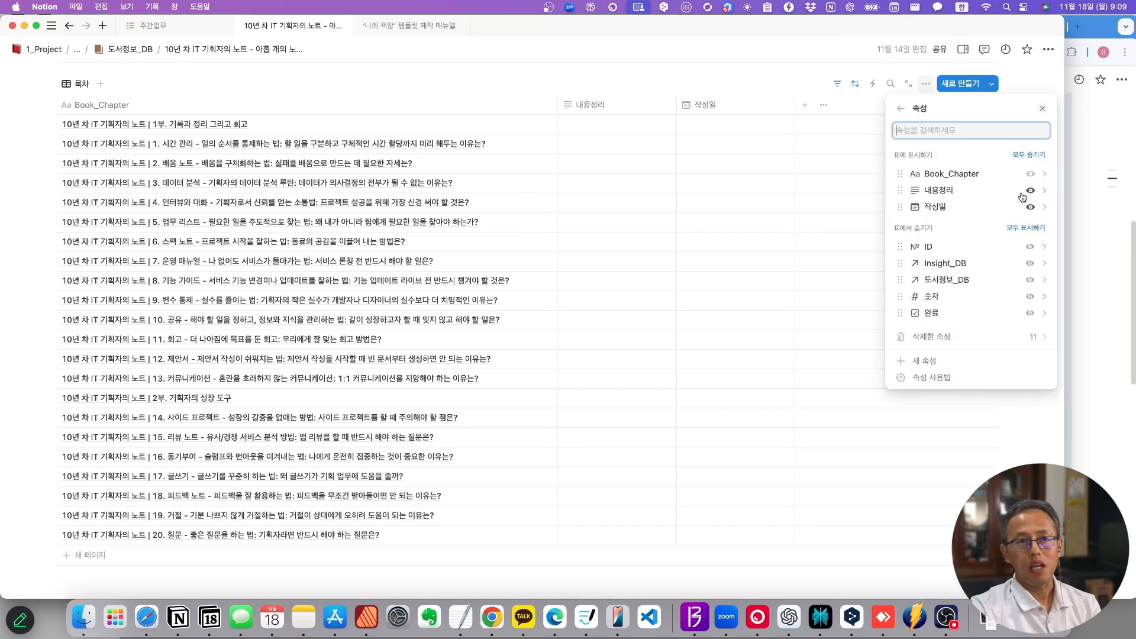
click(934, 248)
click(901, 109)
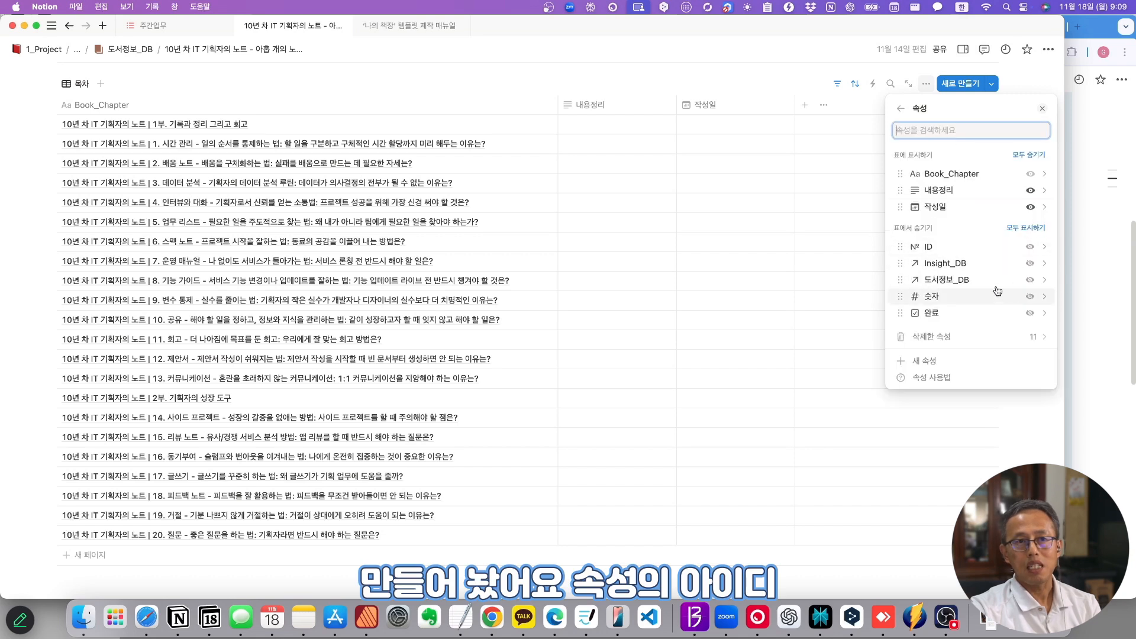
click(1030, 247)
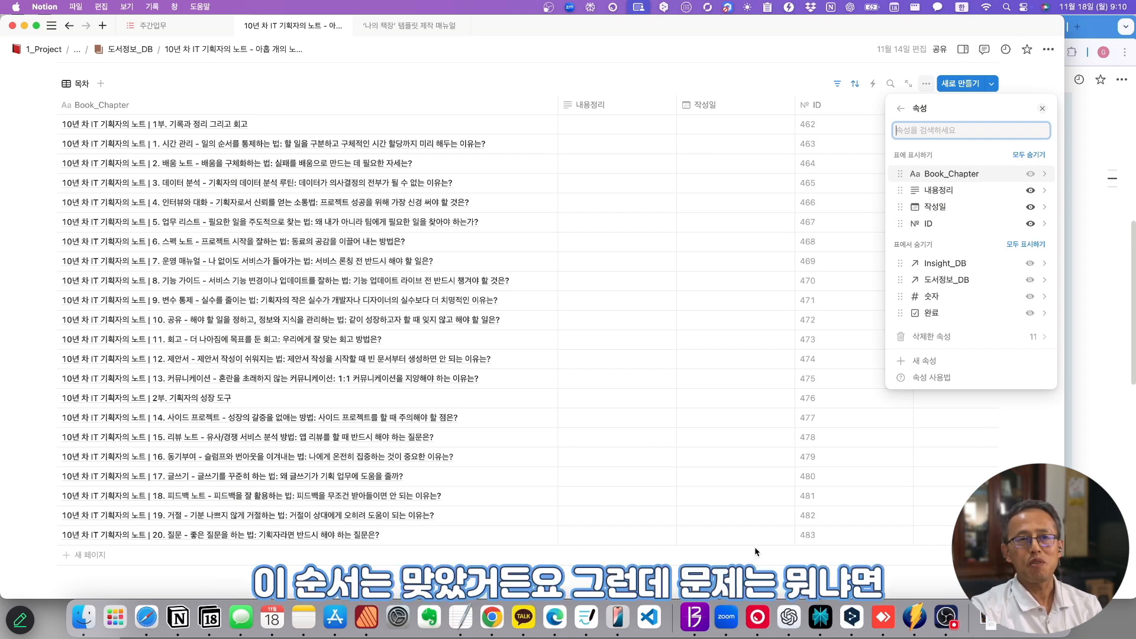
click(1085, 258)
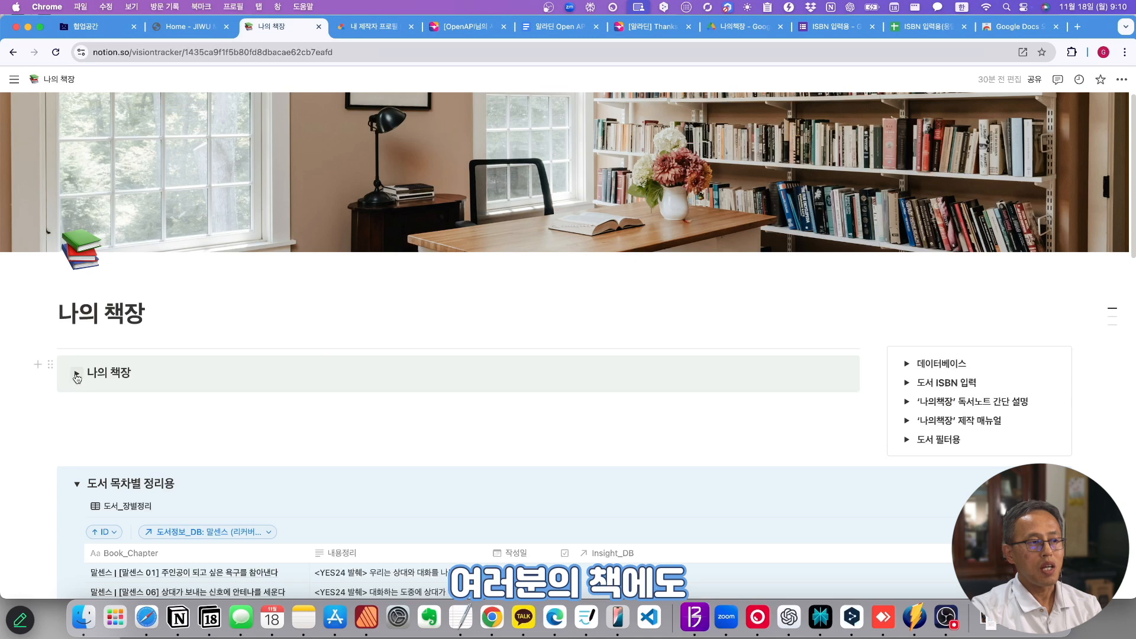
- Open 10년 차 IT 기획자의 노트 from 나의 책장 and go up to the 도서정보_DB gallery
click(76, 374)
click(389, 419)
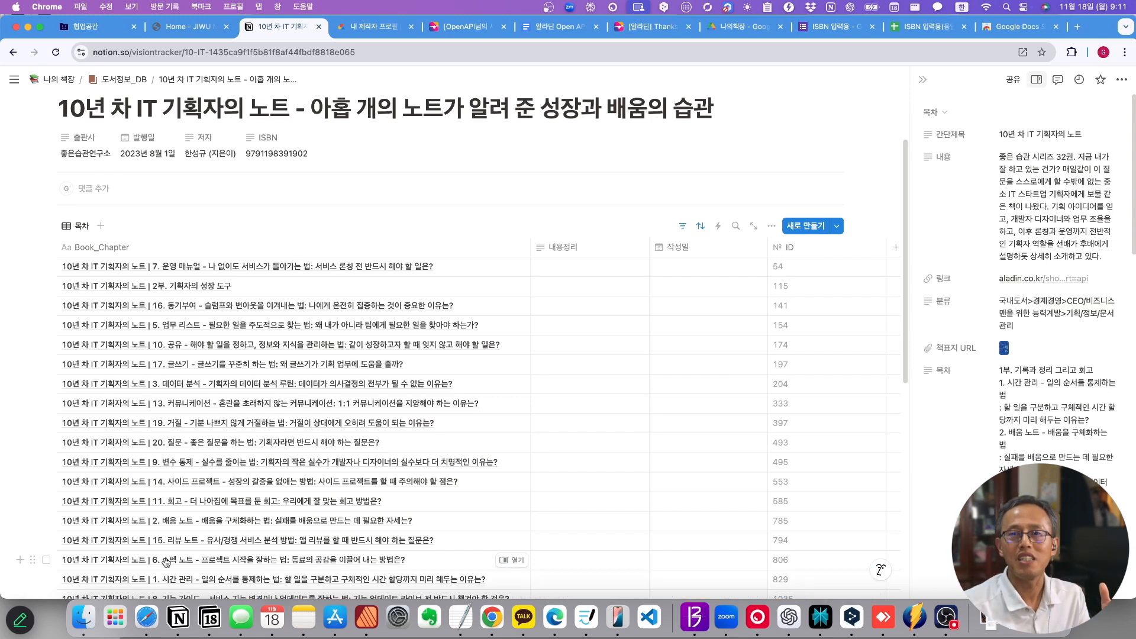
mouse_move(48, 454)
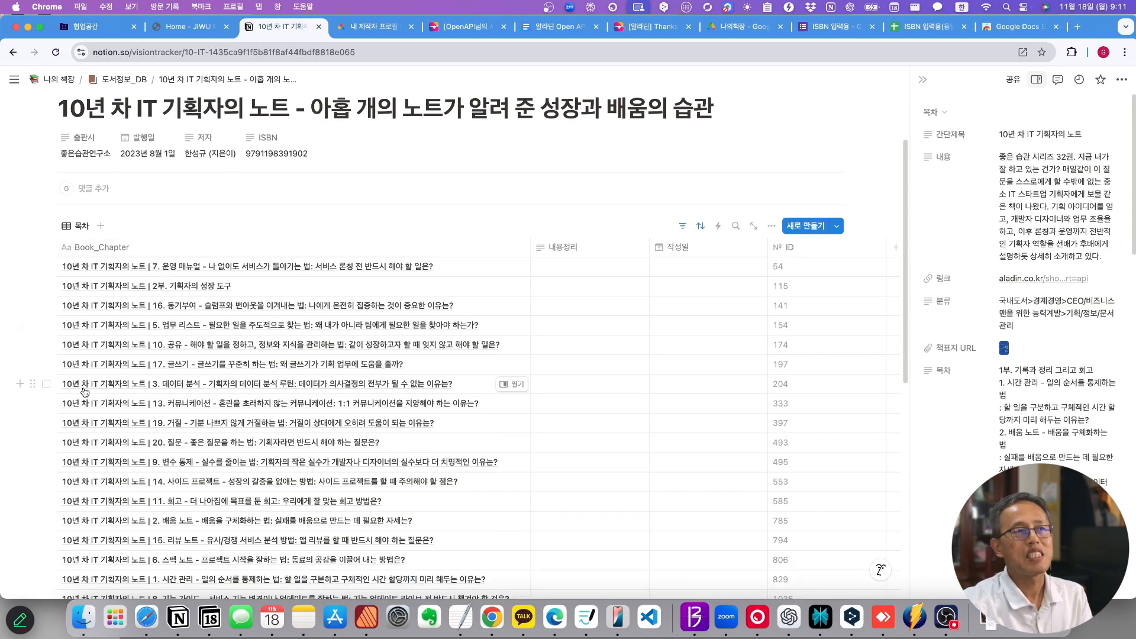
click(122, 80)
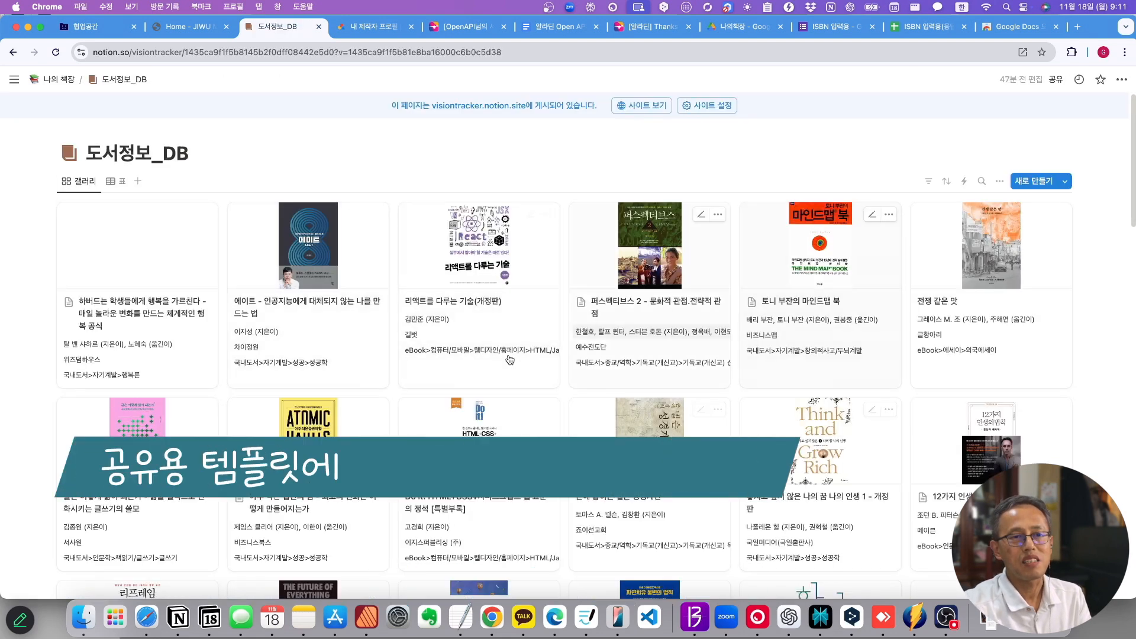
- Open 도서정보_DB from the 데이터베이스 links in its table view
scroll(473, 344, down, 10)
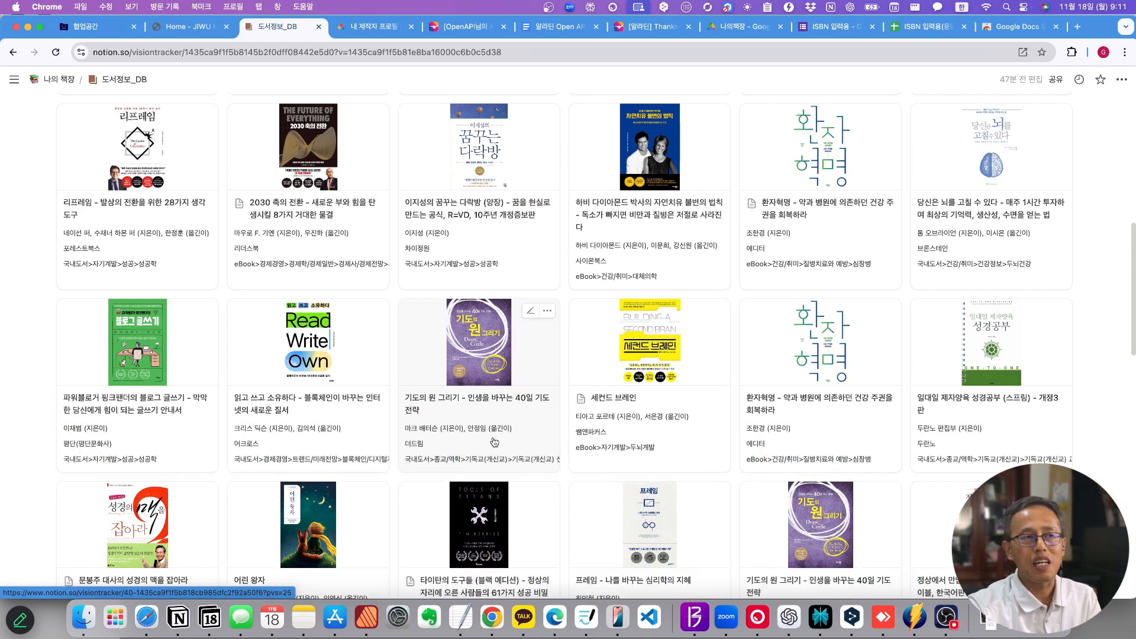
scroll(490, 445, up, 10)
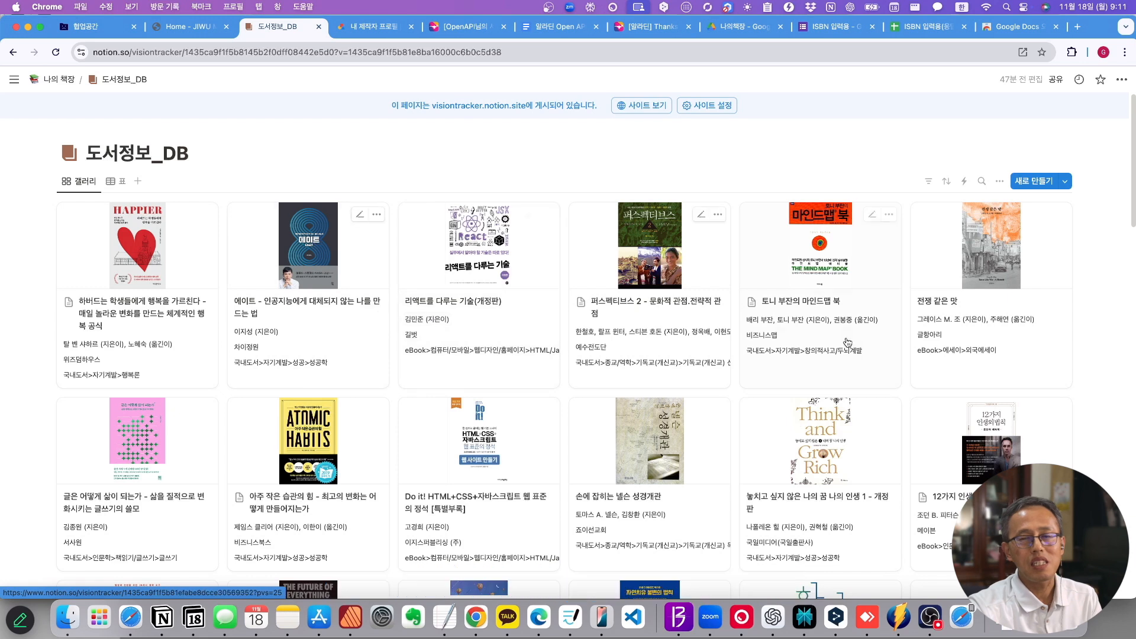
scroll(848, 341, down, 15)
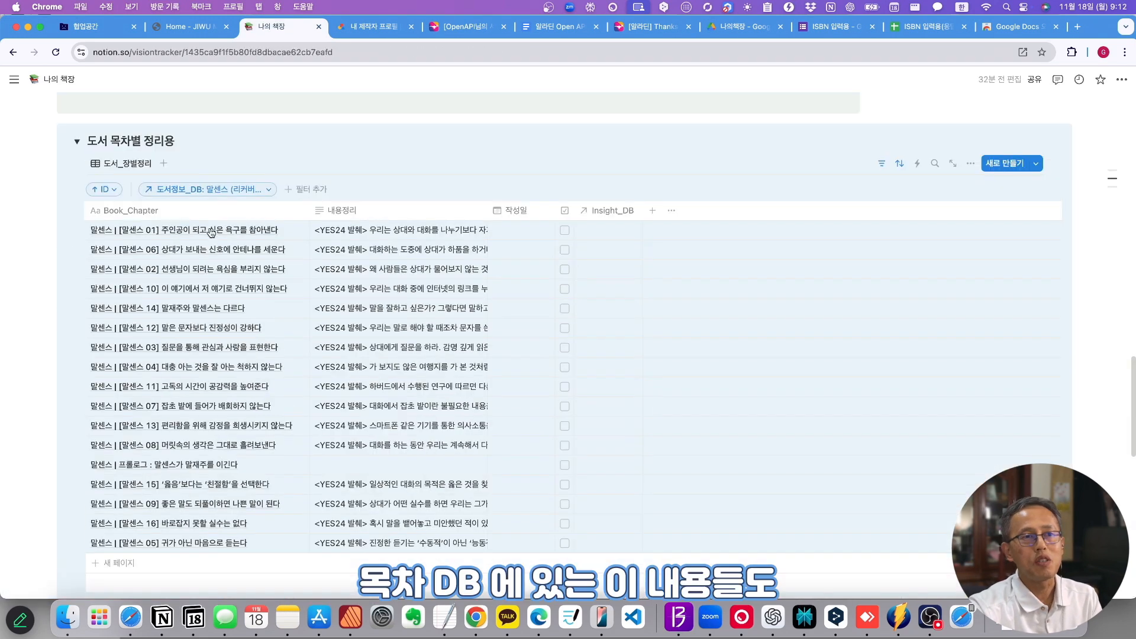
scroll(667, 255, up, 15)
click(908, 364)
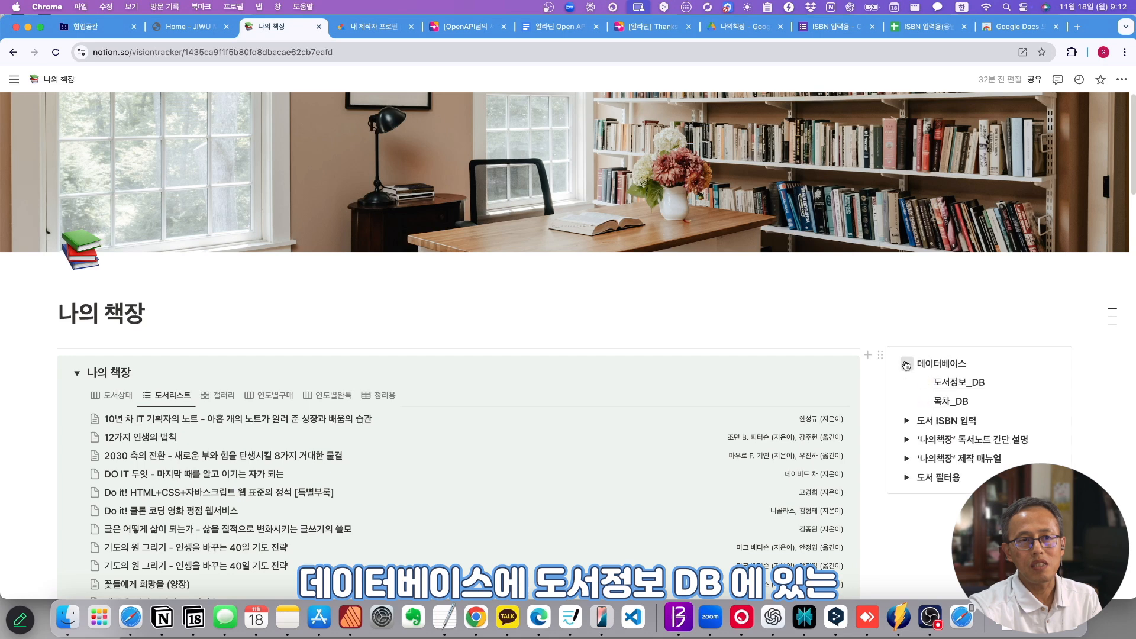
click(933, 381)
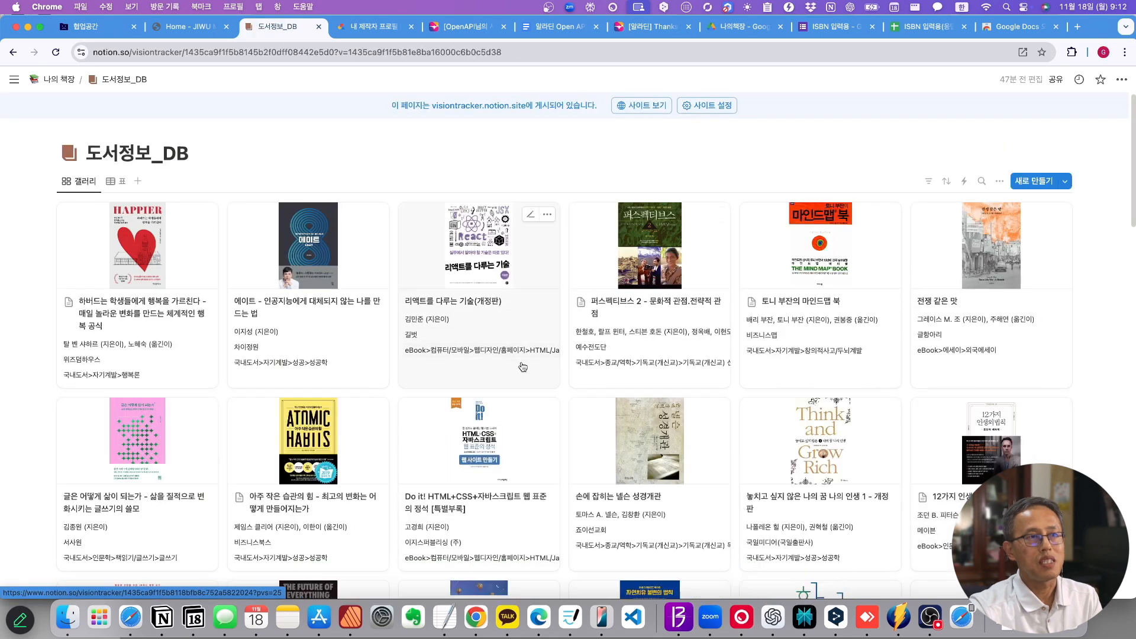
click(115, 181)
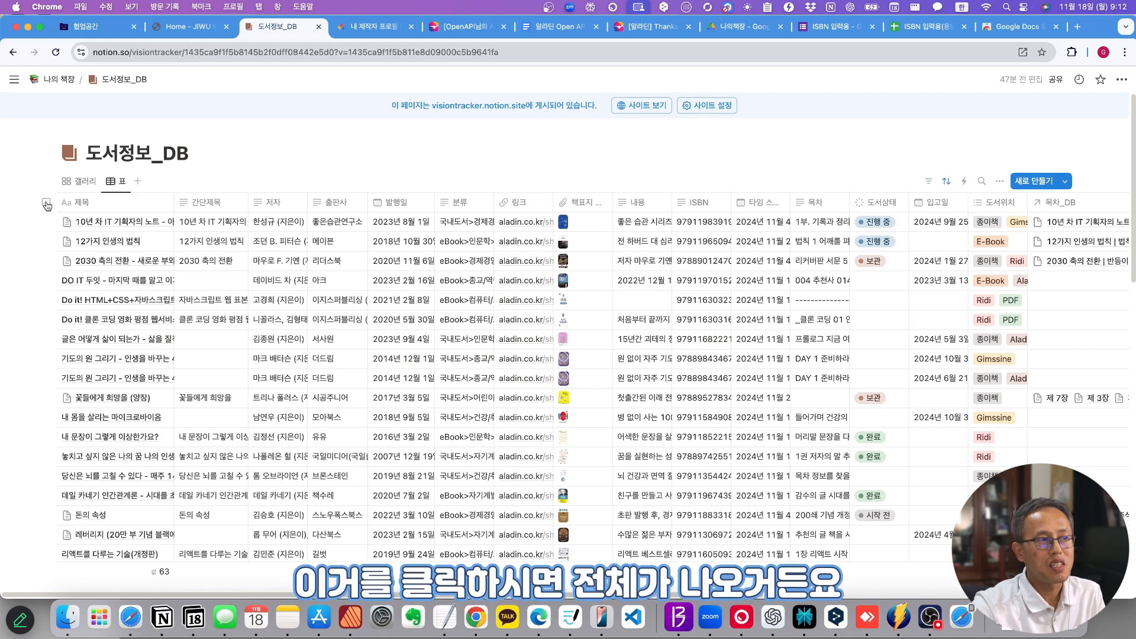
- Delete all book rows in batches of 50, 34 and 5
click(46, 204)
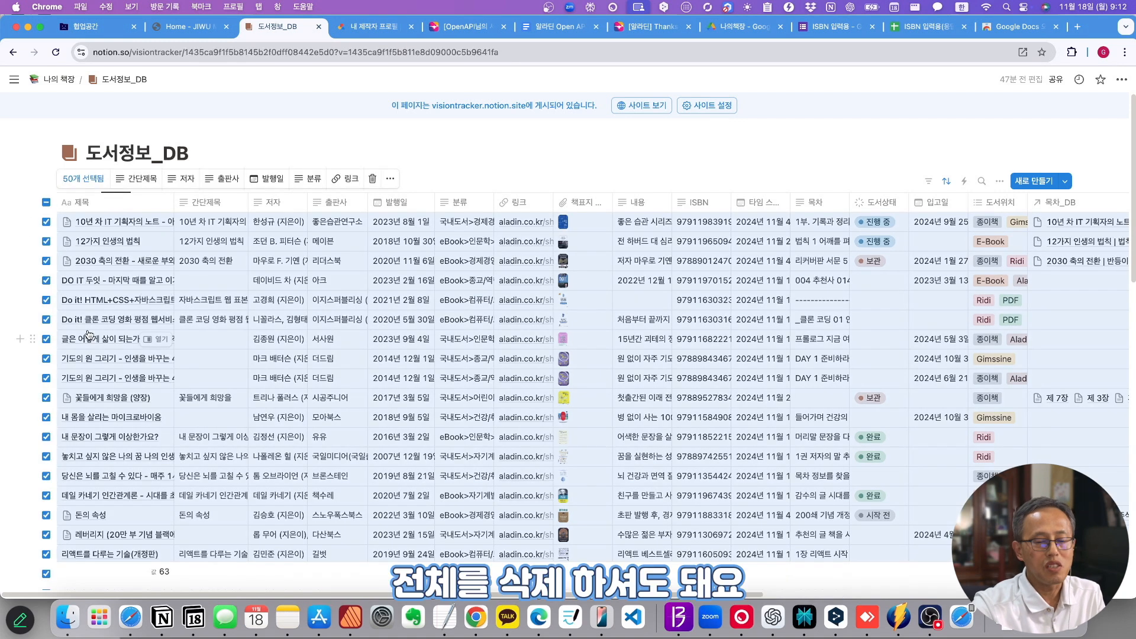
key(Delete)
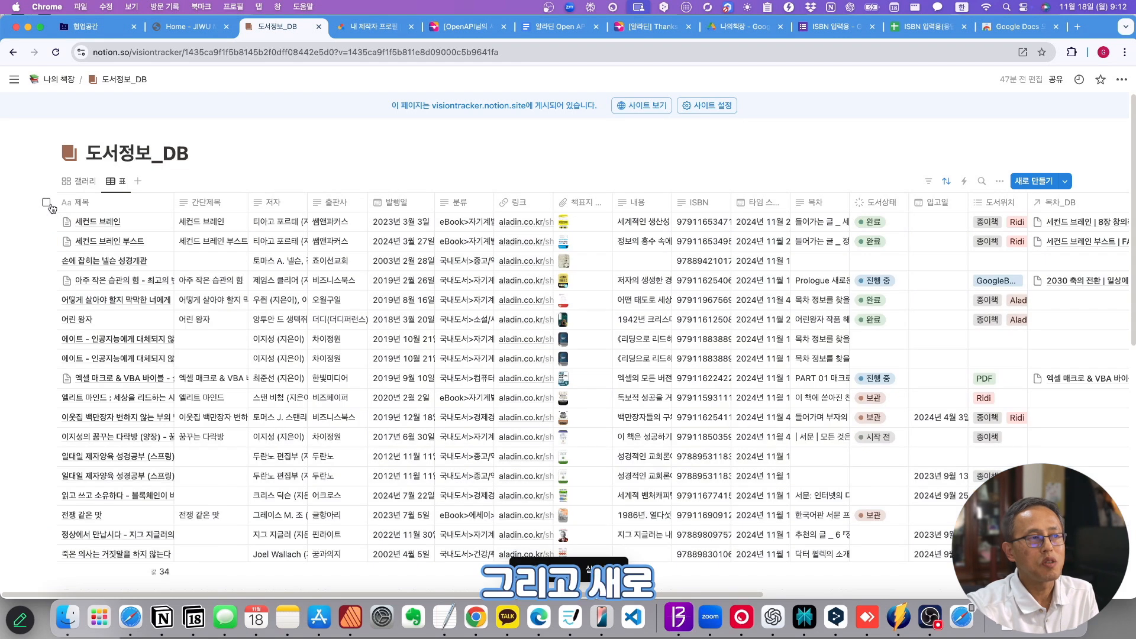
click(47, 205)
key(Delete)
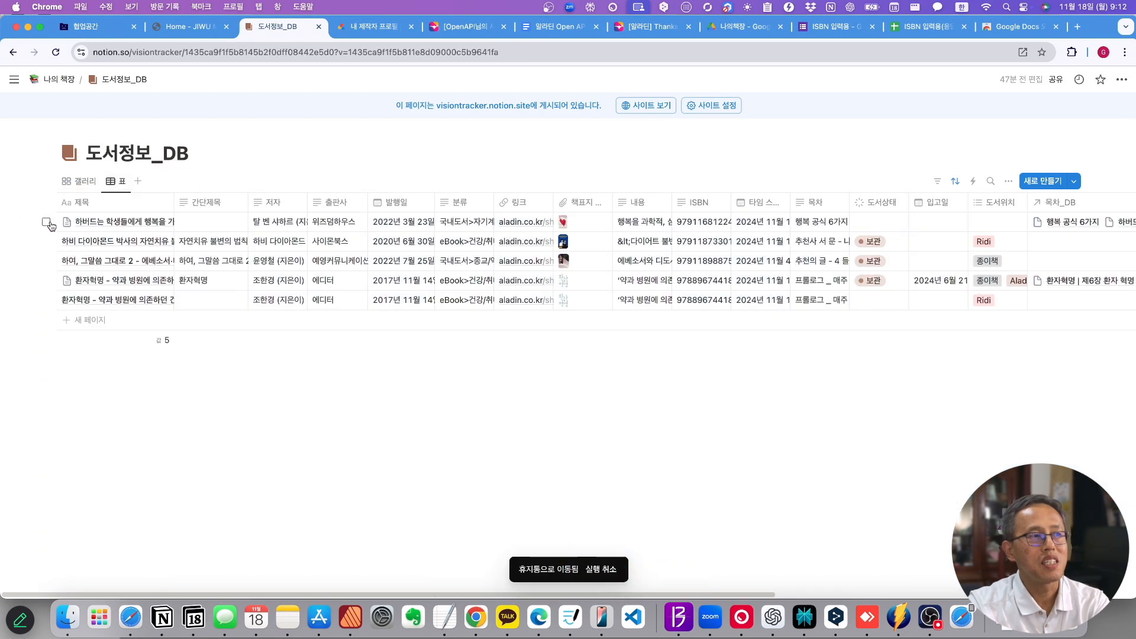
click(47, 204)
key(Delete)
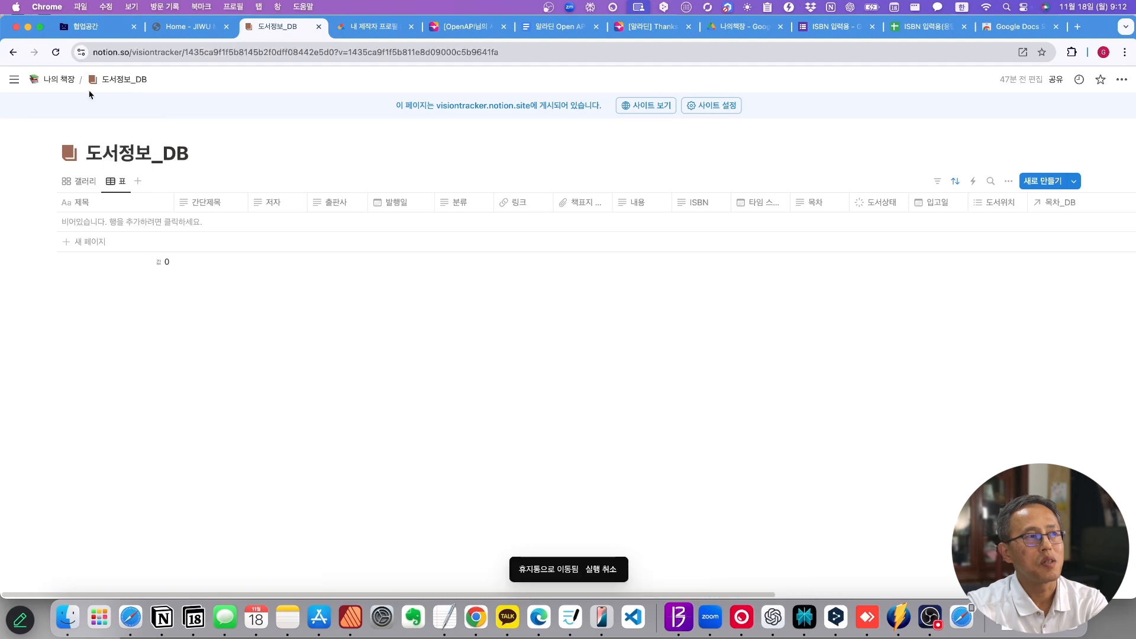
- Delete every chapter row in 목차_DB and return to the 나의 책장 page
click(59, 80)
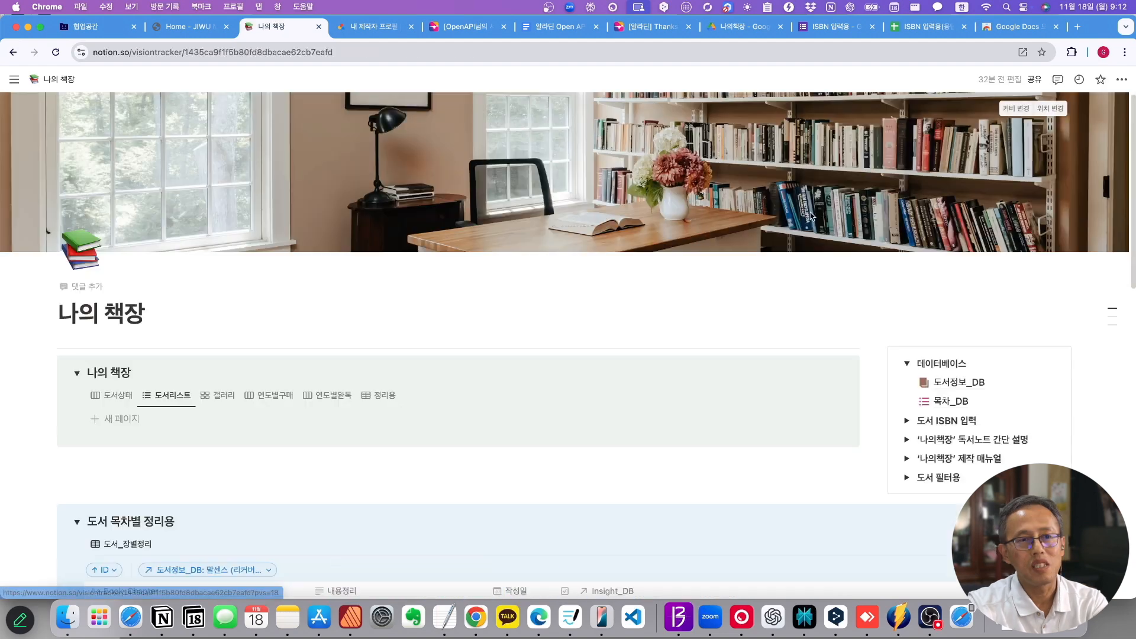
click(947, 401)
click(46, 176)
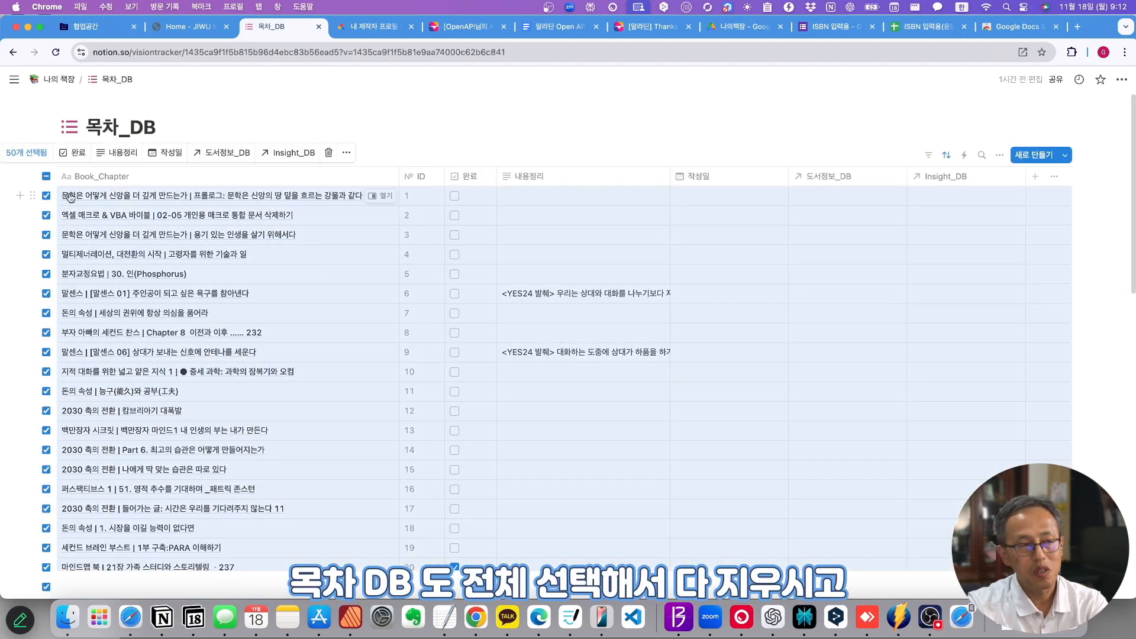
key(Delete)
click(46, 176)
key(Delete)
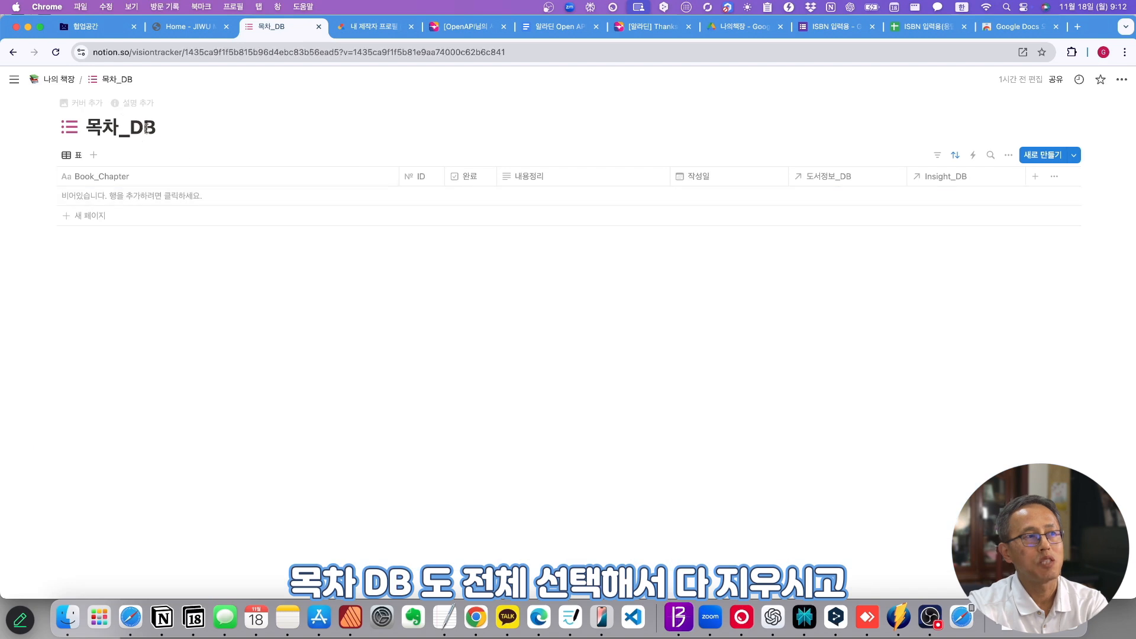
click(59, 80)
scroll(261, 281, down, 10)
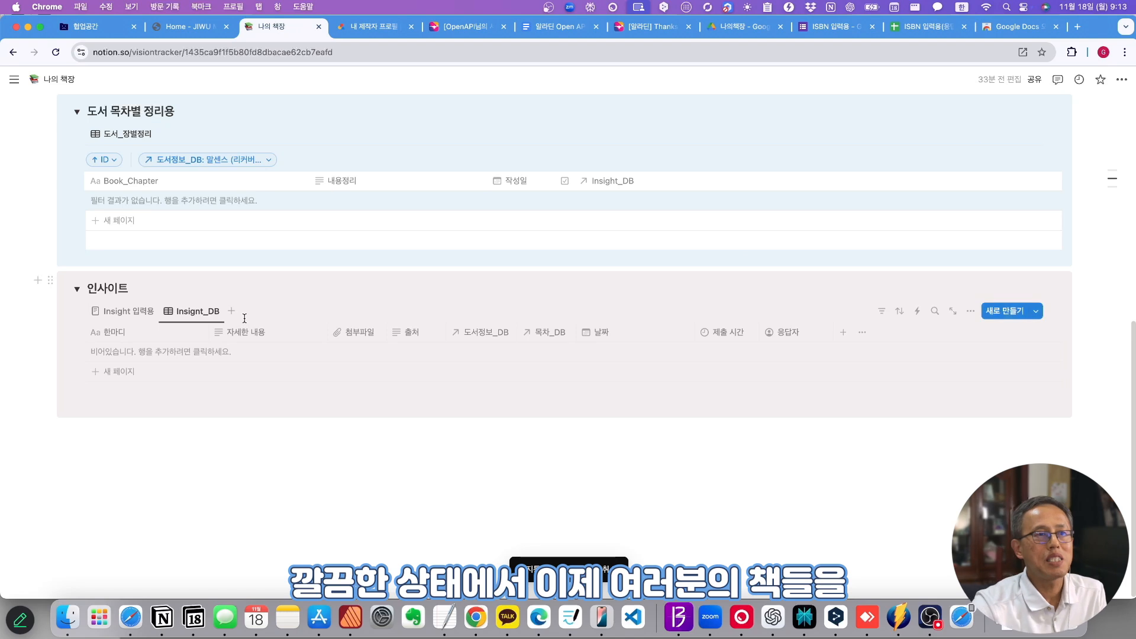
- Switch the 나의 책장 block to its 도서상태 board, showing every status group from 시작 전 to 보관 at 0
scroll(246, 324, up, 2)
scroll(247, 324, up, 2)
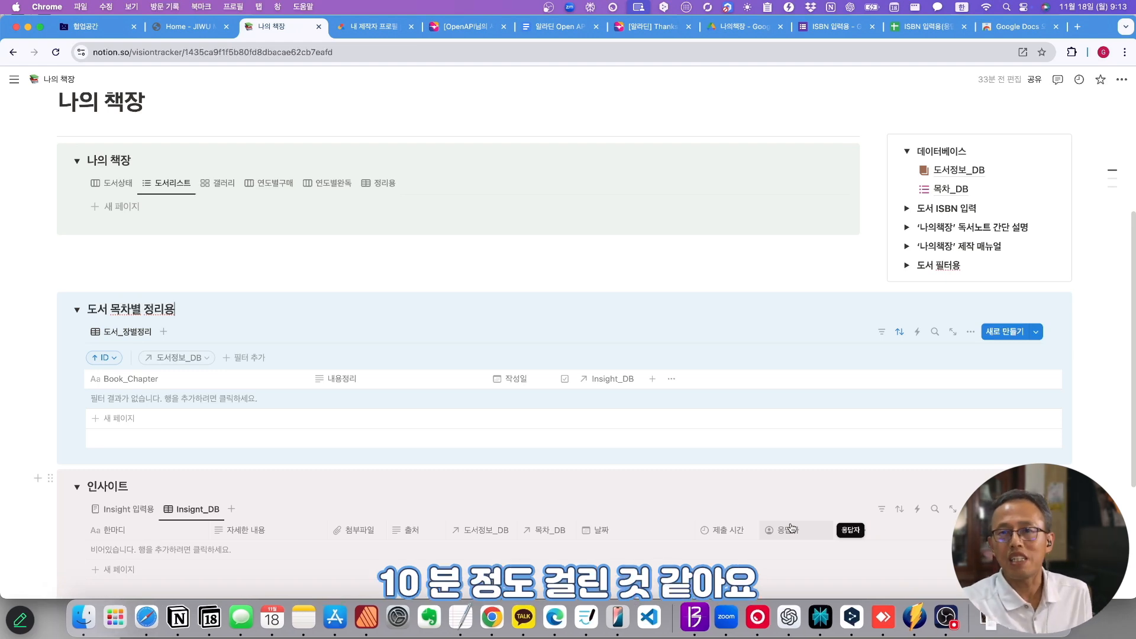
scroll(791, 366, down, 2)
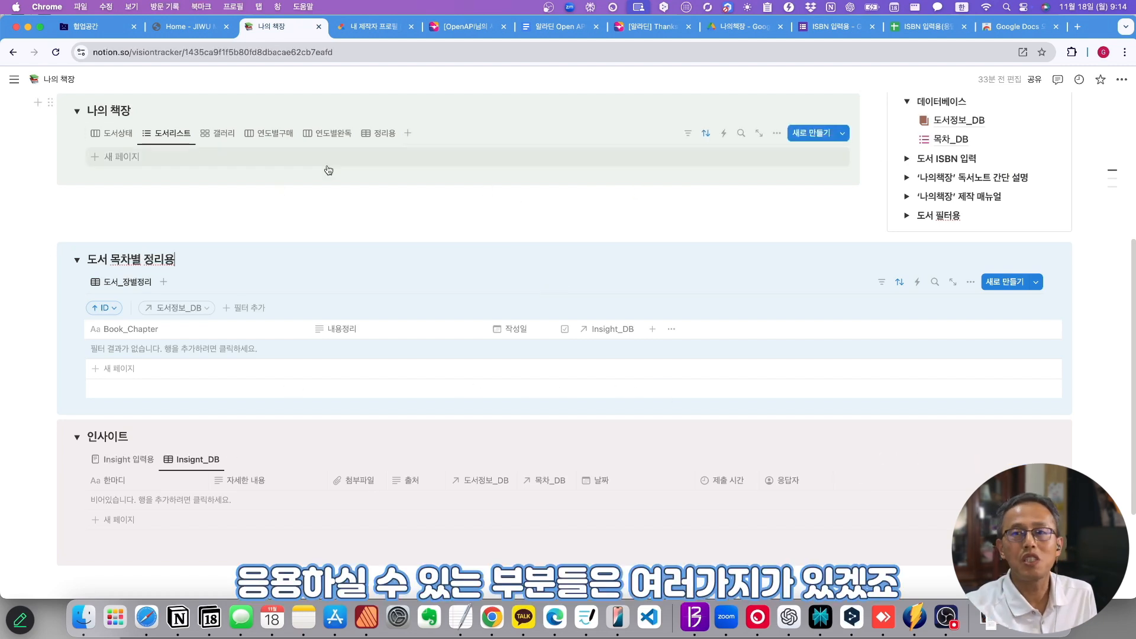
click(117, 134)
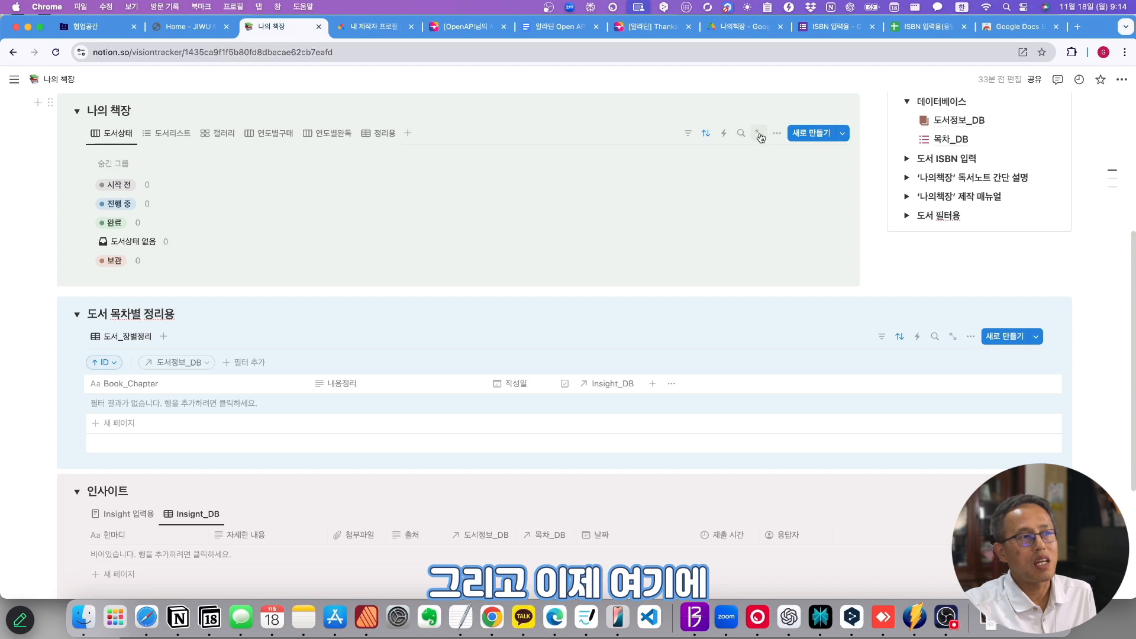
click(842, 133)
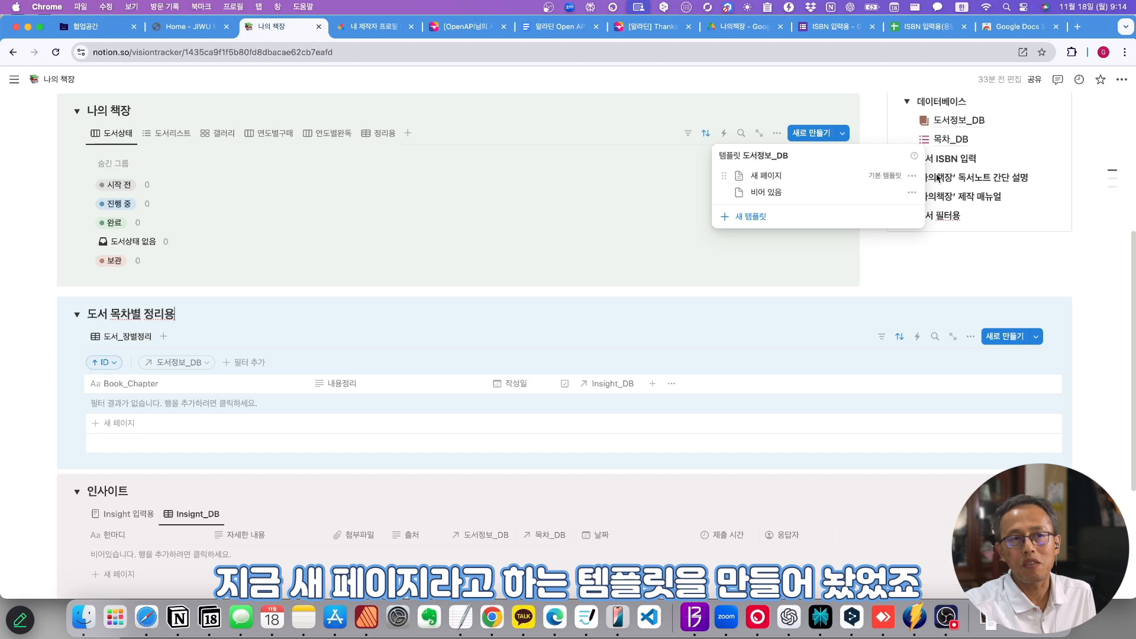
click(912, 175)
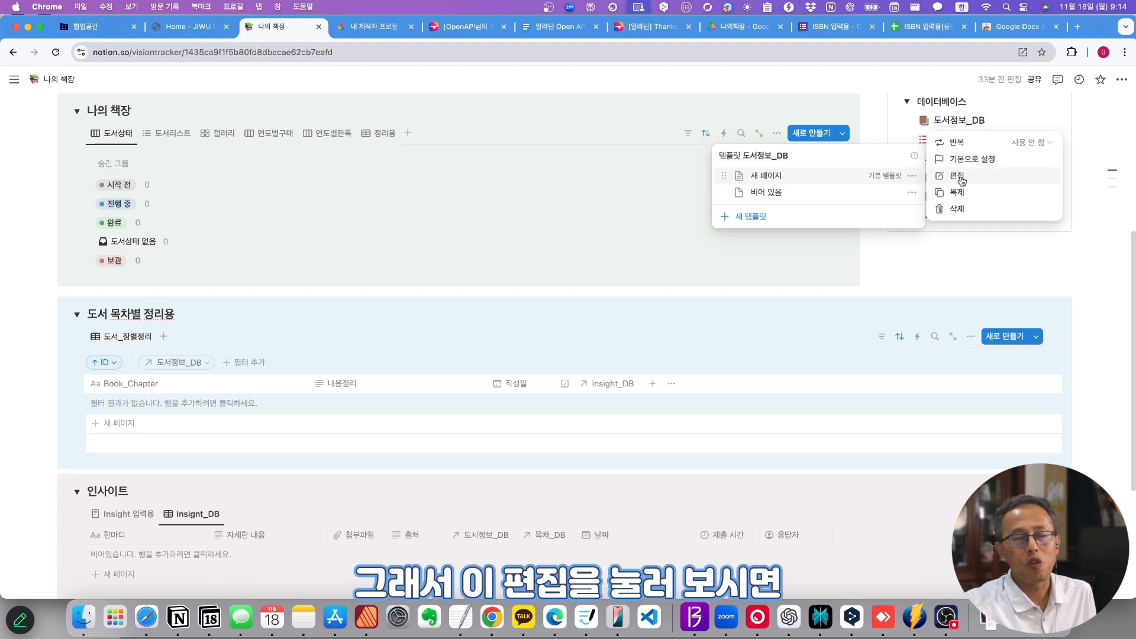
click(959, 175)
scroll(533, 308, down, 2)
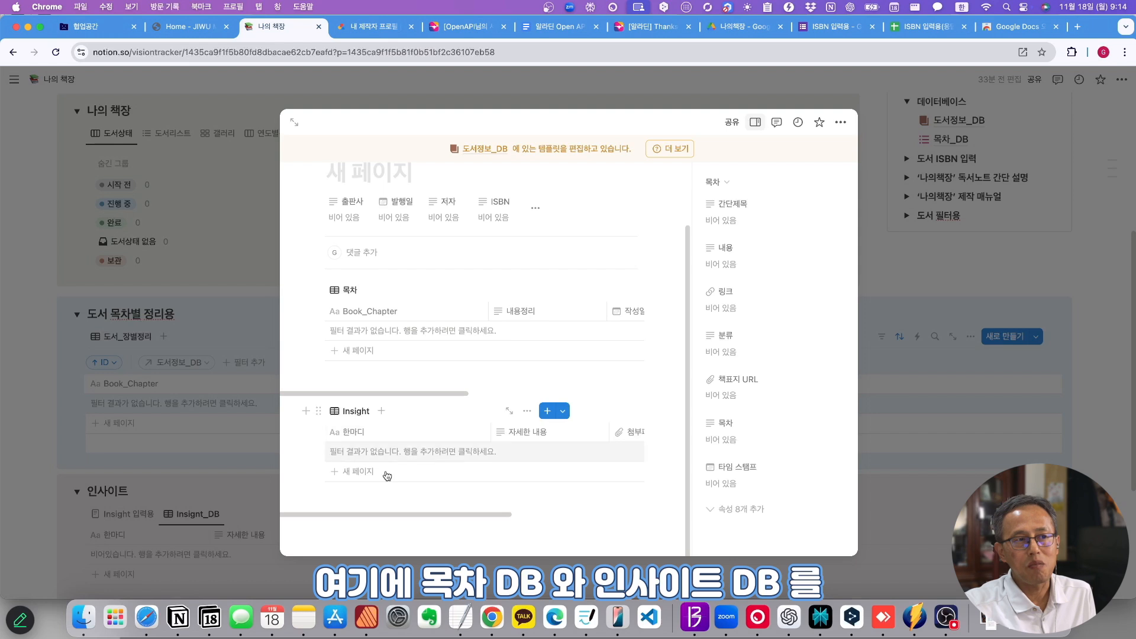
click(527, 289)
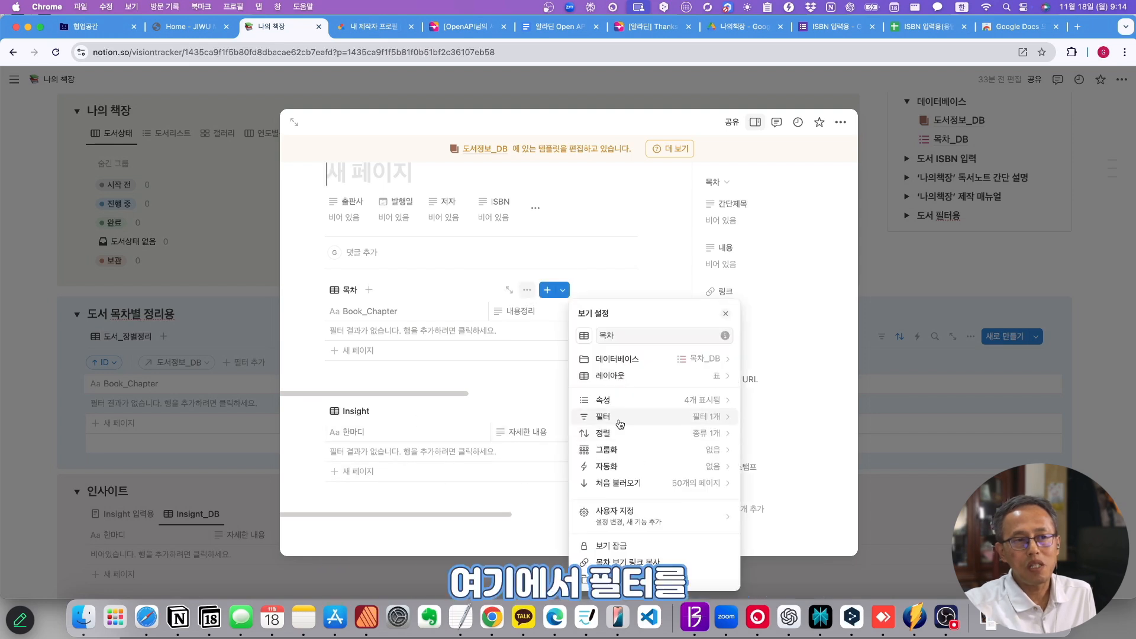
click(618, 417)
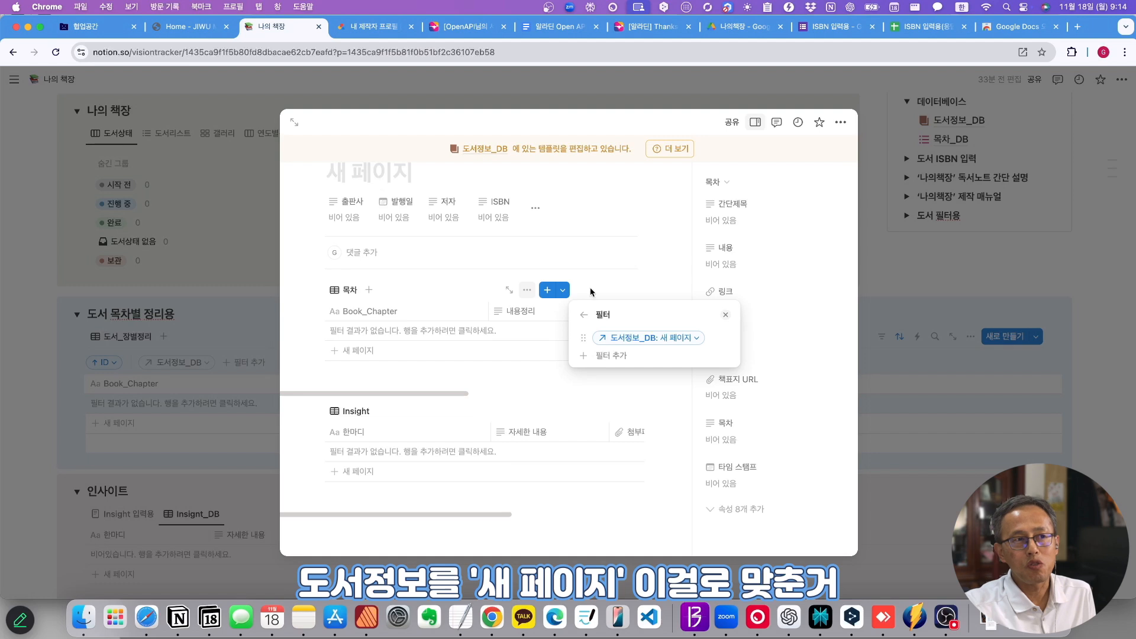
click(479, 385)
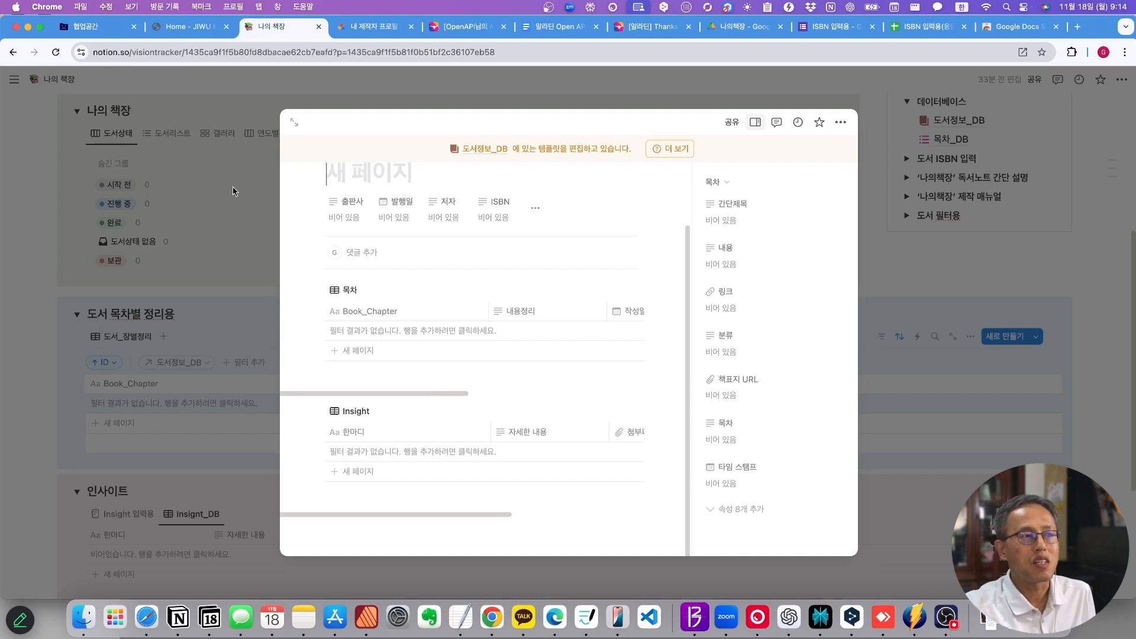
click(237, 170)
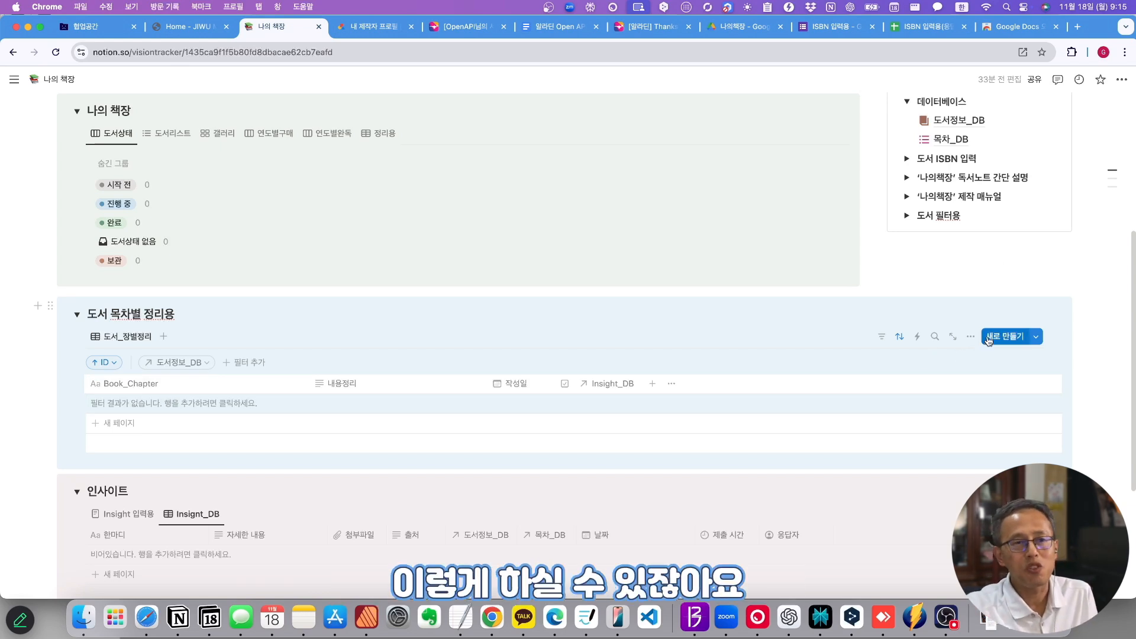
- Open the 목차_DB 새 페이지 template for editing from the 새로 만들기 template list
click(1037, 338)
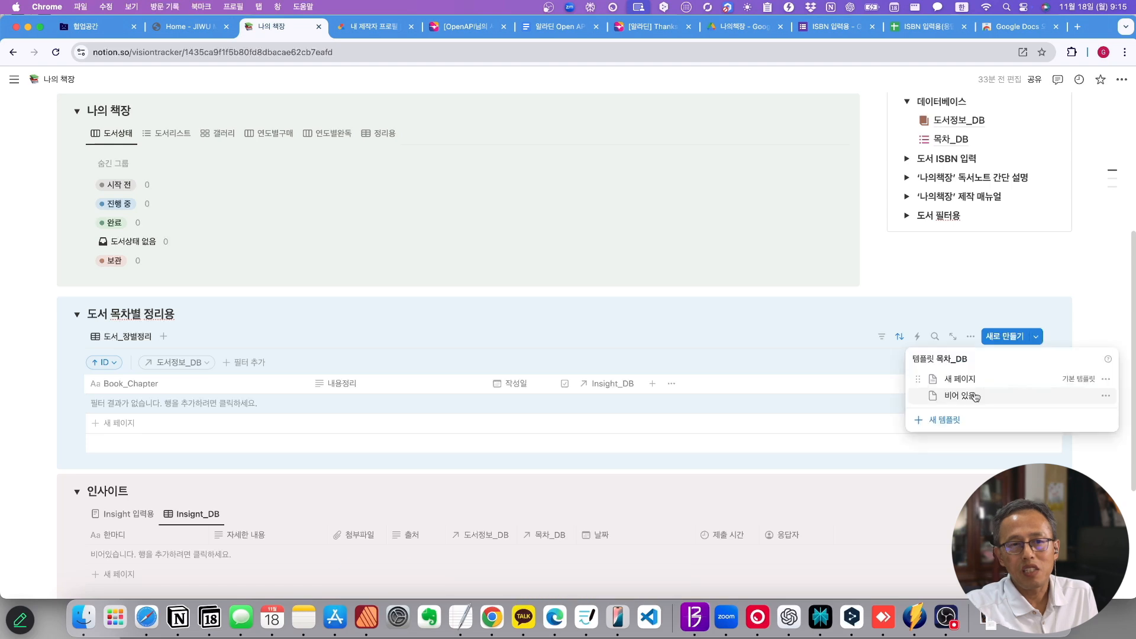
click(1106, 379)
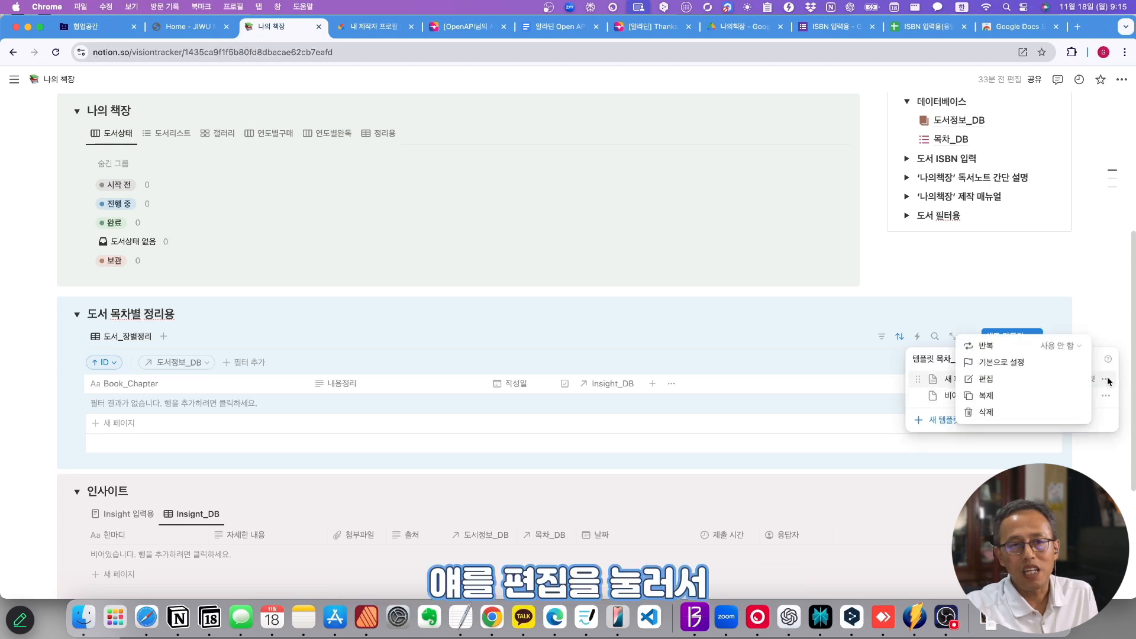
click(1011, 381)
scroll(651, 432, down, 5)
- Add three lines at the template's bottom: 이 챕터의 줄거리, 감동이 되는 내용, 적용하고자 하는 결심
click(485, 471)
text(이 챕터의)
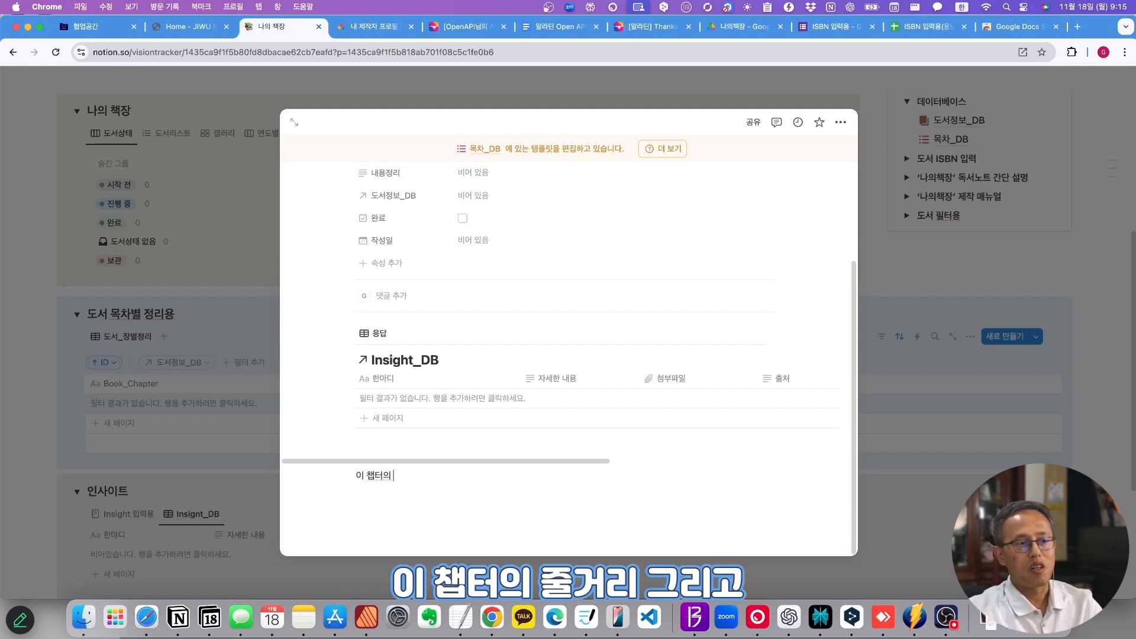
text( 줄거리)
key(Return)
key(Return)
text(ㄱ)
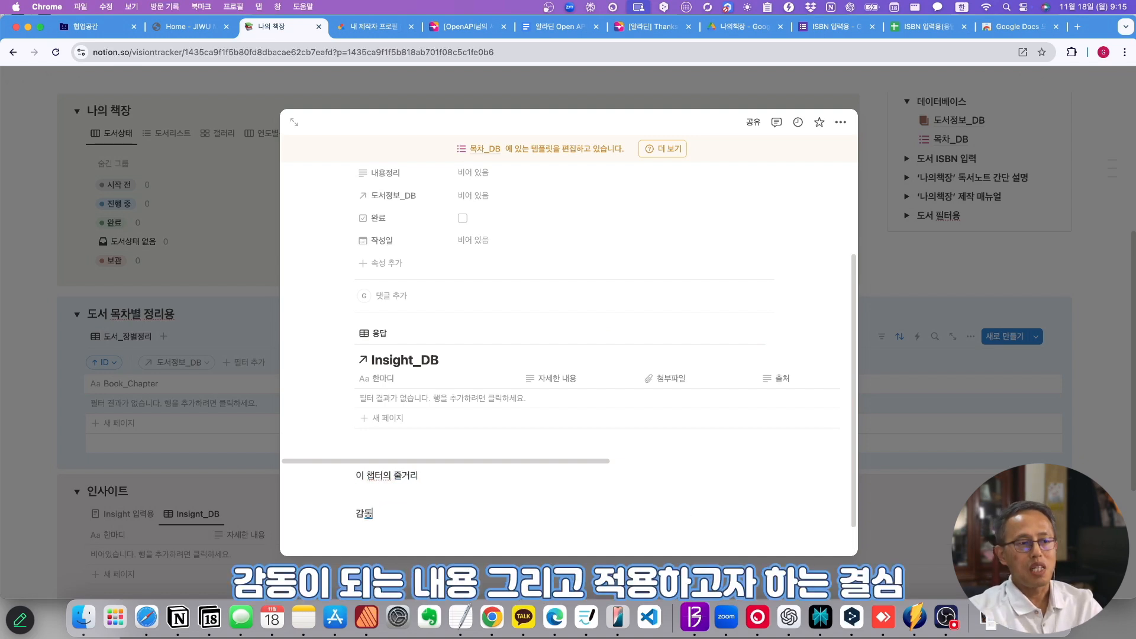
text(동이 되는 내용)
key(Return)
key(Return)
text(적이)
text(하고자 하는 결심)
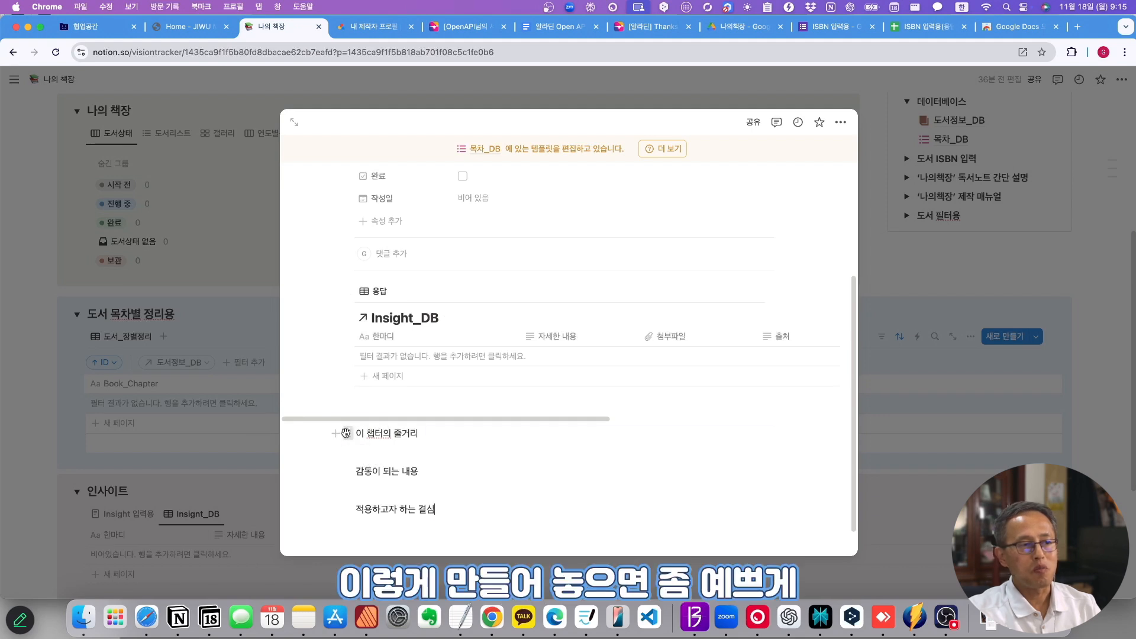
- Turn the 이 챕터의 줄거리 line into a callout block
click(345, 433)
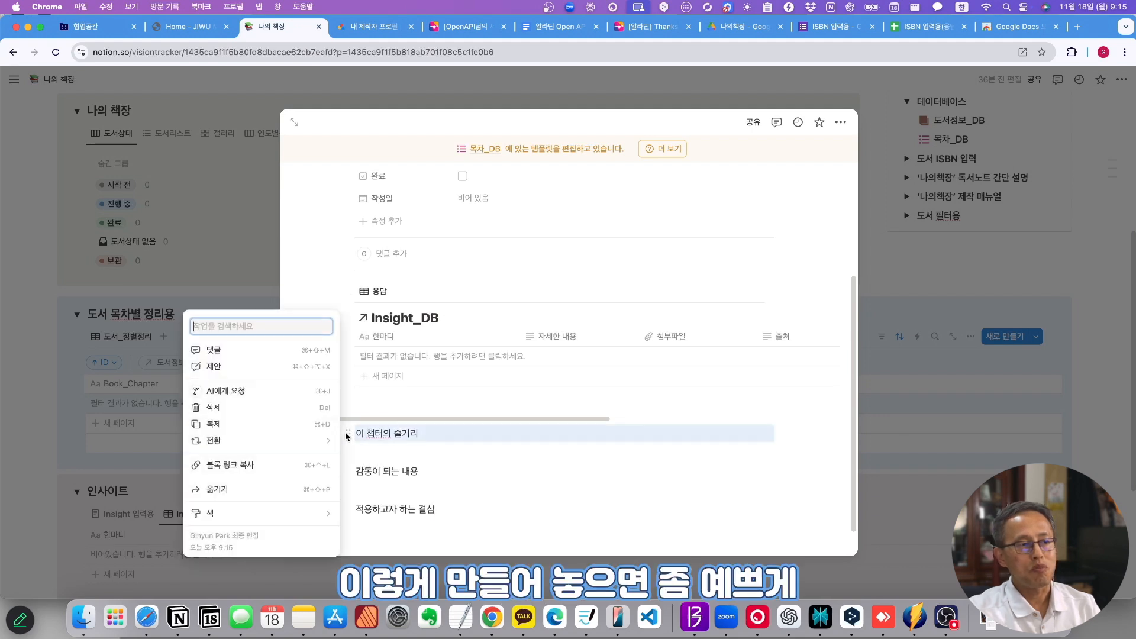
click(230, 441)
mouse_move(406, 370)
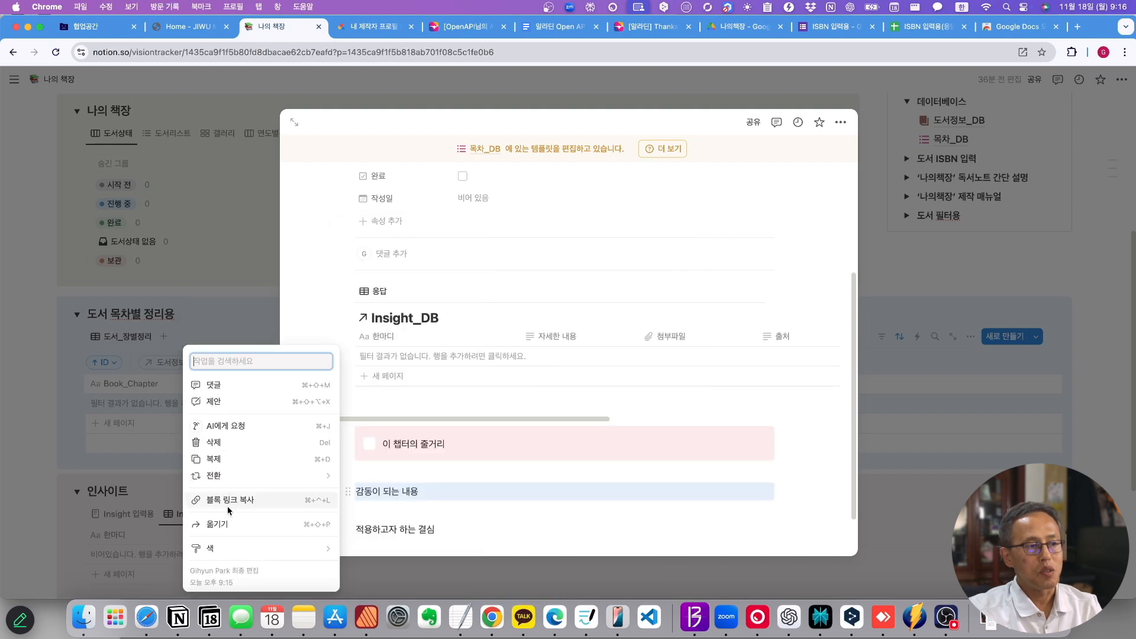
mouse_move(236, 477)
click(394, 552)
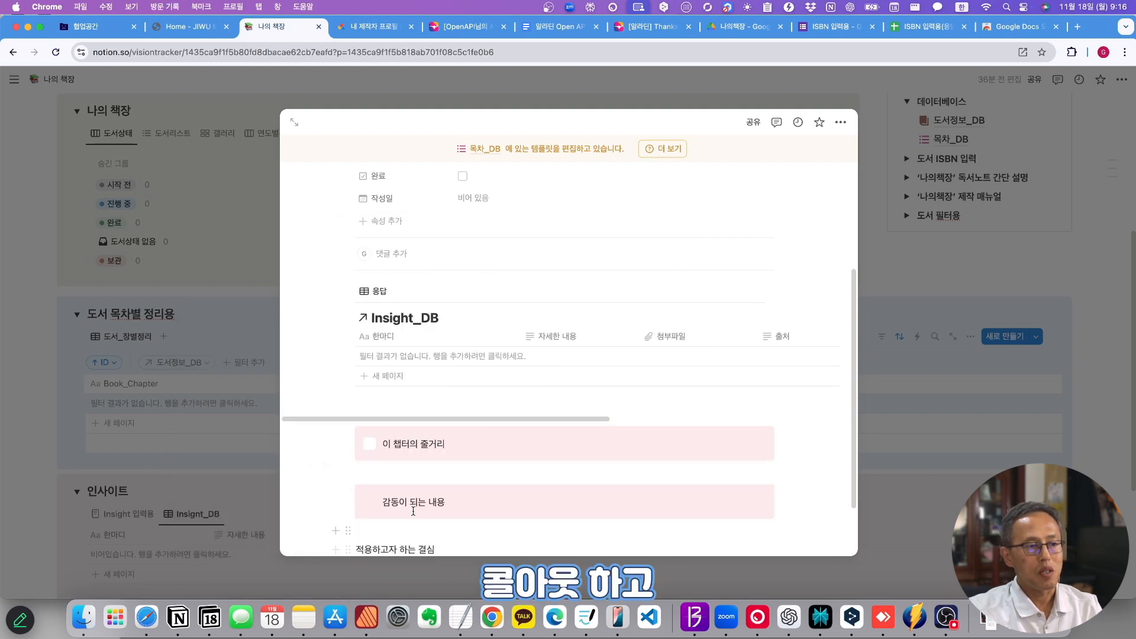
- Give the 감동이 되는 내용 callout a blue background and 적용하고자 하는 결심 a green one
click(348, 494)
mouse_move(246, 548)
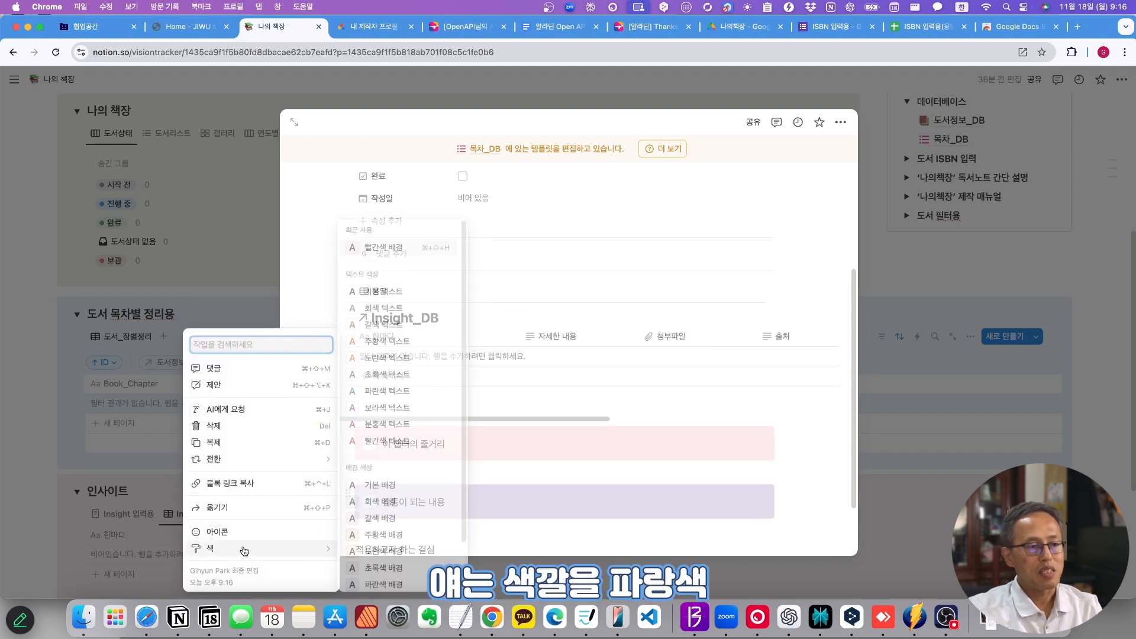
click(379, 579)
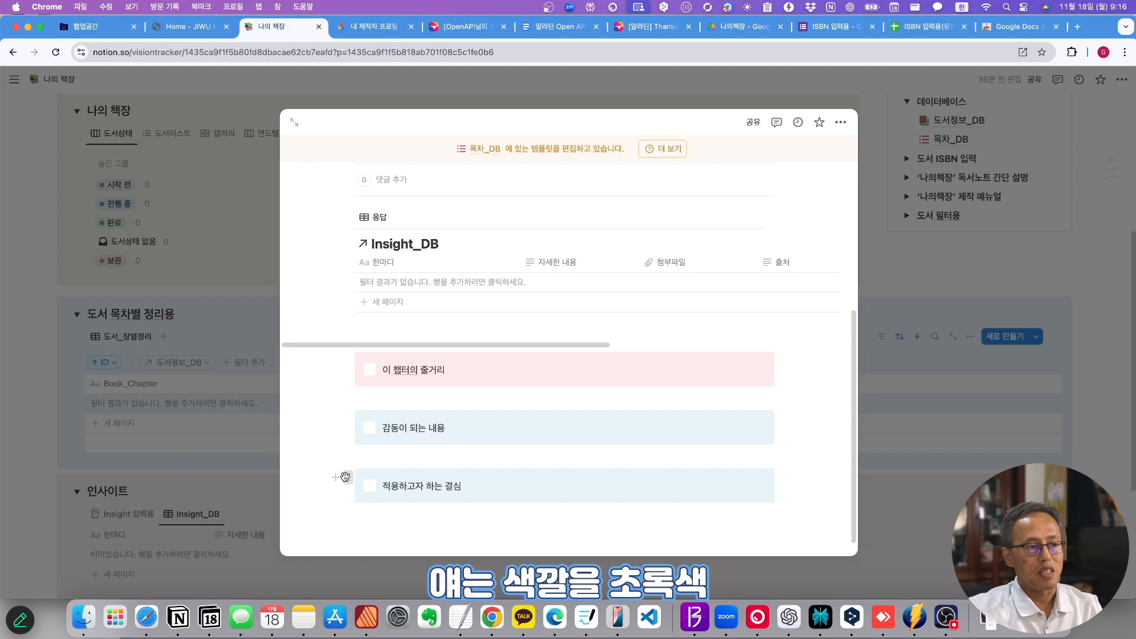
click(345, 477)
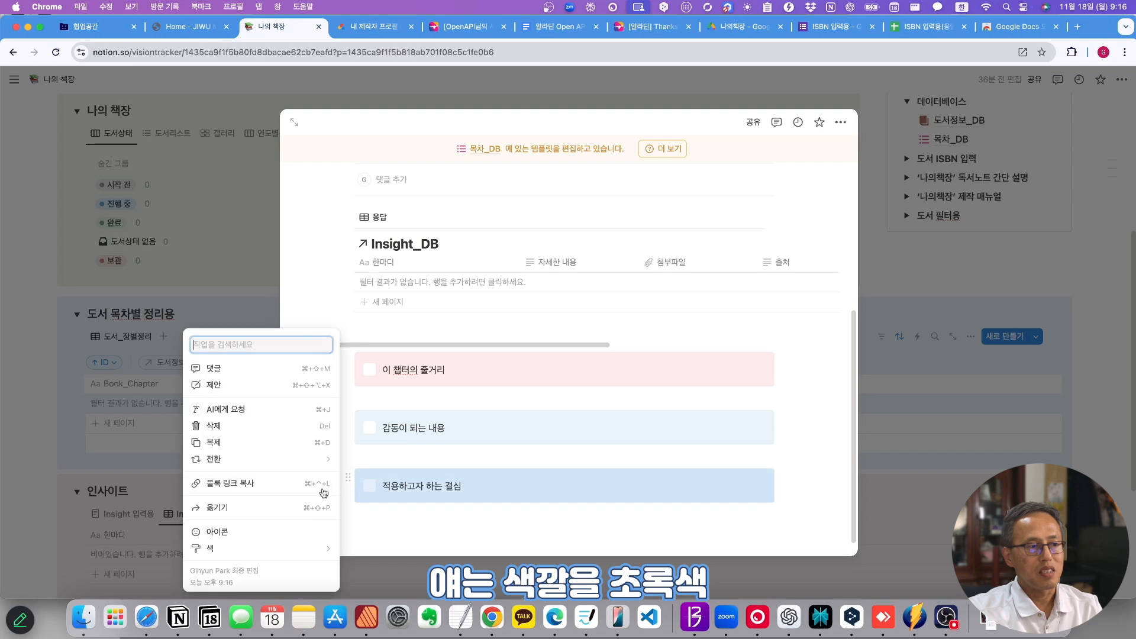
click(384, 568)
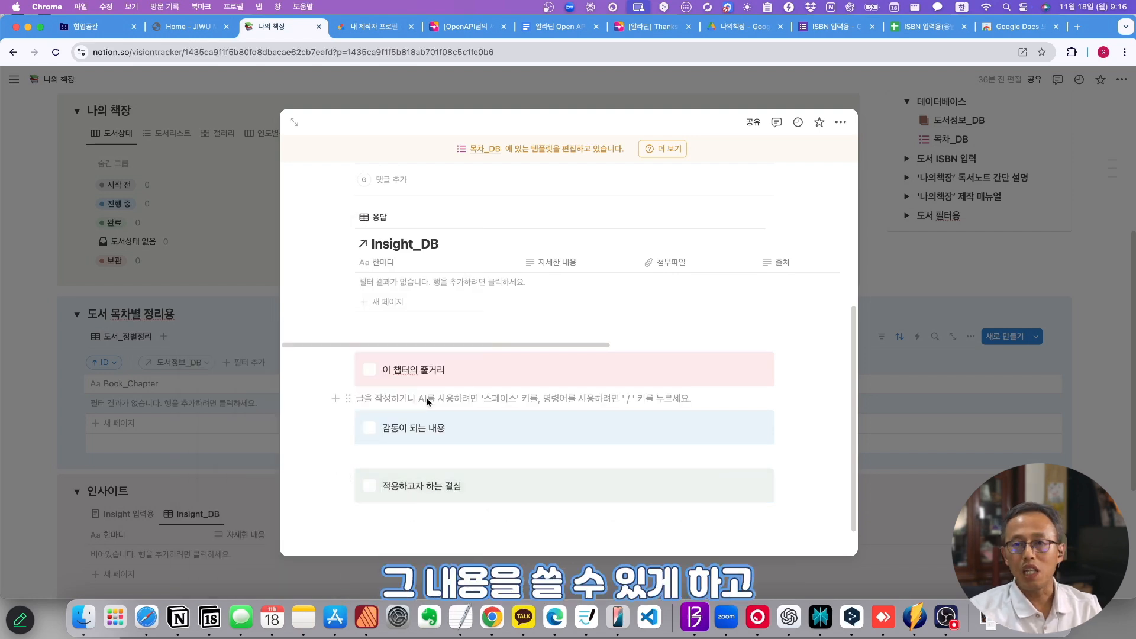
- Set a pink list icon on the chapter-summary callout and a pink heart on 감동이 되는 내용
click(371, 372)
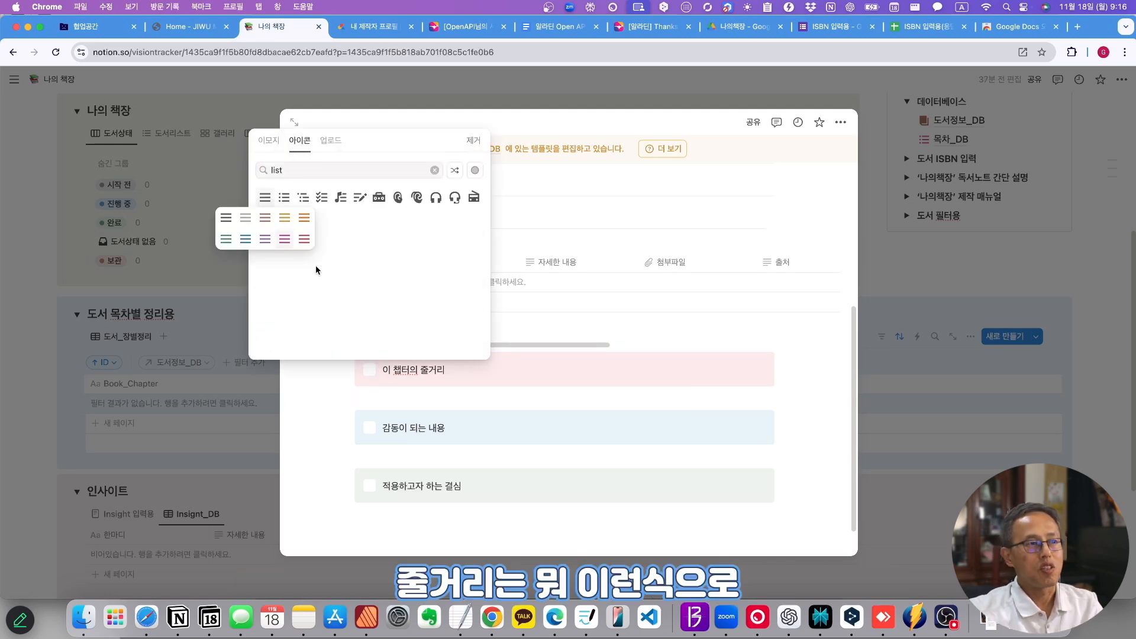
click(286, 240)
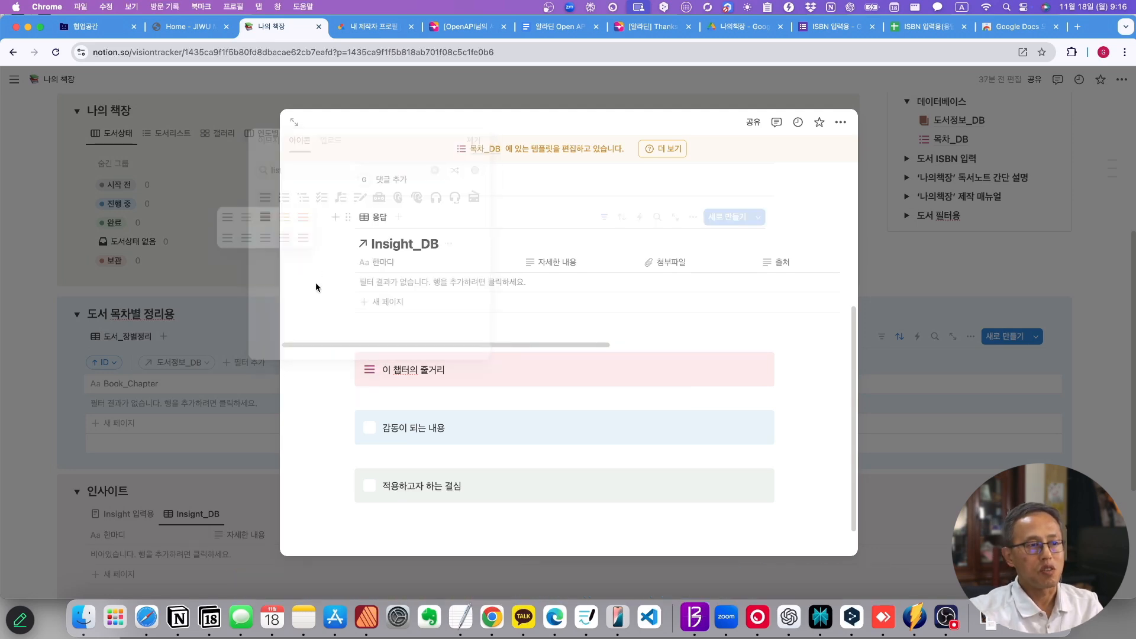
click(371, 431)
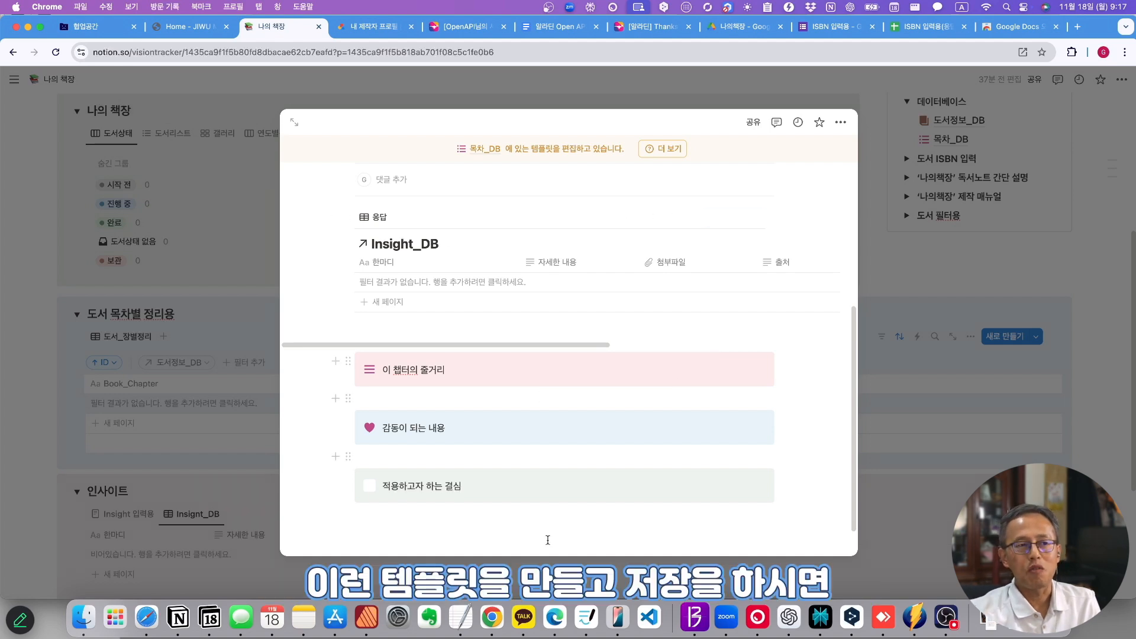
- Add a new 도서_장별정리 row and open it to check the template's three callouts
click(921, 233)
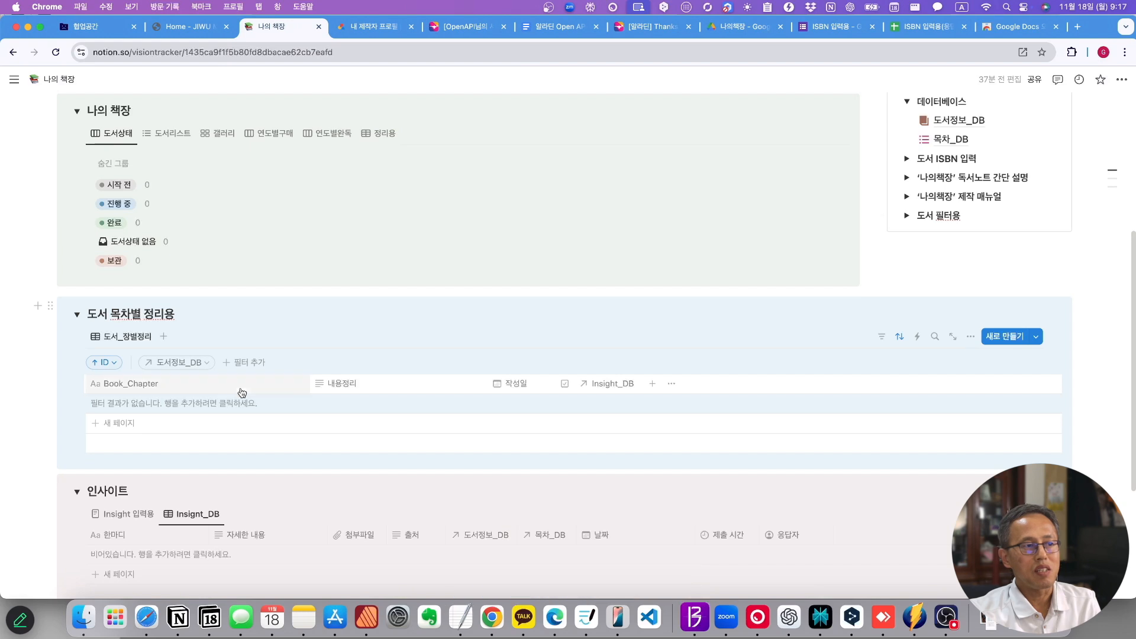
click(121, 423)
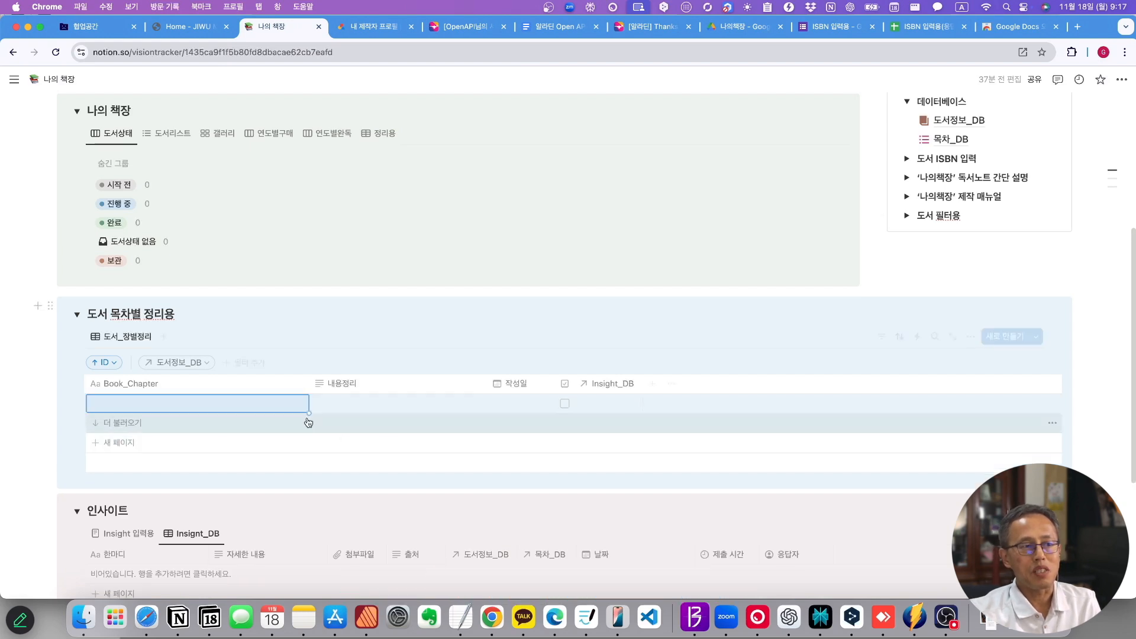
click(292, 404)
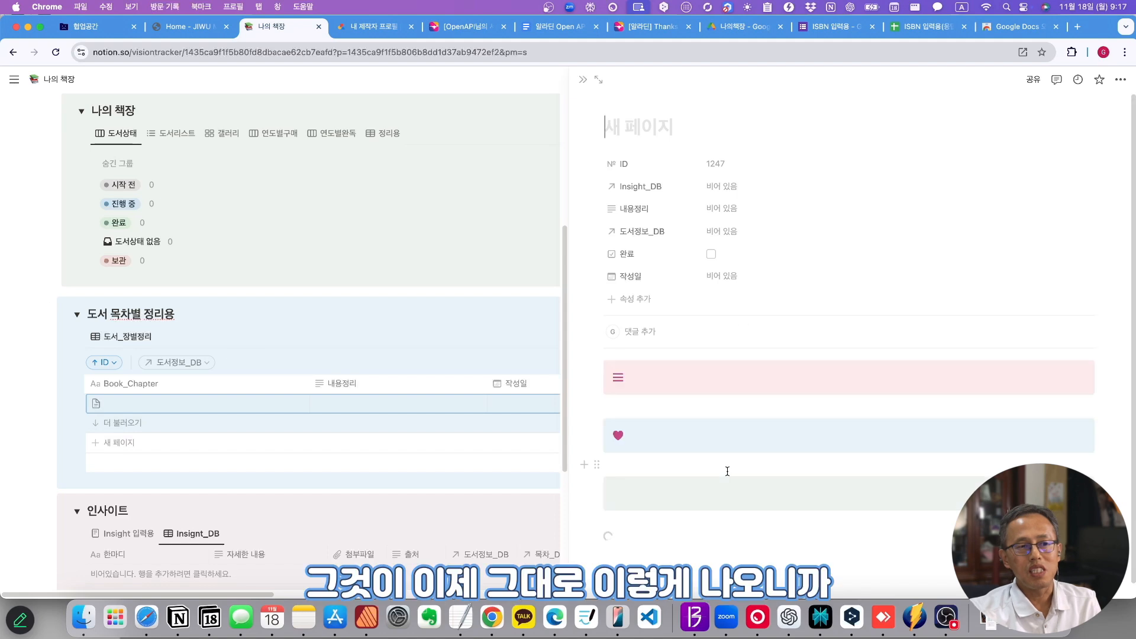
scroll(720, 519, down, 5)
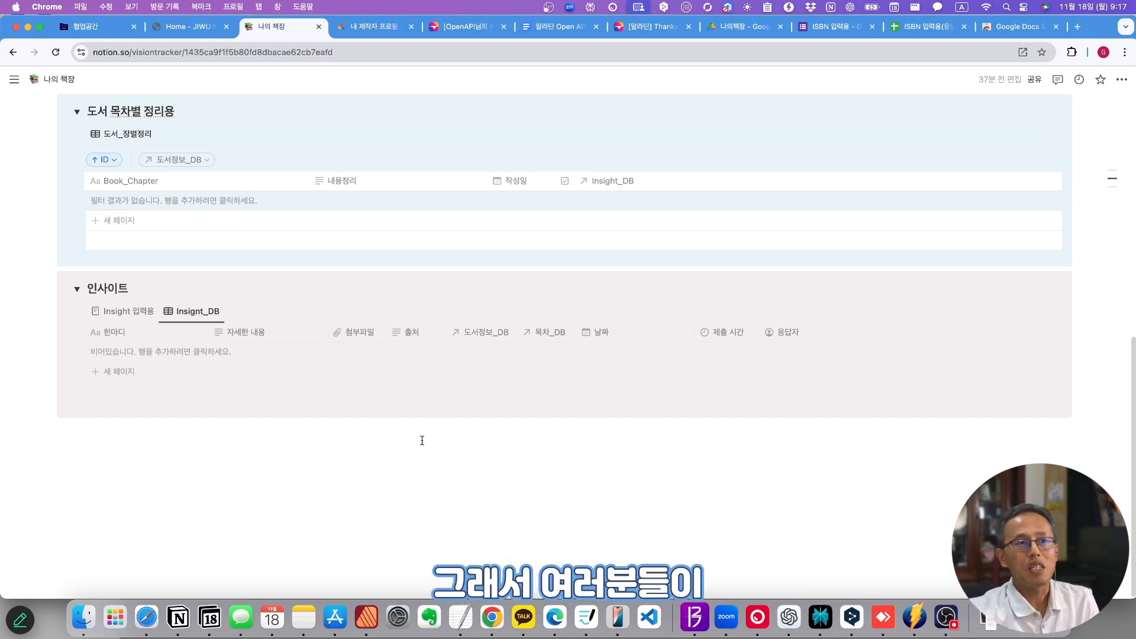
scroll(422, 441, up, 10)
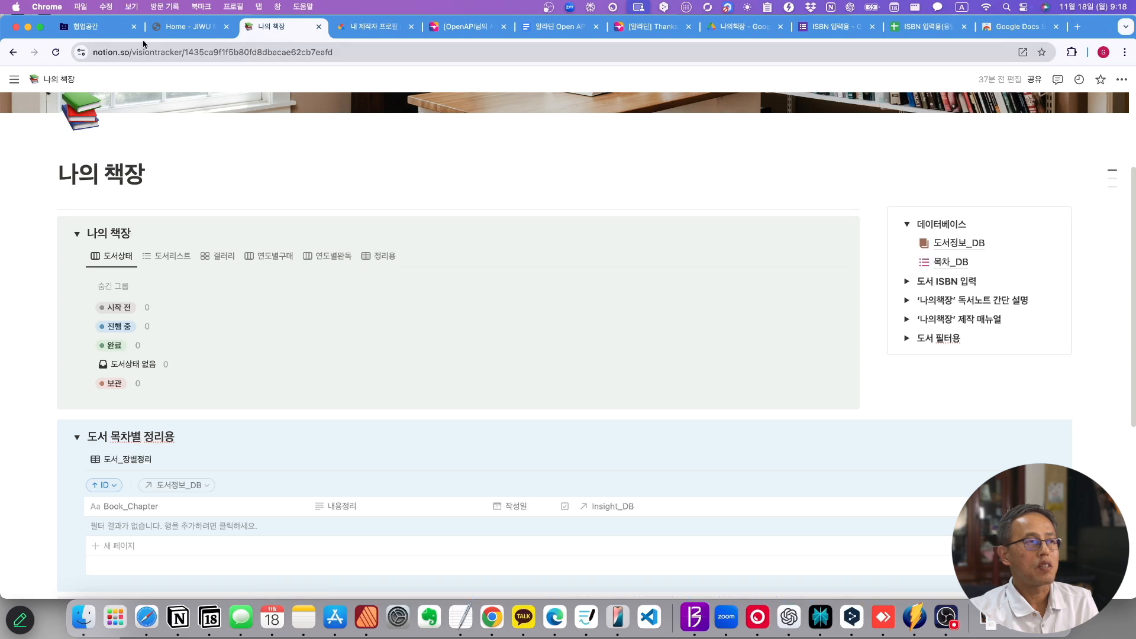
- Move the 도서위치 column right after 간단제목 and widen it so tags show fully
drag(8, 21, 200, 44)
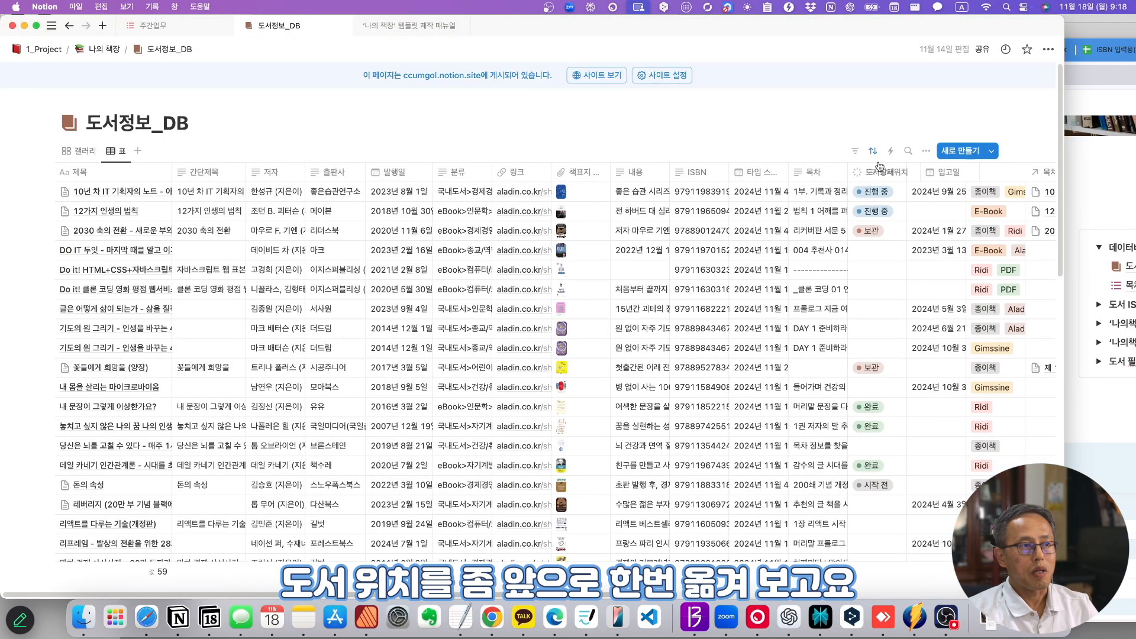
drag(880, 167, 275, 170)
scroll(270, 161, down, 2)
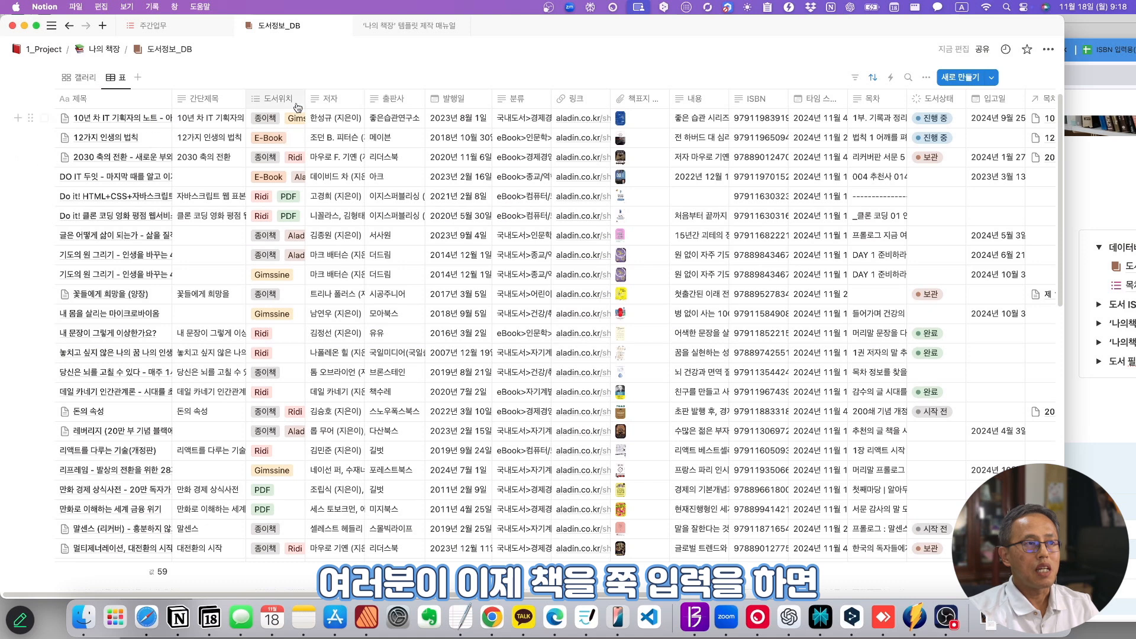
drag(306, 95, 356, 95)
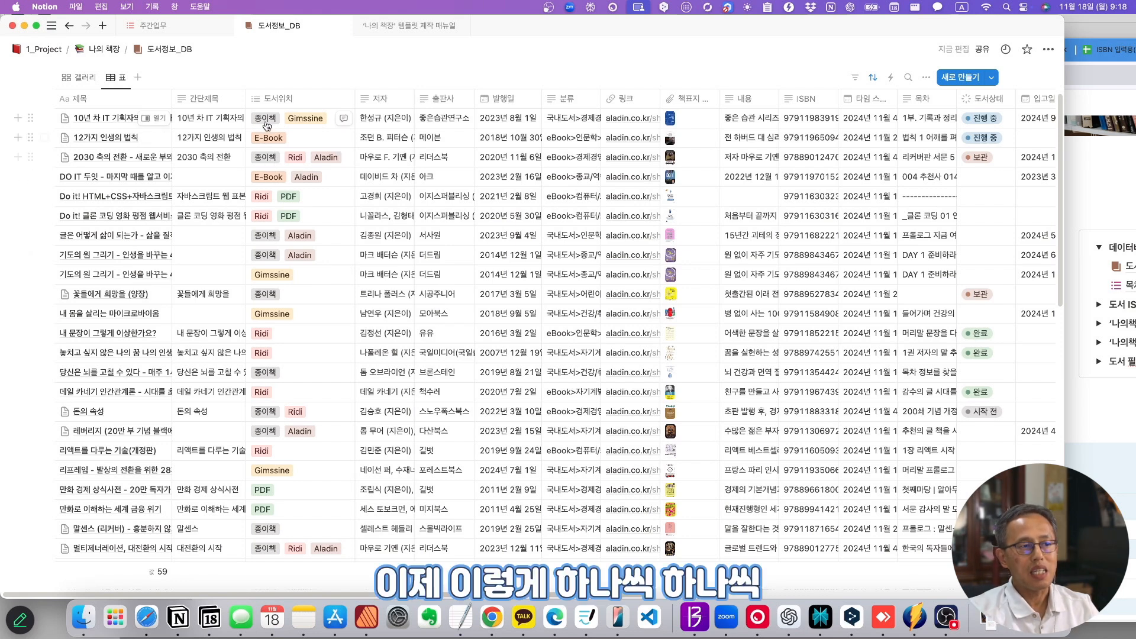
click(304, 99)
click(303, 145)
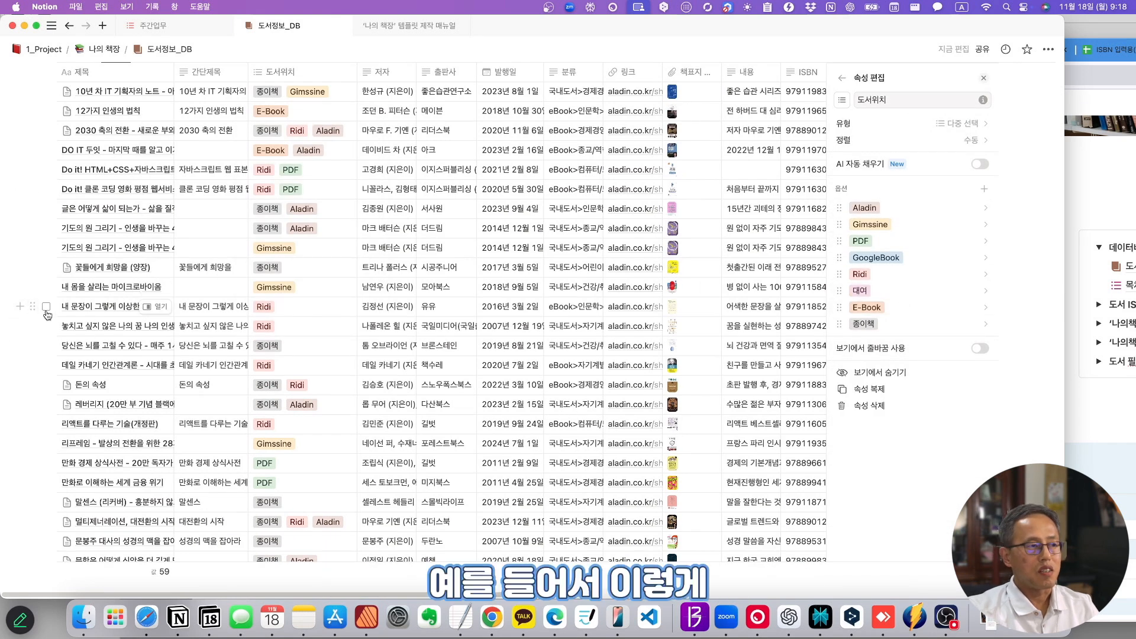
- Bulk-add the E-Book tag to the 도서위치 of the selected Ridi books
click(47, 306)
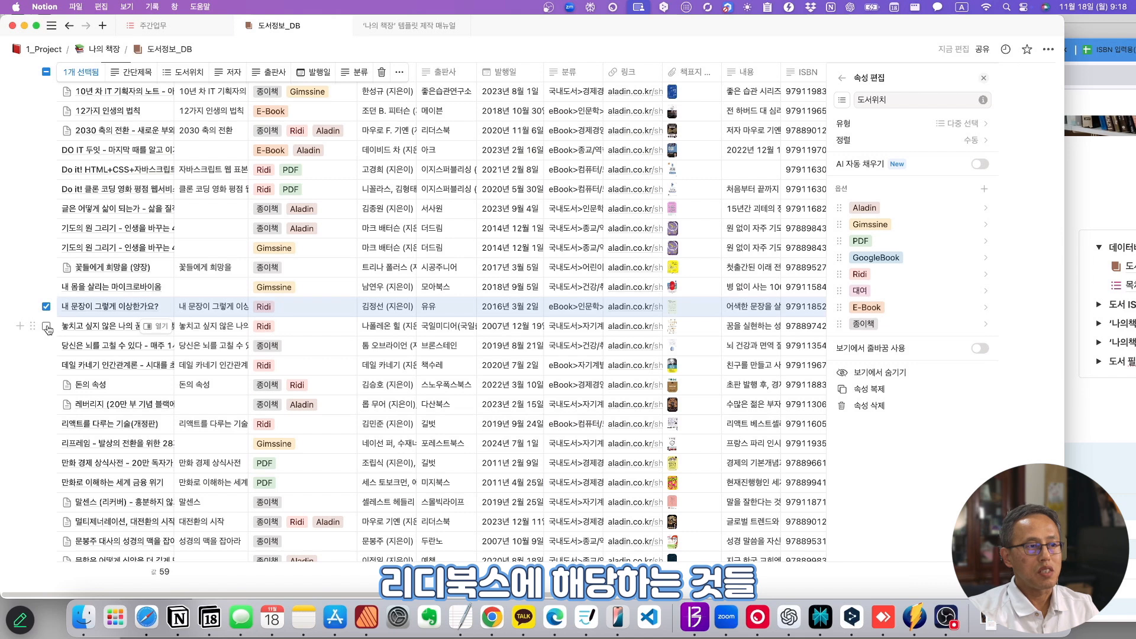
click(48, 326)
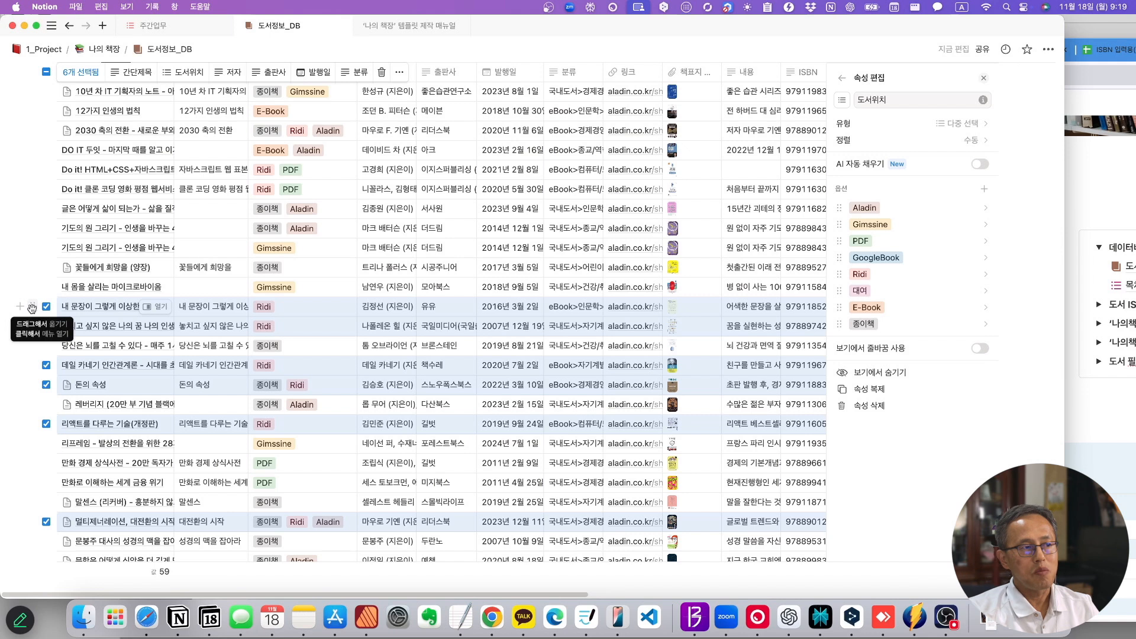
click(31, 307)
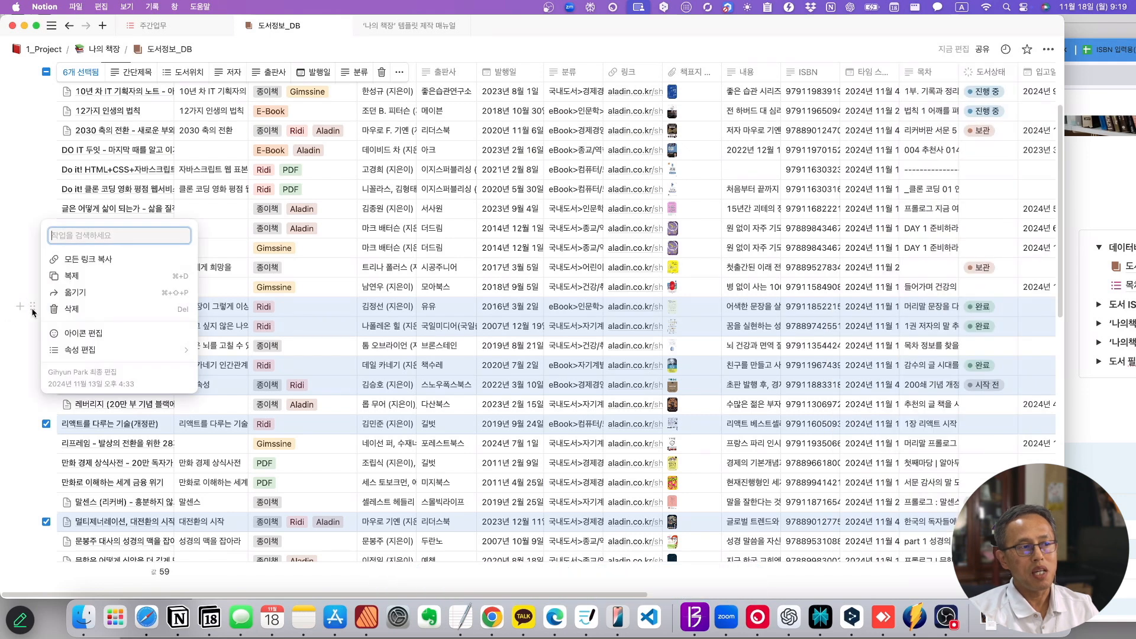
mouse_move(75, 354)
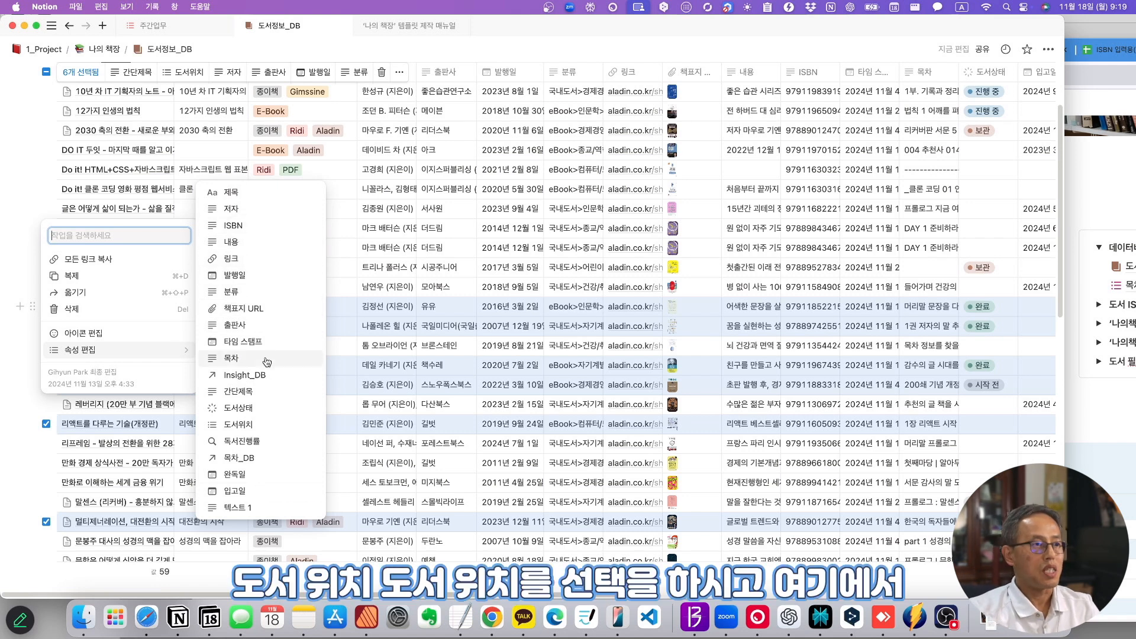
click(242, 425)
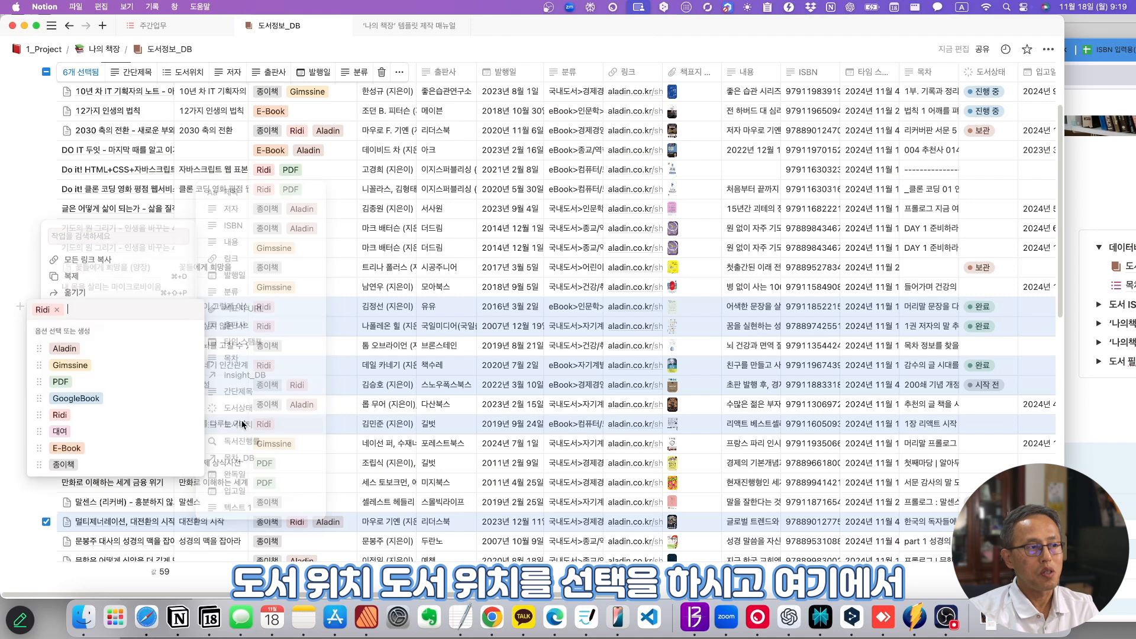
click(67, 448)
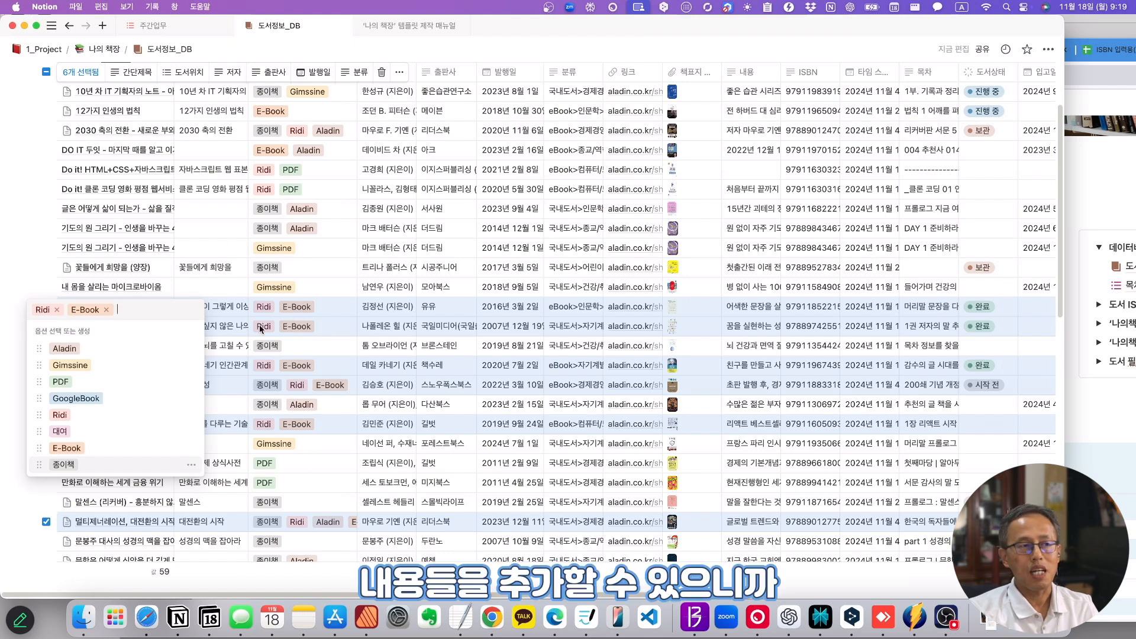
key(Escape)
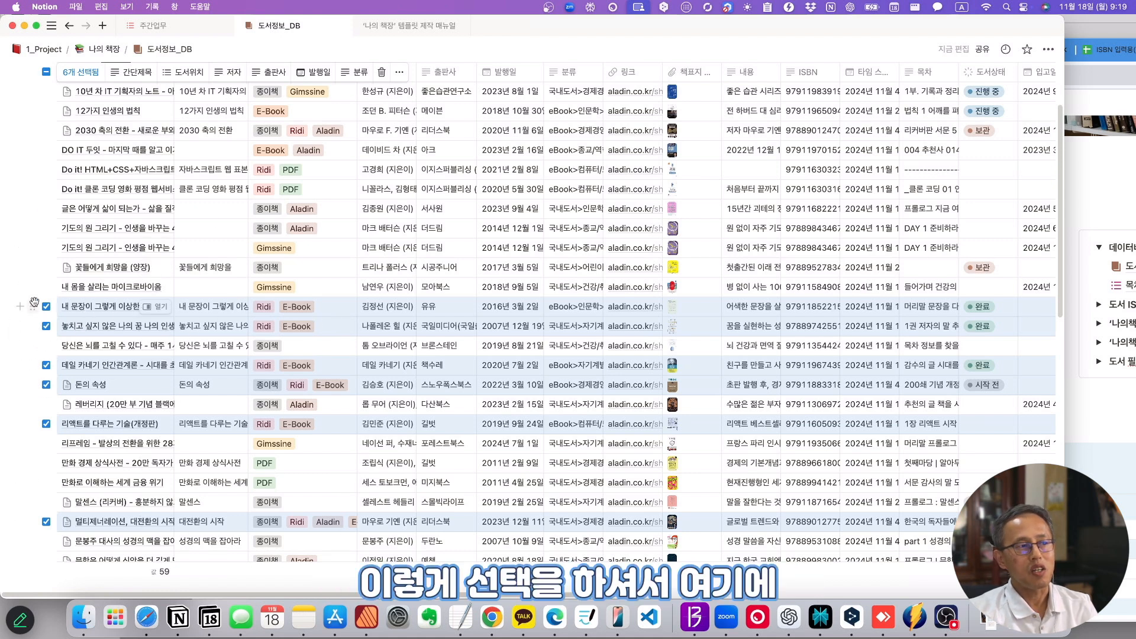
click(33, 304)
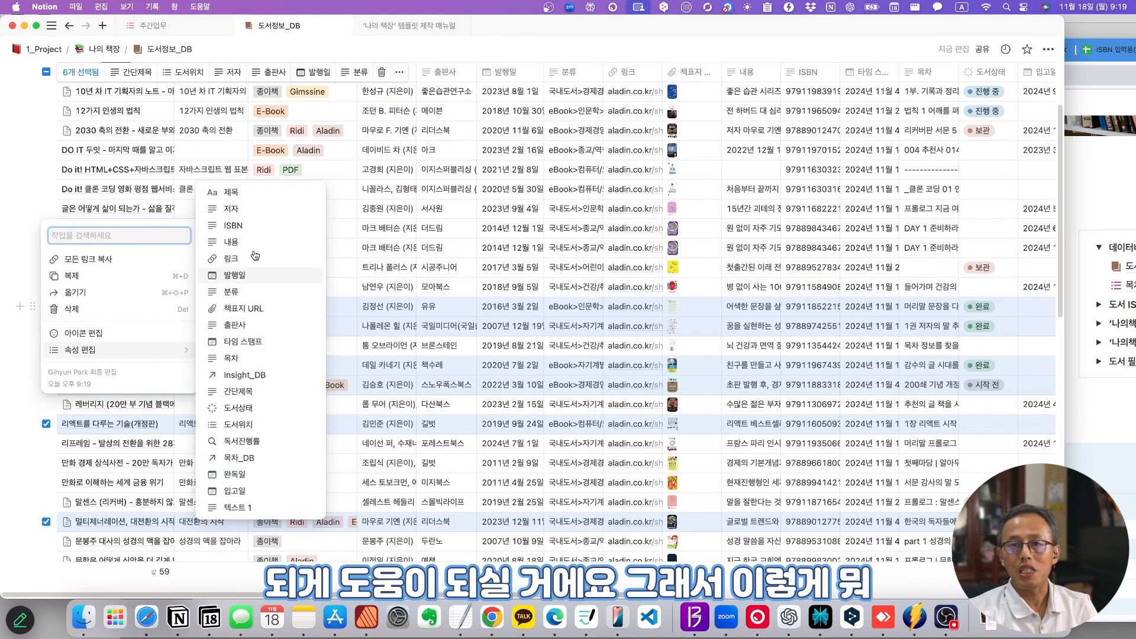
click(558, 262)
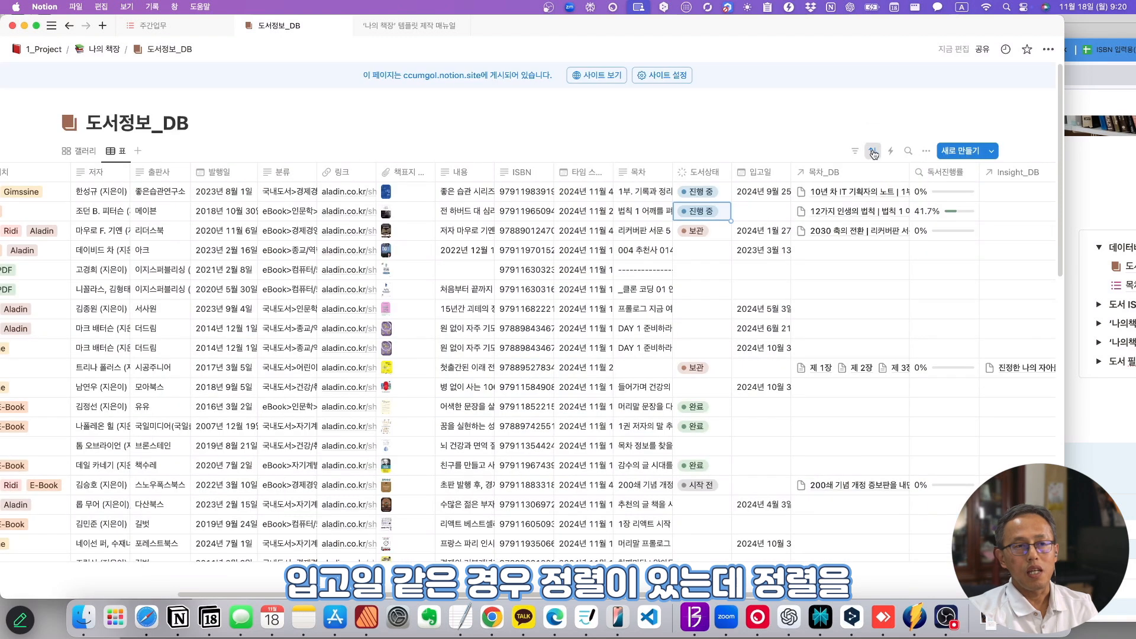
- Change the book table's sort from 제목 to 입고일 ascending and browse the reordered rows
click(874, 152)
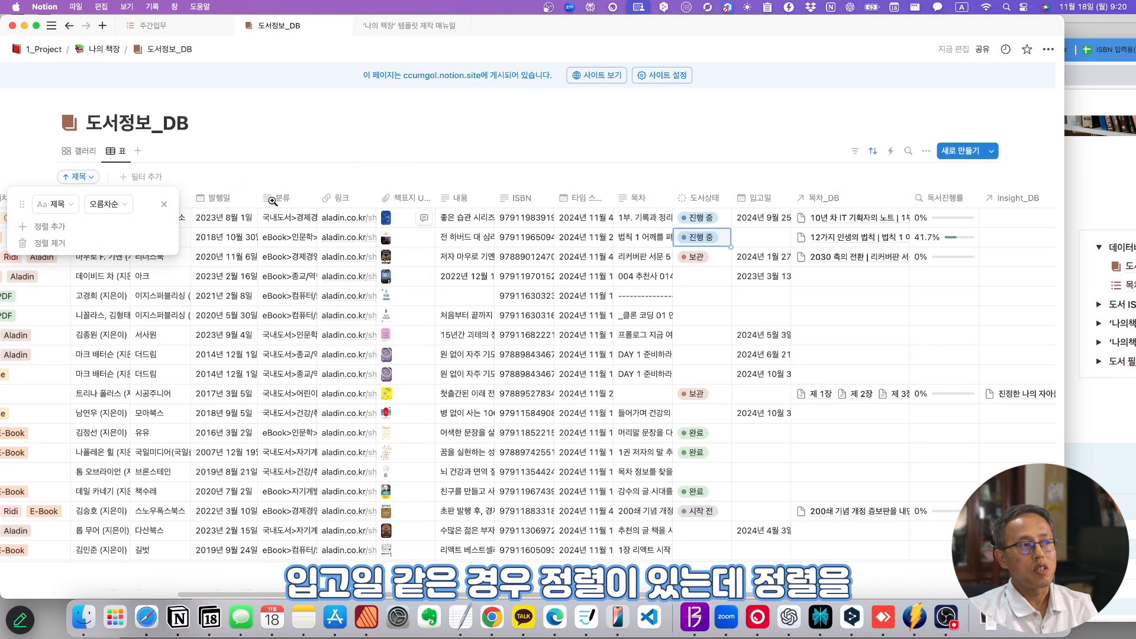
click(56, 204)
click(48, 486)
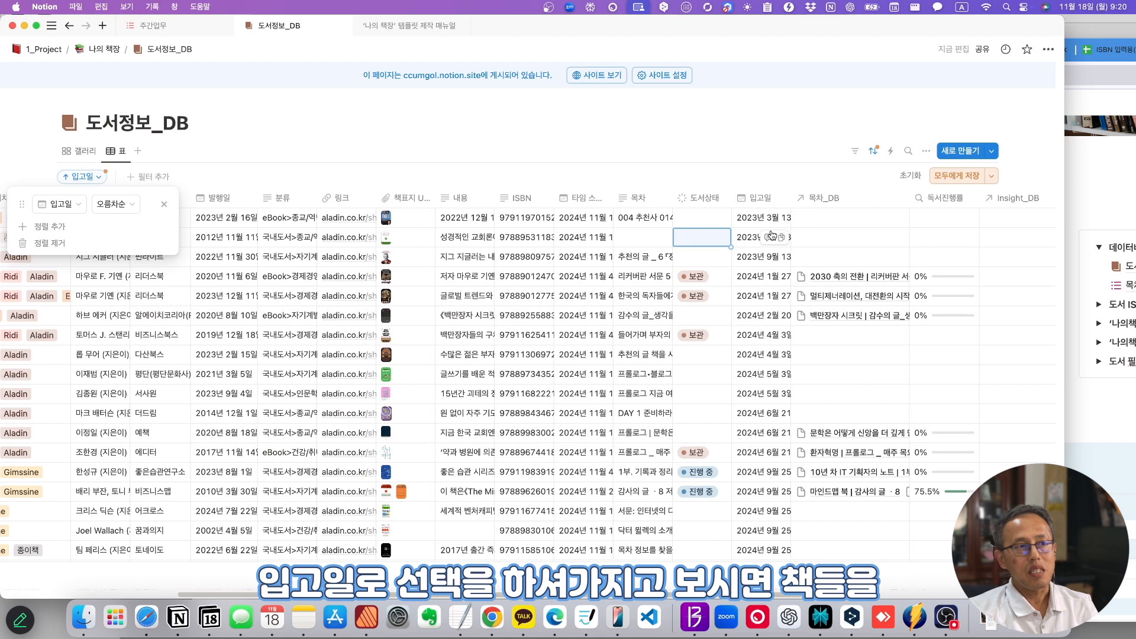
click(392, 144)
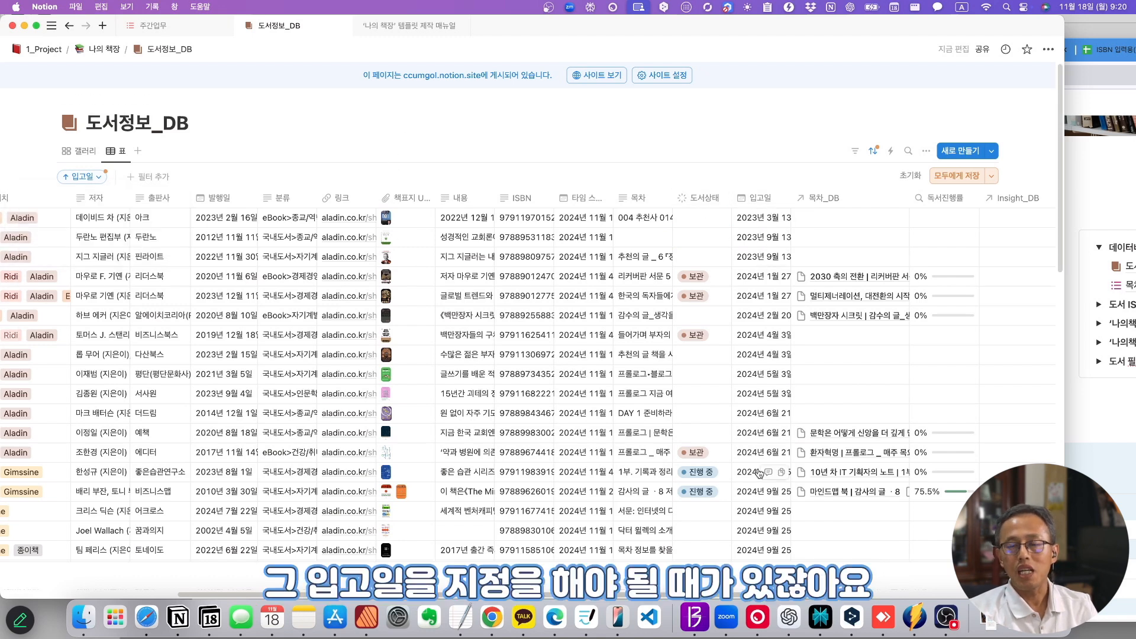
scroll(760, 472, down, 10)
scroll(760, 471, left, 1)
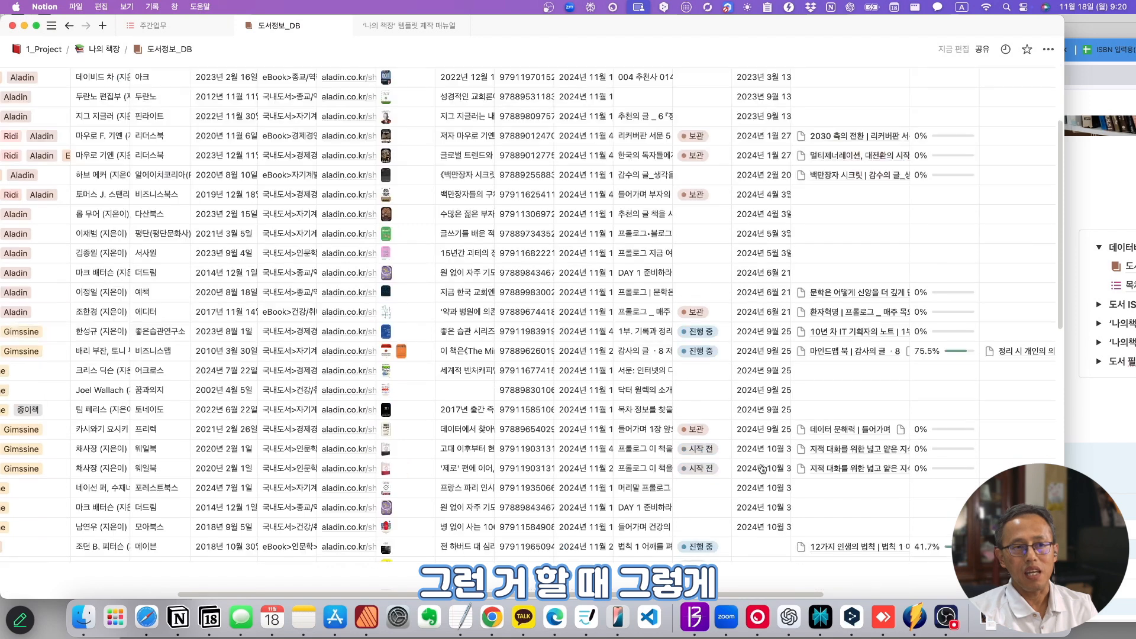
scroll(46, 371, left, 5)
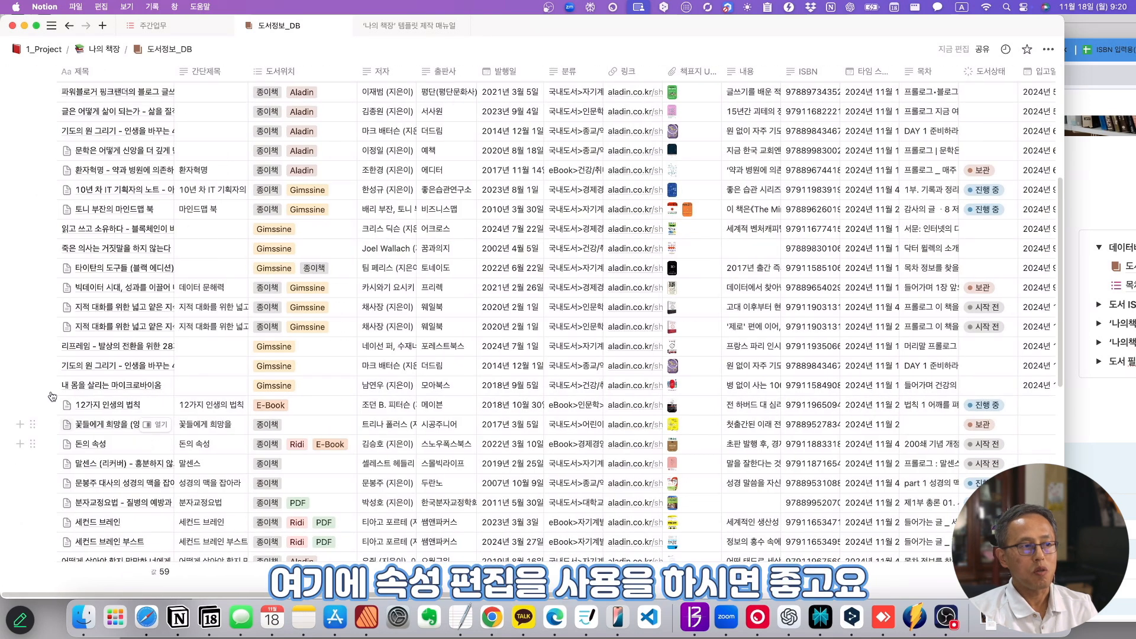
scroll(106, 473, up, 3)
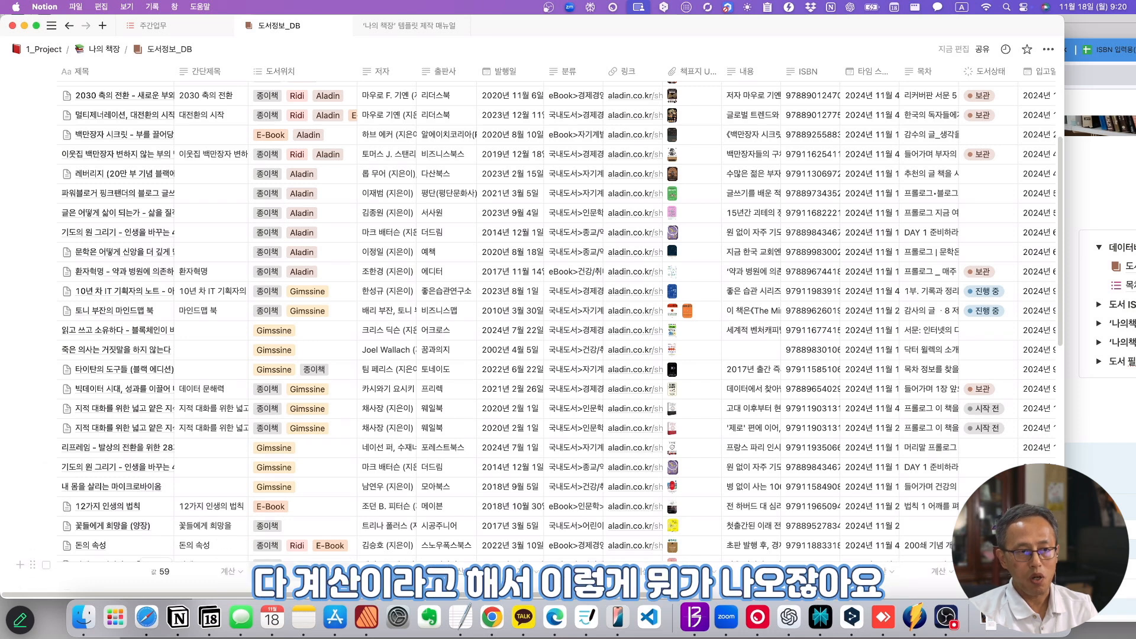
scroll(733, 533, right, 10)
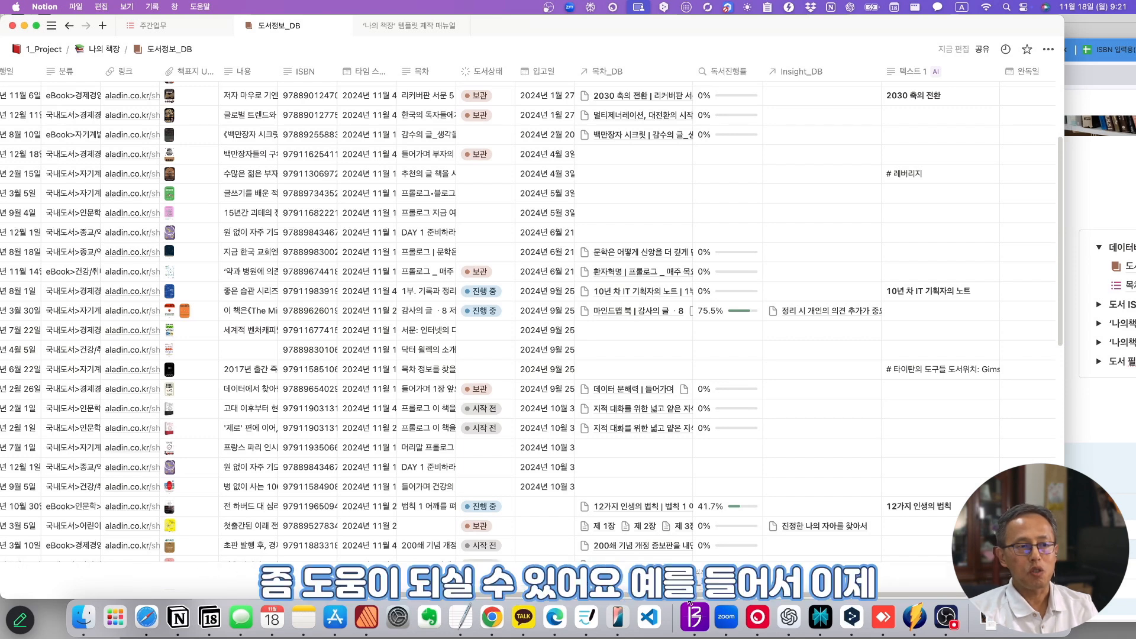
scroll(769, 449, left, 10)
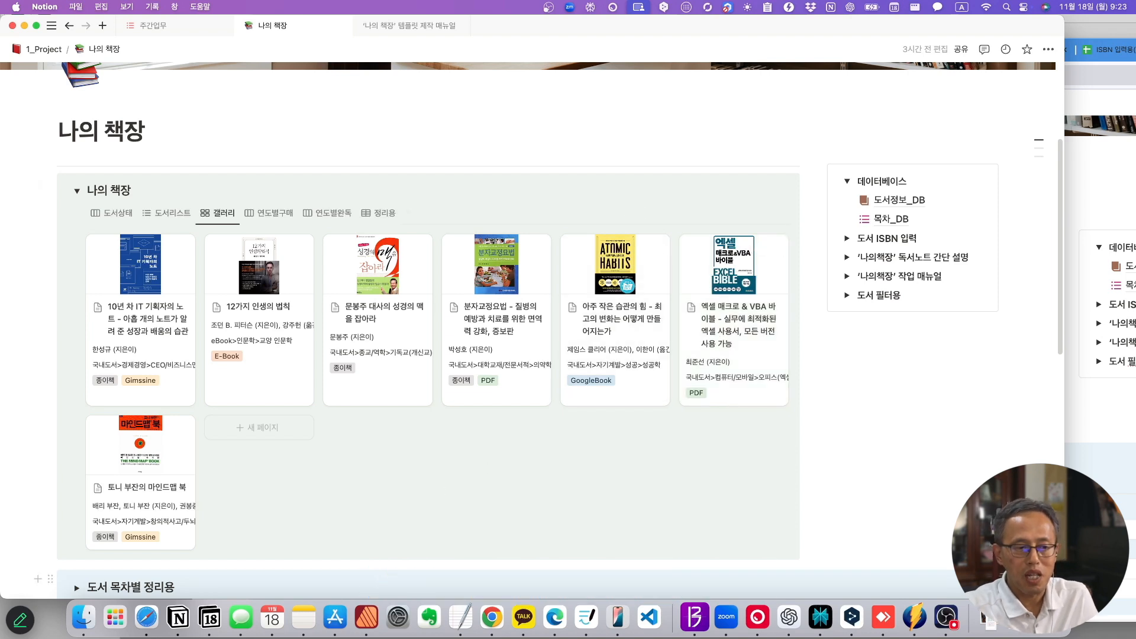
- Scroll to the top of 나의 책장 to view the seven-card book gallery
scroll(592, 484, up, 5)
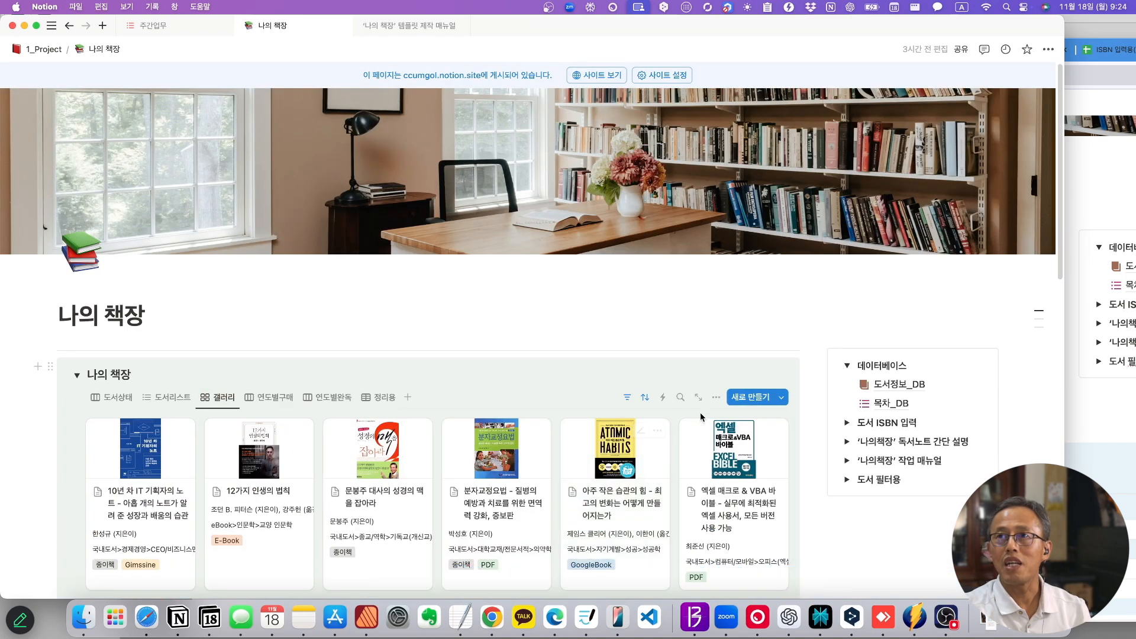